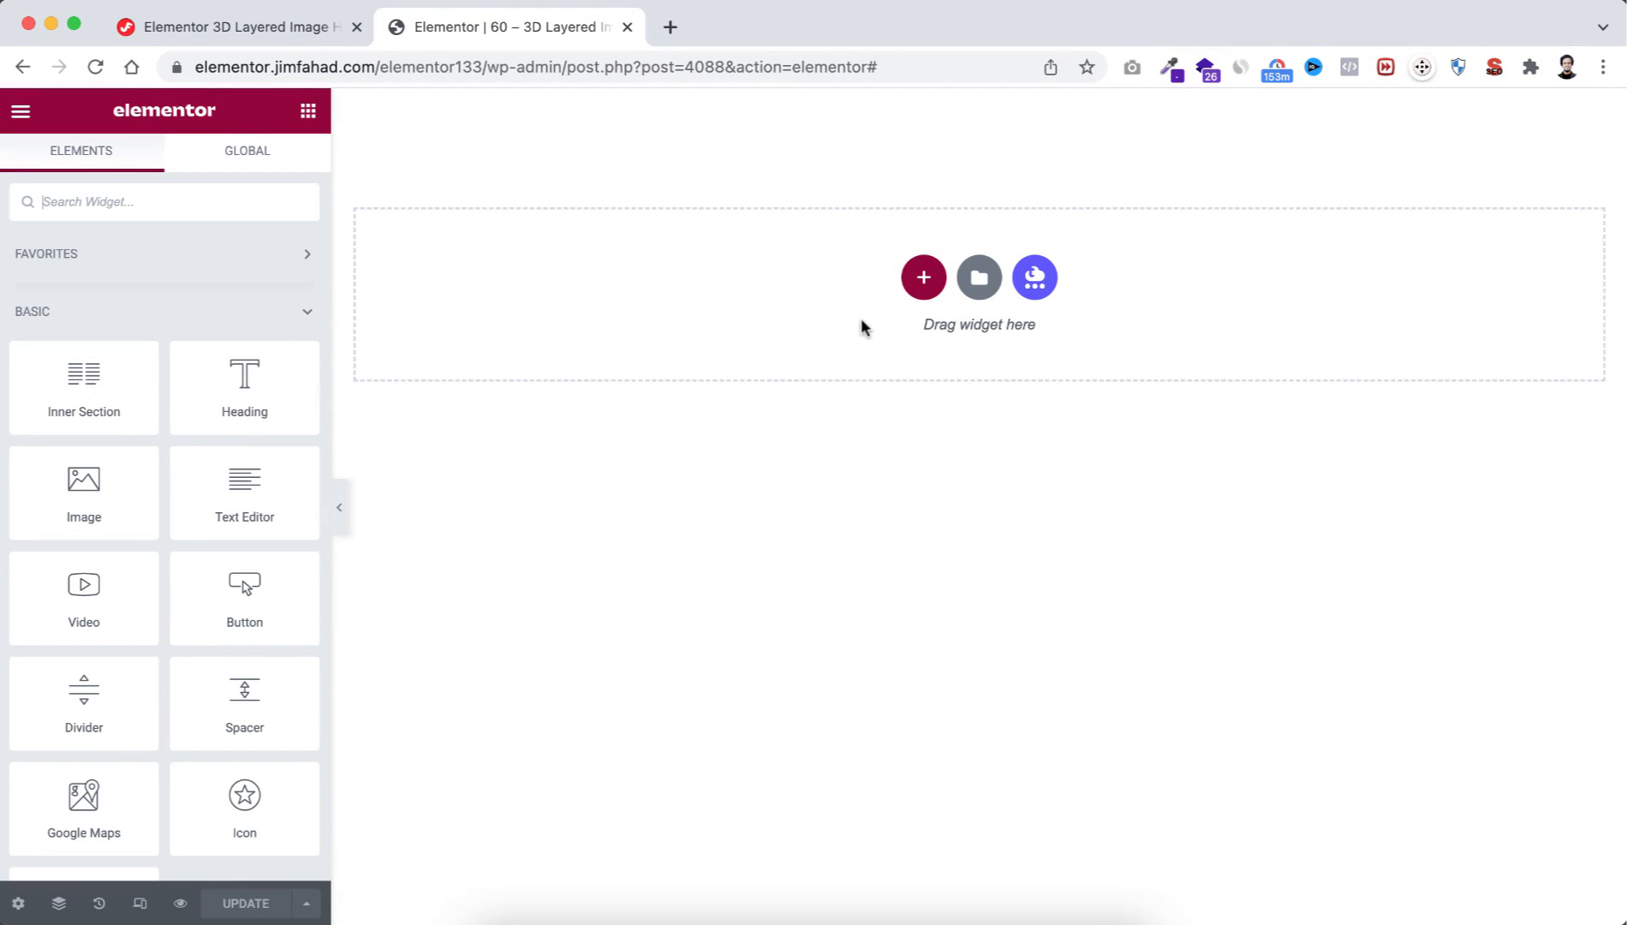
Step: Add a single-column section and set its height to a minimum of 100 VH
{"action": "left_click", "coordinate": [924, 276]}
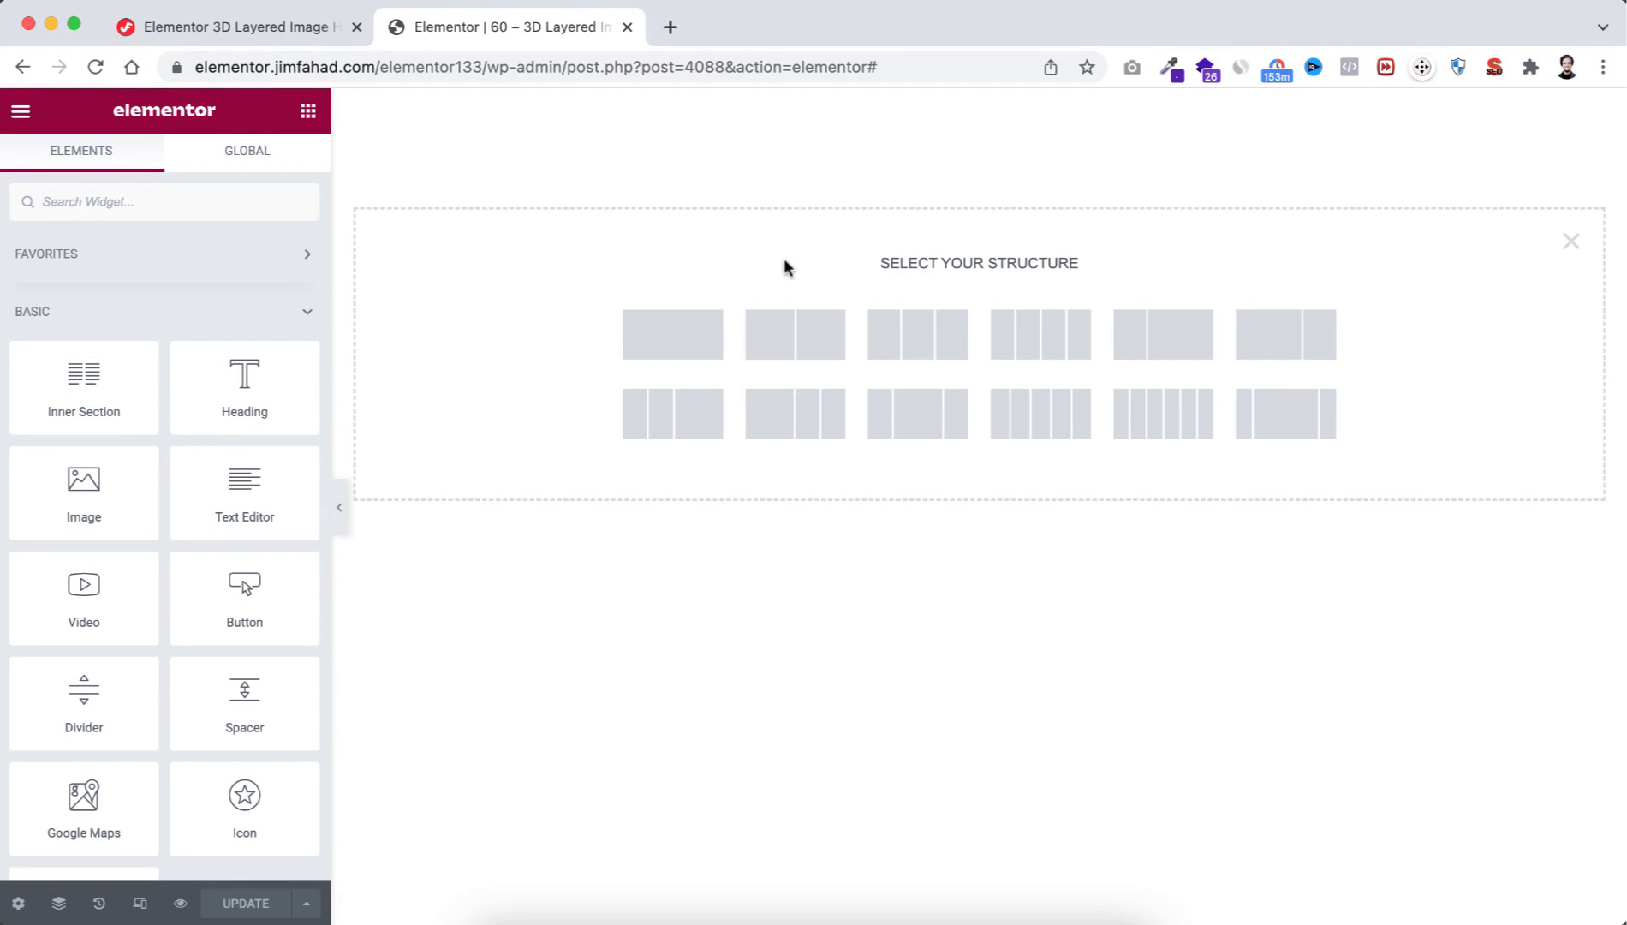
{"action": "left_click", "coordinate": [685, 343]}
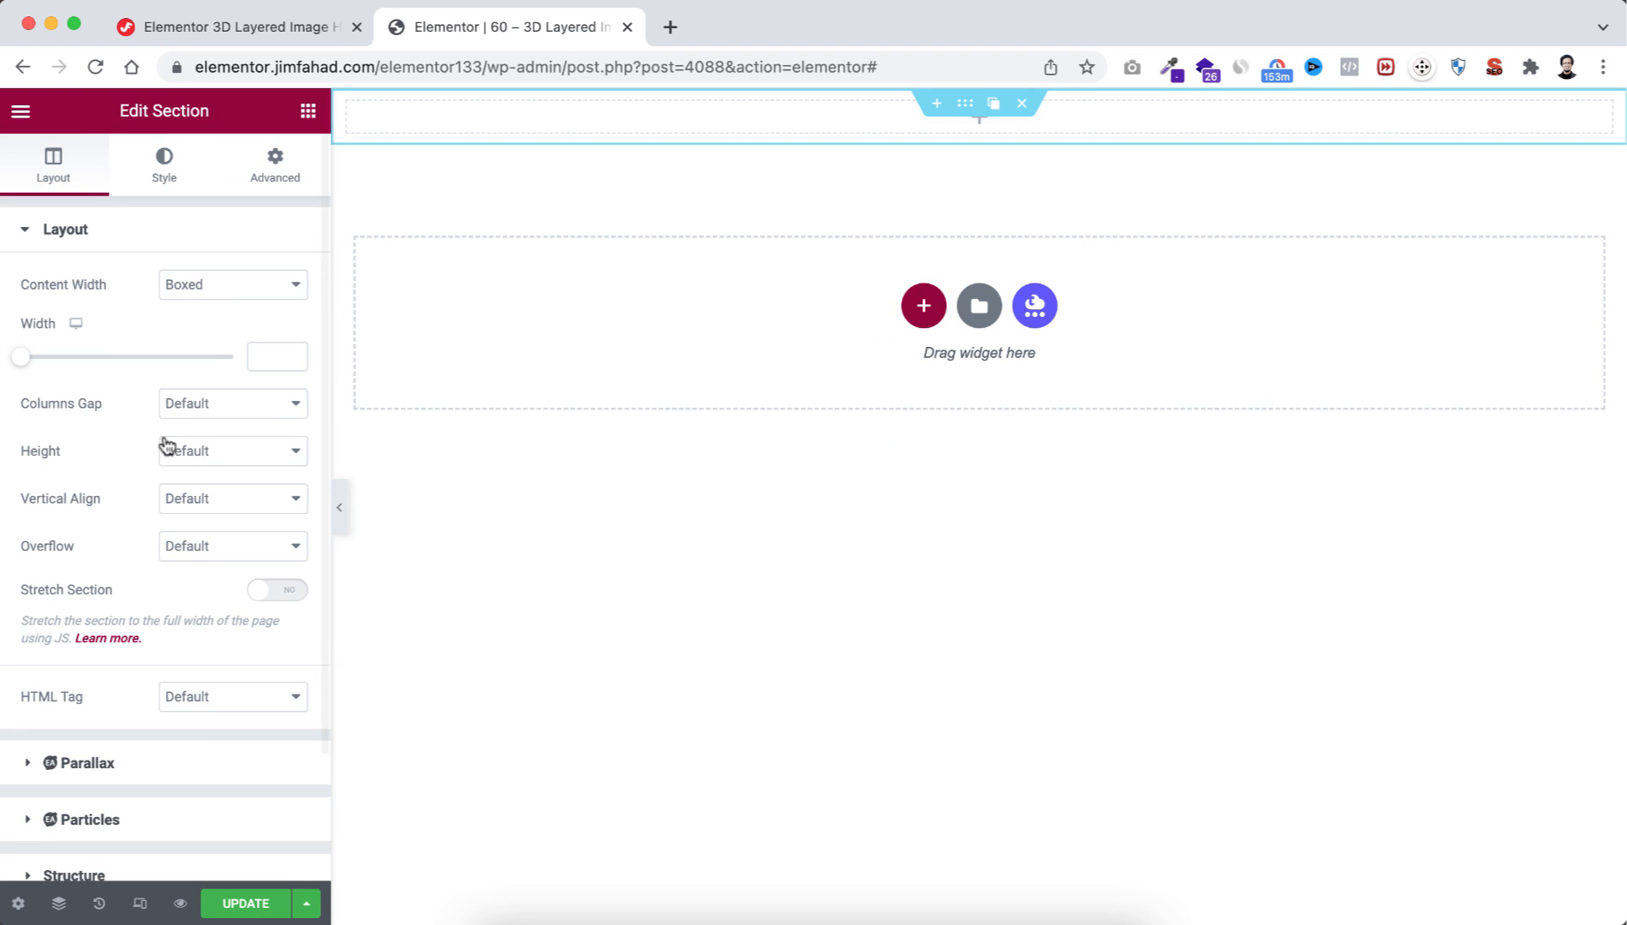
{"action": "left_click", "coordinate": [179, 469]}
{"action": "left_click", "coordinate": [200, 501]}
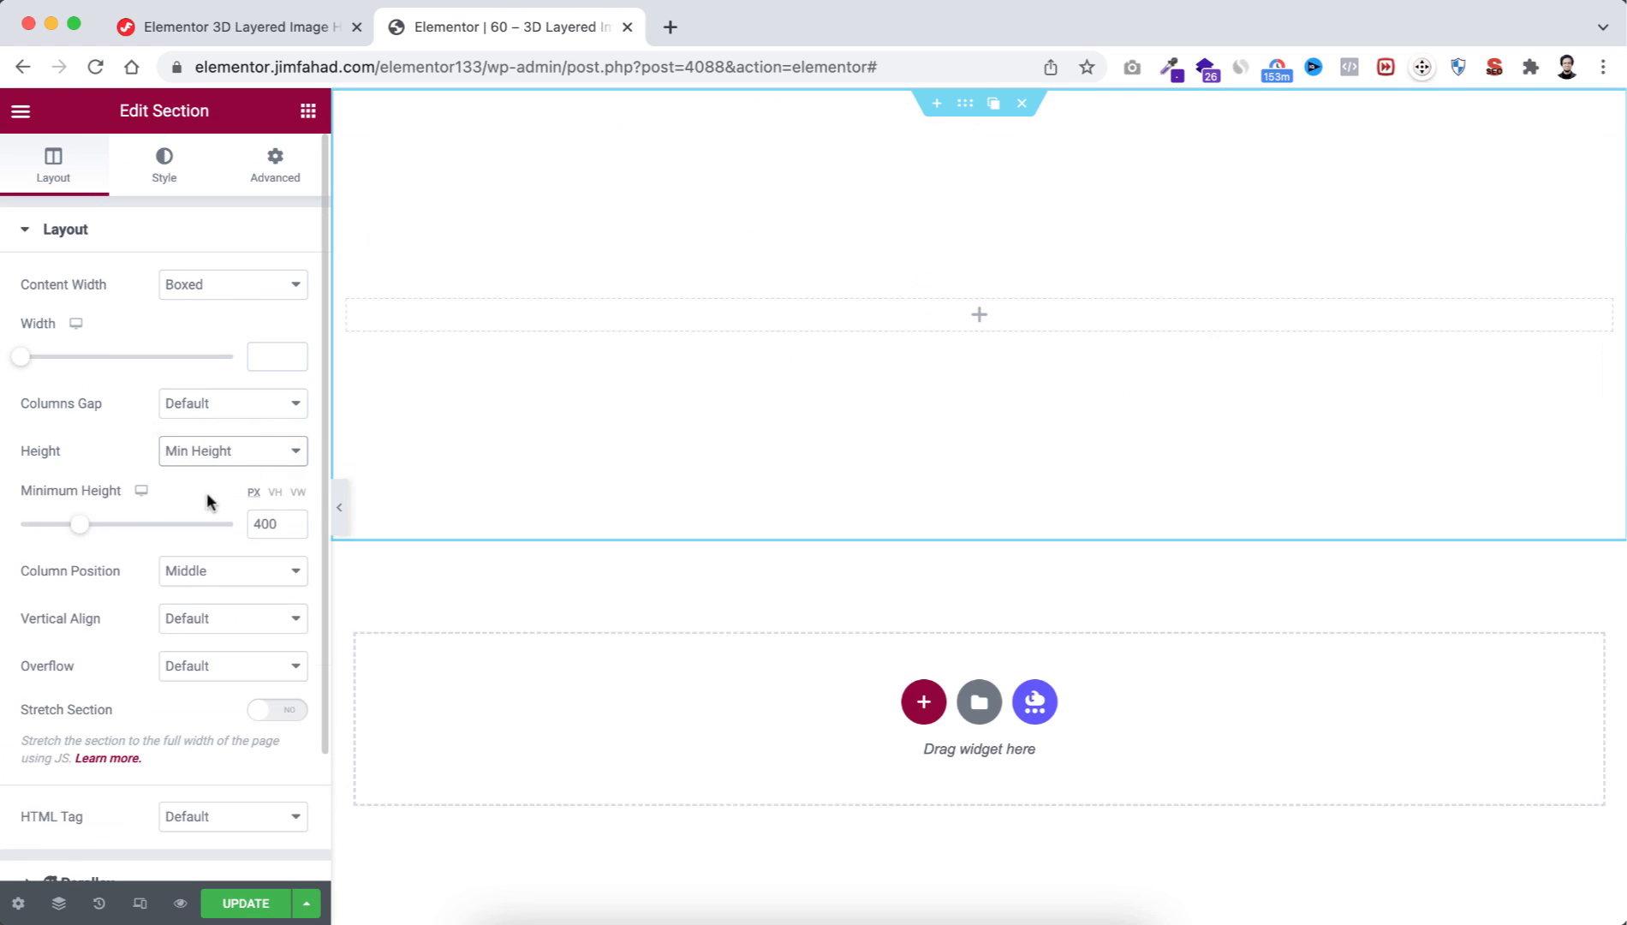
{"action": "left_click", "coordinate": [274, 493]}
{"action": "mouse_move", "coordinate": [230, 530]}
{"action": "left_mouse_down"}
{"action": "mouse_move", "coordinate": [213, 530]}
{"action": "mouse_move", "coordinate": [233, 524]}
{"action": "left_mouse_up"}
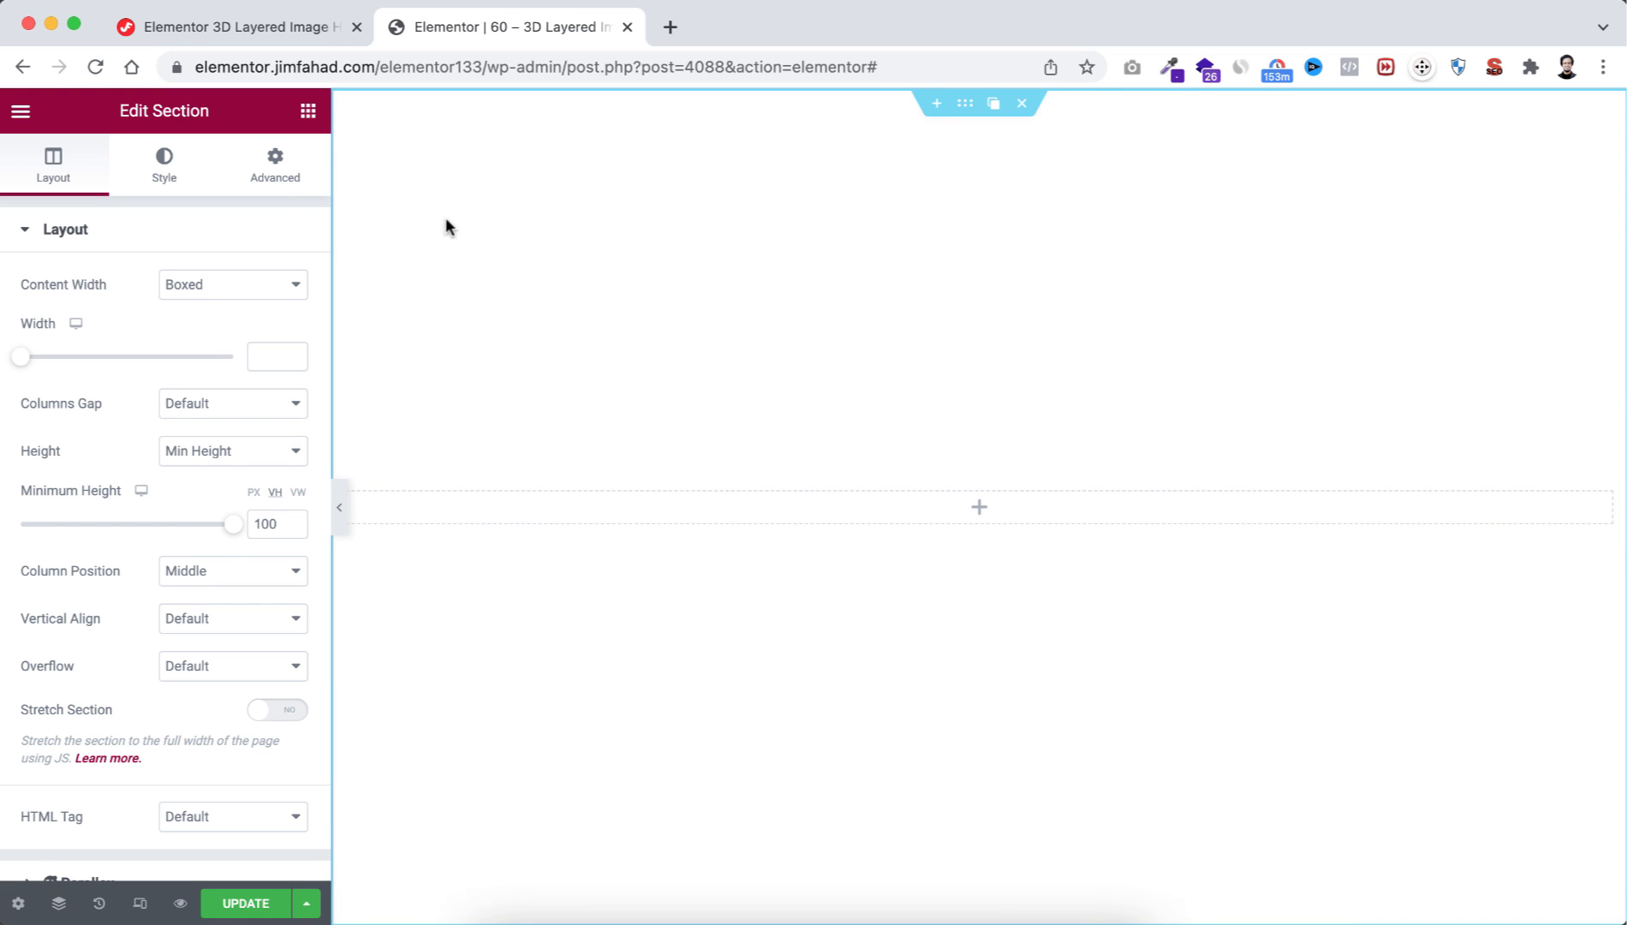
Step: Unlink the section's padding values and set the top and bottom padding to 60 px
{"action": "left_click", "coordinate": [282, 163]}
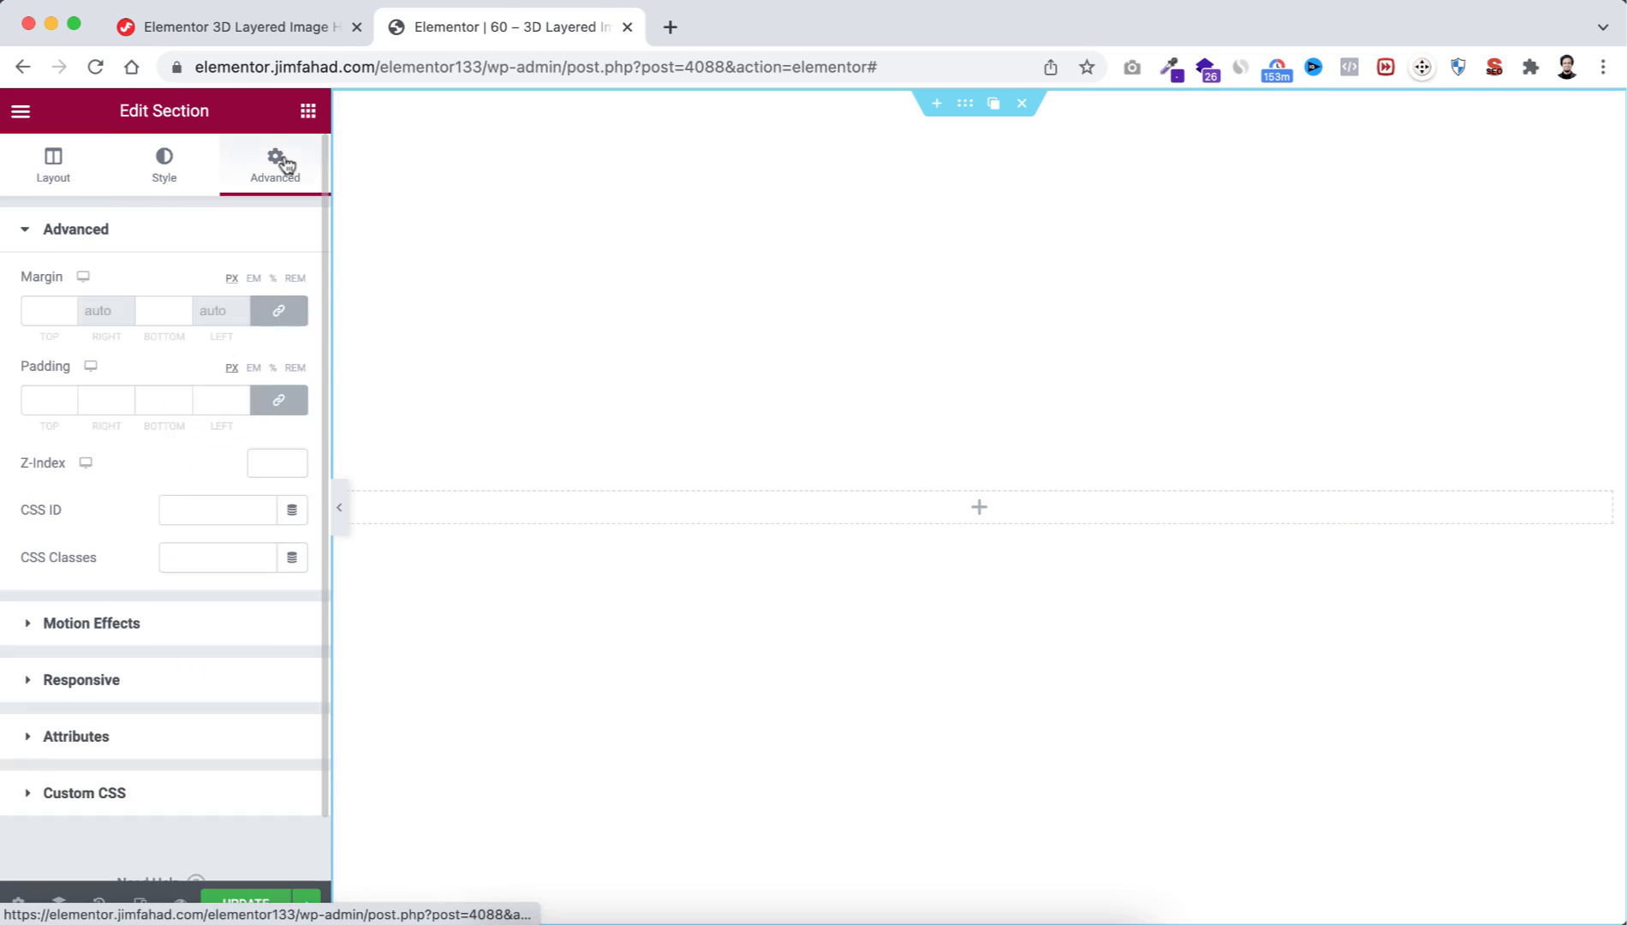
{"action": "left_click", "coordinate": [278, 400]}
{"action": "left_click", "coordinate": [37, 400]}
{"action": "type", "text": "6"}
{"action": "left_click", "coordinate": [153, 400]}
{"action": "type", "text": "6"}
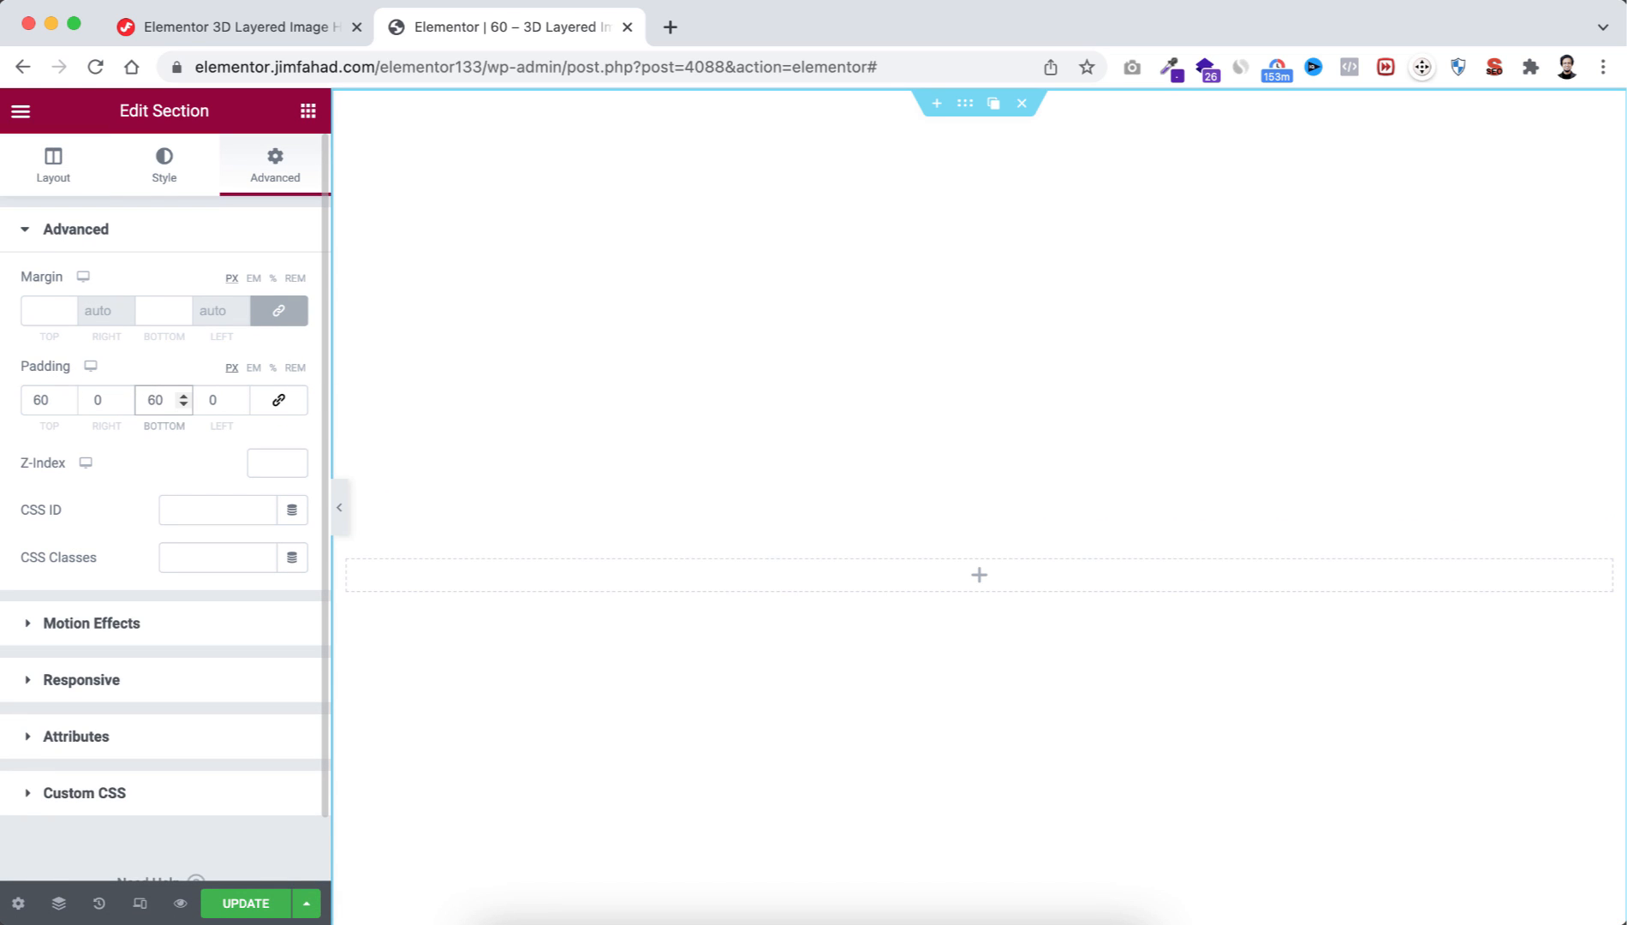
Step: Insert an Inner Section into the section's column and delete its second column
{"action": "left_click", "coordinate": [979, 575]}
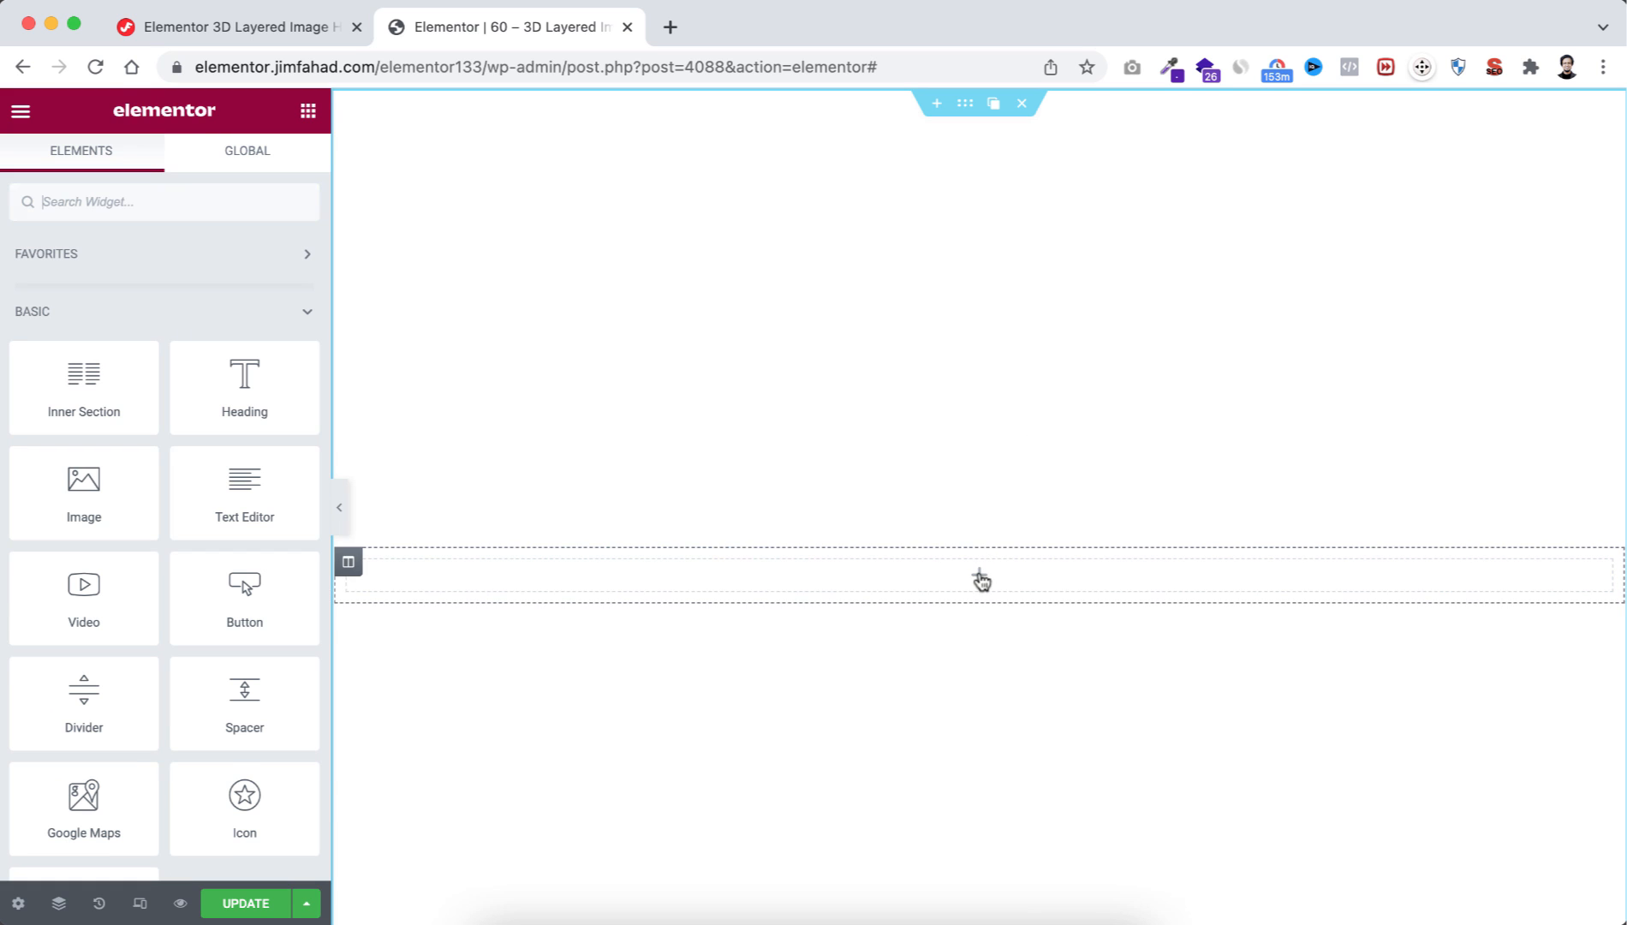
{"action": "left_click_drag", "start_coordinate": [77, 390], "coordinate": [952, 583]}
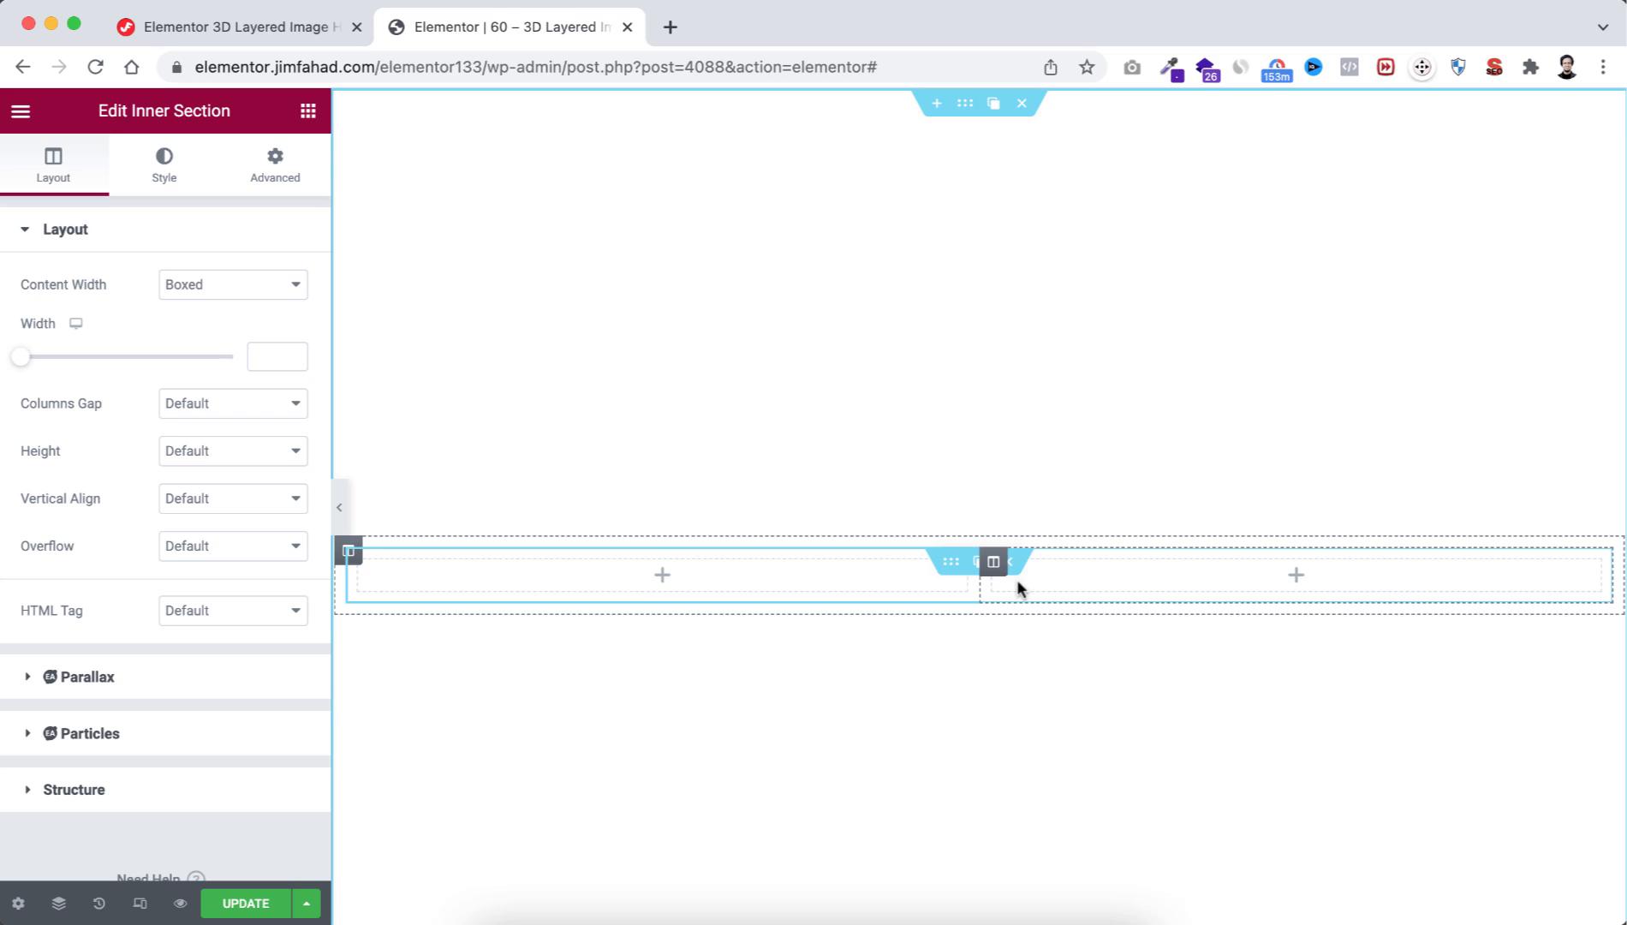
{"action": "mouse_move", "coordinate": [993, 564]}
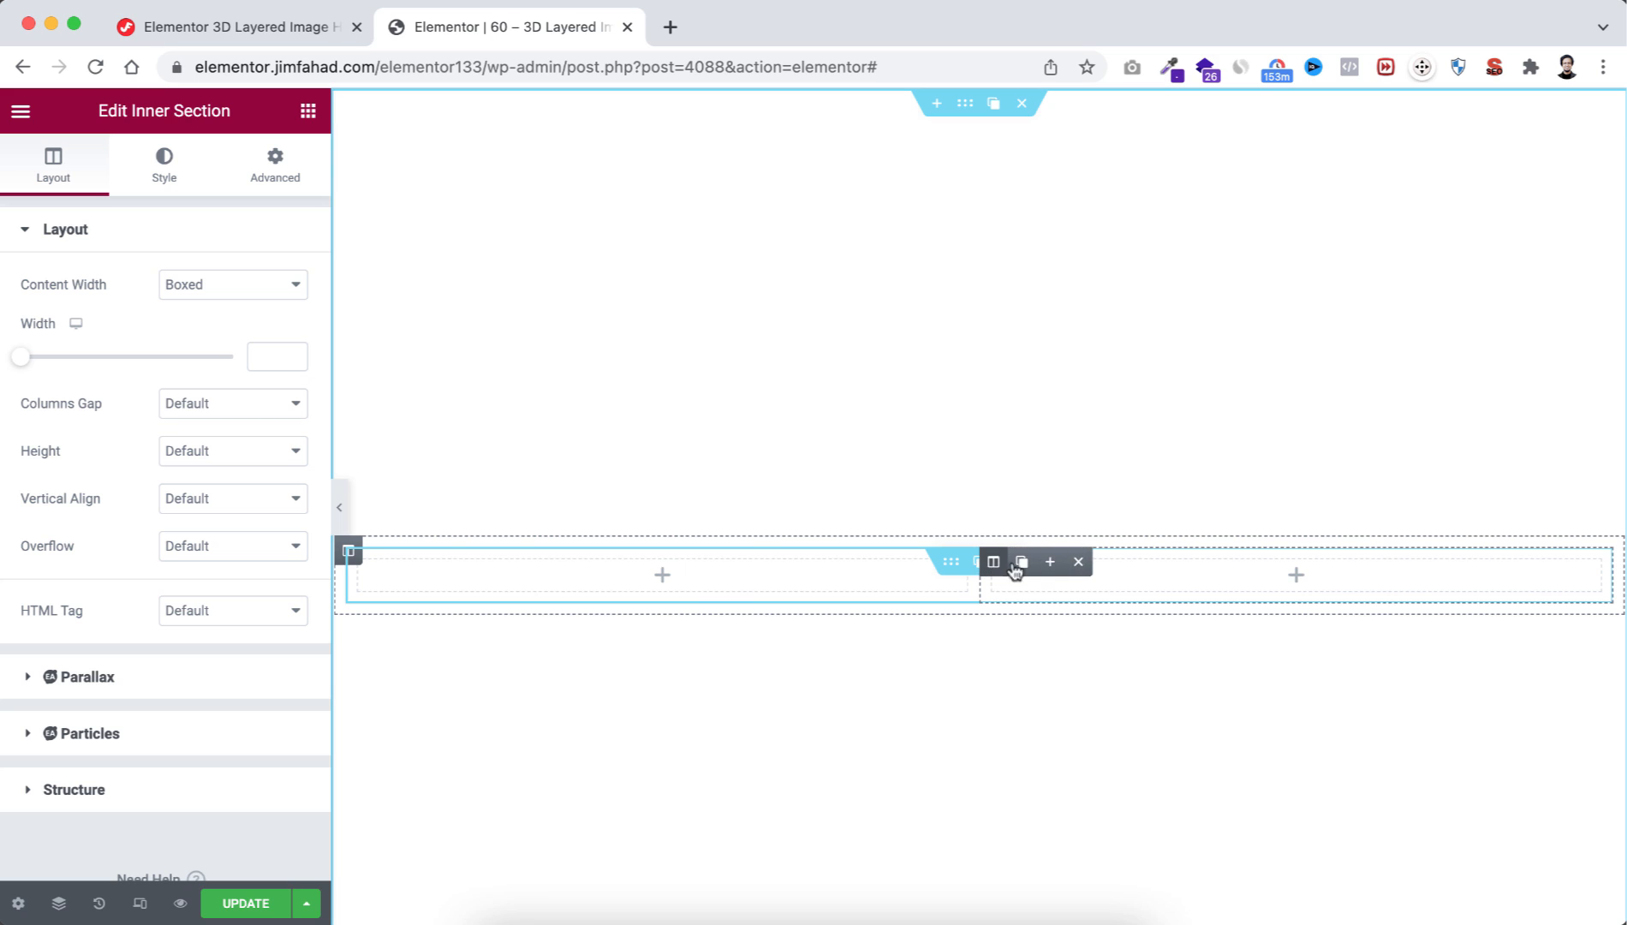
{"action": "left_click", "coordinate": [1079, 564]}
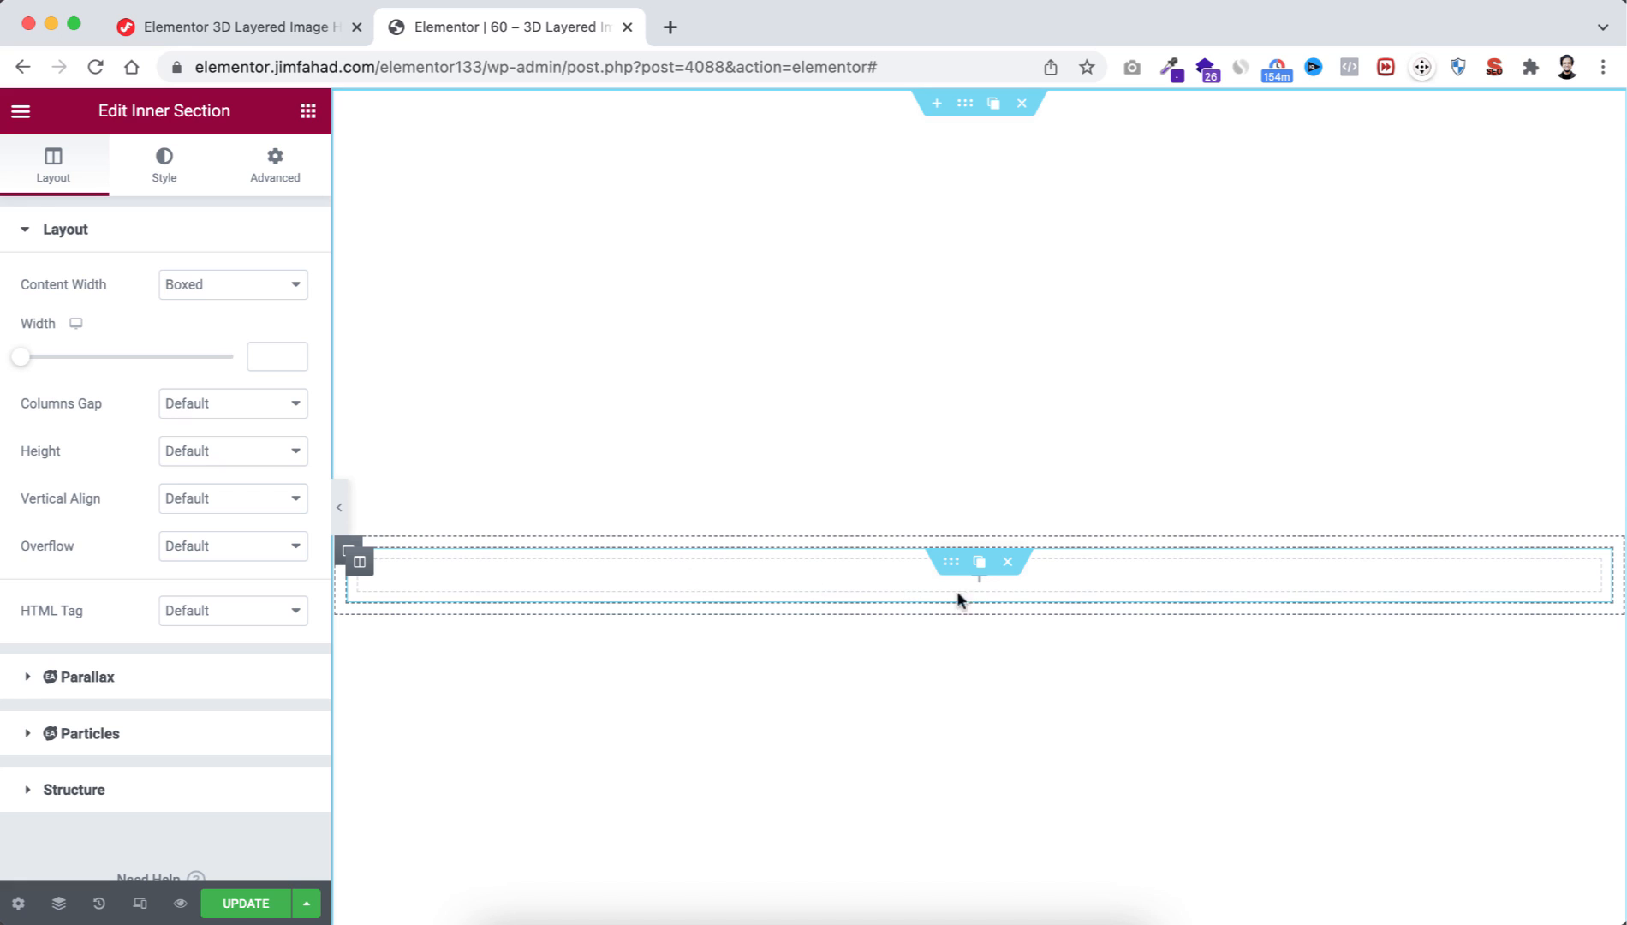
Step: Add an Image widget to the inner column and insert the mobile wallet app screenshot from the media library
{"action": "left_click", "coordinate": [981, 584]}
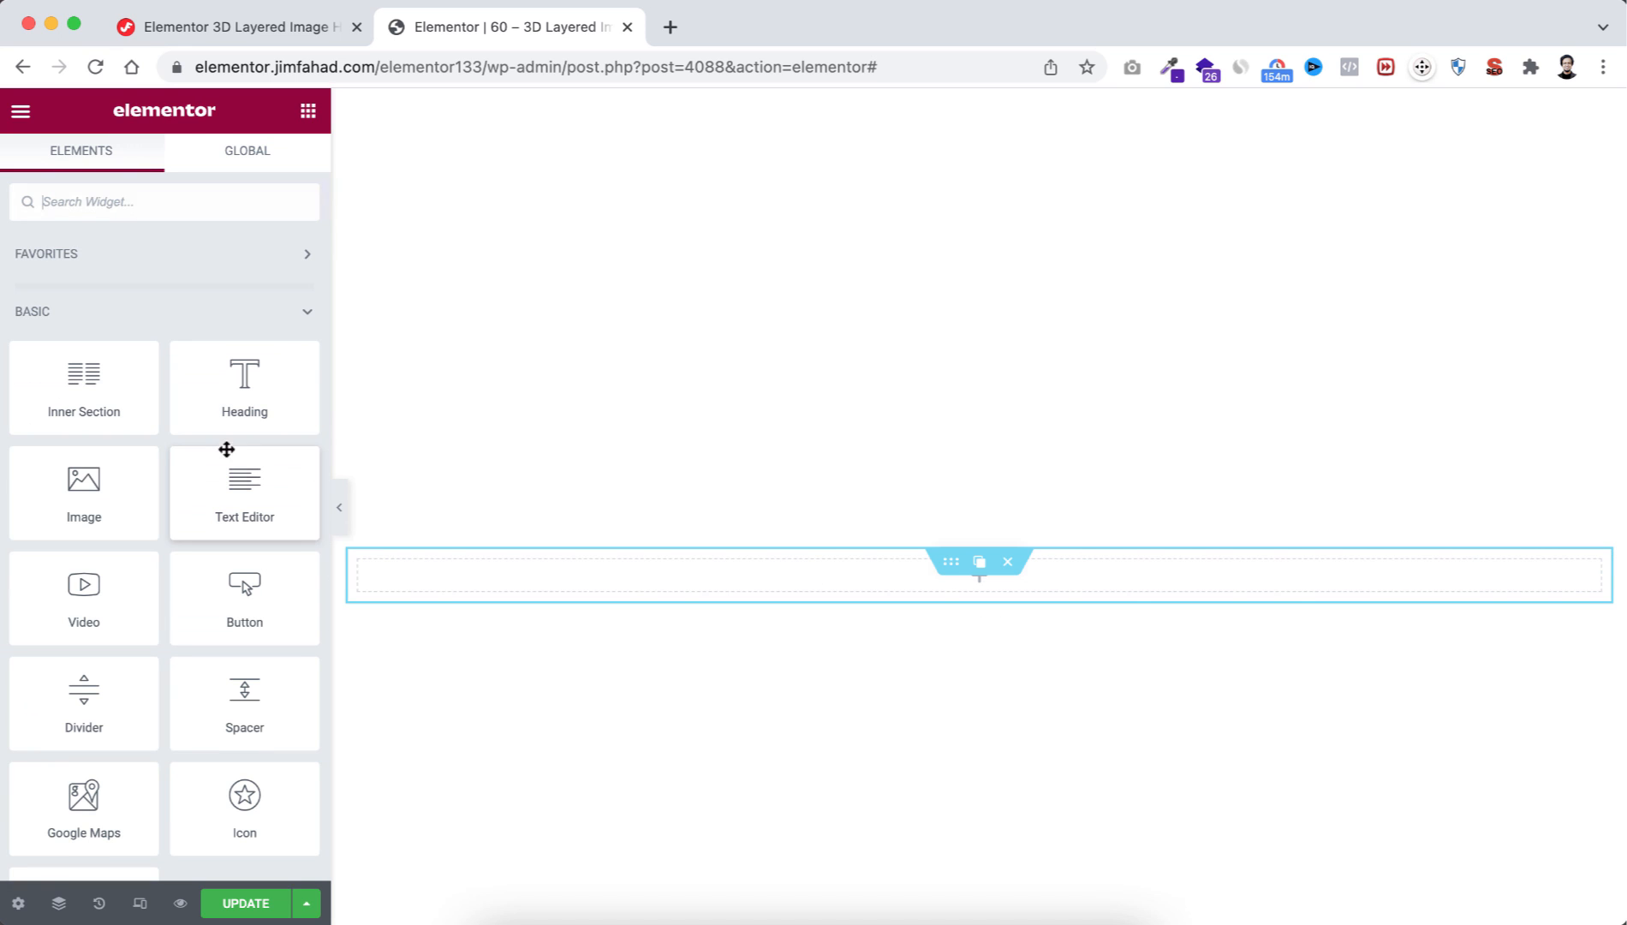
{"action": "left_click_drag", "start_coordinate": [81, 484], "coordinate": [946, 591]}
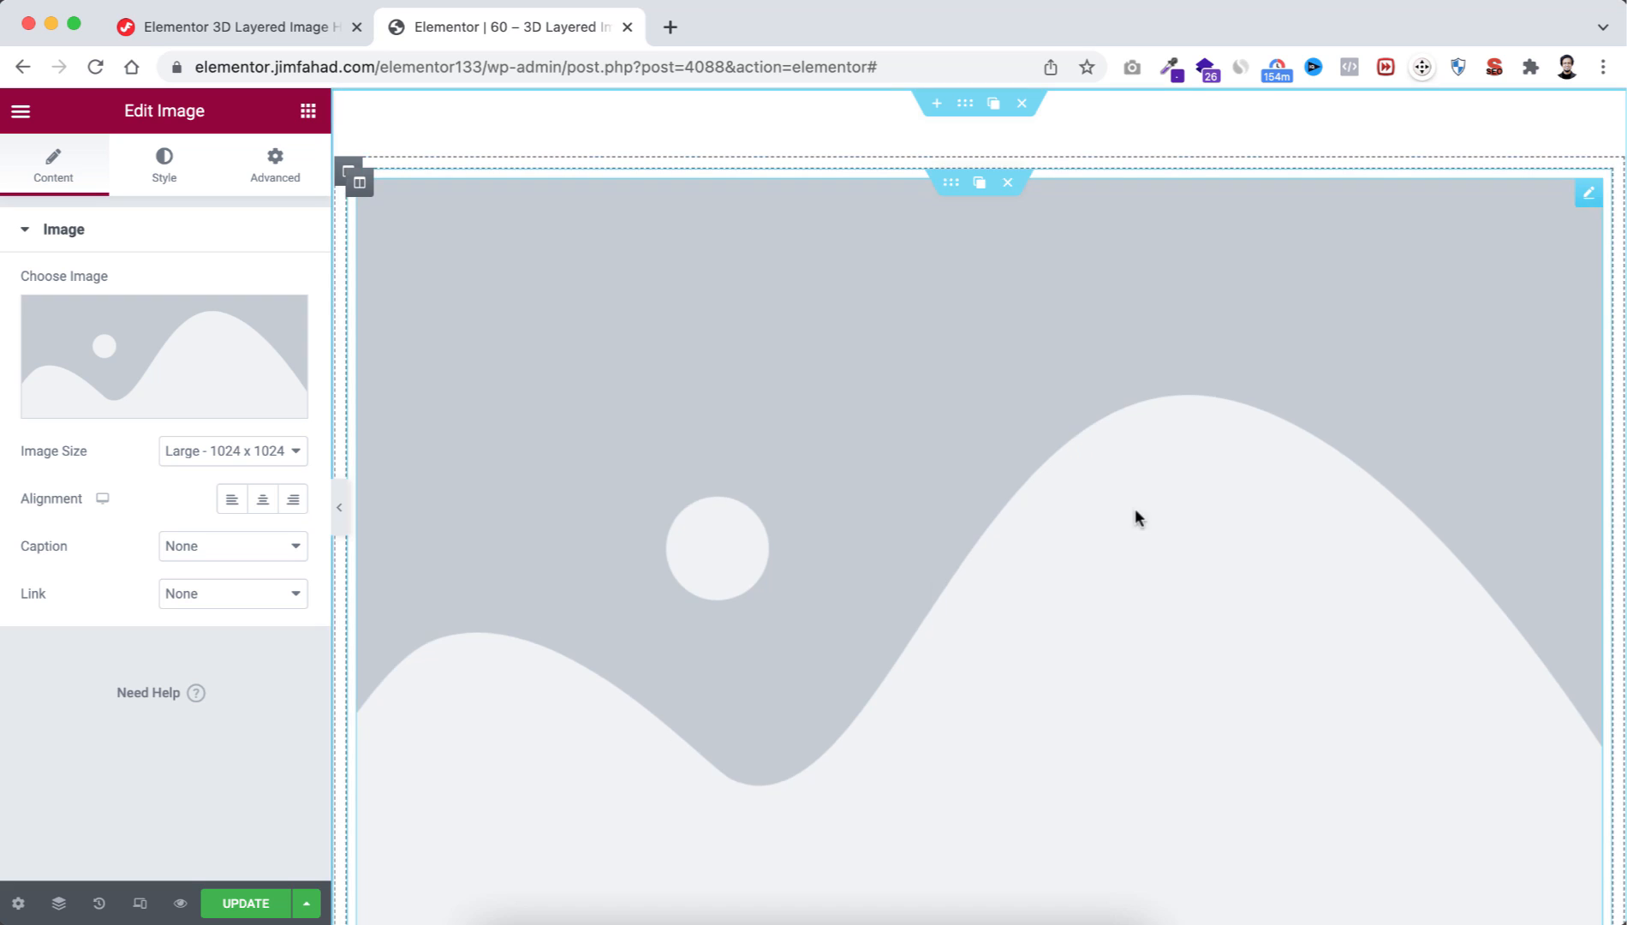
{"action": "left_click", "coordinate": [164, 346]}
{"action": "left_click", "coordinate": [351, 364]}
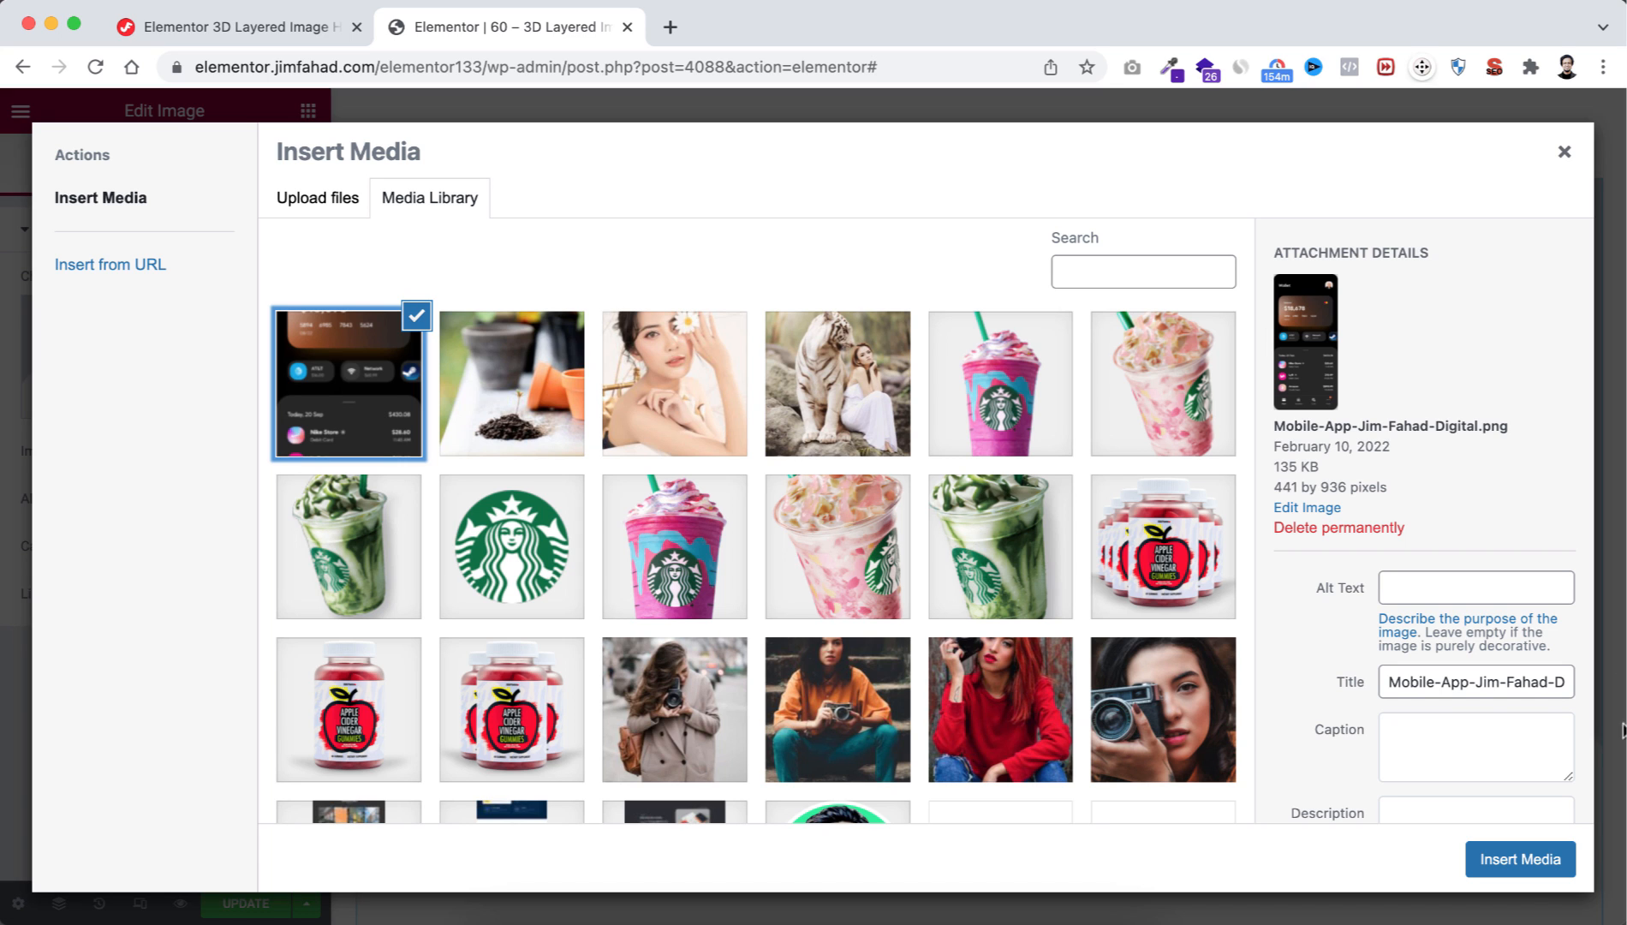
{"action": "left_click", "coordinate": [1518, 865]}
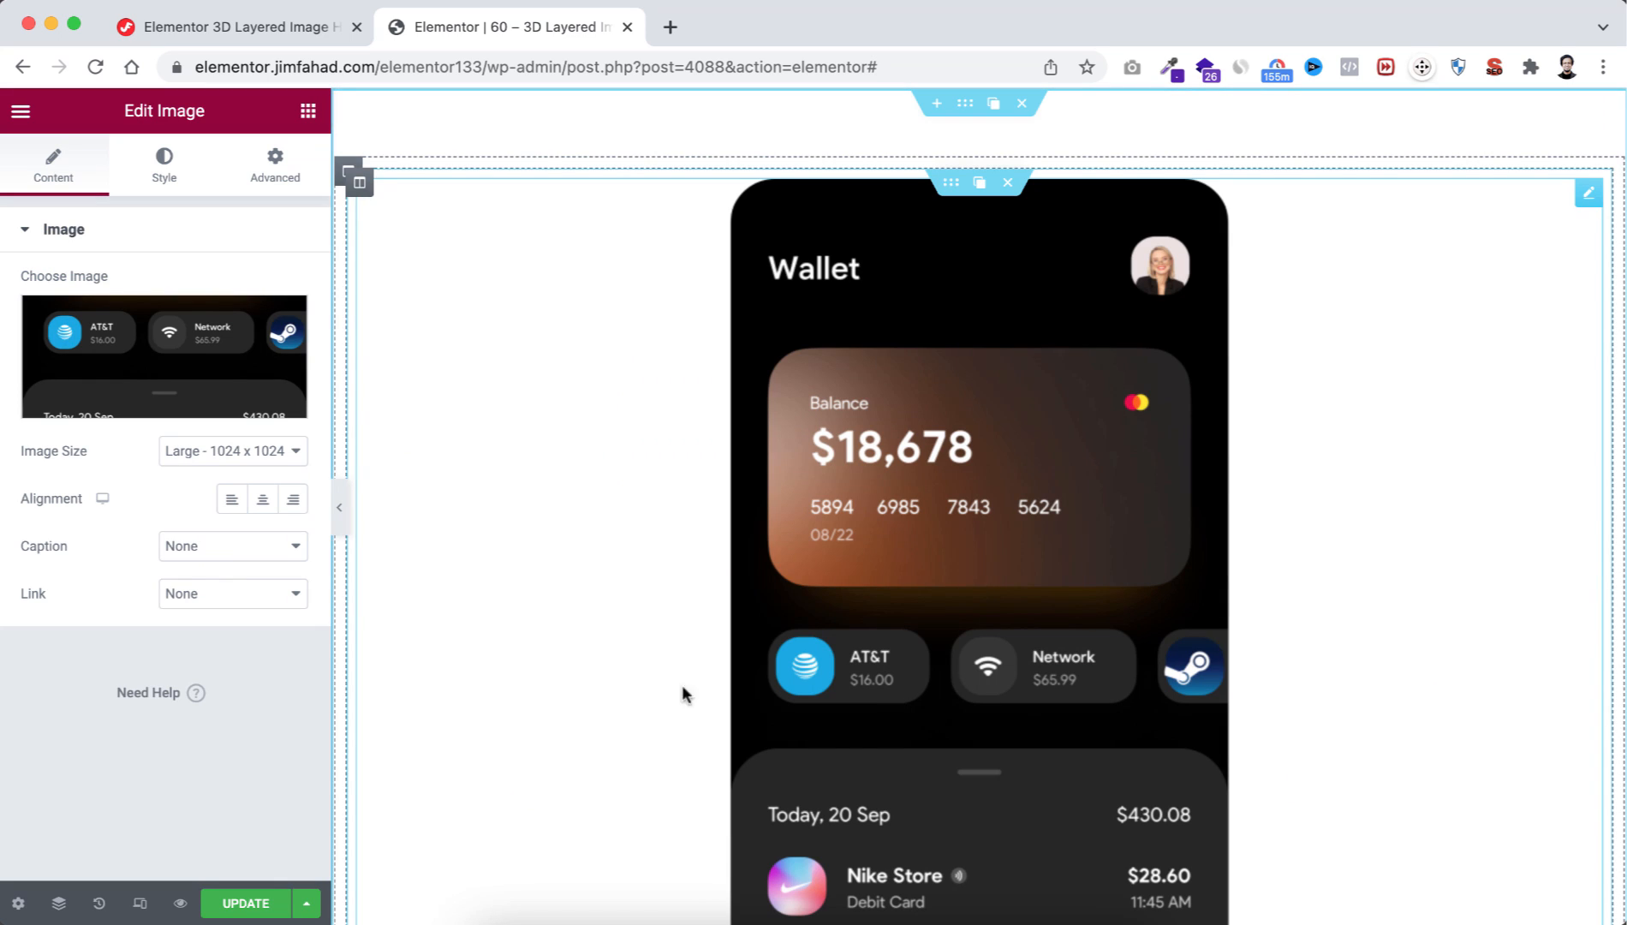
Step: Center-align the wallet image and set its width to 250 px
{"action": "left_click", "coordinate": [265, 502]}
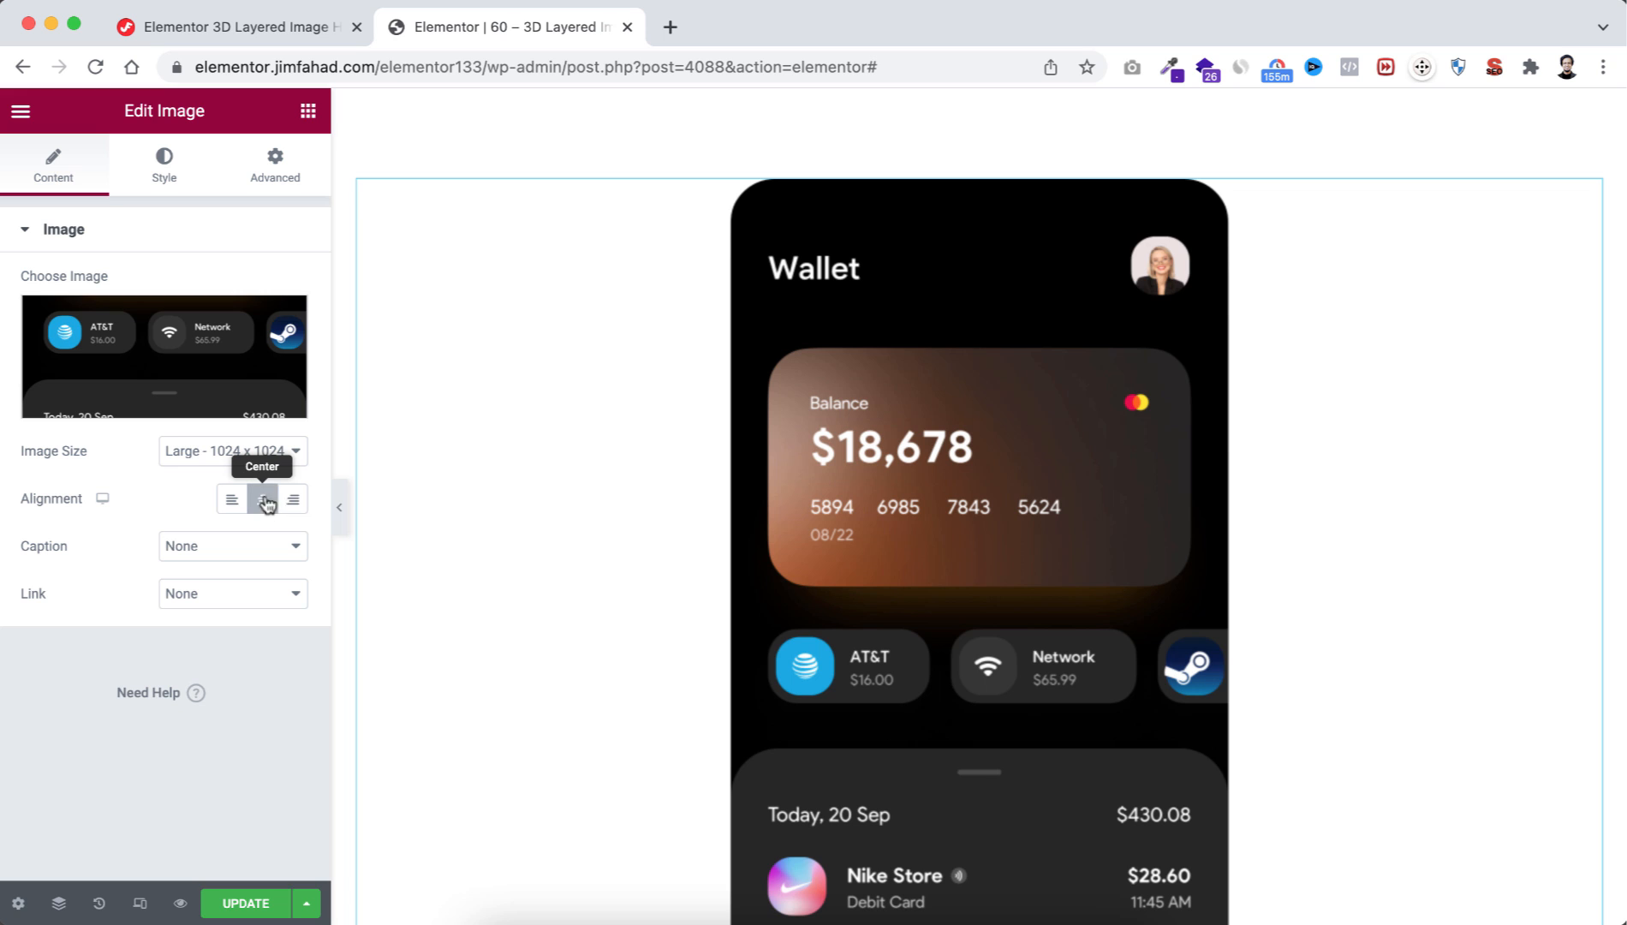
{"action": "left_click", "coordinate": [165, 168]}
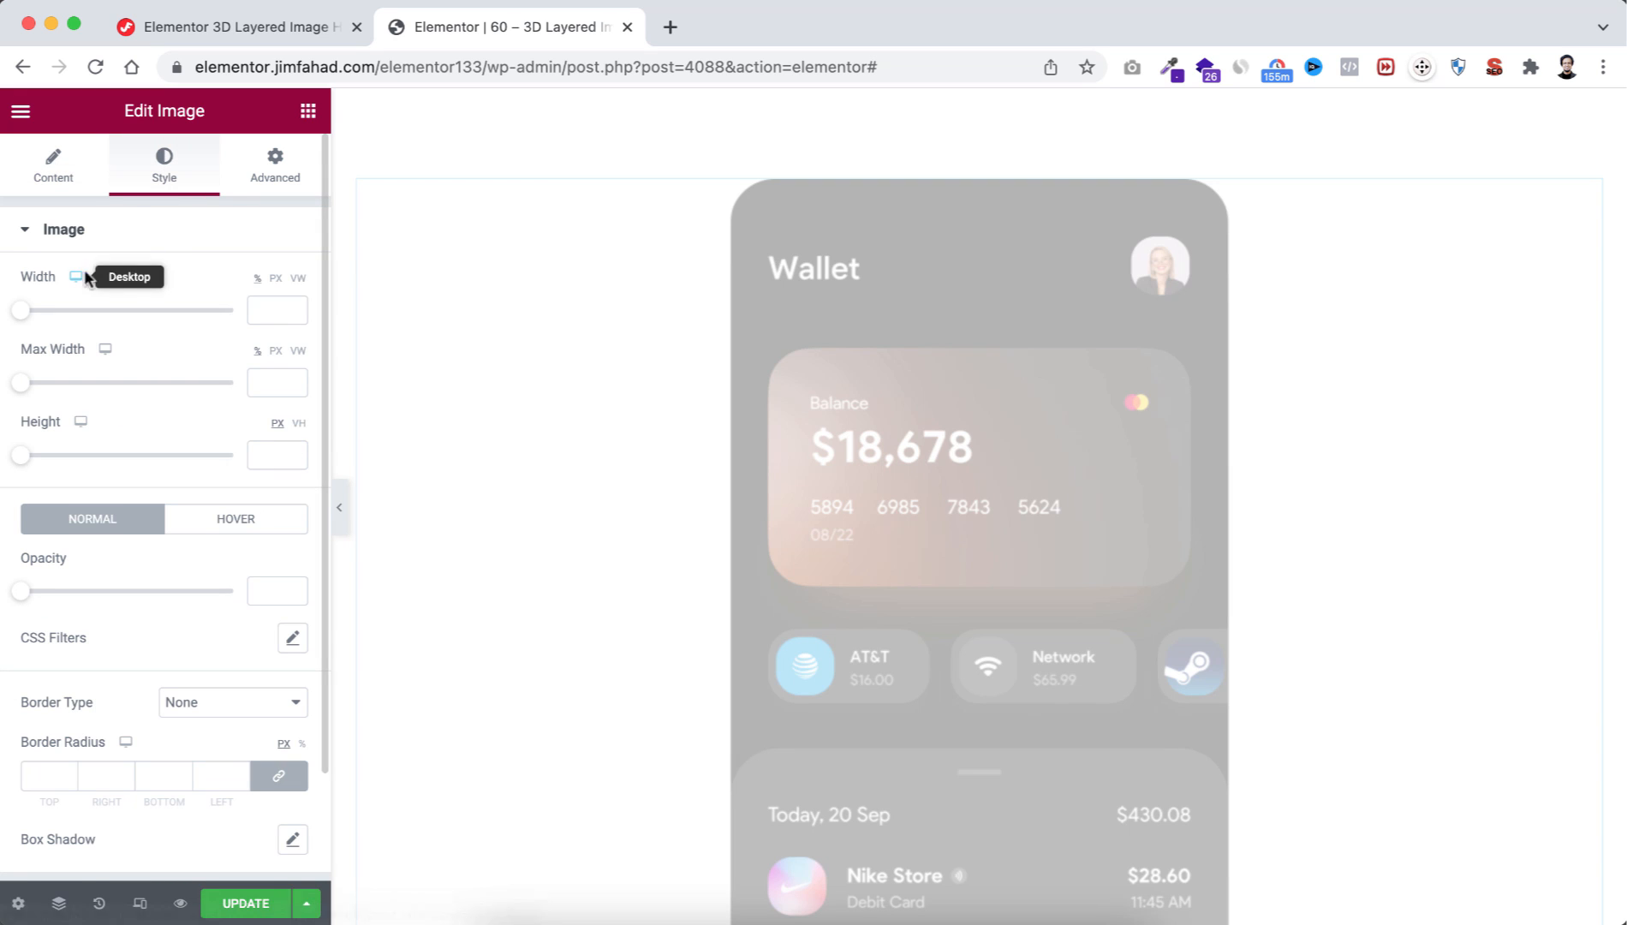
{"action": "left_click", "coordinate": [276, 286]}
{"action": "left_click", "coordinate": [271, 309]}
{"action": "type", "text": "250"}
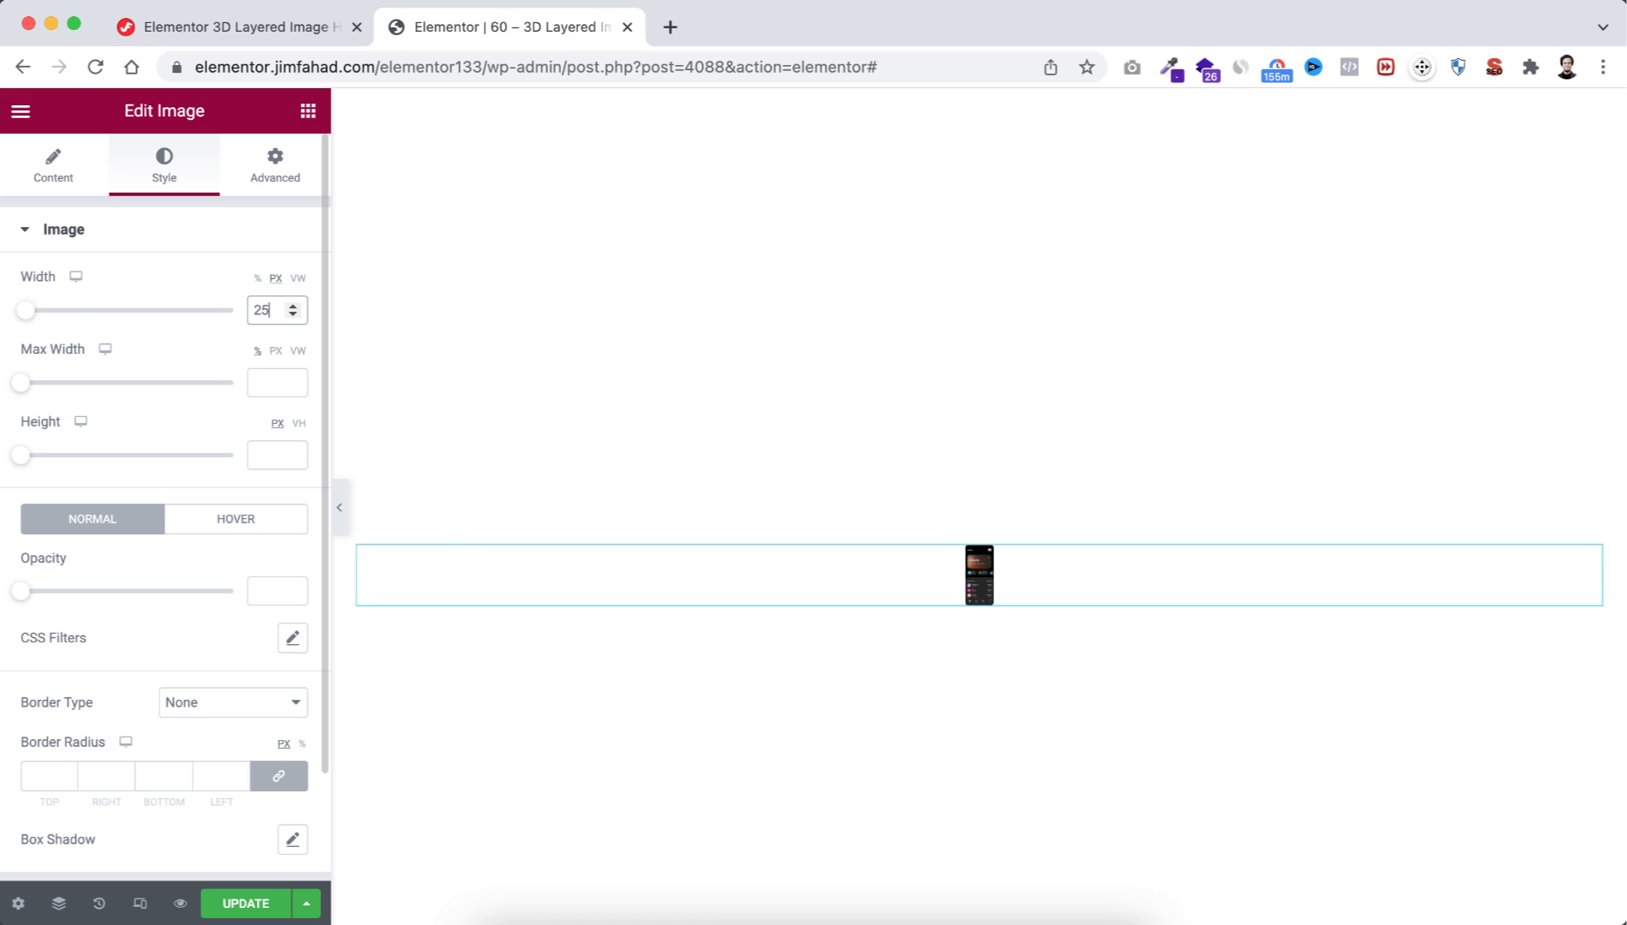
Step: Set the image widget's positioning width to Inline (auto)
{"action": "left_click", "coordinate": [271, 167]}
{"action": "scroll", "coordinate": [204, 592], "scroll_direction": "down", "scroll_amount": 4}
{"action": "scroll", "coordinate": [204, 599], "scroll_direction": "down", "scroll_amount": 1}
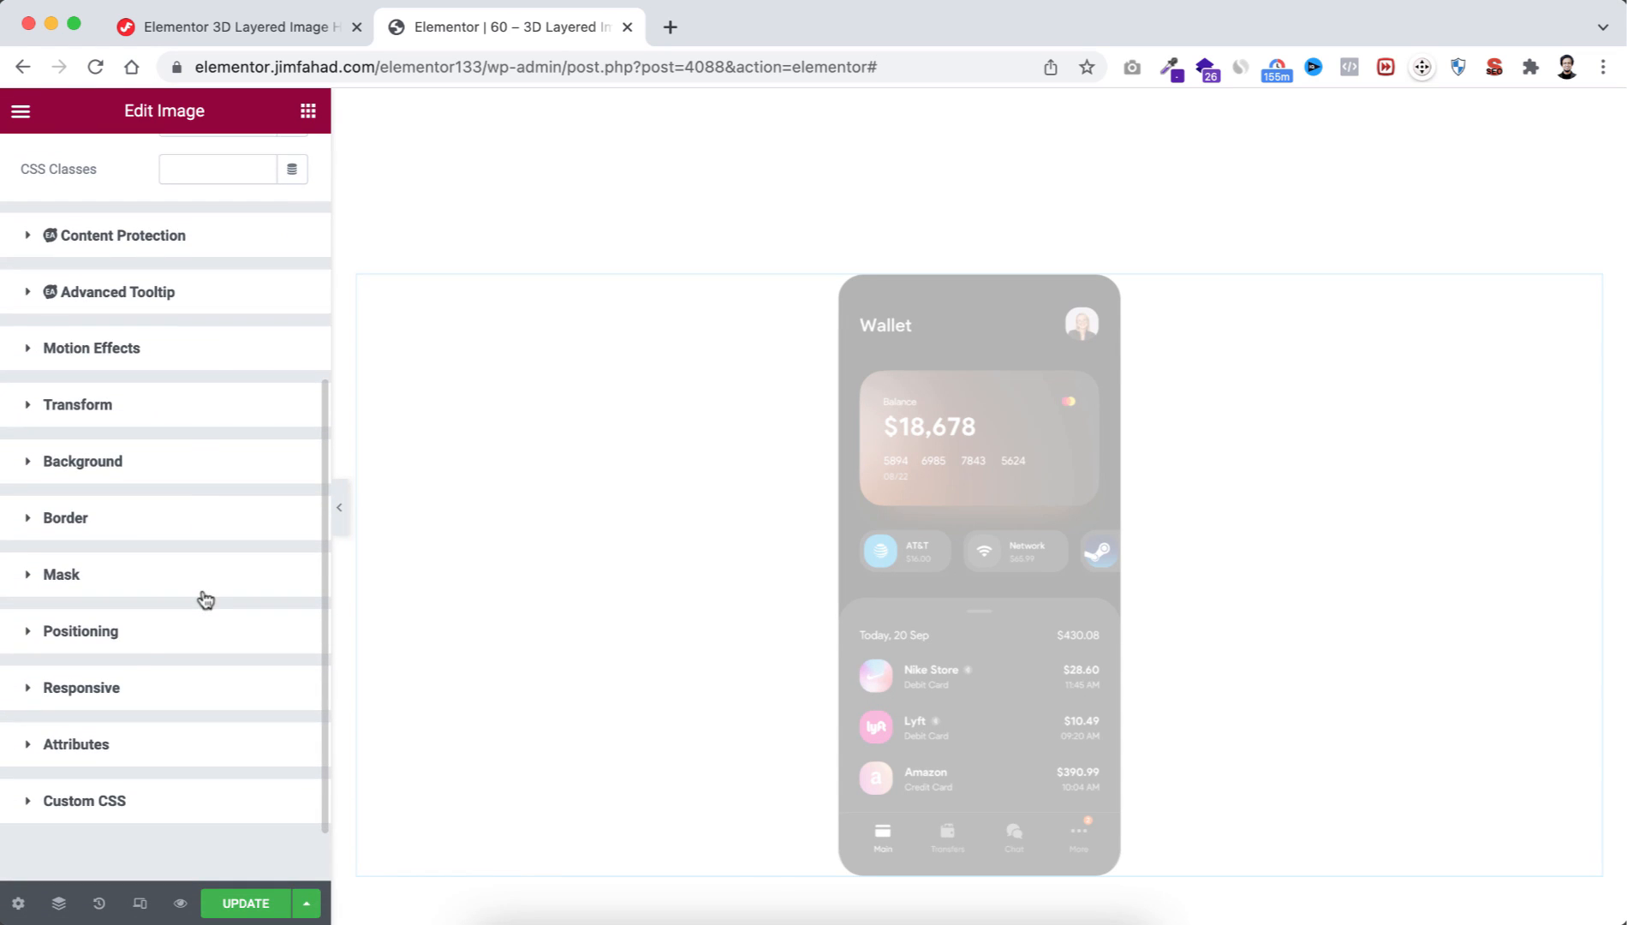
{"action": "left_click", "coordinate": [117, 629]}
{"action": "scroll", "coordinate": [163, 733], "scroll_direction": "down", "scroll_amount": 2}
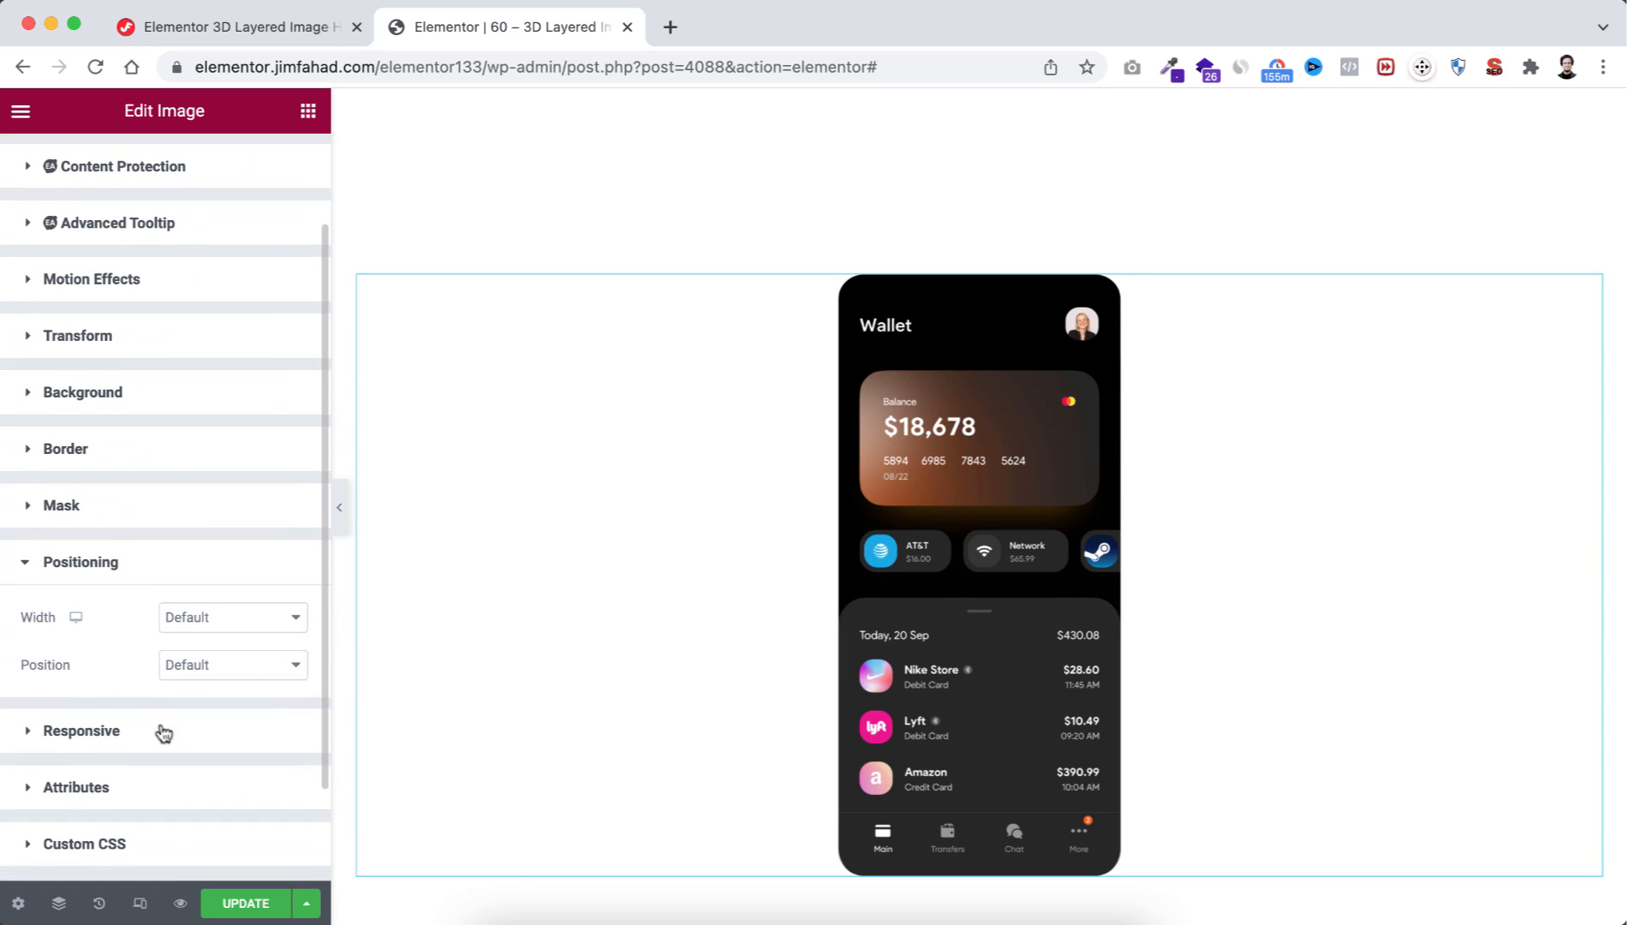
{"action": "left_click", "coordinate": [193, 615]}
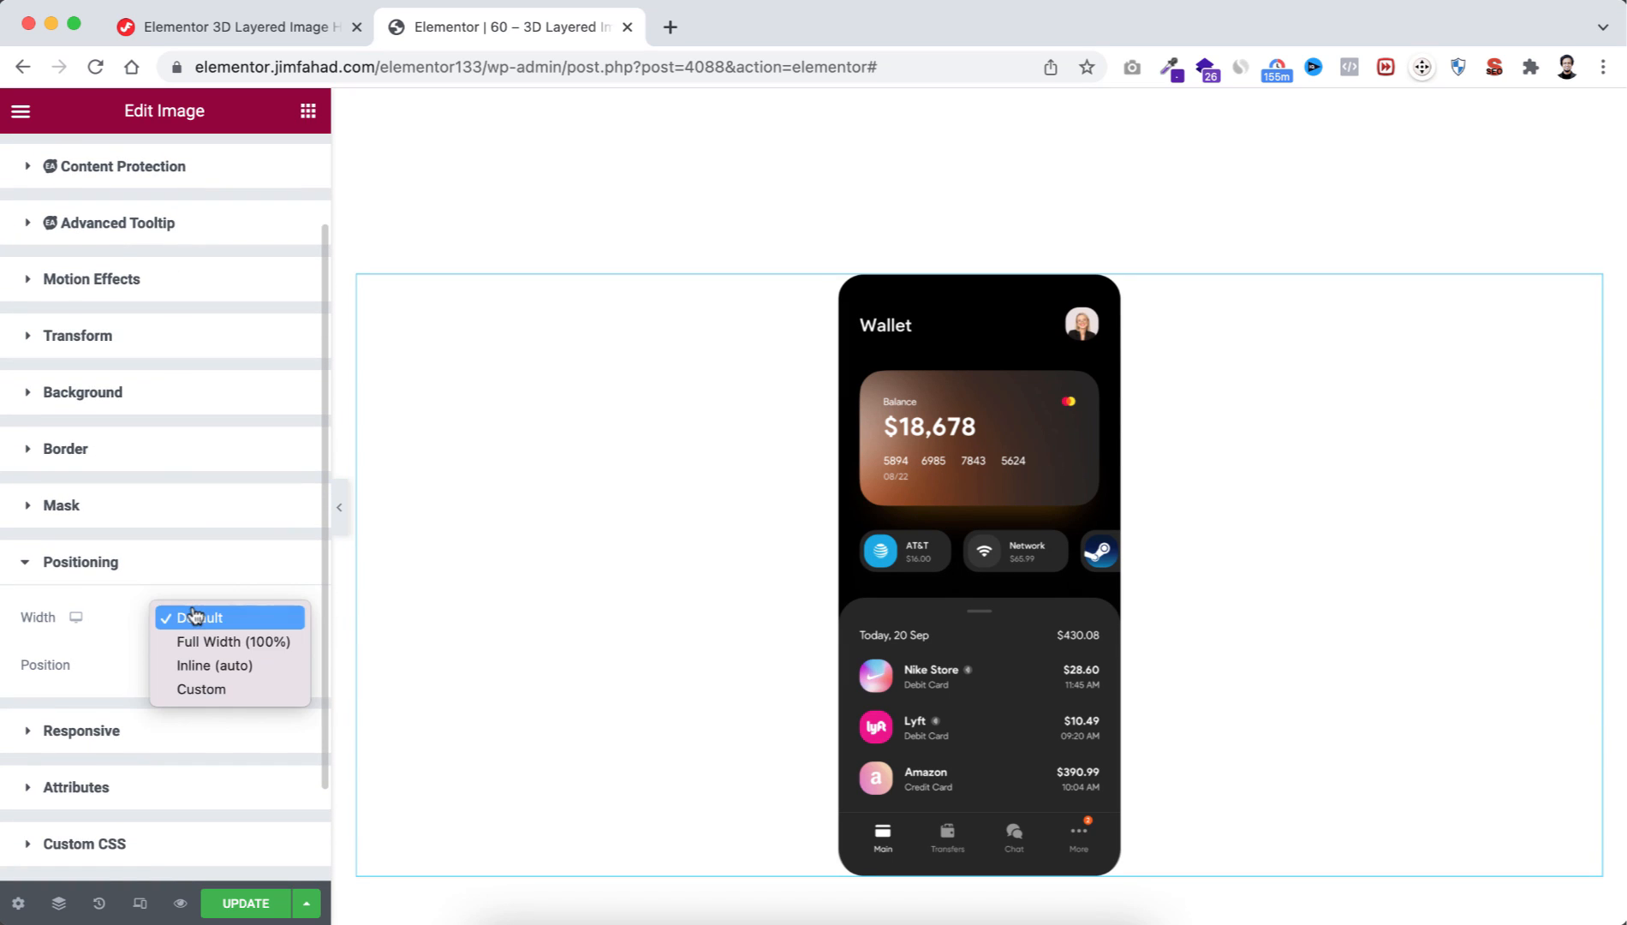
{"action": "left_click", "coordinate": [214, 665]}
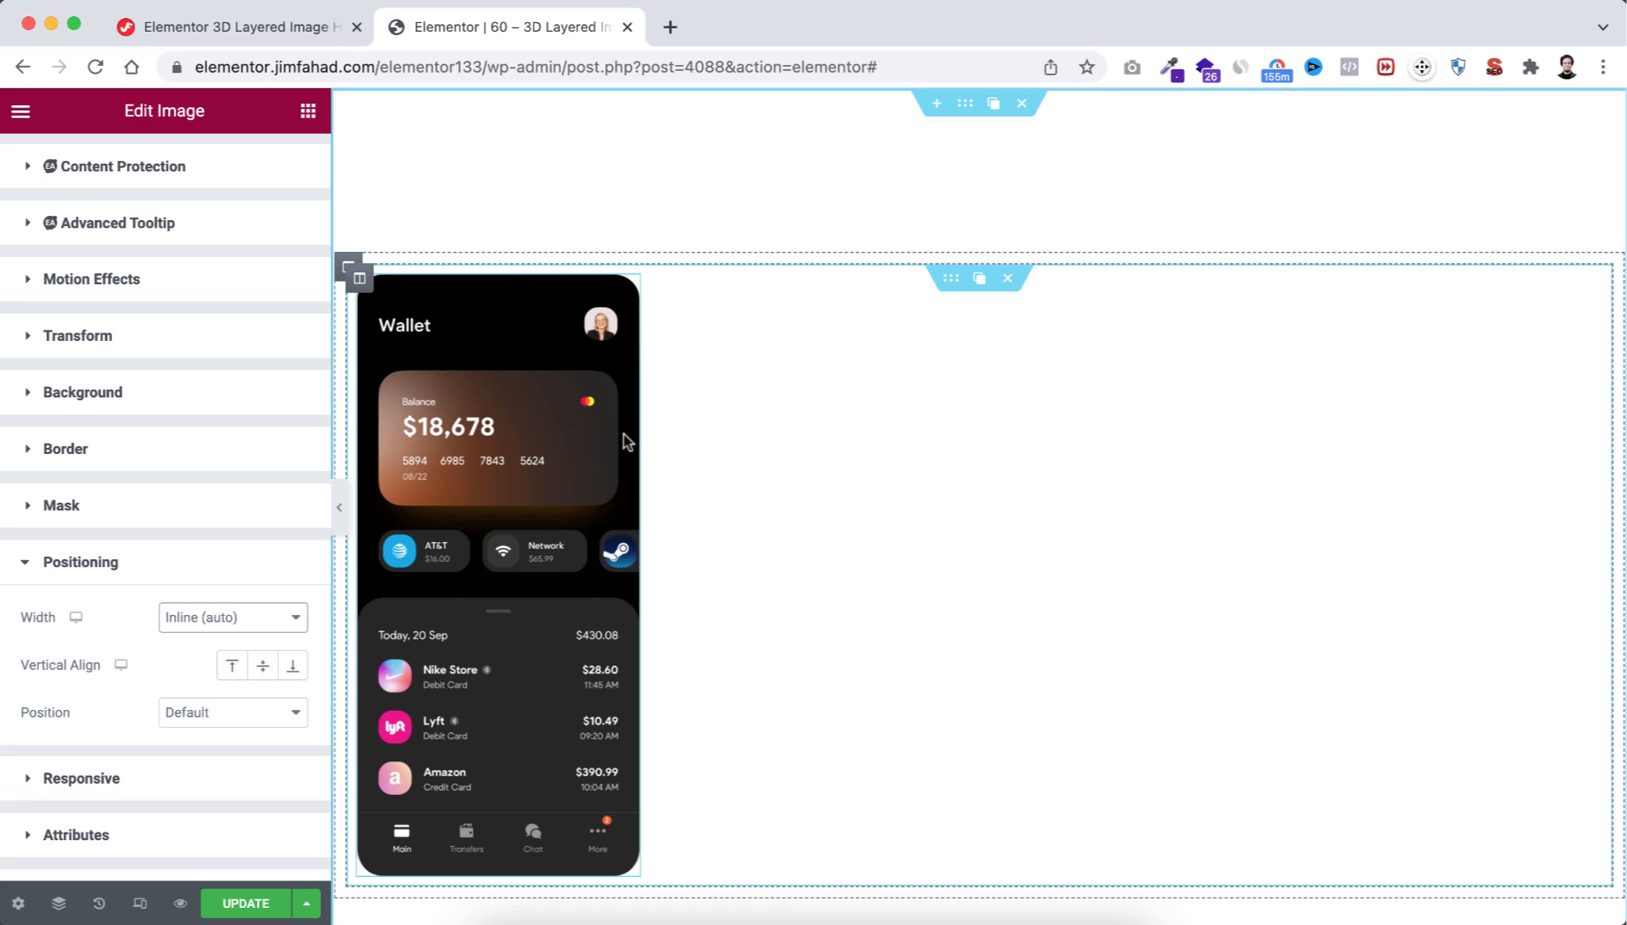
Step: Set the horizontal alignment of the inner column holding the image to Center
{"action": "left_click", "coordinate": [360, 283]}
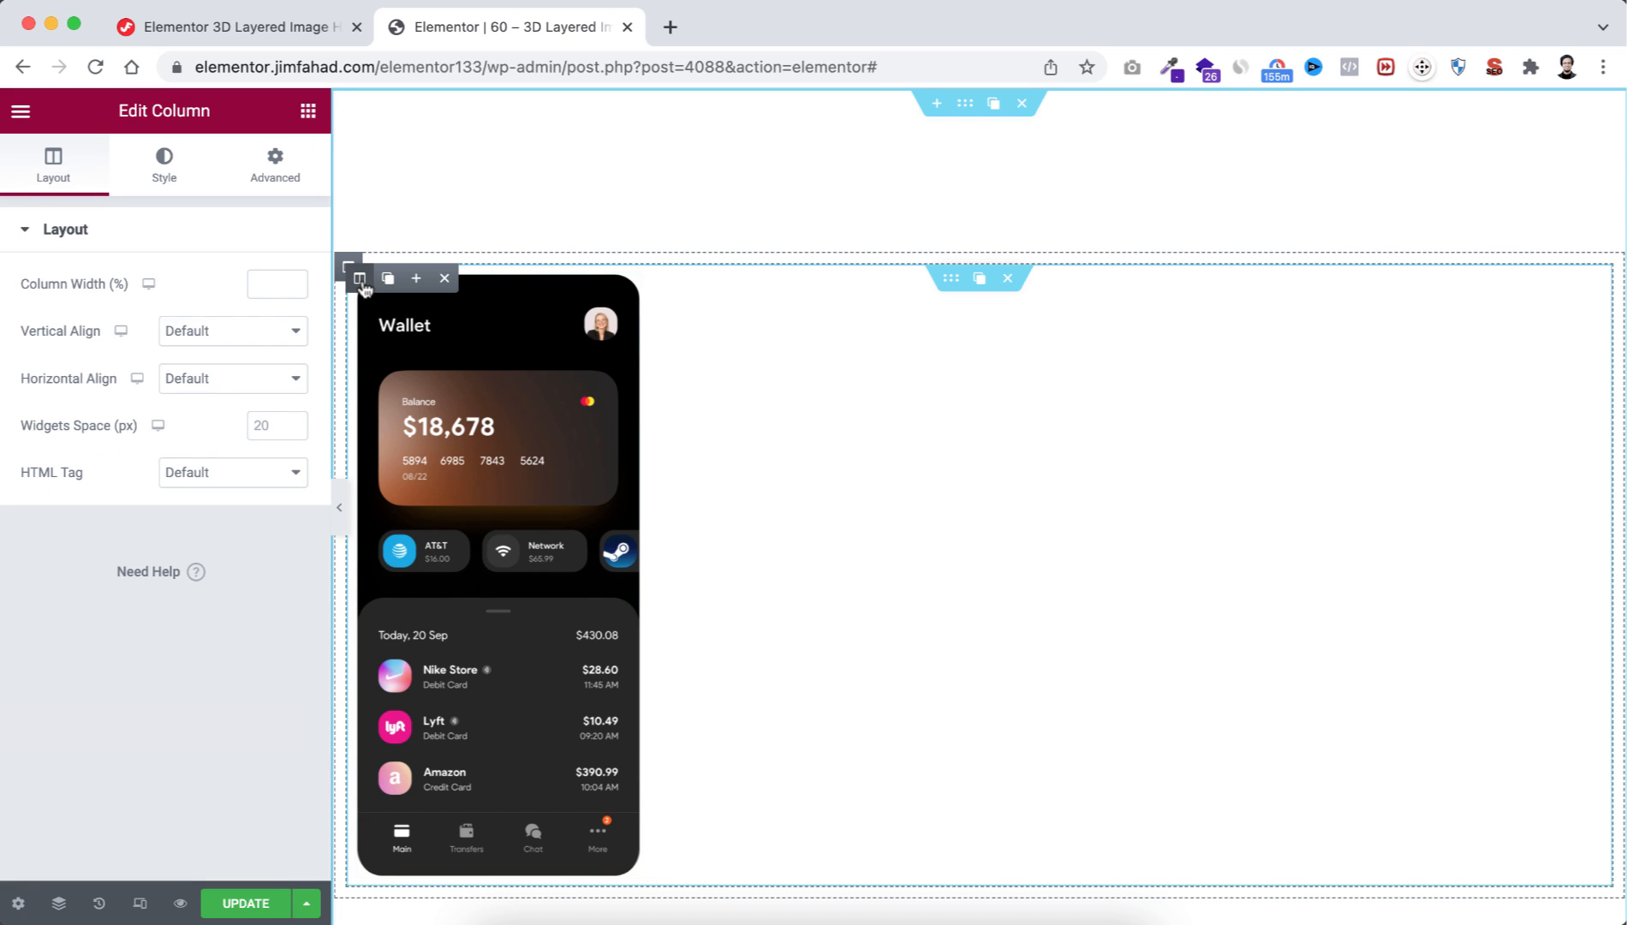
{"action": "left_click", "coordinate": [229, 385]}
{"action": "left_click", "coordinate": [227, 430]}
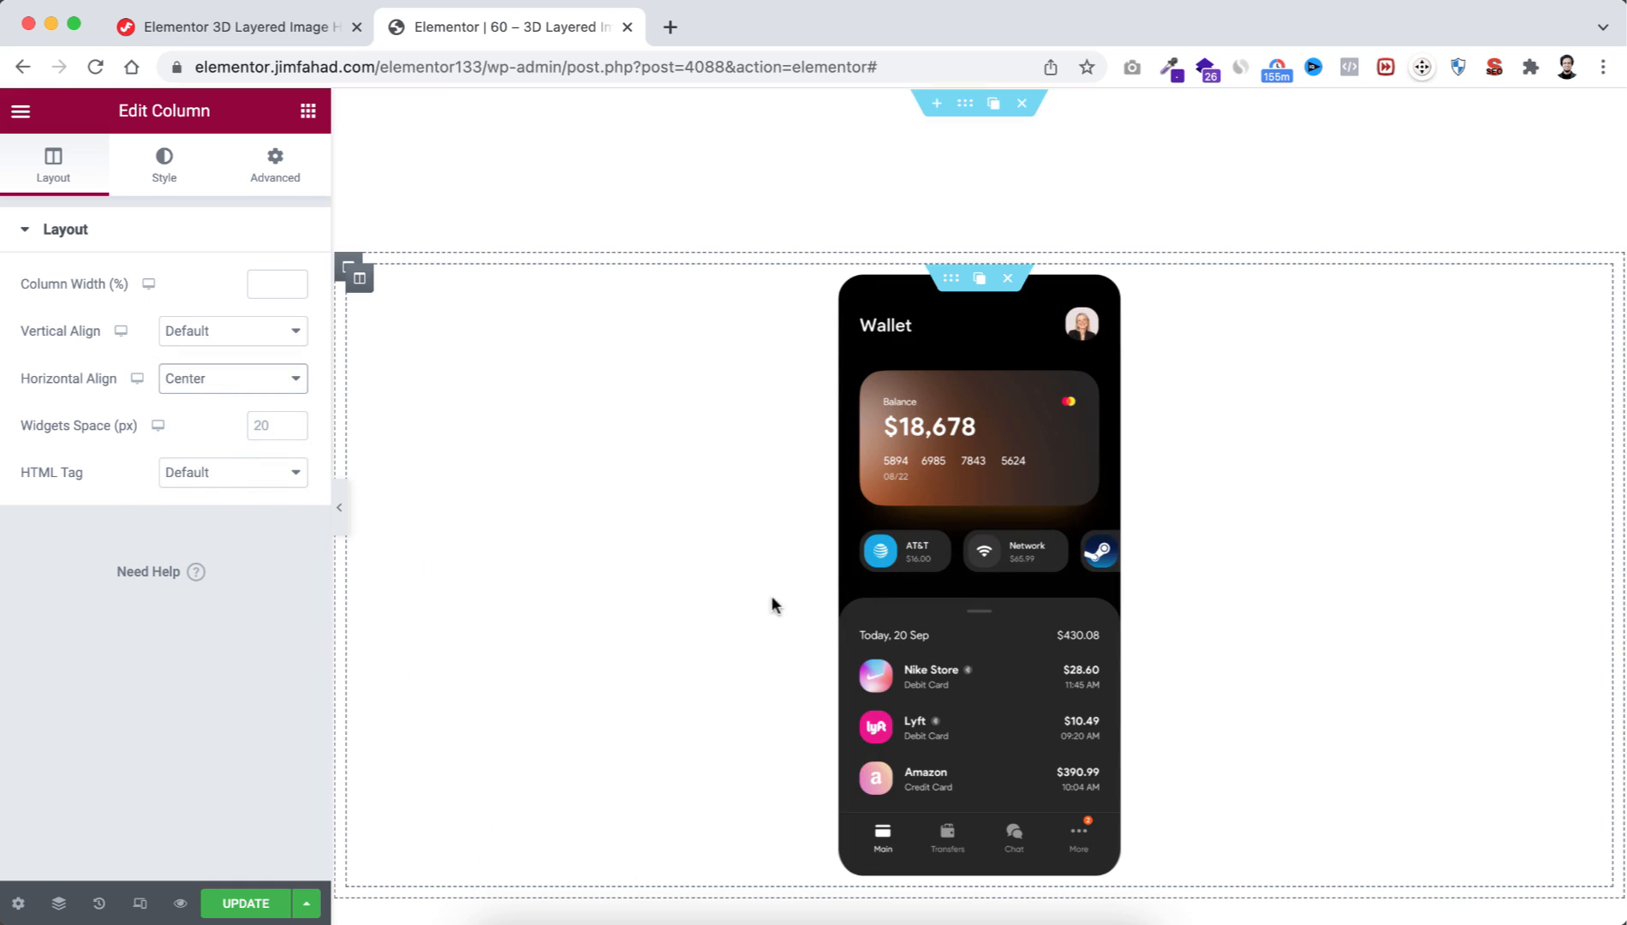
Step: Assign the CSS class myImage-1 to the wallet image
{"action": "left_click", "coordinate": [1007, 495]}
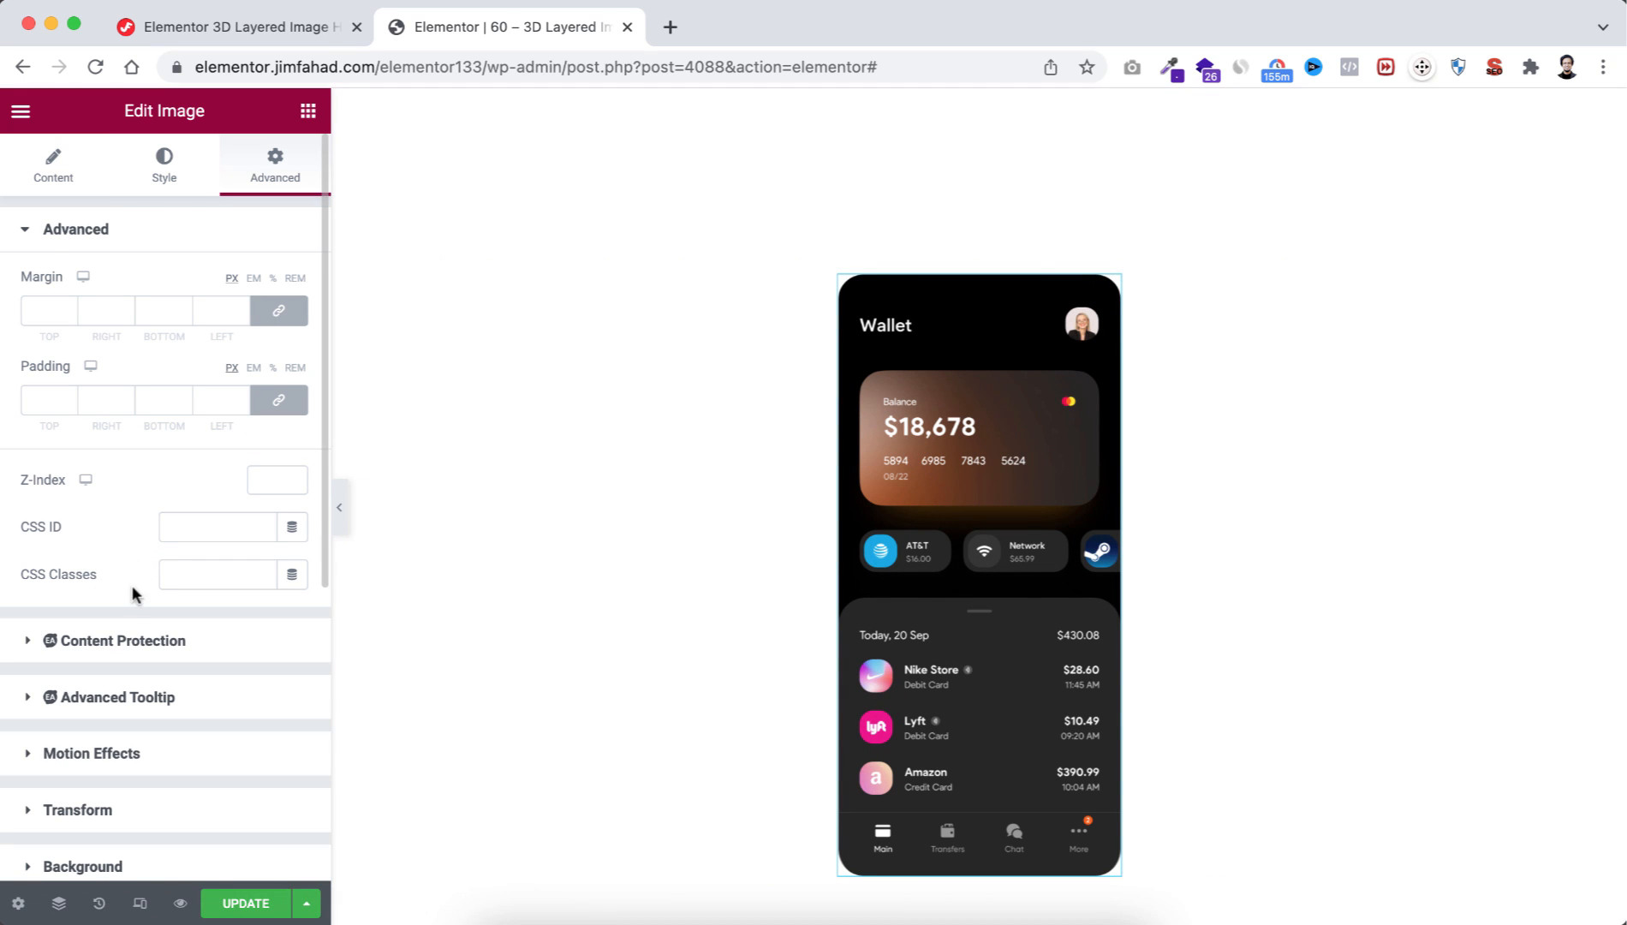
{"action": "left_click", "coordinate": [202, 566]}
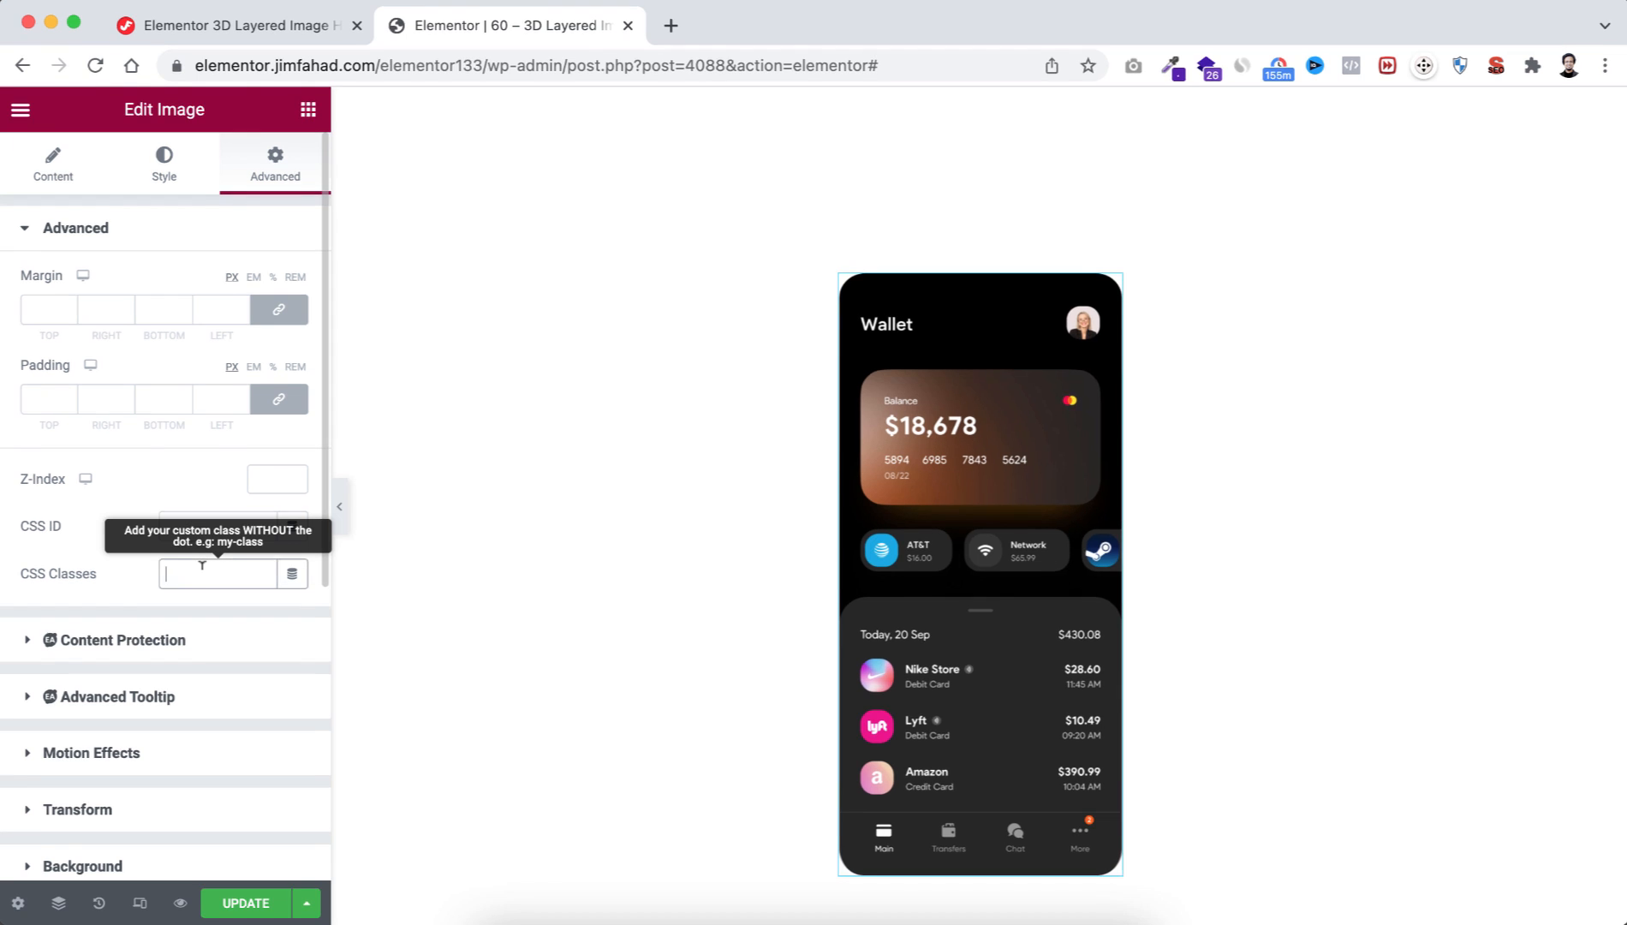
{"action": "type", "text": "myImage-1"}
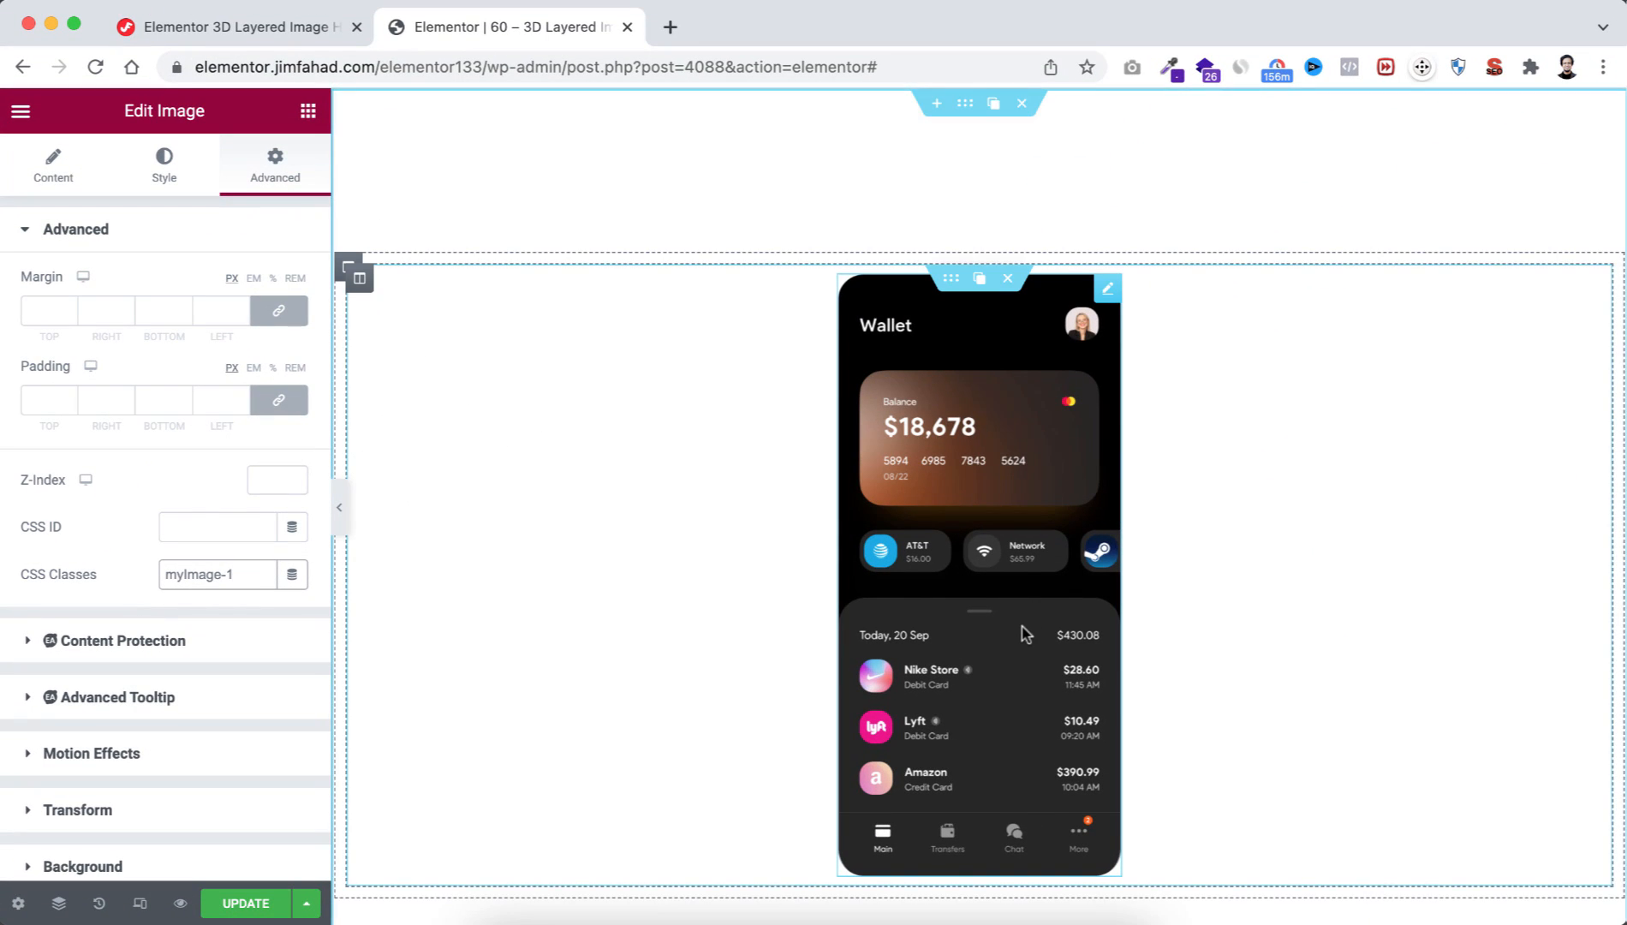
Step: Duplicate the wallet image three times to make a row of four copies
{"action": "scroll", "coordinate": [1025, 633], "scroll_direction": "down", "scroll_amount": 1}
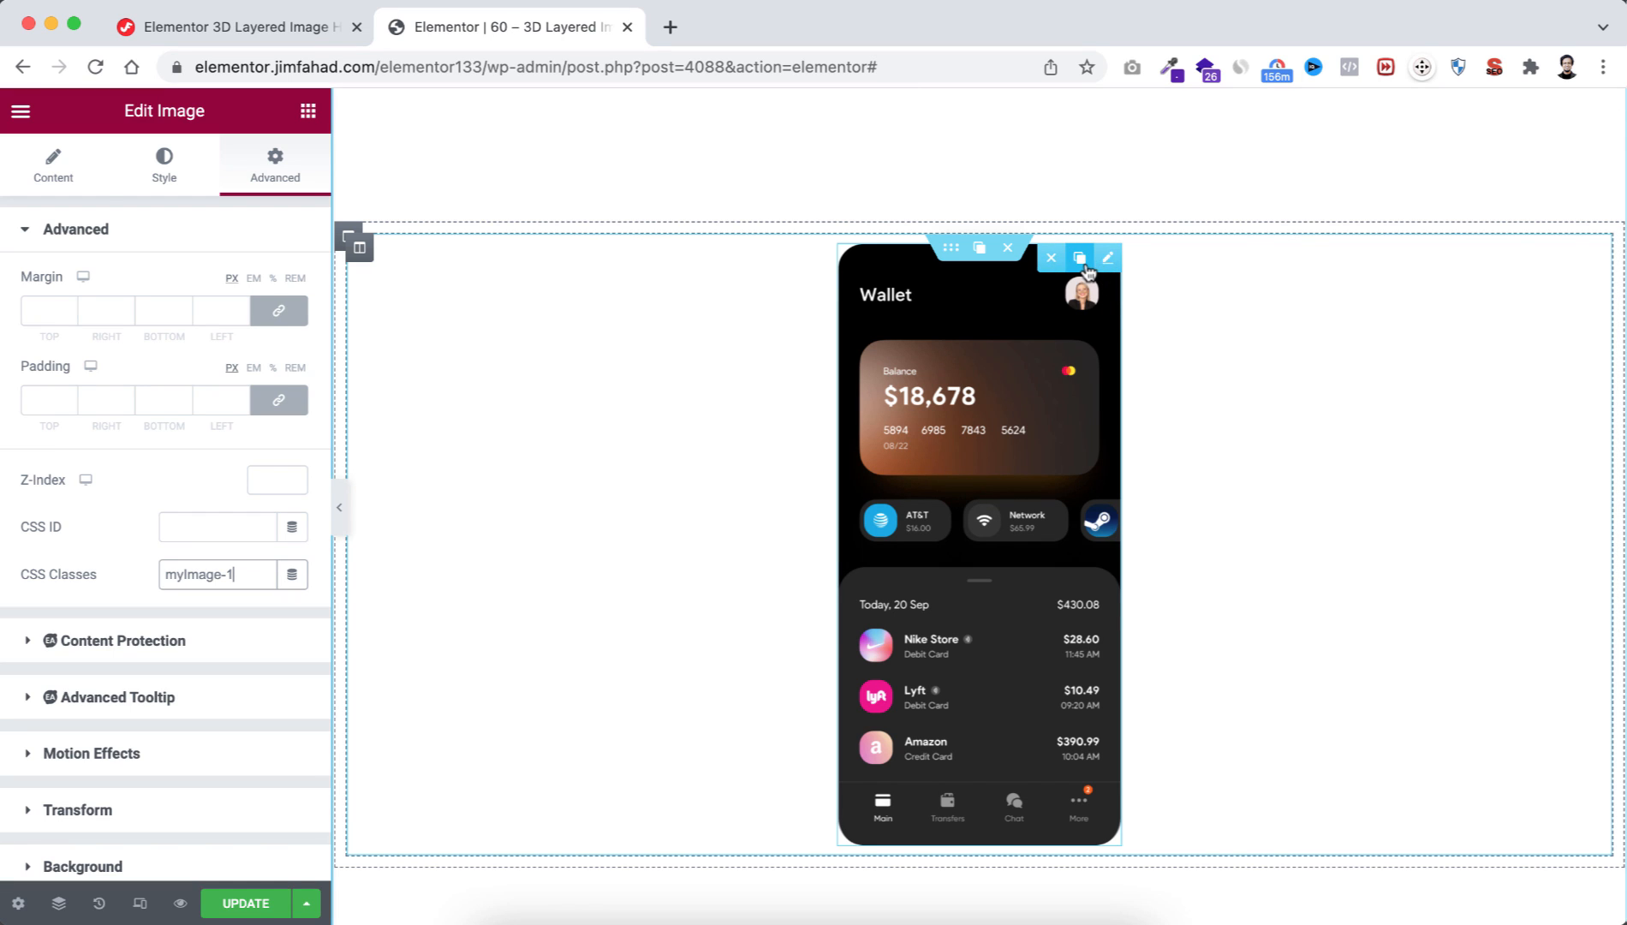
{"action": "left_click", "coordinate": [1080, 258]}
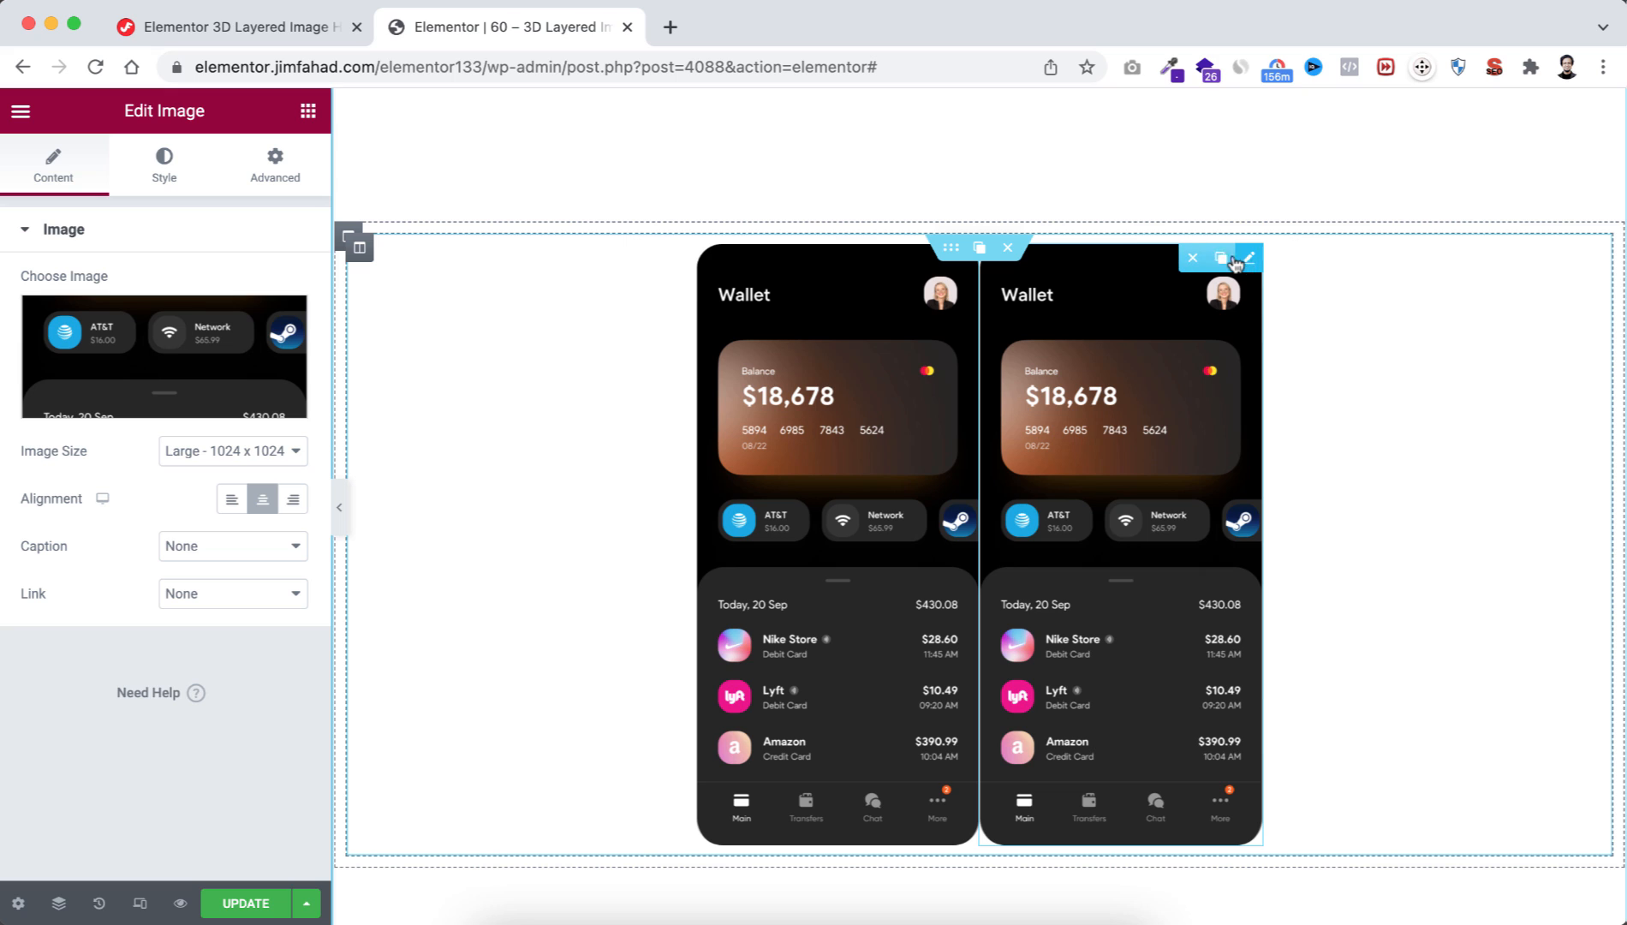
{"action": "left_click", "coordinate": [1222, 262]}
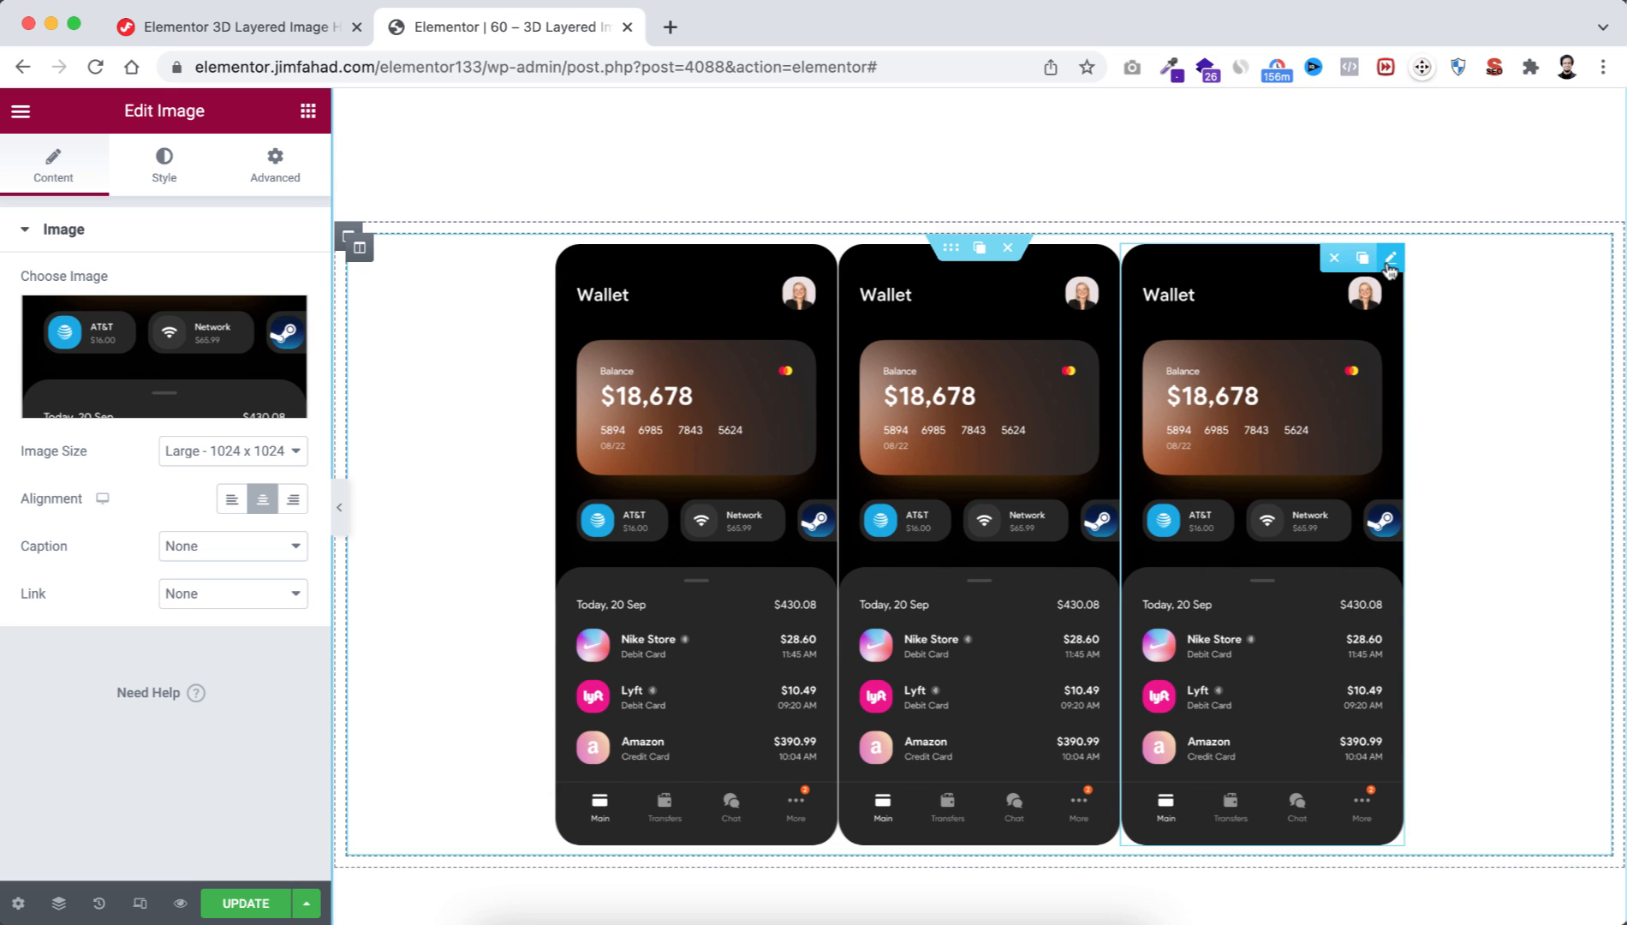
{"action": "left_click", "coordinate": [1362, 257]}
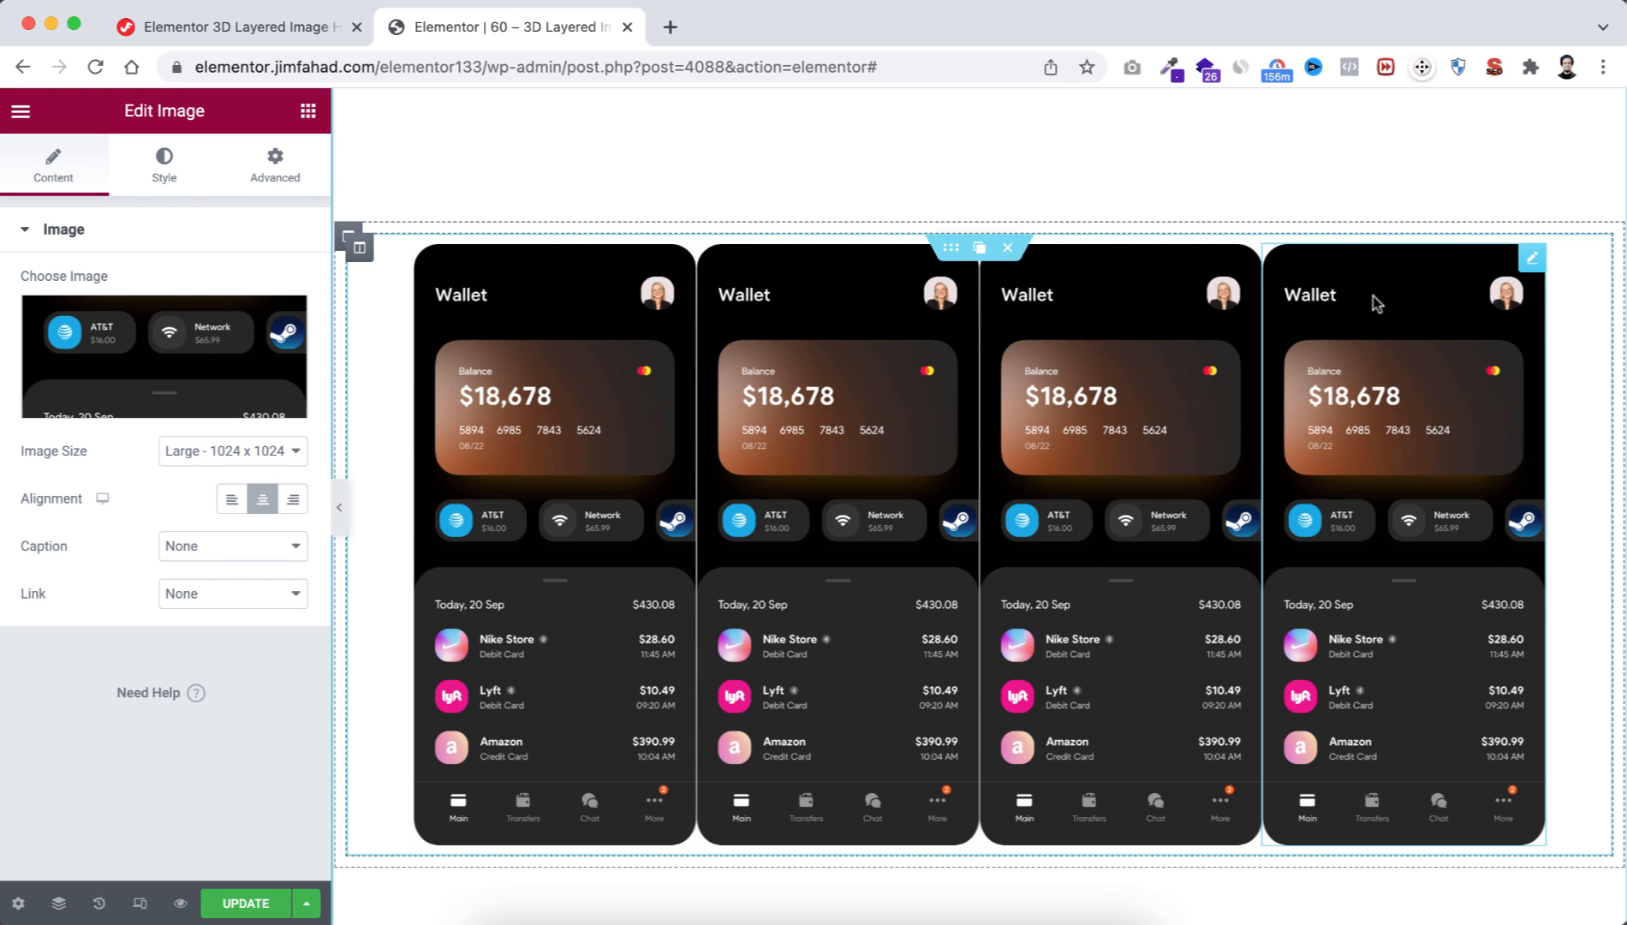
Step: Show the Navigator, select the first image in the inner column, and set its opacity to 0.4
{"action": "right_click", "coordinate": [1403, 337]}
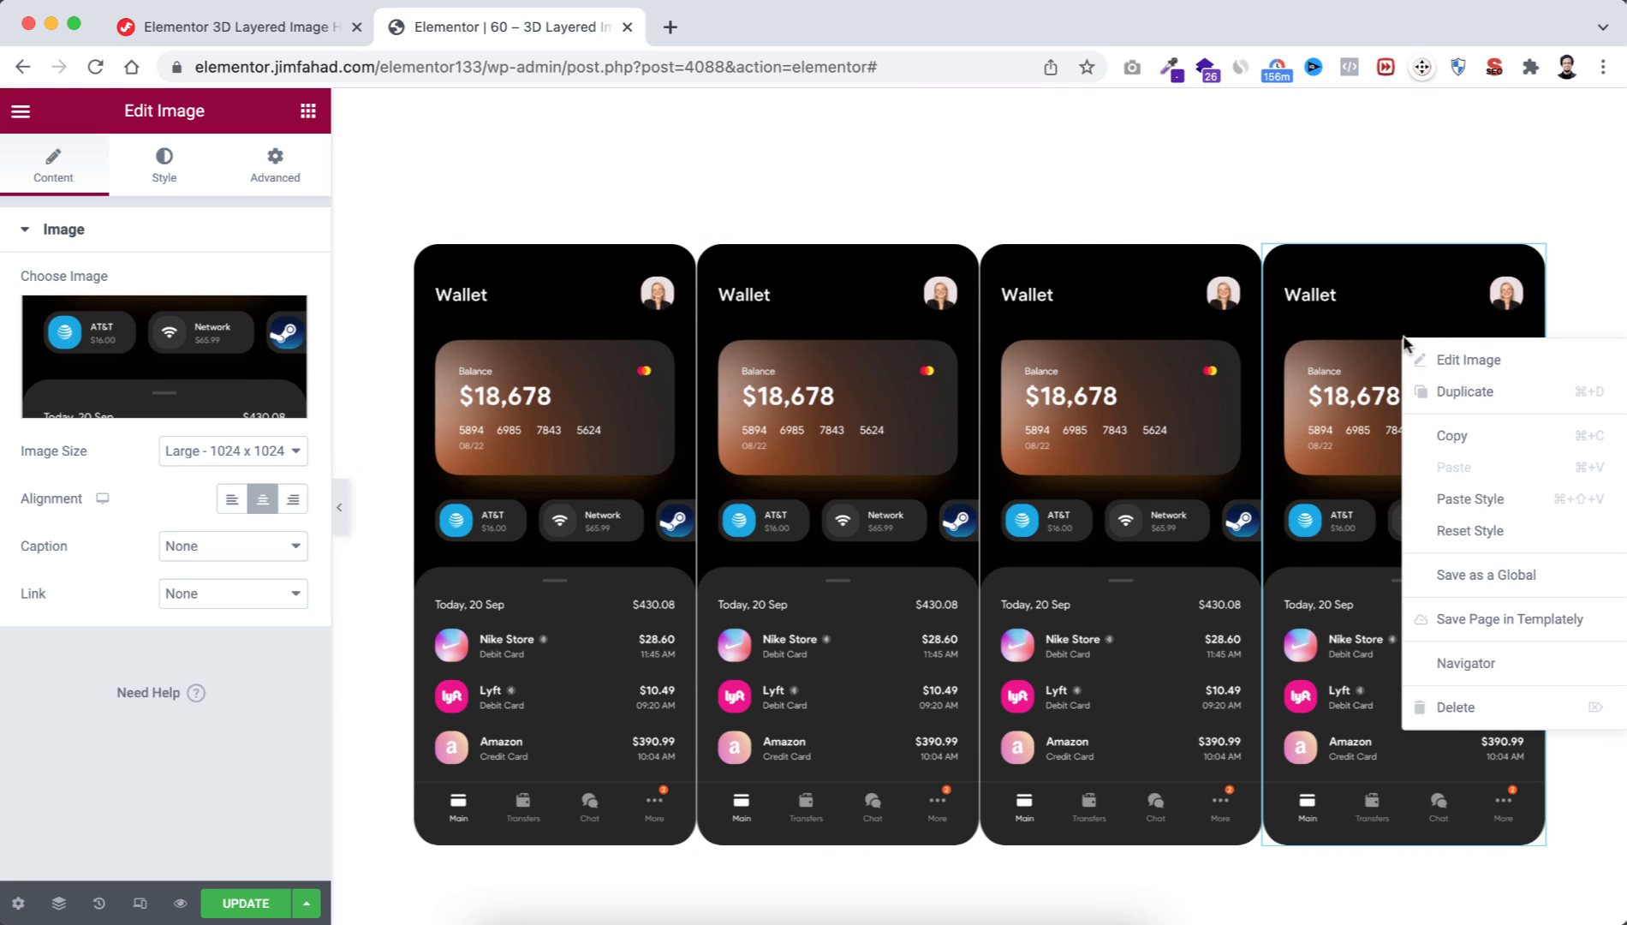
{"action": "left_click", "coordinate": [1457, 665]}
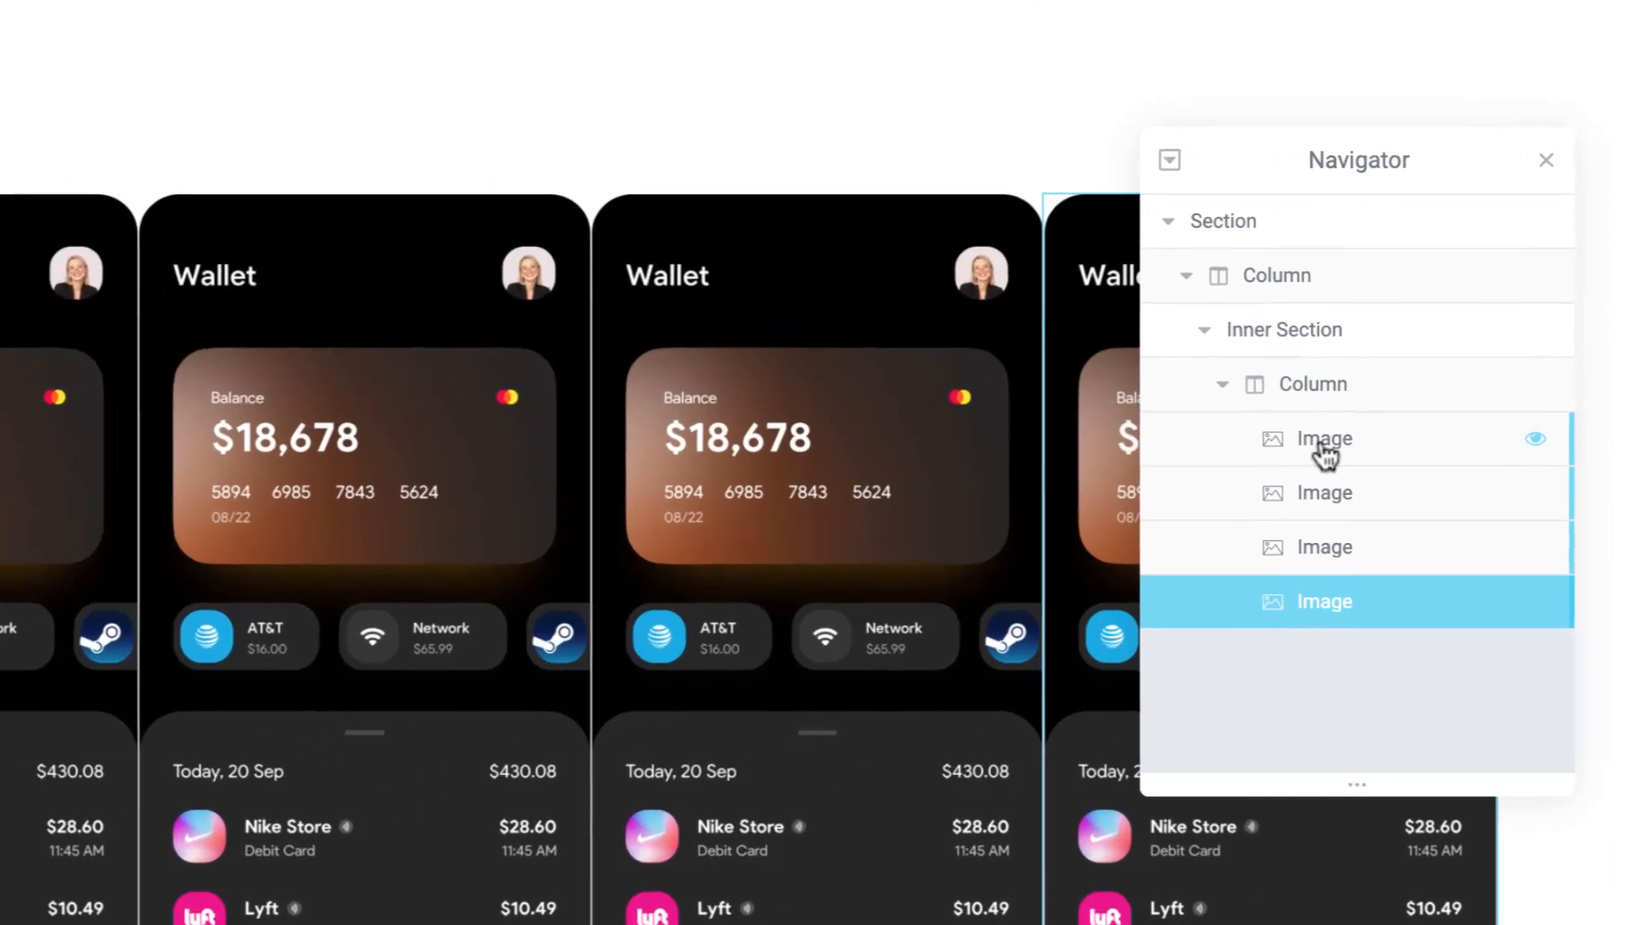
{"action": "left_click", "coordinate": [1438, 399]}
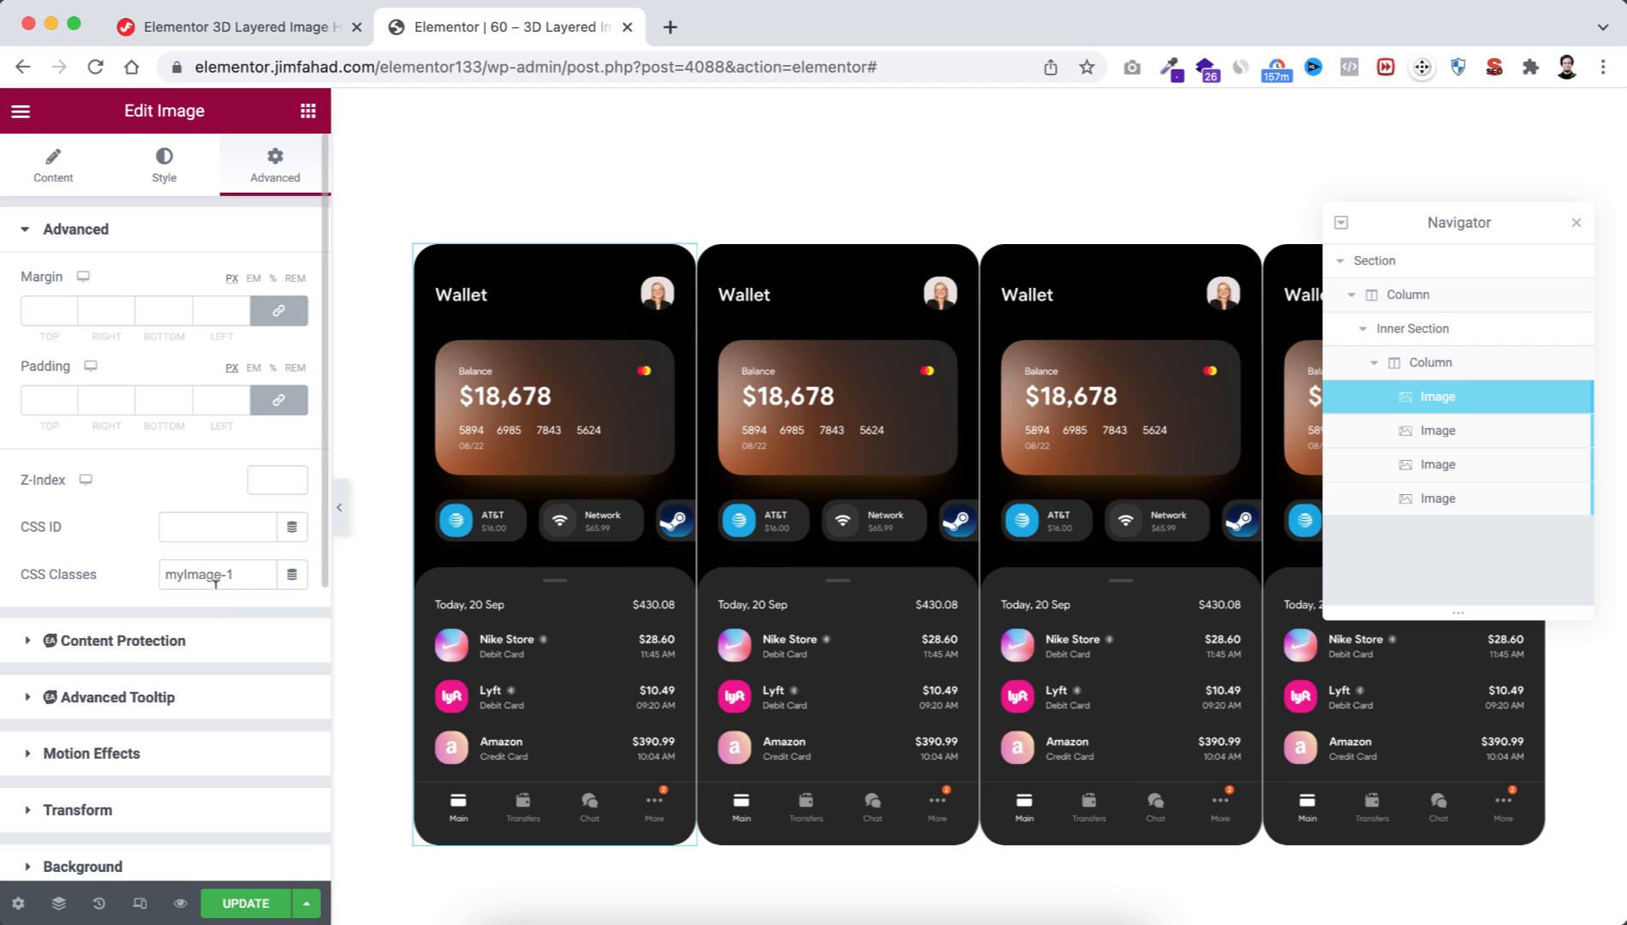
{"action": "left_click", "coordinate": [163, 158]}
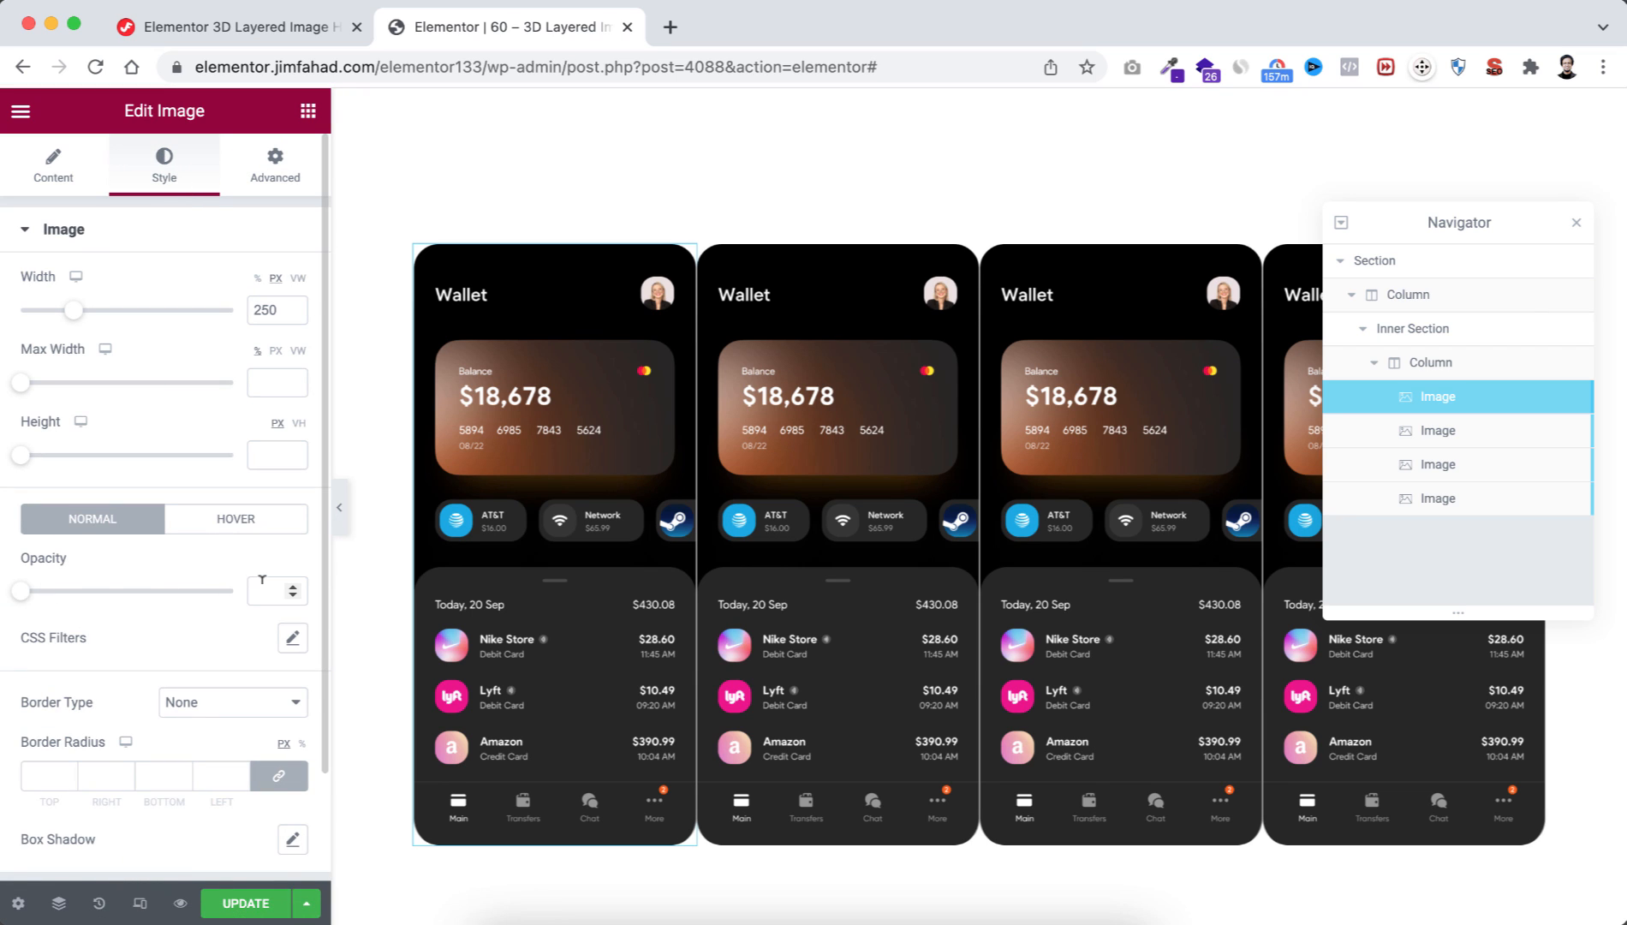
{"action": "type", "text": "0.4"}
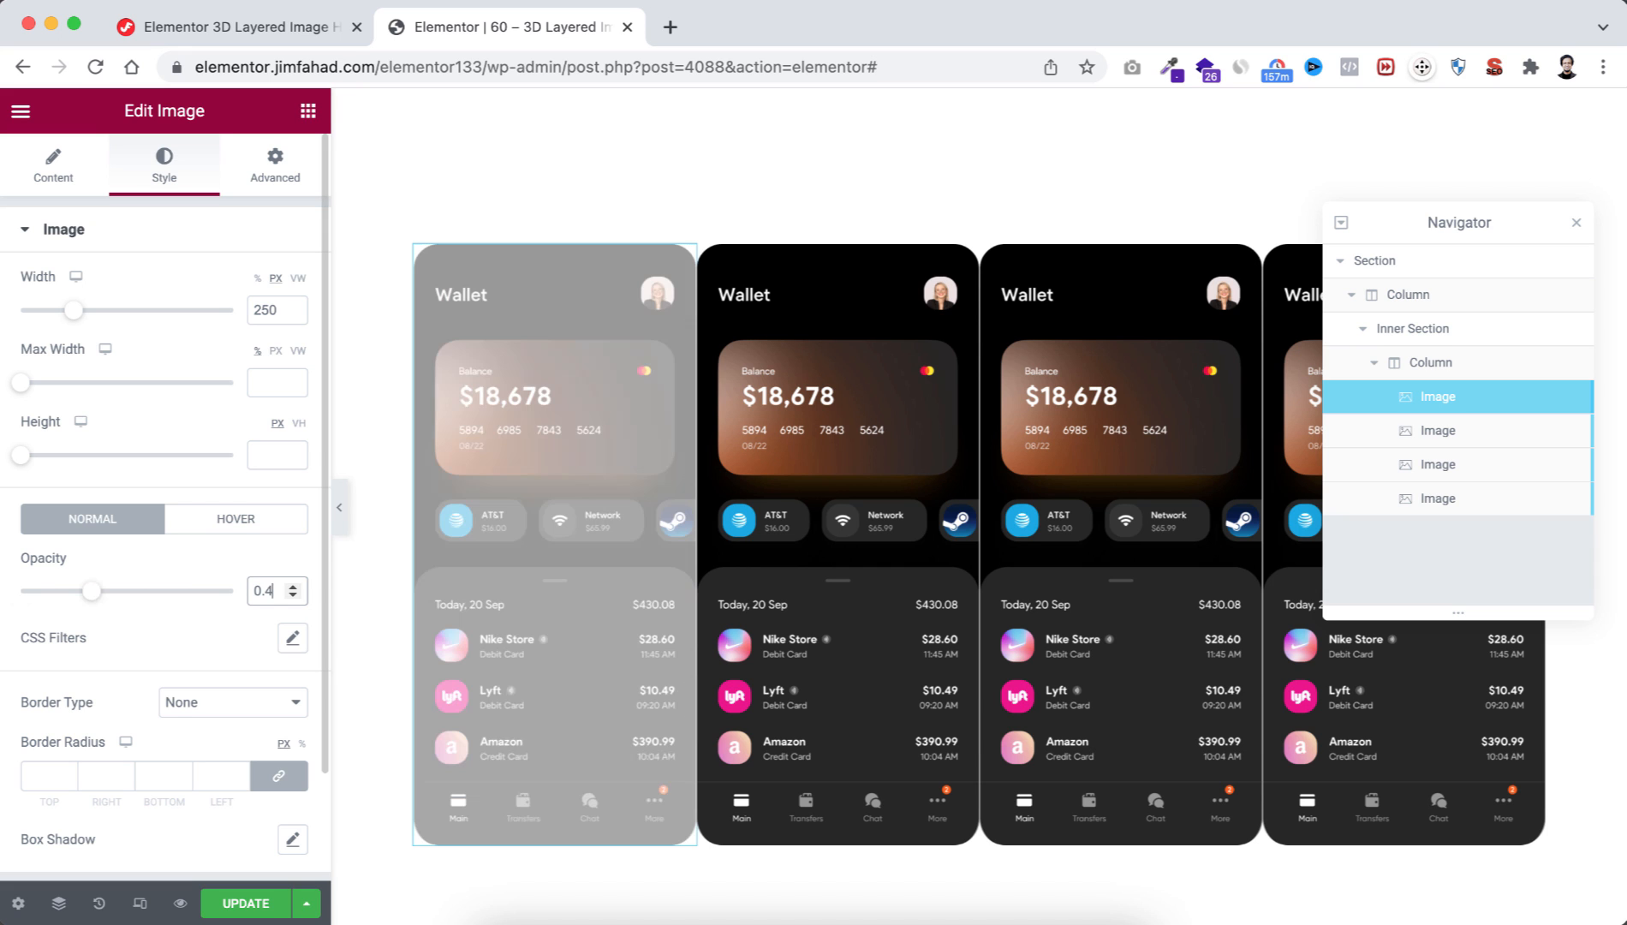
Step: Change the second image's CSS class to myImage-2 and set its opacity to 0.6
{"action": "left_click", "coordinate": [1447, 440]}
{"action": "left_click", "coordinate": [285, 174]}
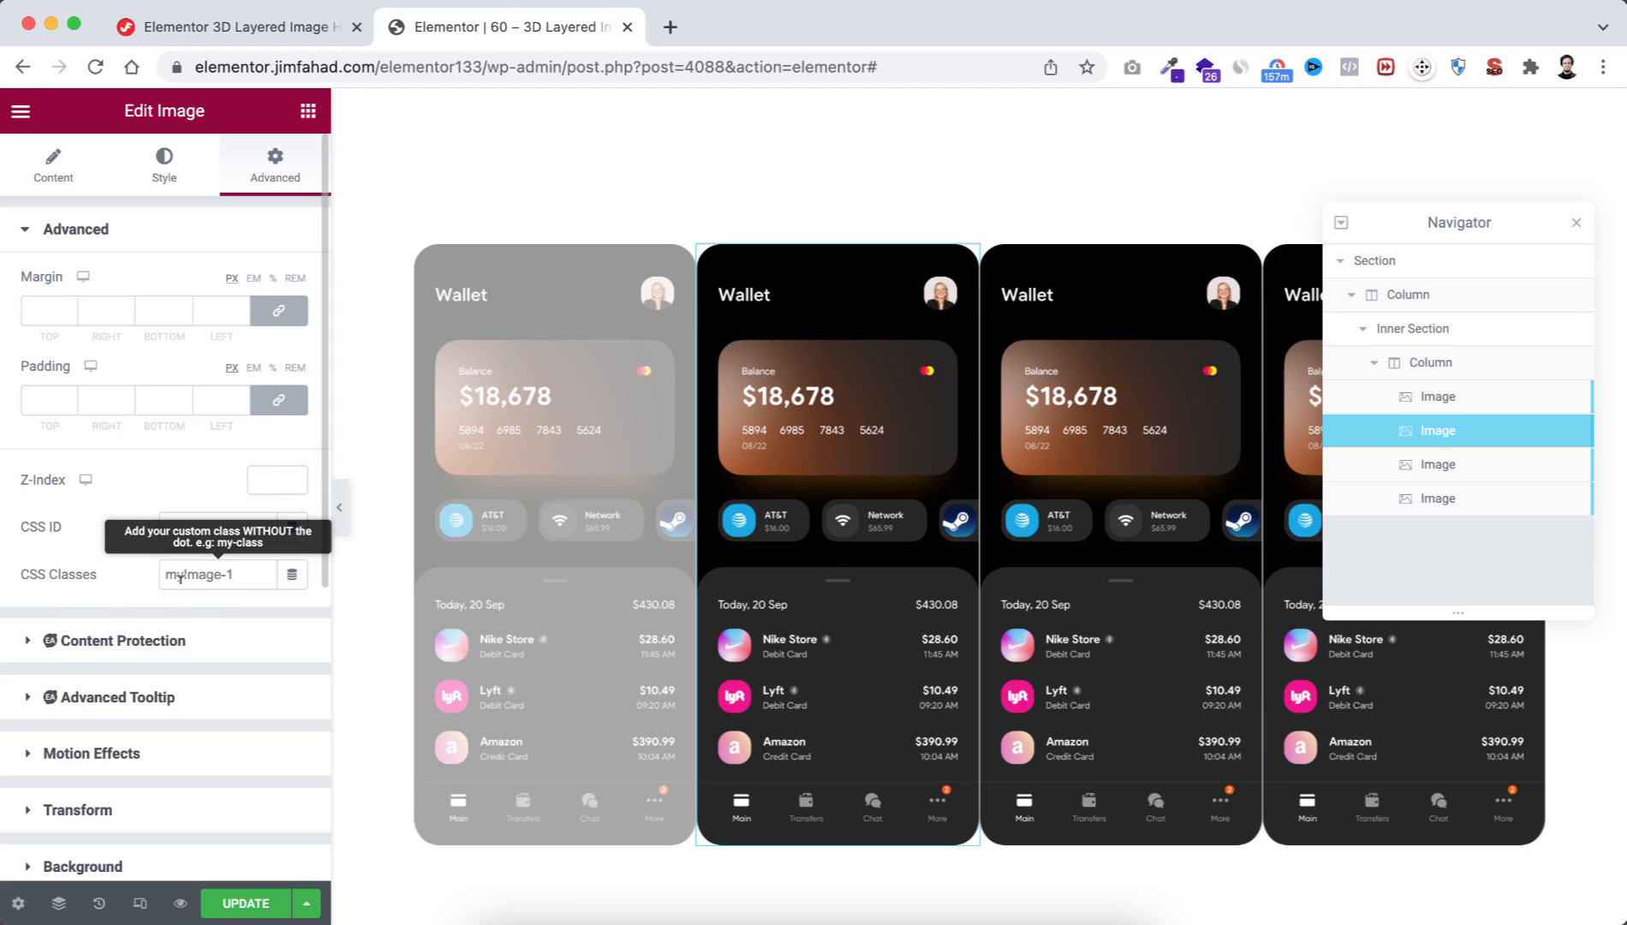
{"action": "double_click", "coordinate": [228, 574]}
{"action": "type", "text": "2"}
{"action": "left_click", "coordinate": [163, 164]}
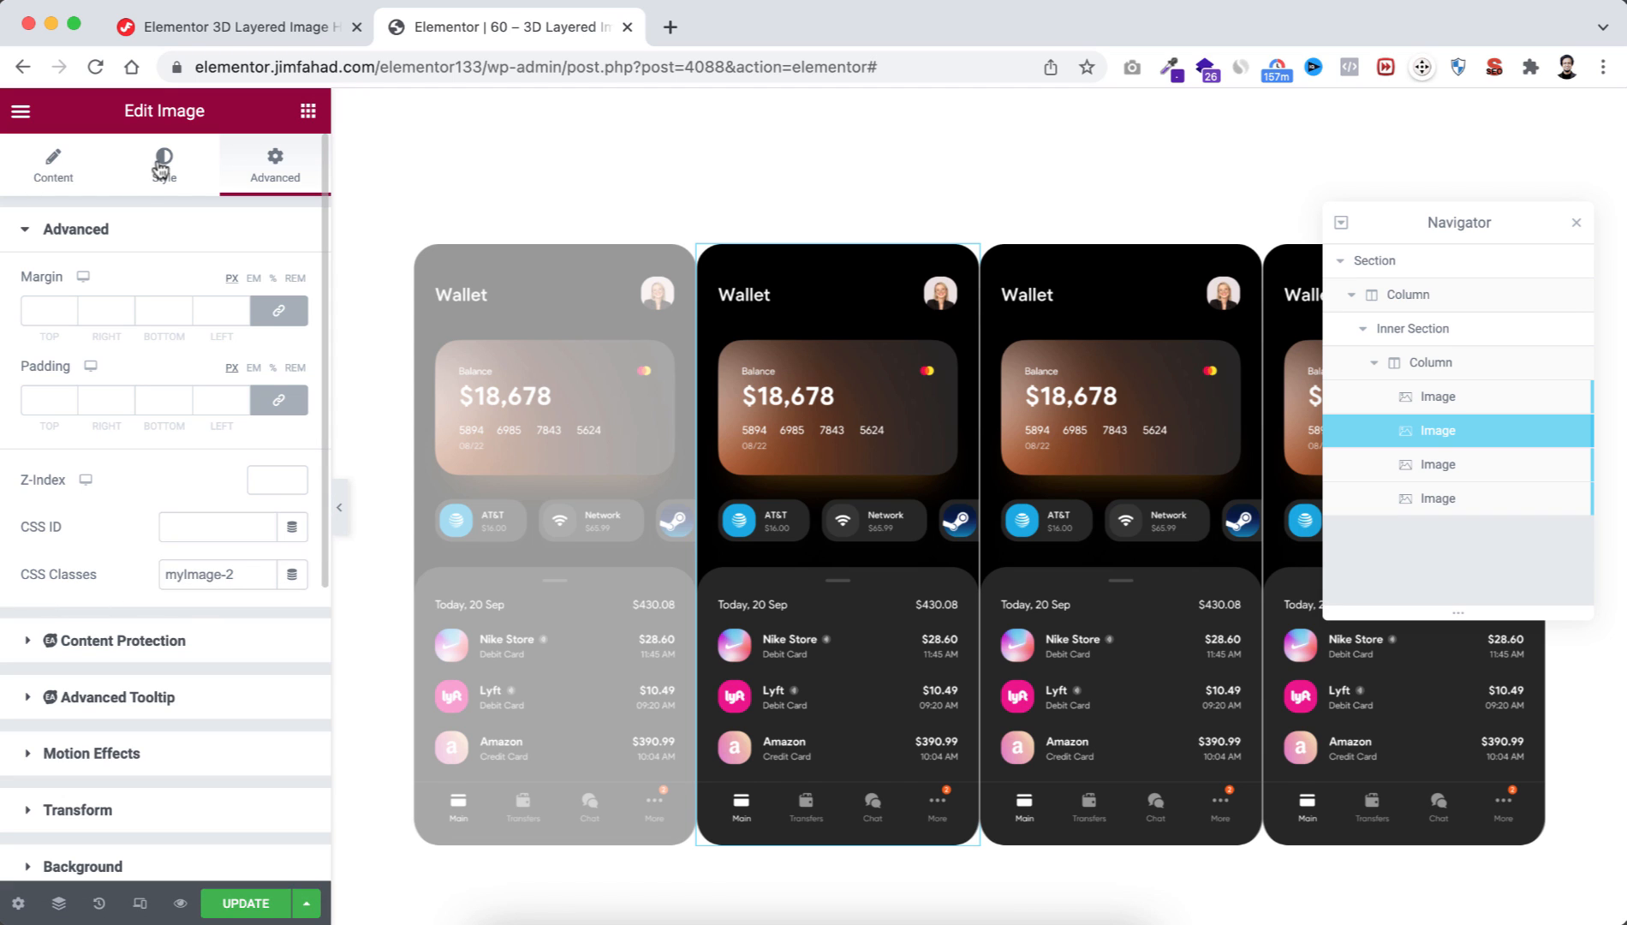
{"action": "left_click", "coordinate": [270, 590]}
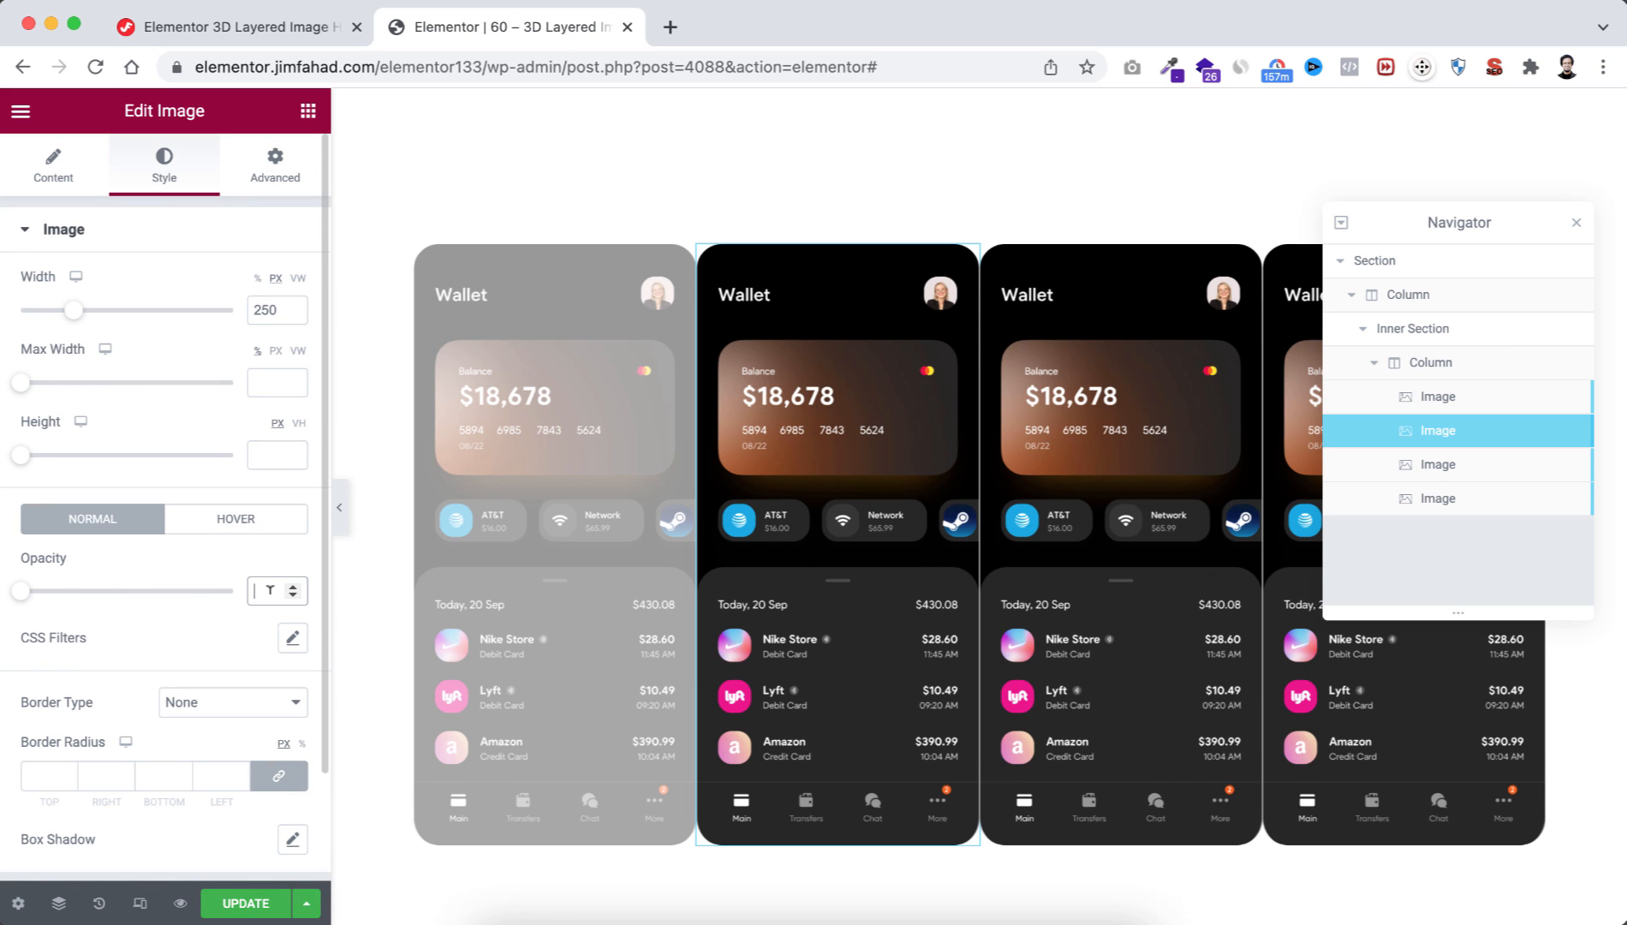
{"action": "type", "text": "0.6"}
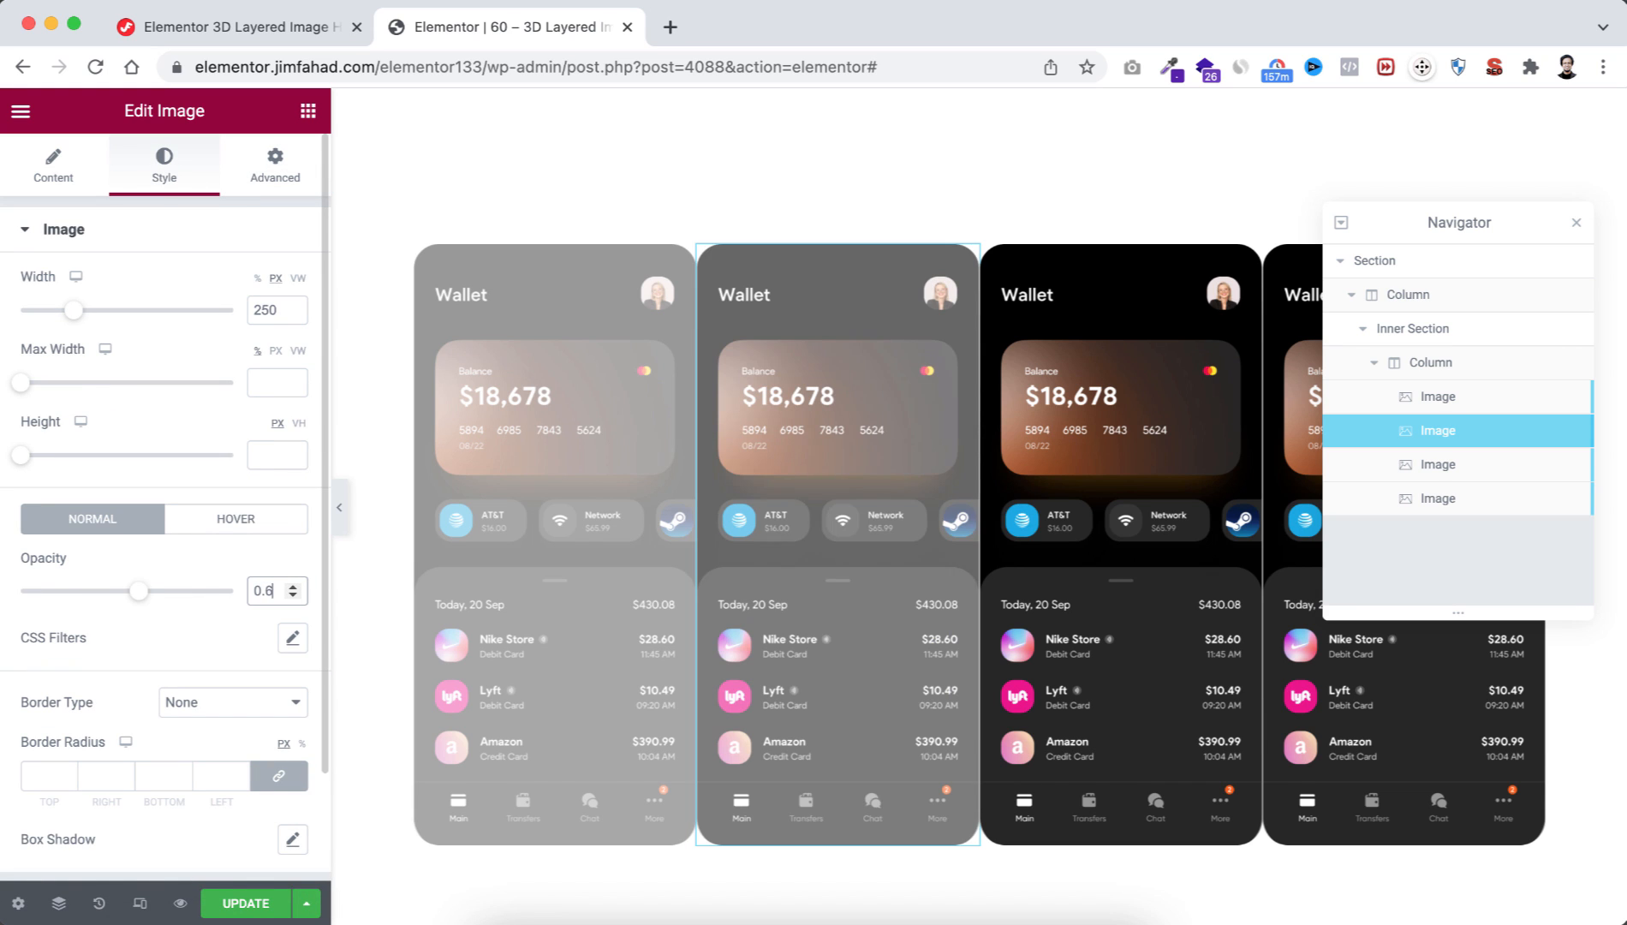
Step: Change the third image's CSS class to myImage-3 and set its opacity to 0.8
{"action": "left_click", "coordinate": [1442, 465]}
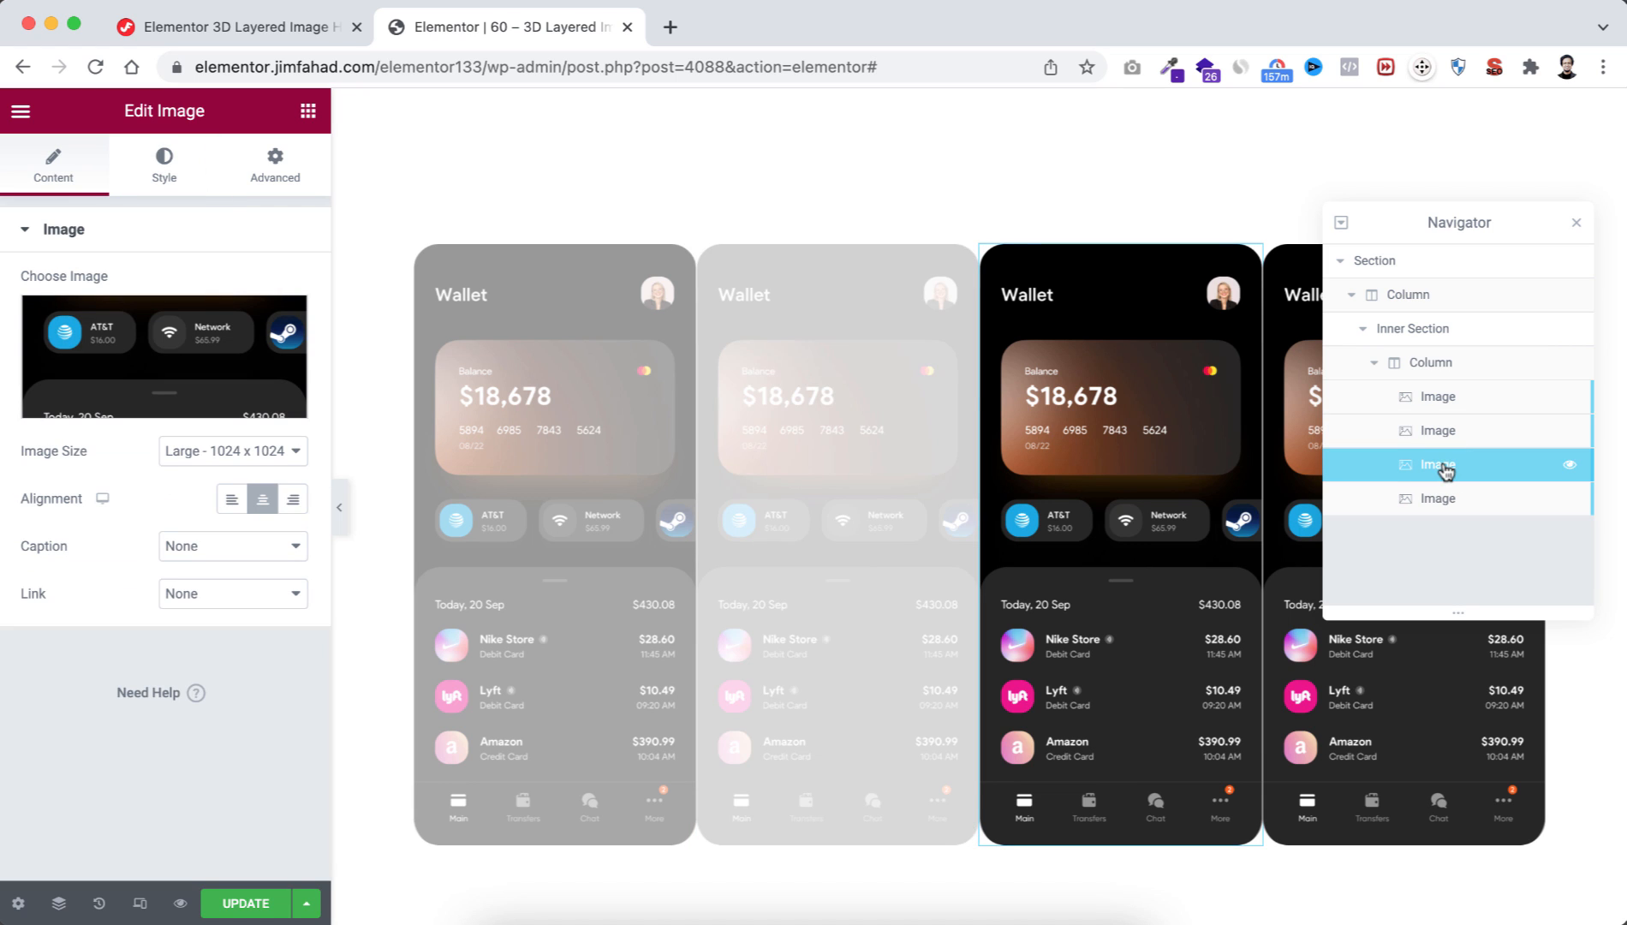
{"action": "left_click", "coordinate": [271, 167]}
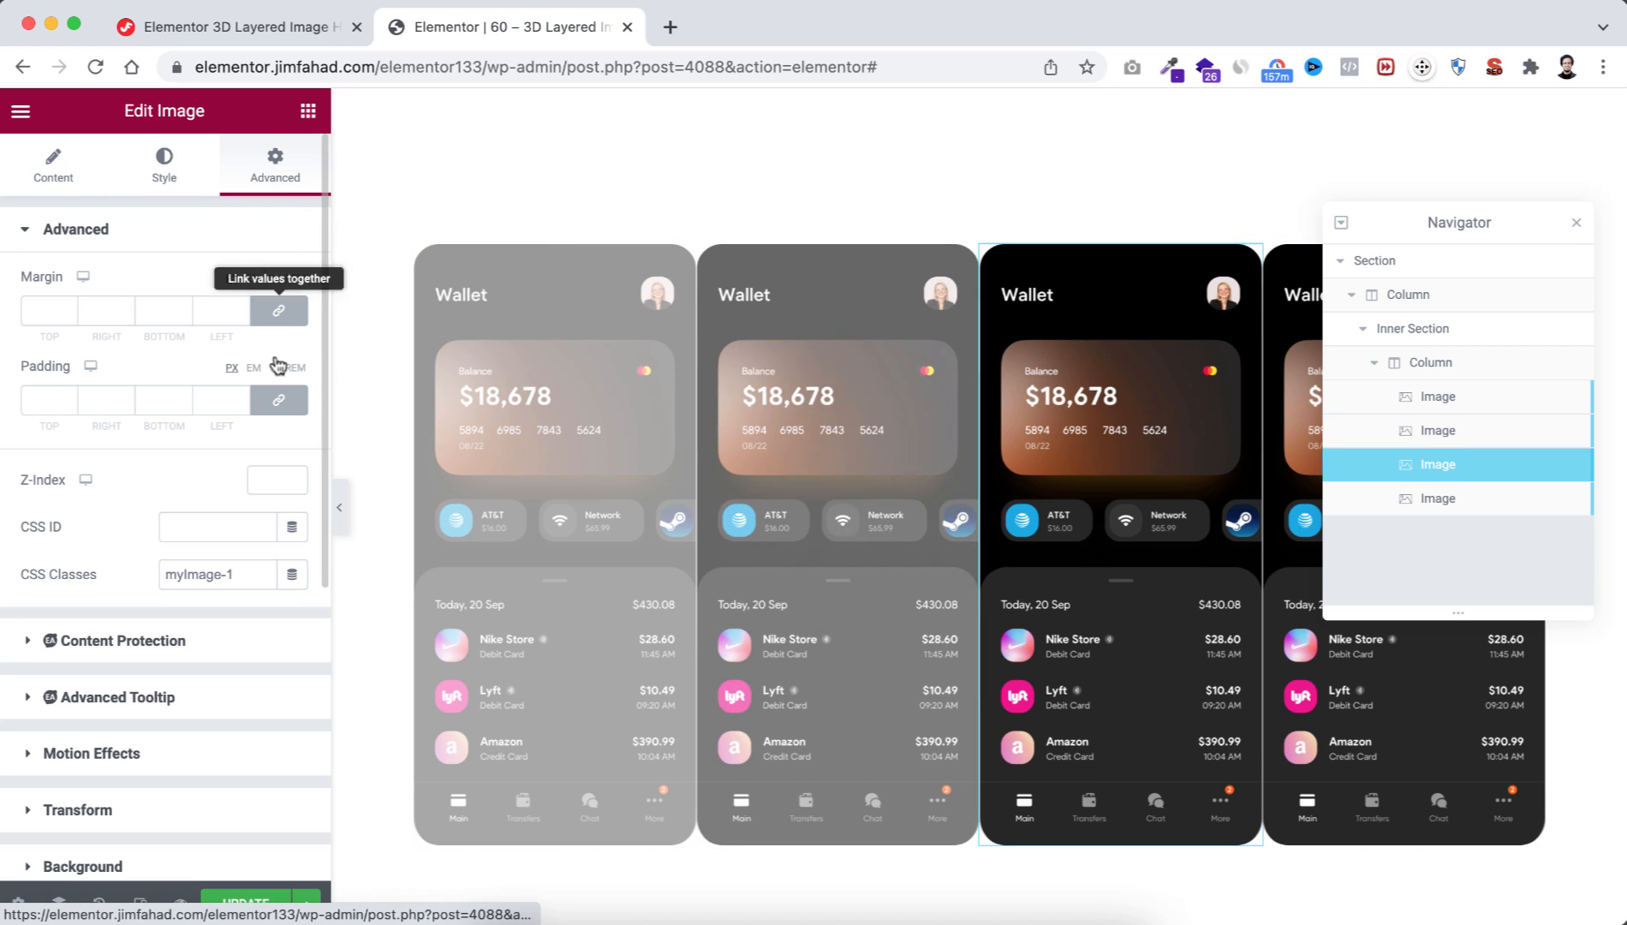
{"action": "left_click", "coordinate": [227, 570]}
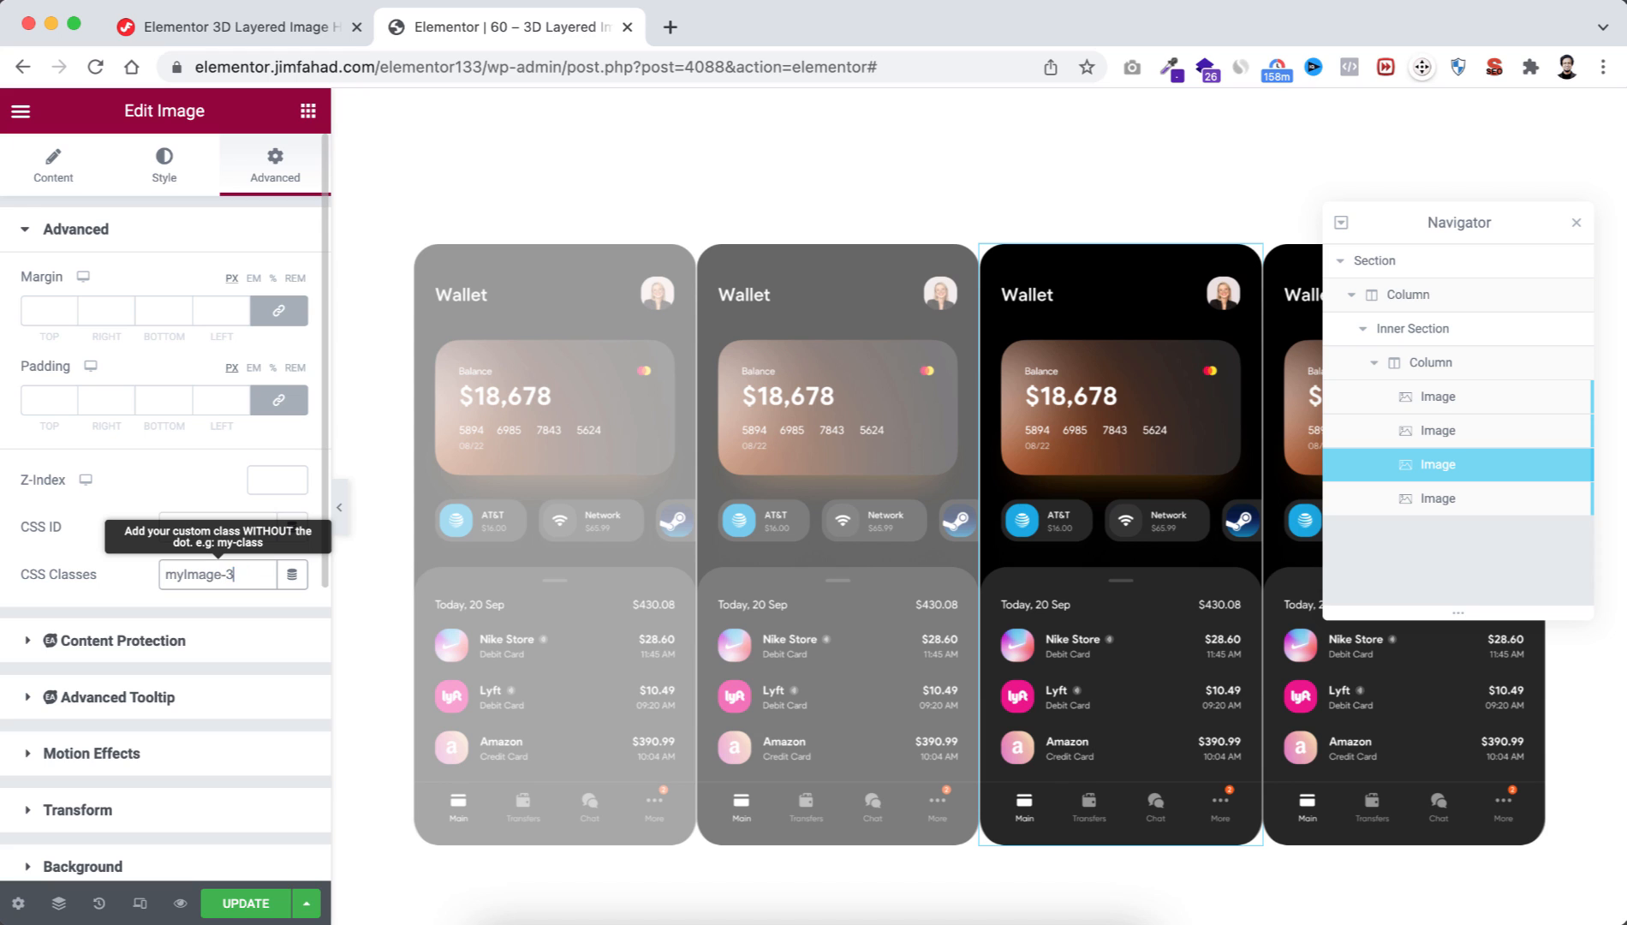
{"action": "left_click", "coordinate": [161, 164]}
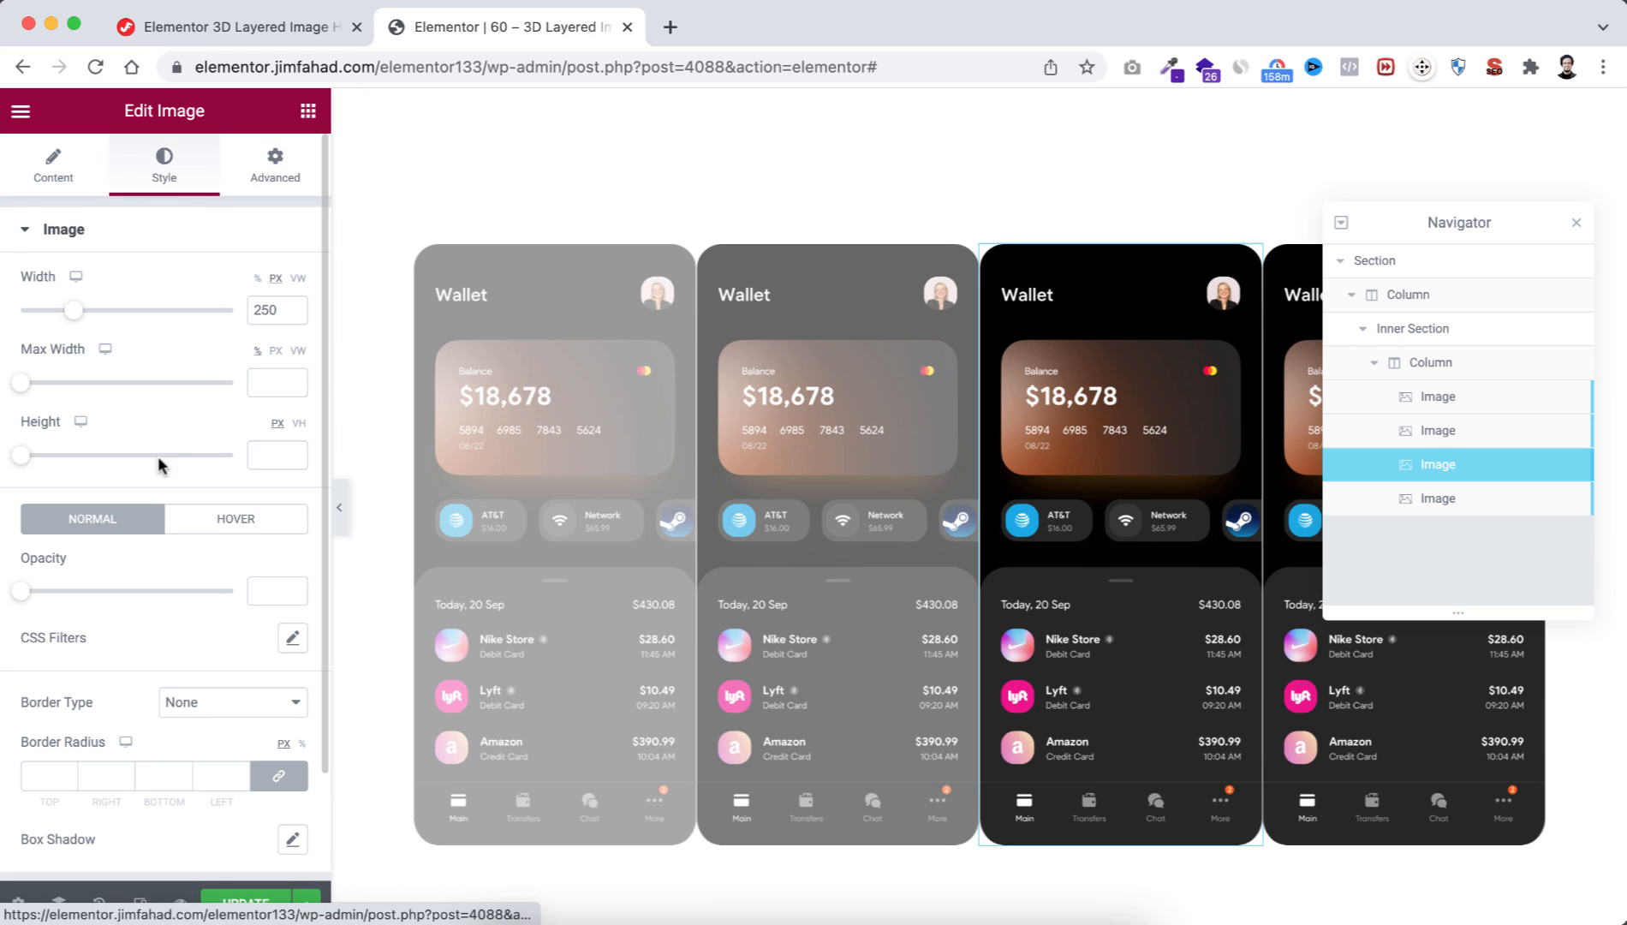
{"action": "left_click", "coordinate": [266, 586]}
{"action": "type", "text": "0"}
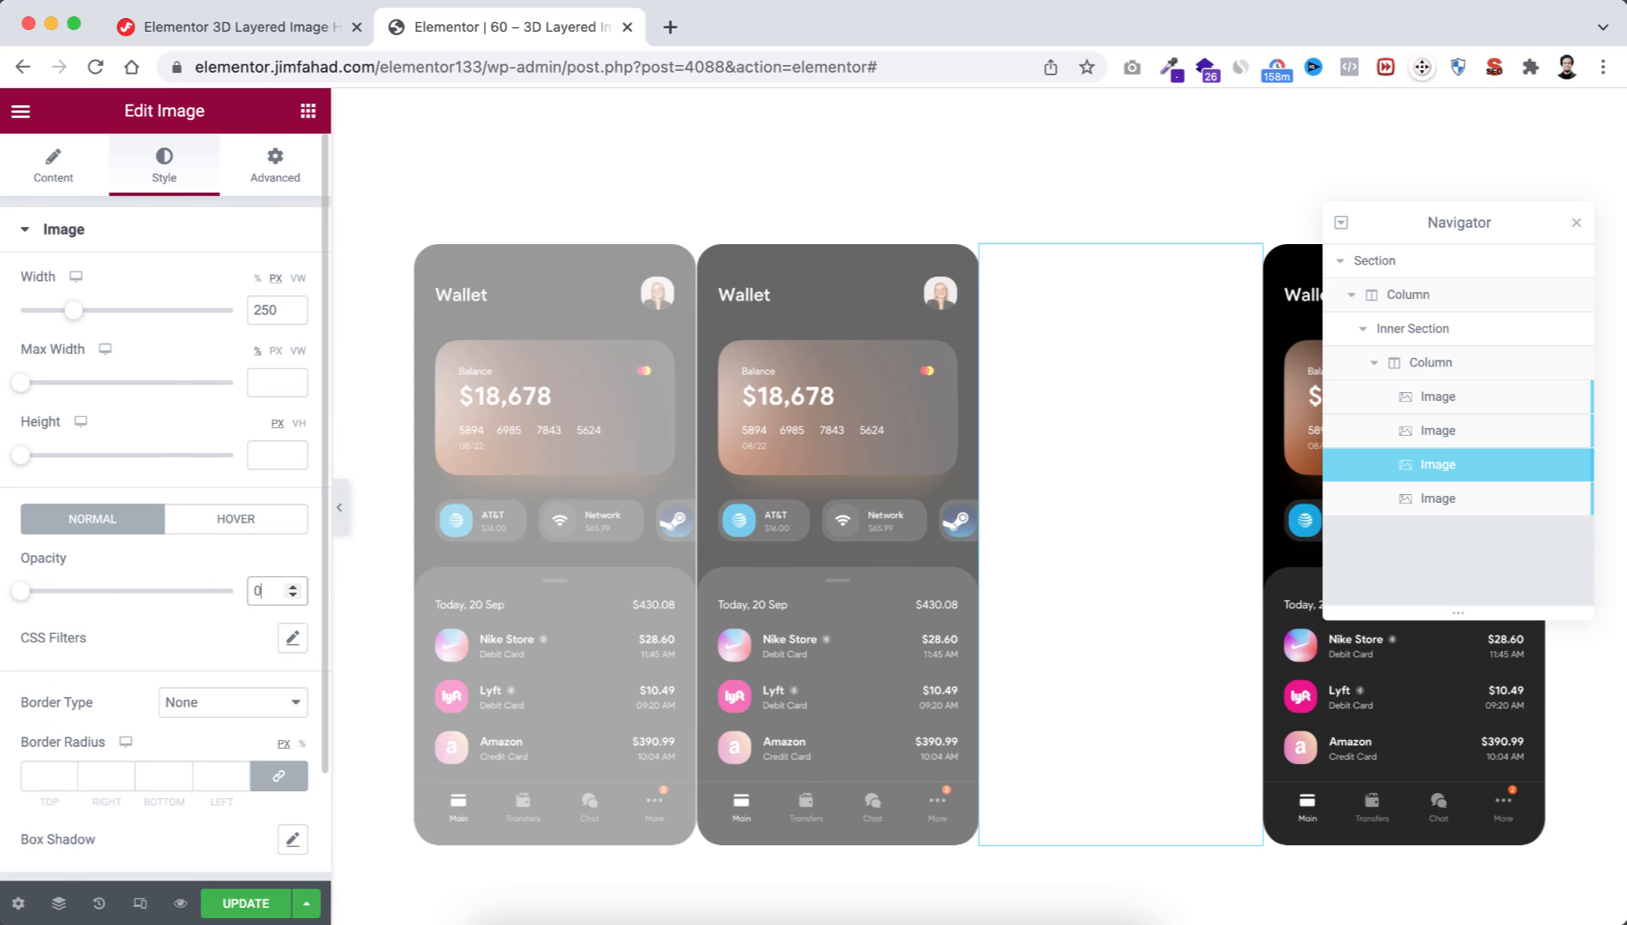
{"action": "type", "text": ".8"}
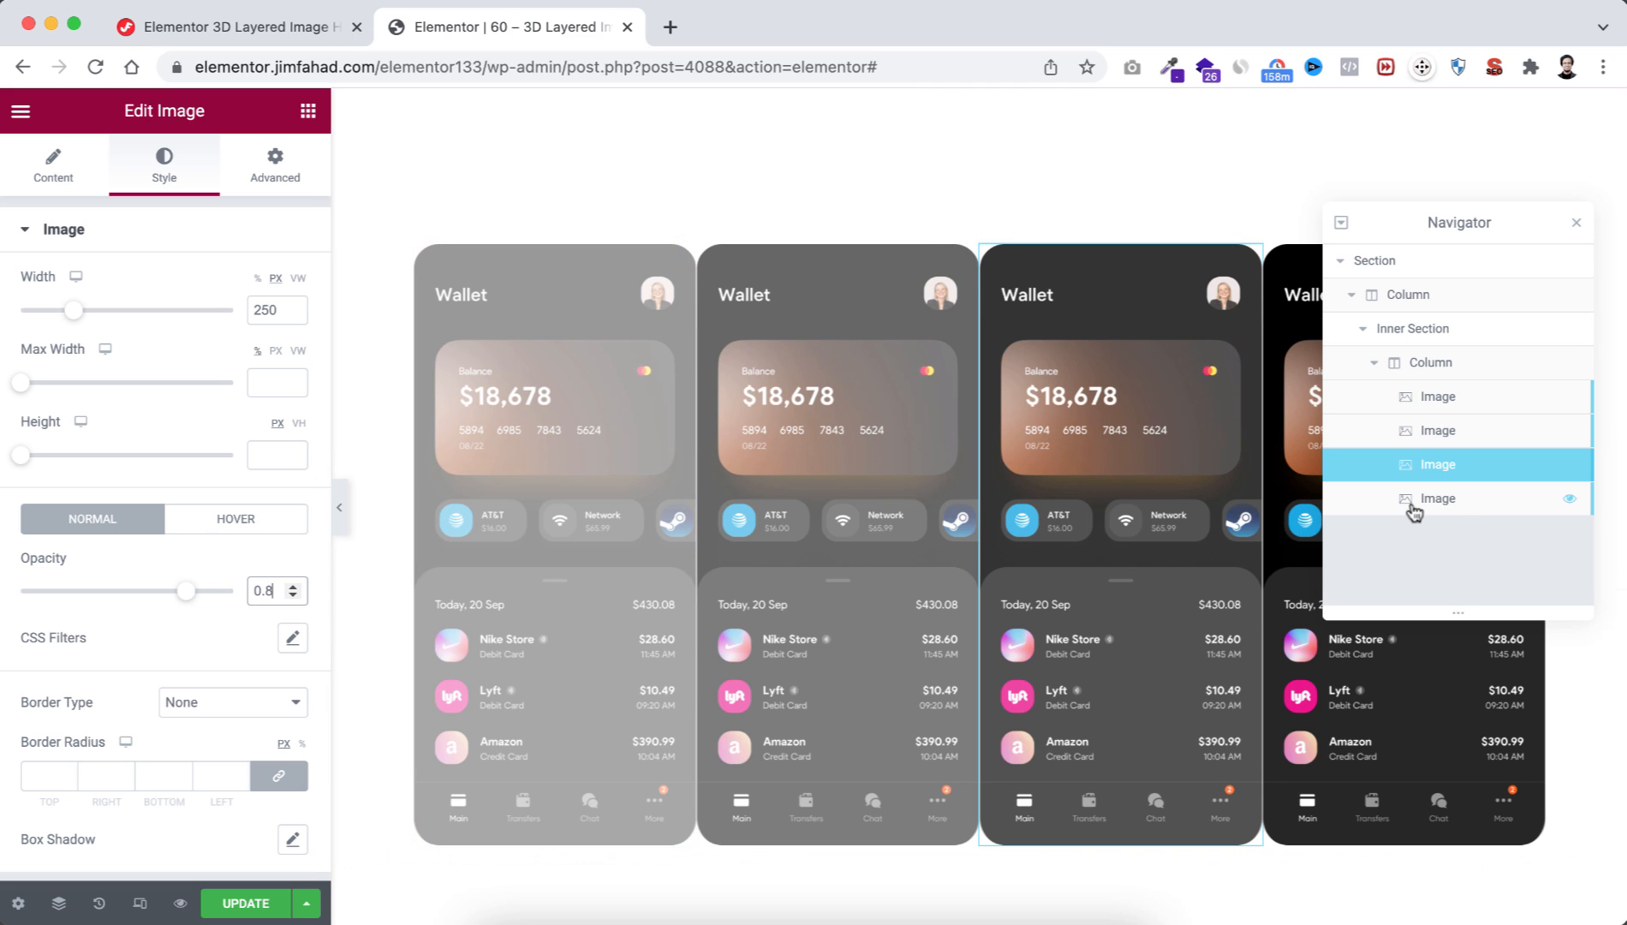
Step: Replace the number in the fourth image's CSS class and set the image's opacity to 1
{"action": "left_click", "coordinate": [1450, 504]}
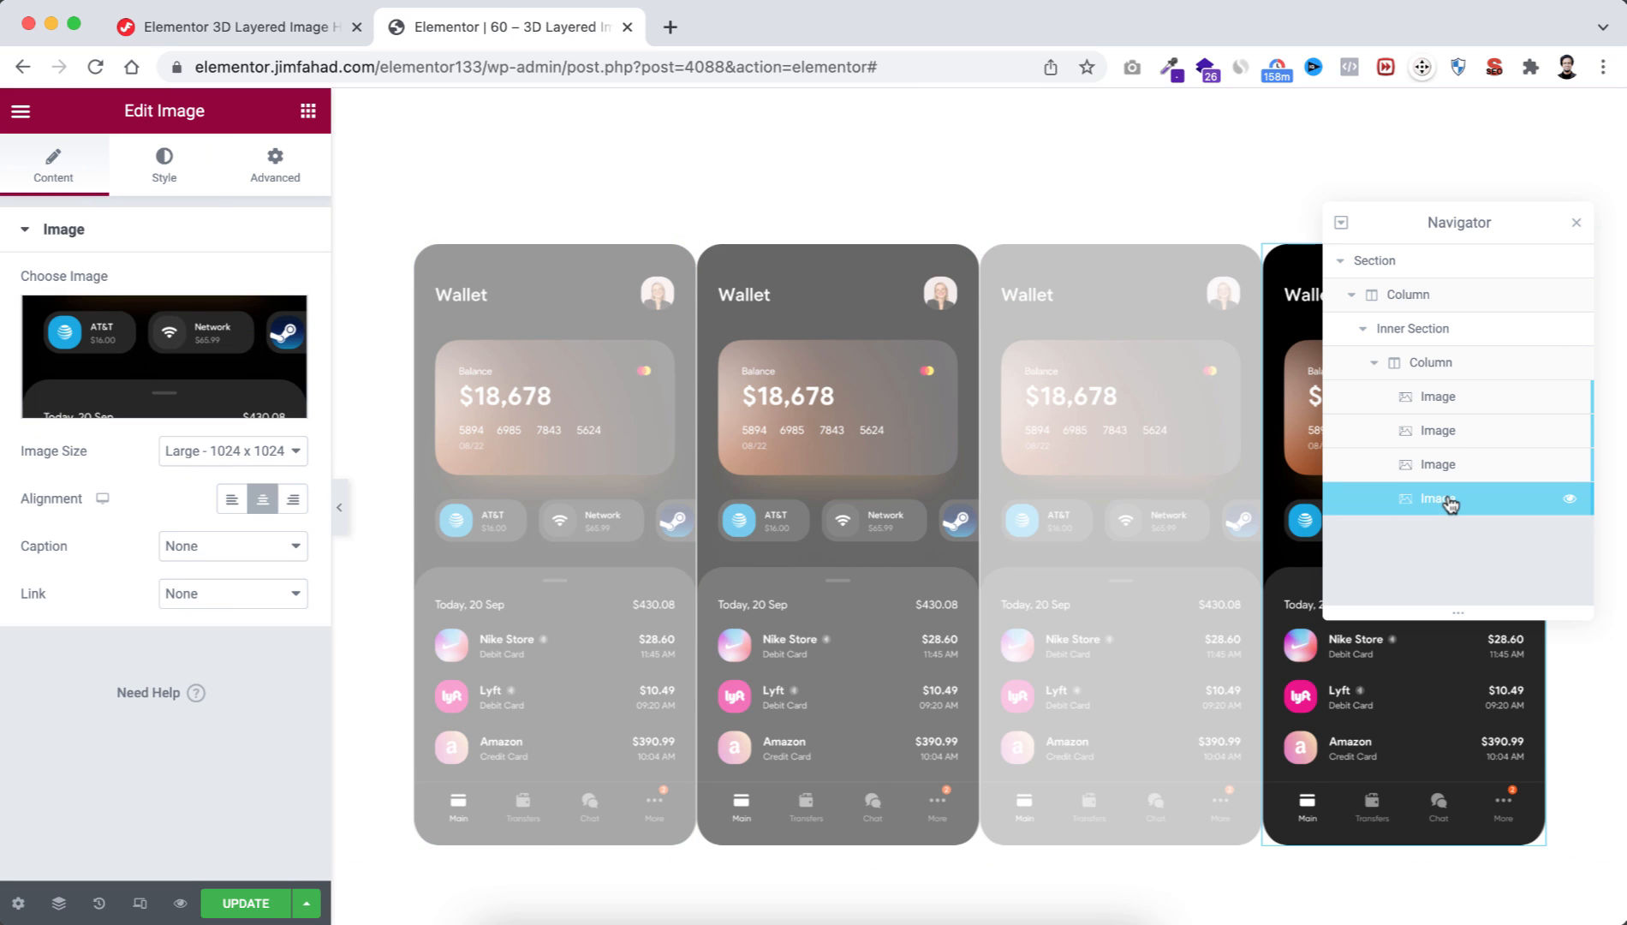
{"action": "left_click", "coordinate": [275, 163]}
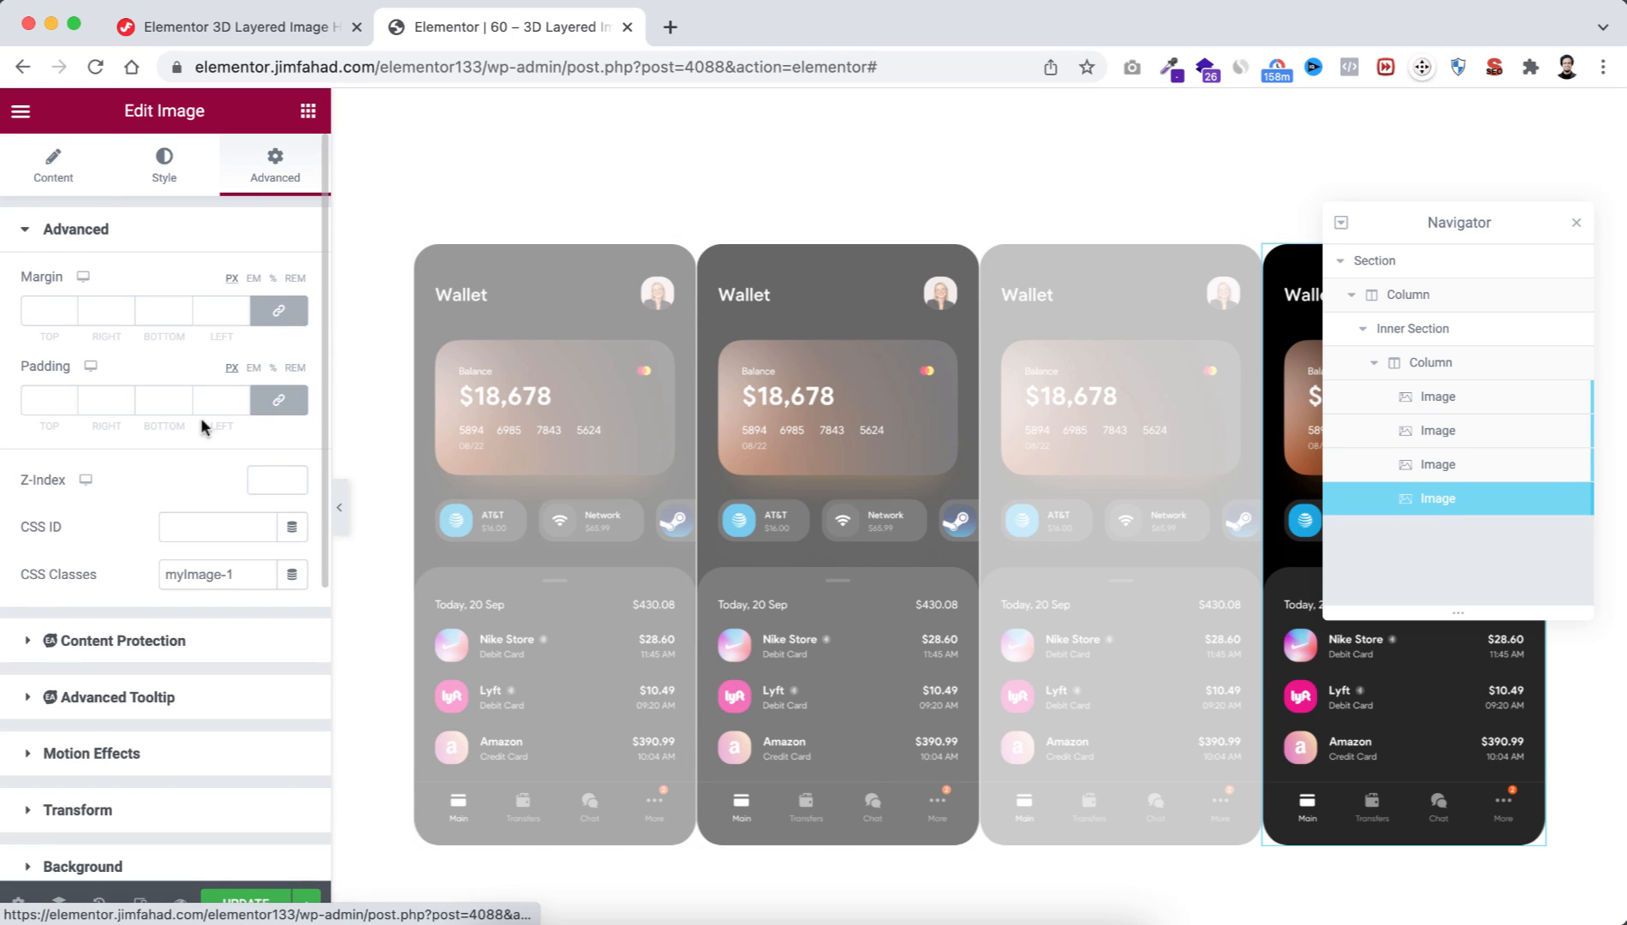
{"action": "left_click", "coordinate": [228, 571]}
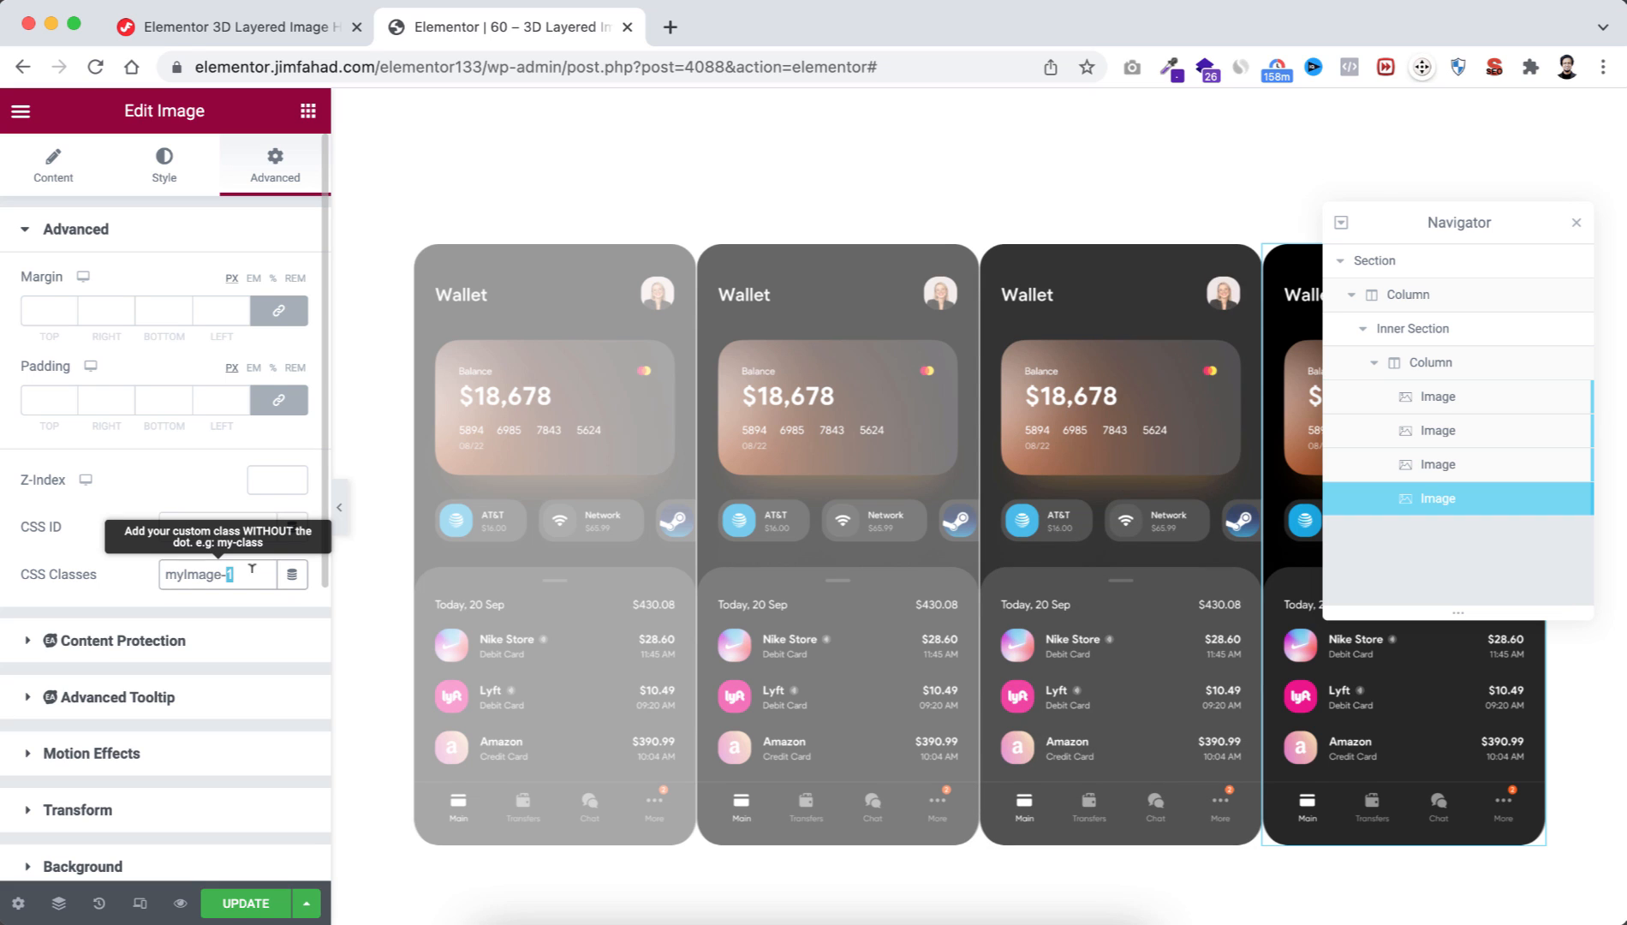
{"action": "left_click", "coordinate": [164, 170]}
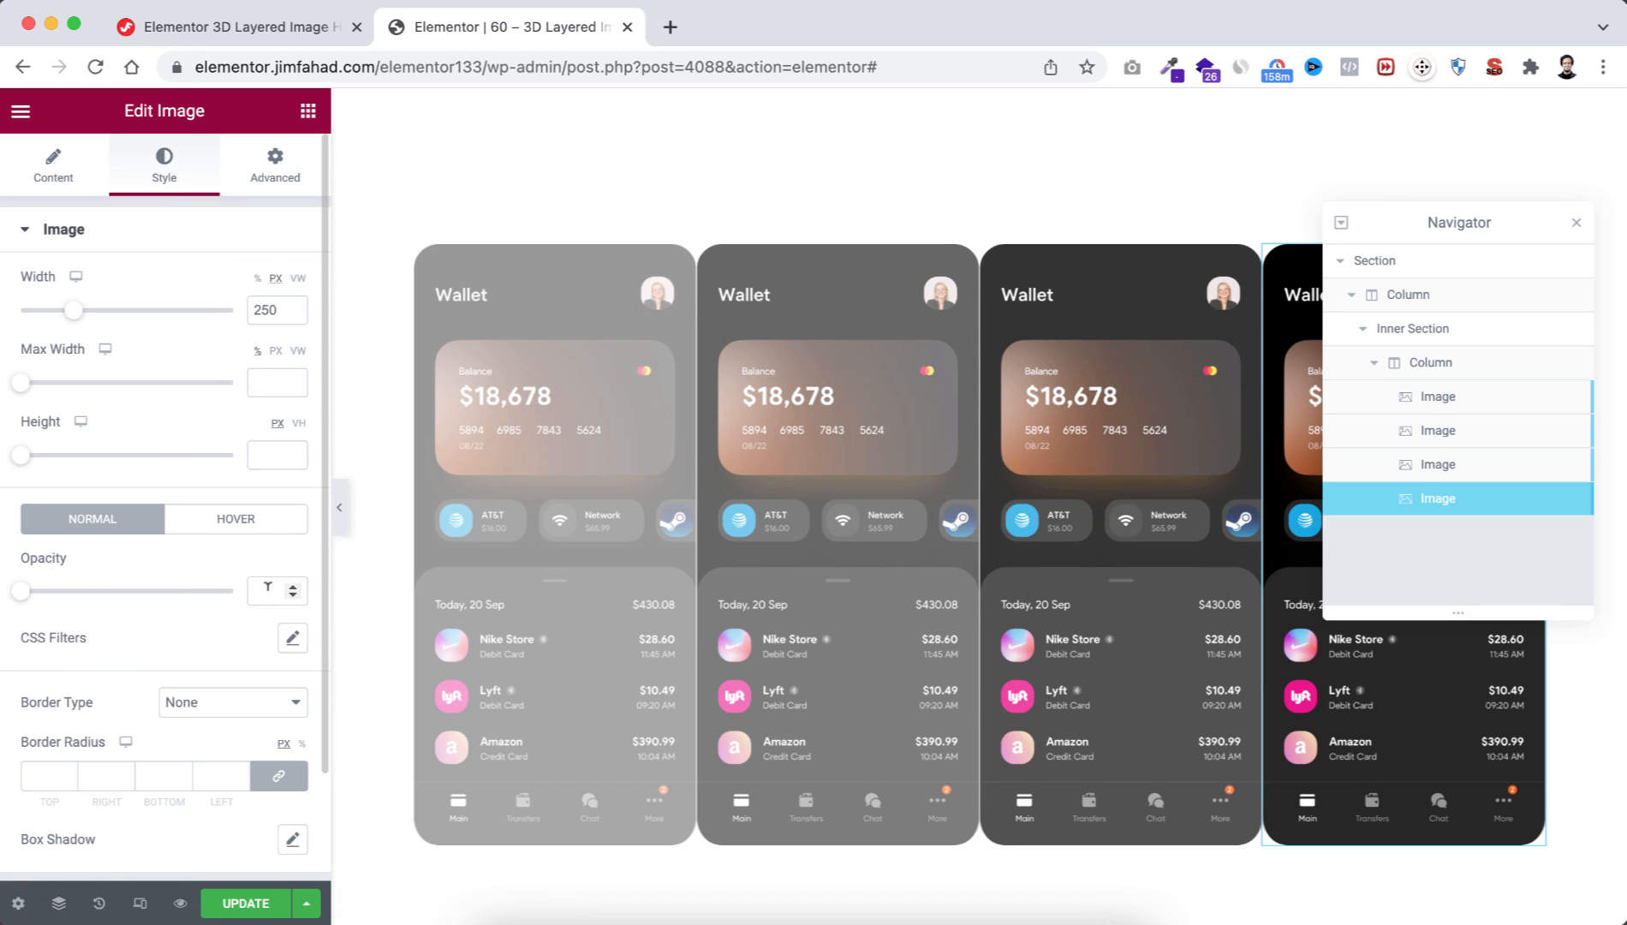
{"action": "type", "text": "1"}
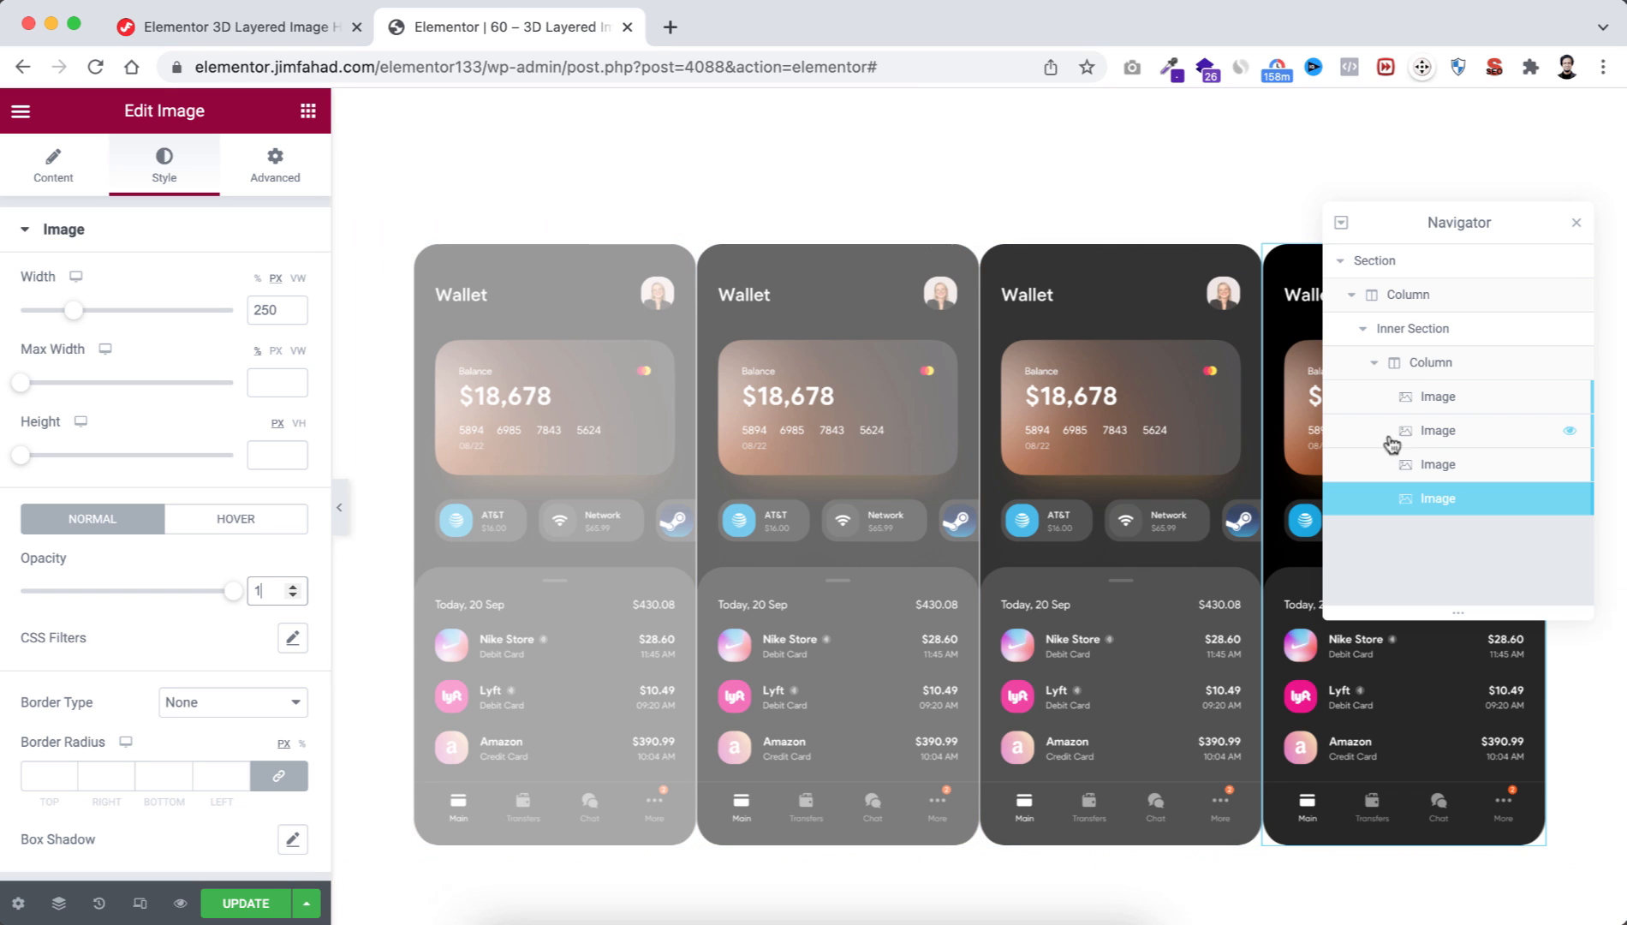
Step: Examine the Positioning settings of the first image in the inner column
{"action": "left_click", "coordinate": [1471, 404]}
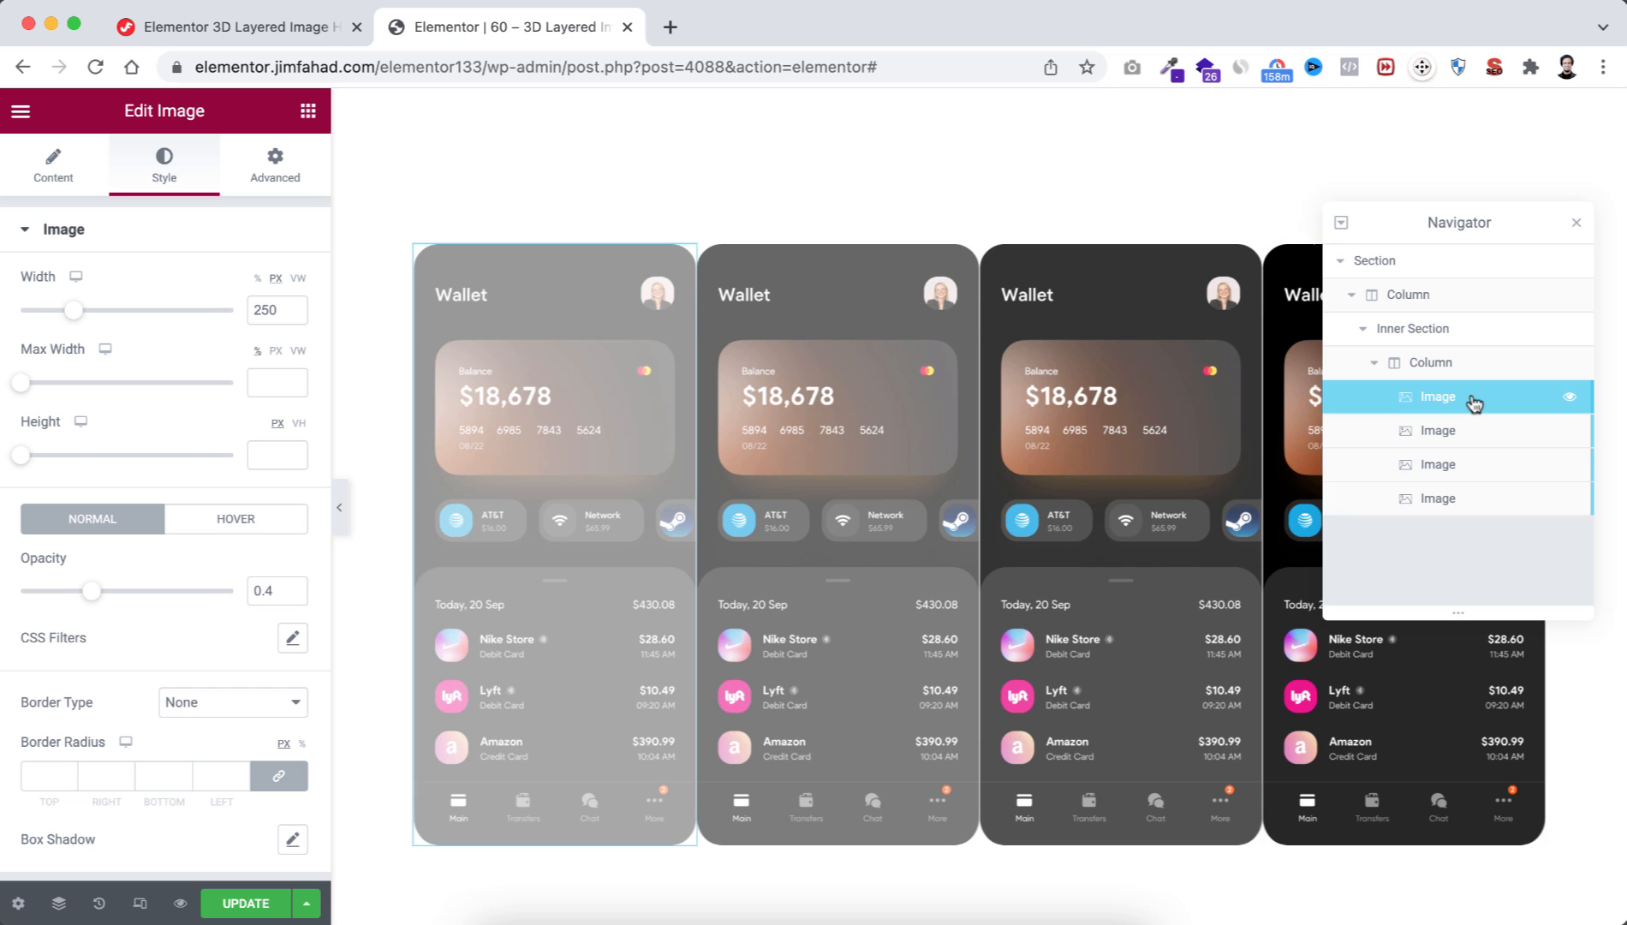
{"action": "left_click", "coordinate": [274, 163]}
{"action": "scroll", "coordinate": [156, 654], "scroll_direction": "down", "scroll_amount": 5}
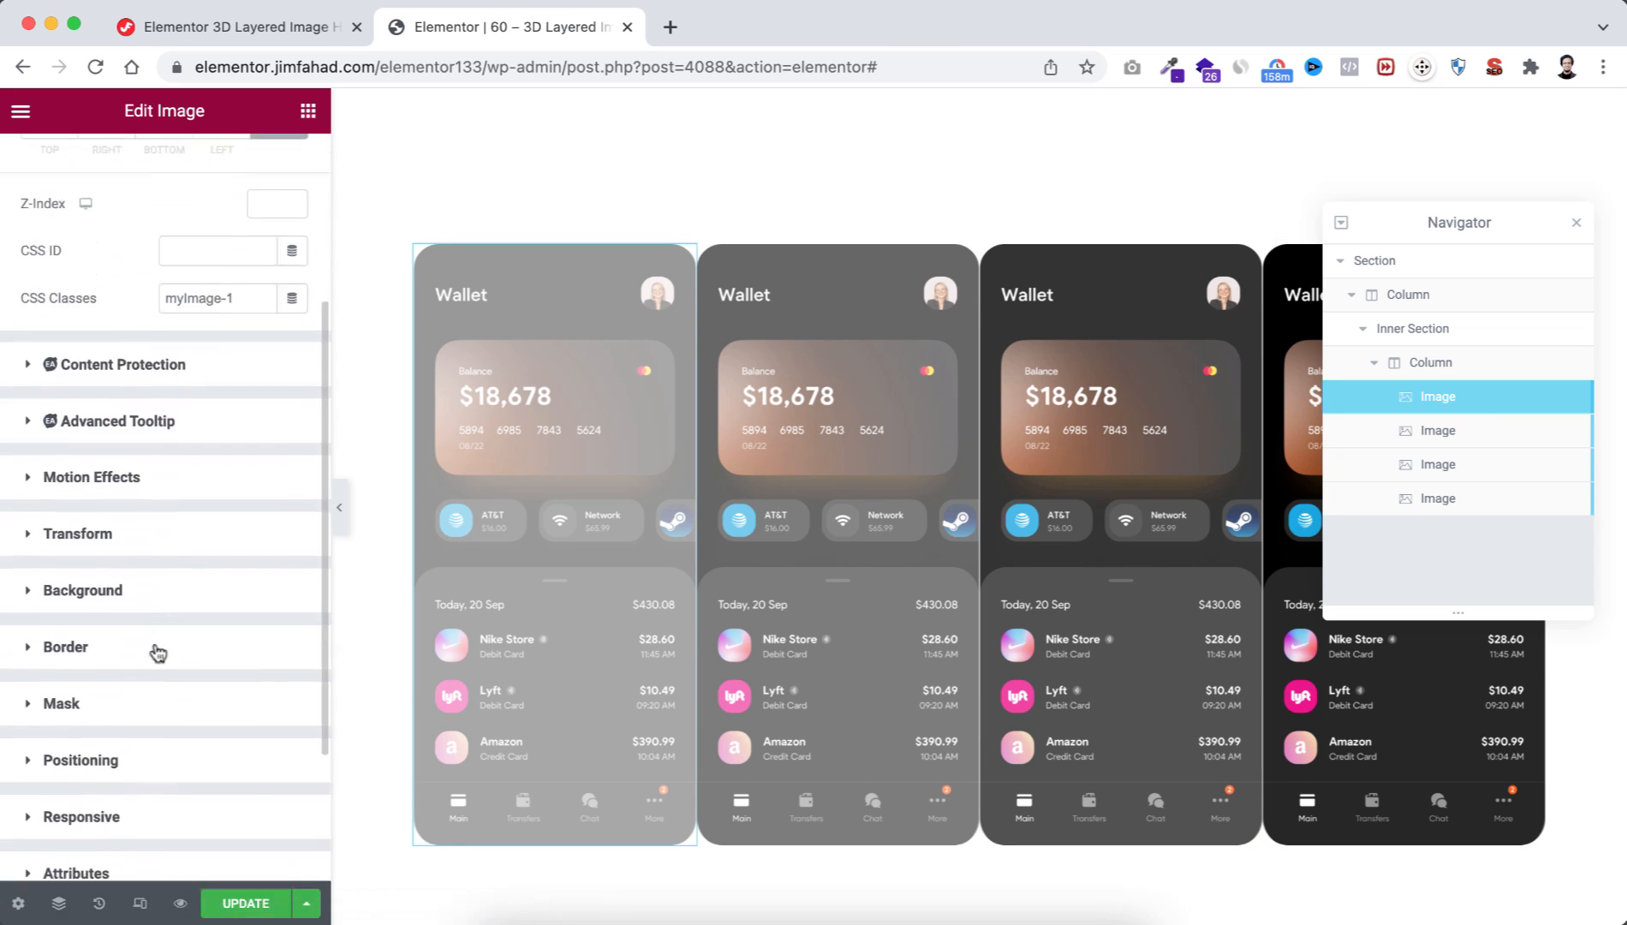
{"action": "left_click", "coordinate": [142, 568]}
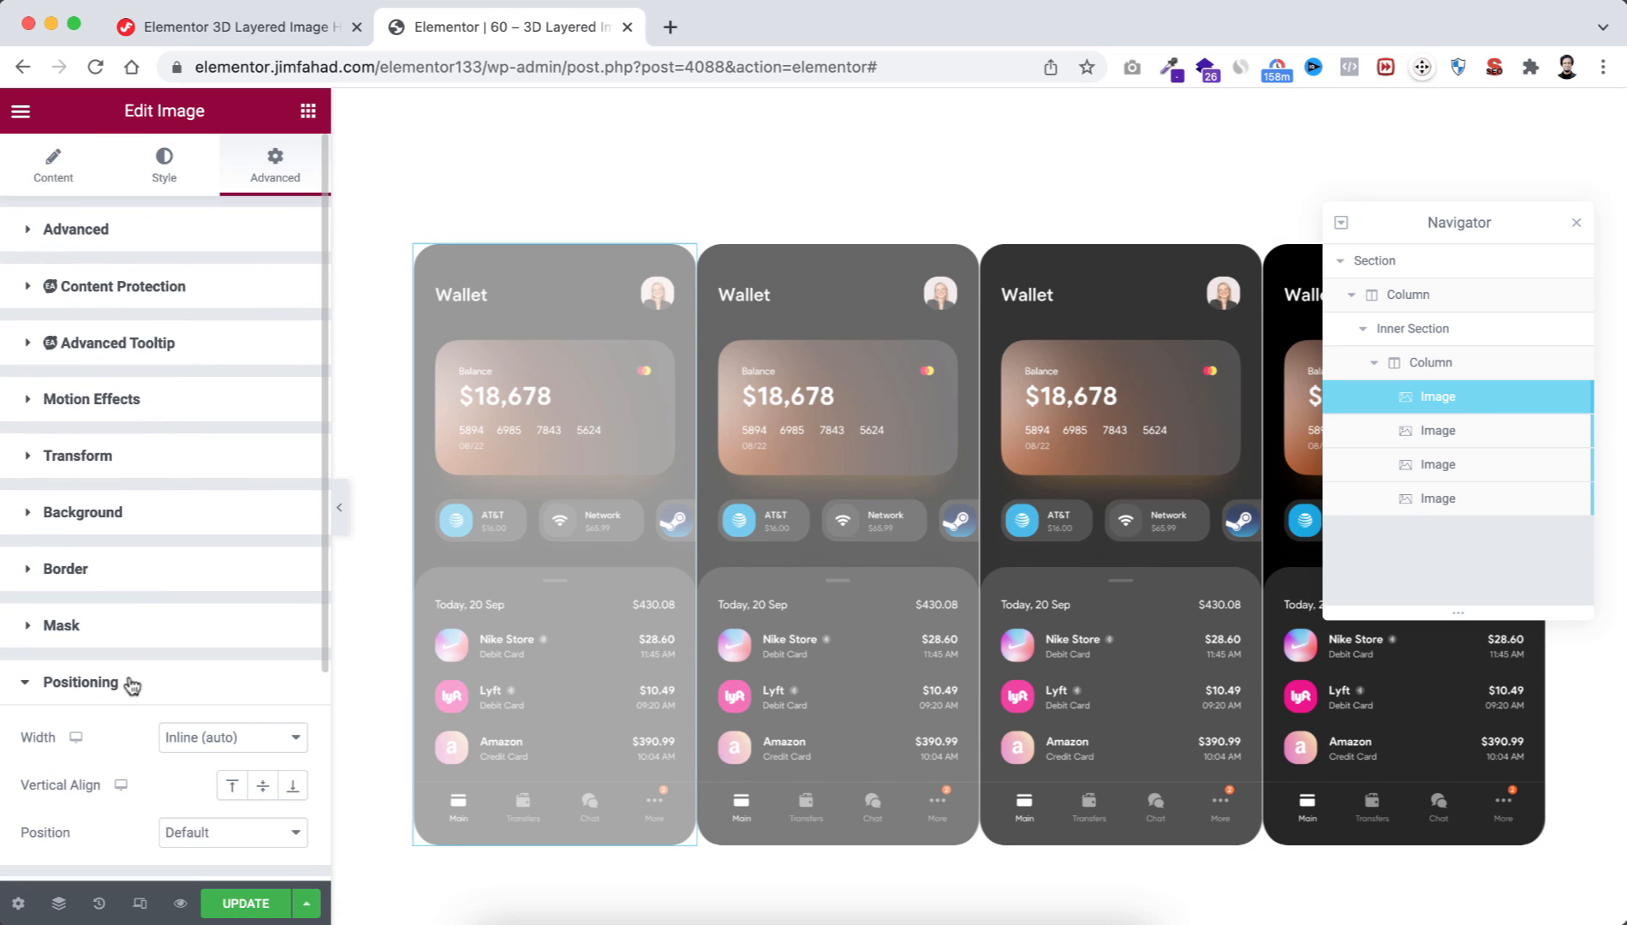
{"action": "scroll", "coordinate": [132, 683], "scroll_direction": "down", "scroll_amount": 2}
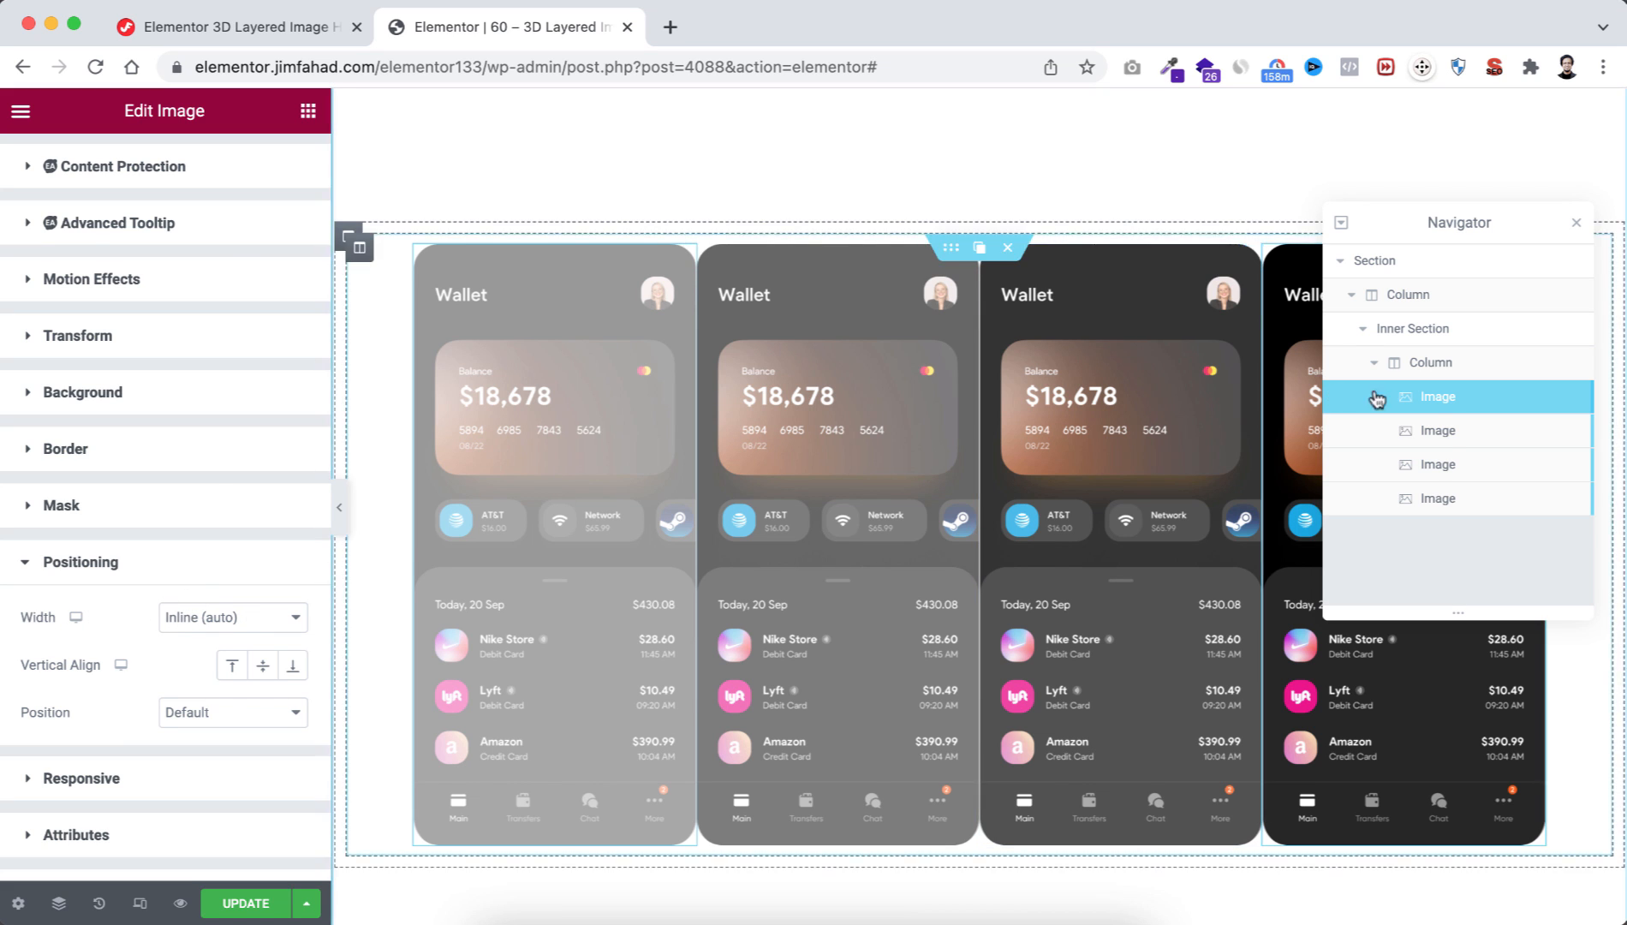
Step: Set the second image's positioning width to Default and its position to Absolute
{"action": "left_click", "coordinate": [1447, 439]}
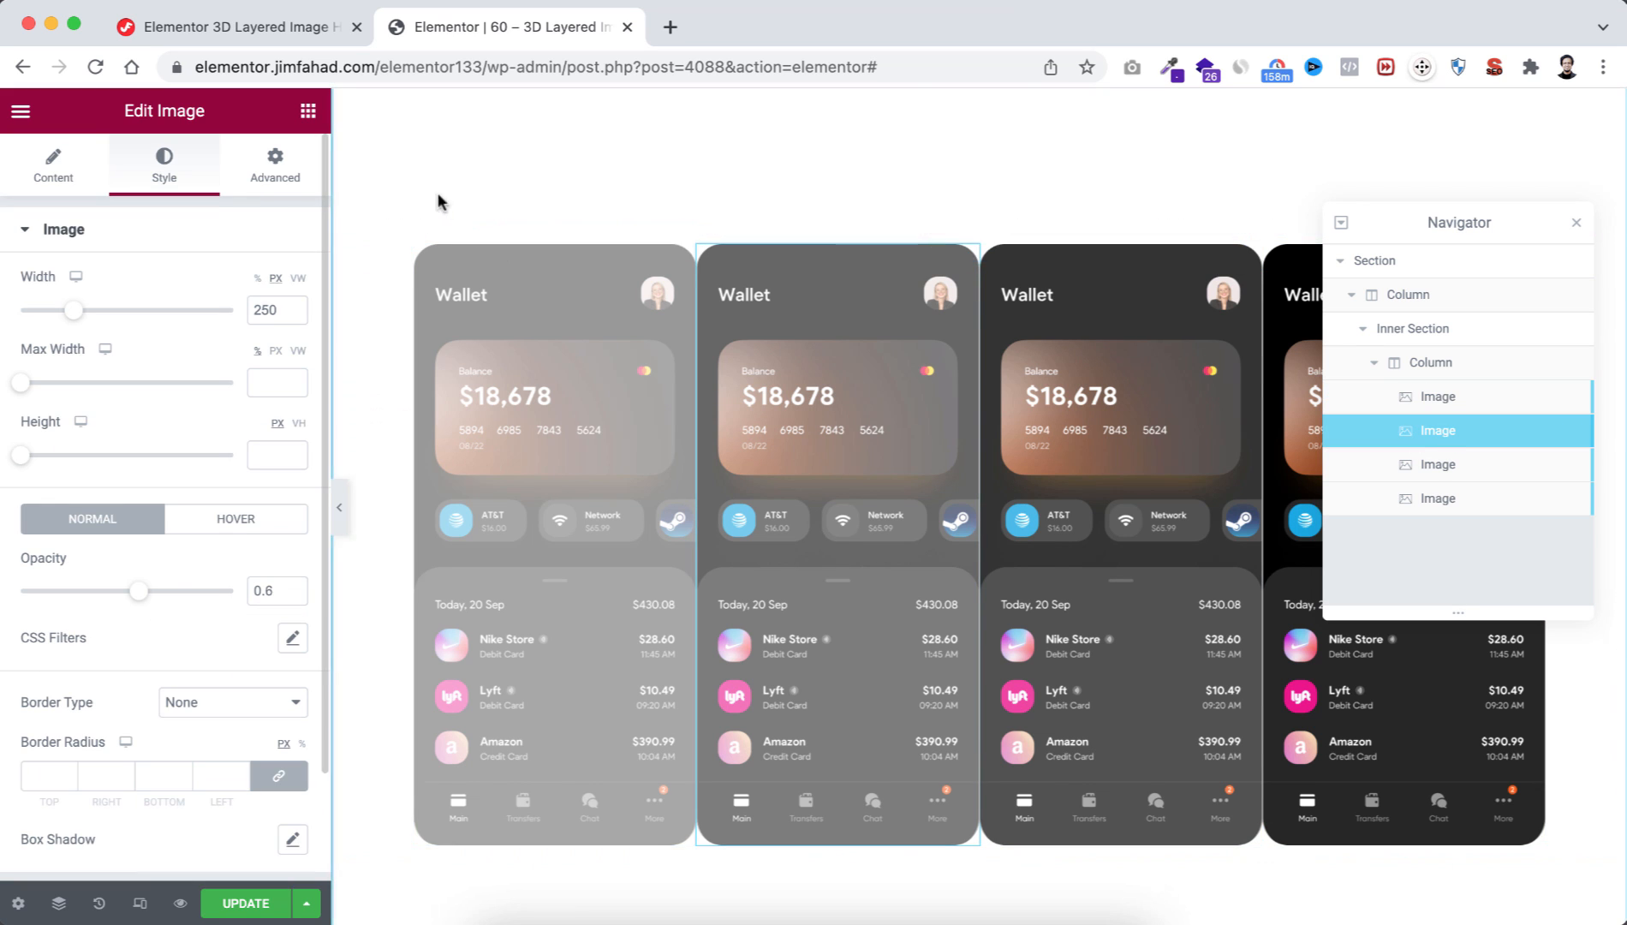
{"action": "left_click", "coordinate": [274, 164]}
{"action": "scroll", "coordinate": [196, 631], "scroll_direction": "down", "scroll_amount": 2}
{"action": "scroll", "coordinate": [180, 625], "scroll_direction": "down", "scroll_amount": 3}
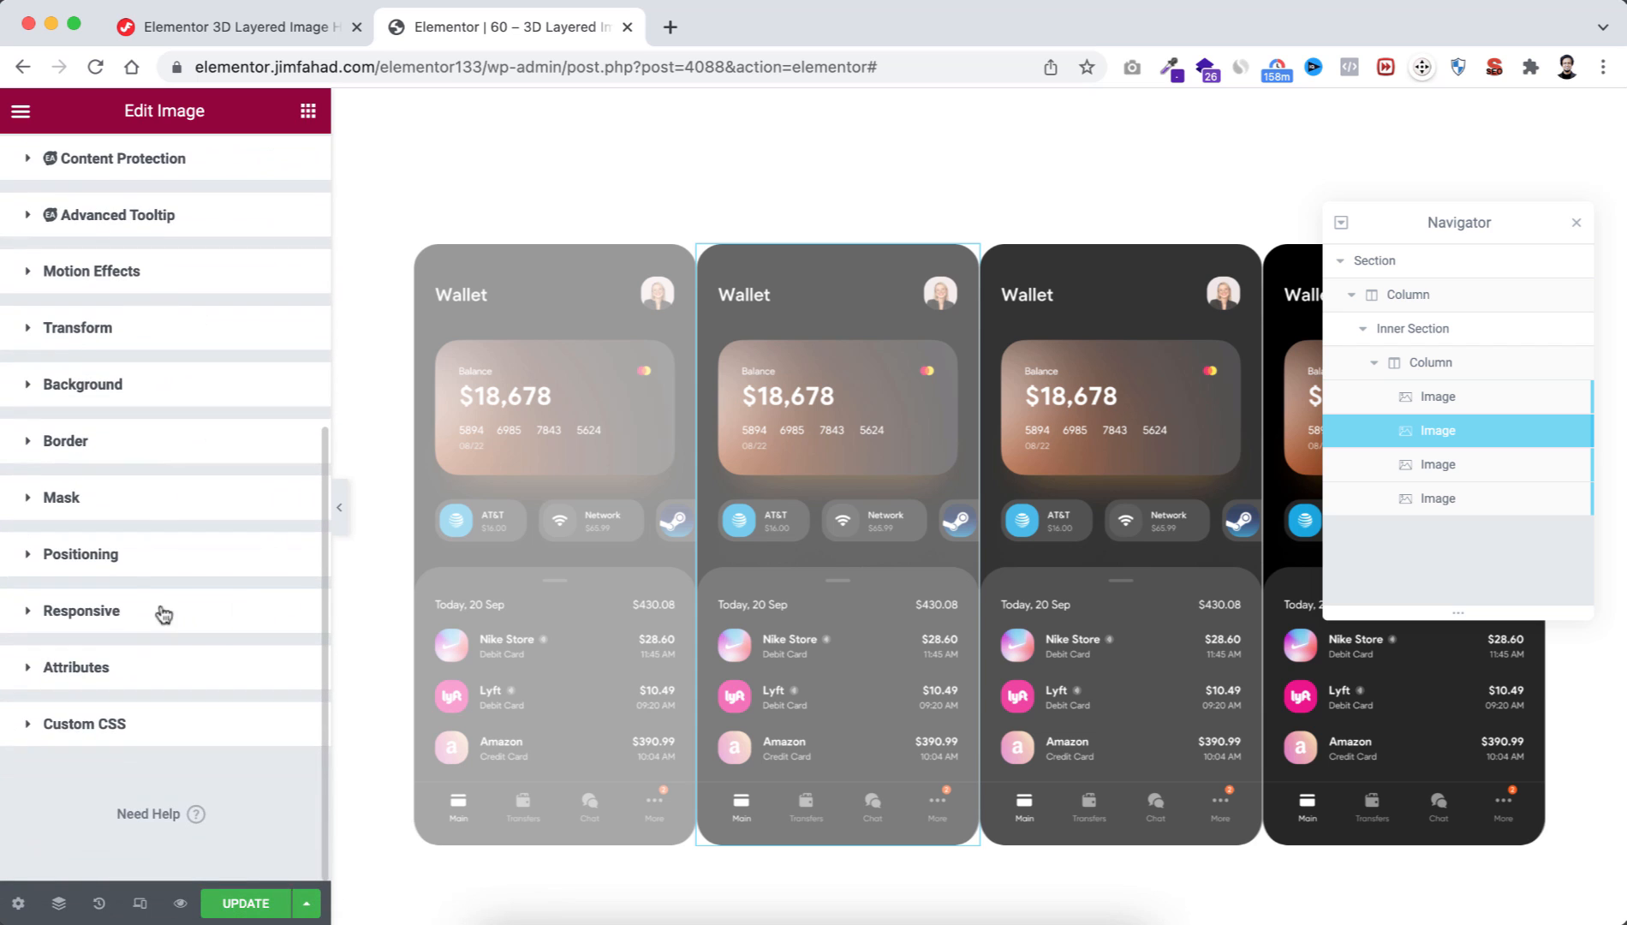
{"action": "left_click", "coordinate": [128, 558]}
{"action": "scroll", "coordinate": [146, 655], "scroll_direction": "down", "scroll_amount": 3}
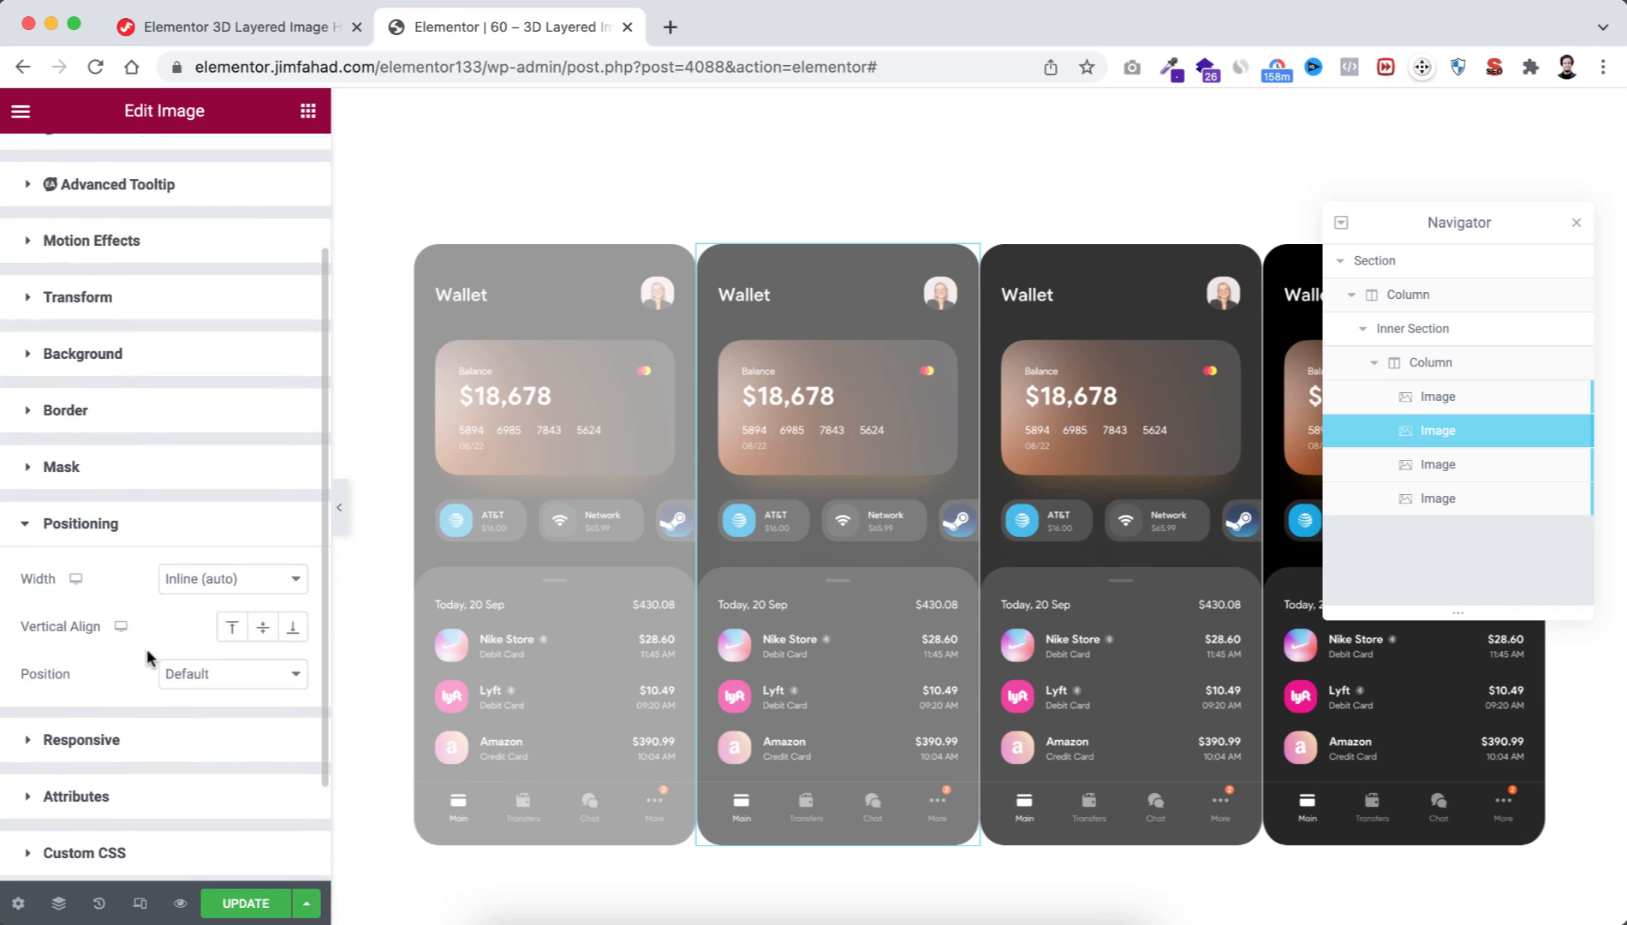
{"action": "left_click", "coordinate": [178, 573]}
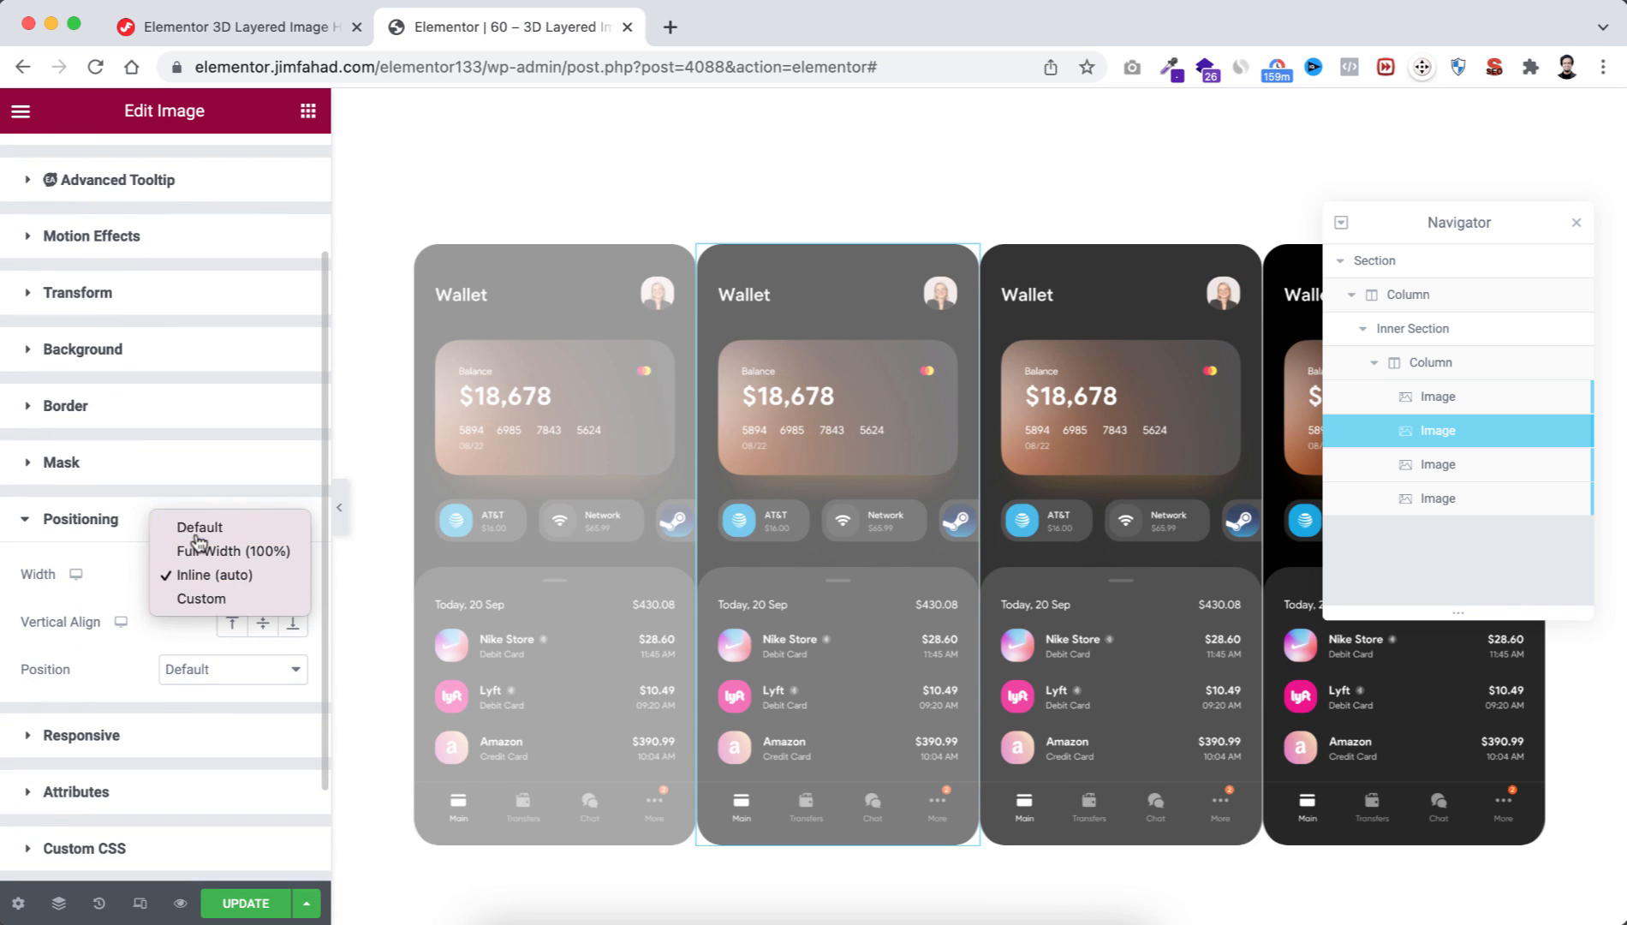
{"action": "left_click", "coordinate": [195, 528]}
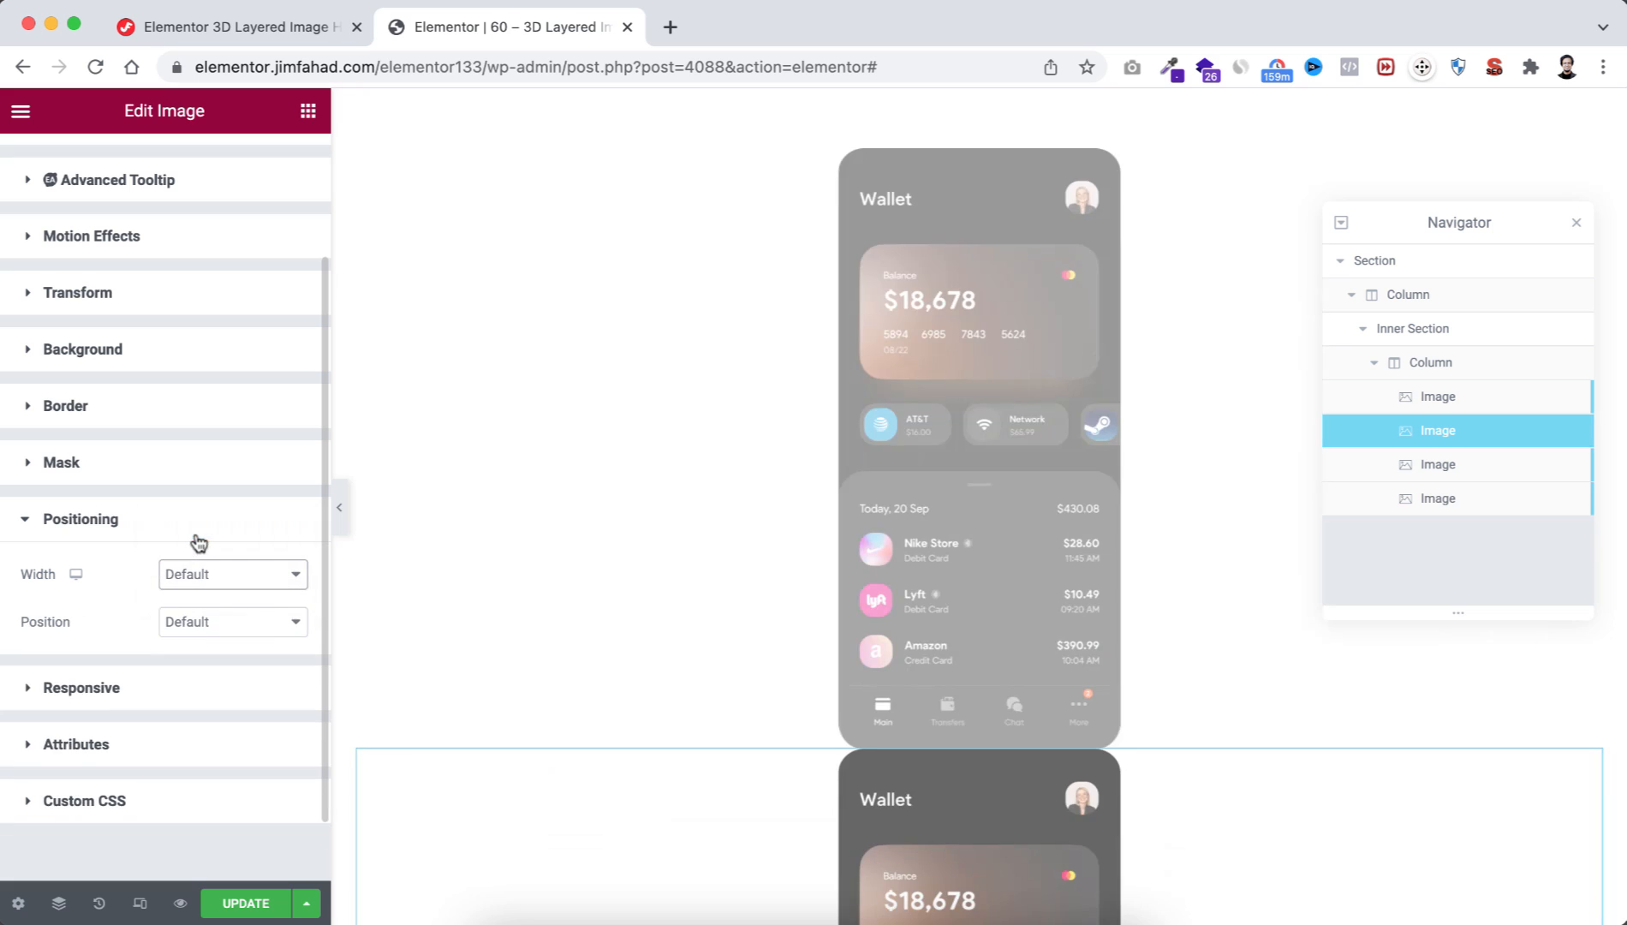
{"action": "left_click", "coordinate": [218, 622]}
{"action": "left_click", "coordinate": [214, 648]}
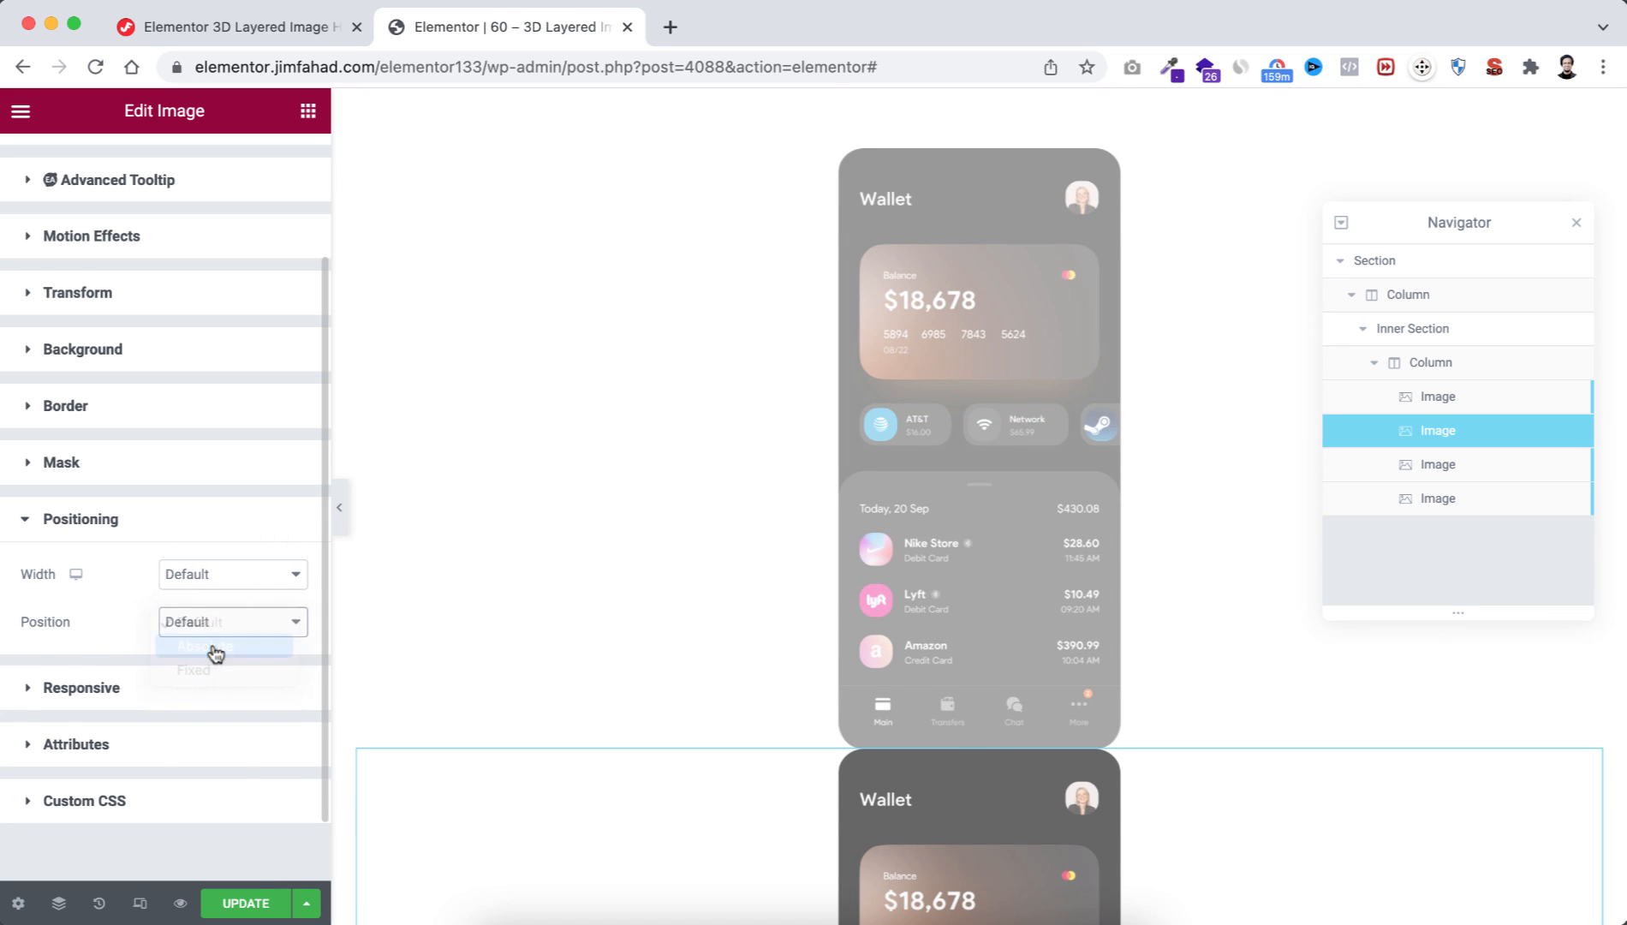
Step: Set the third image's positioning width to Default and its position to Absolute
{"action": "left_click", "coordinate": [1453, 472]}
{"action": "left_click", "coordinate": [272, 165]}
{"action": "scroll", "coordinate": [189, 651], "scroll_direction": "down", "scroll_amount": 3}
{"action": "scroll", "coordinate": [184, 682], "scroll_direction": "down", "scroll_amount": 2}
{"action": "left_click", "coordinate": [120, 565]}
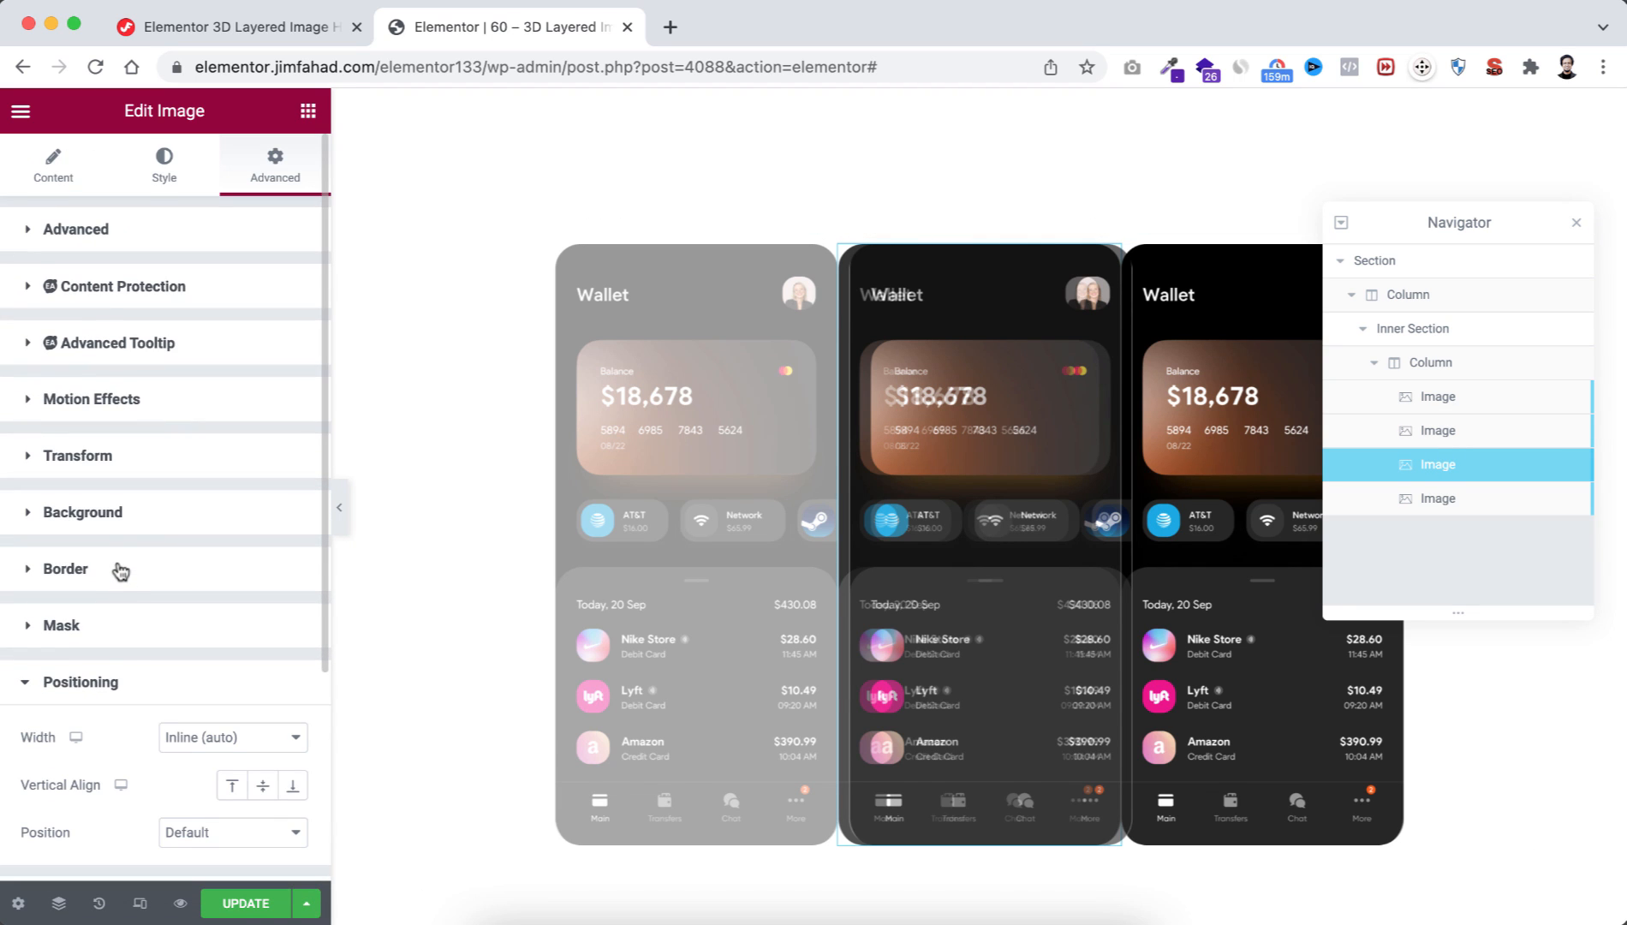
{"action": "scroll", "coordinate": [124, 732], "scroll_direction": "down", "scroll_amount": 2}
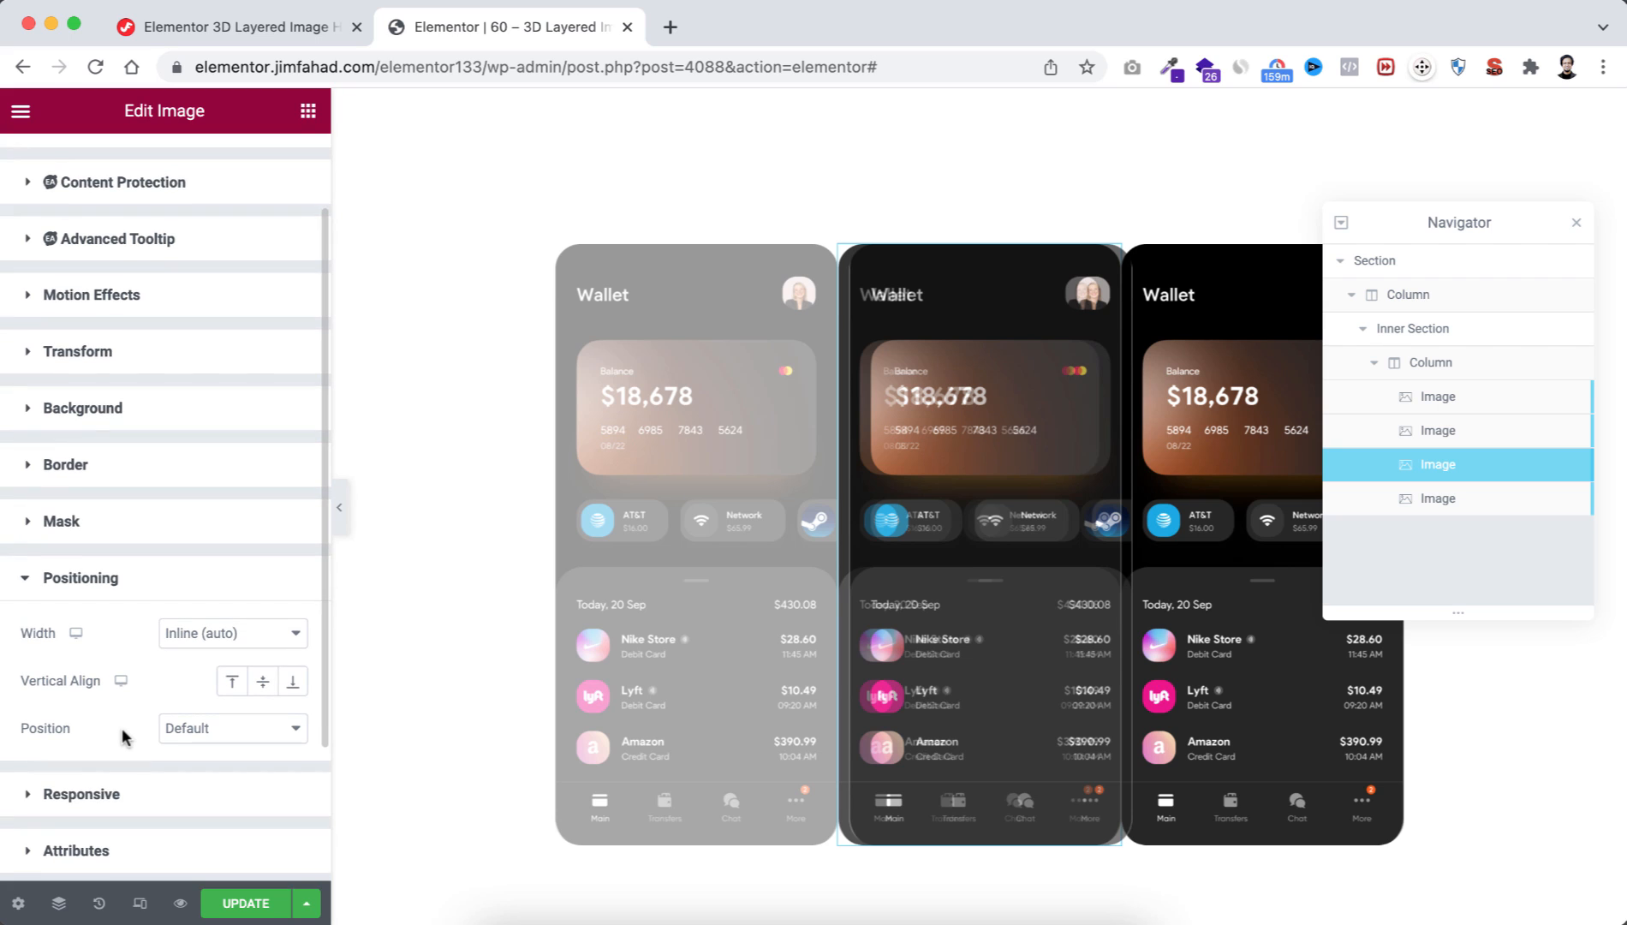
{"action": "left_click", "coordinate": [202, 622]}
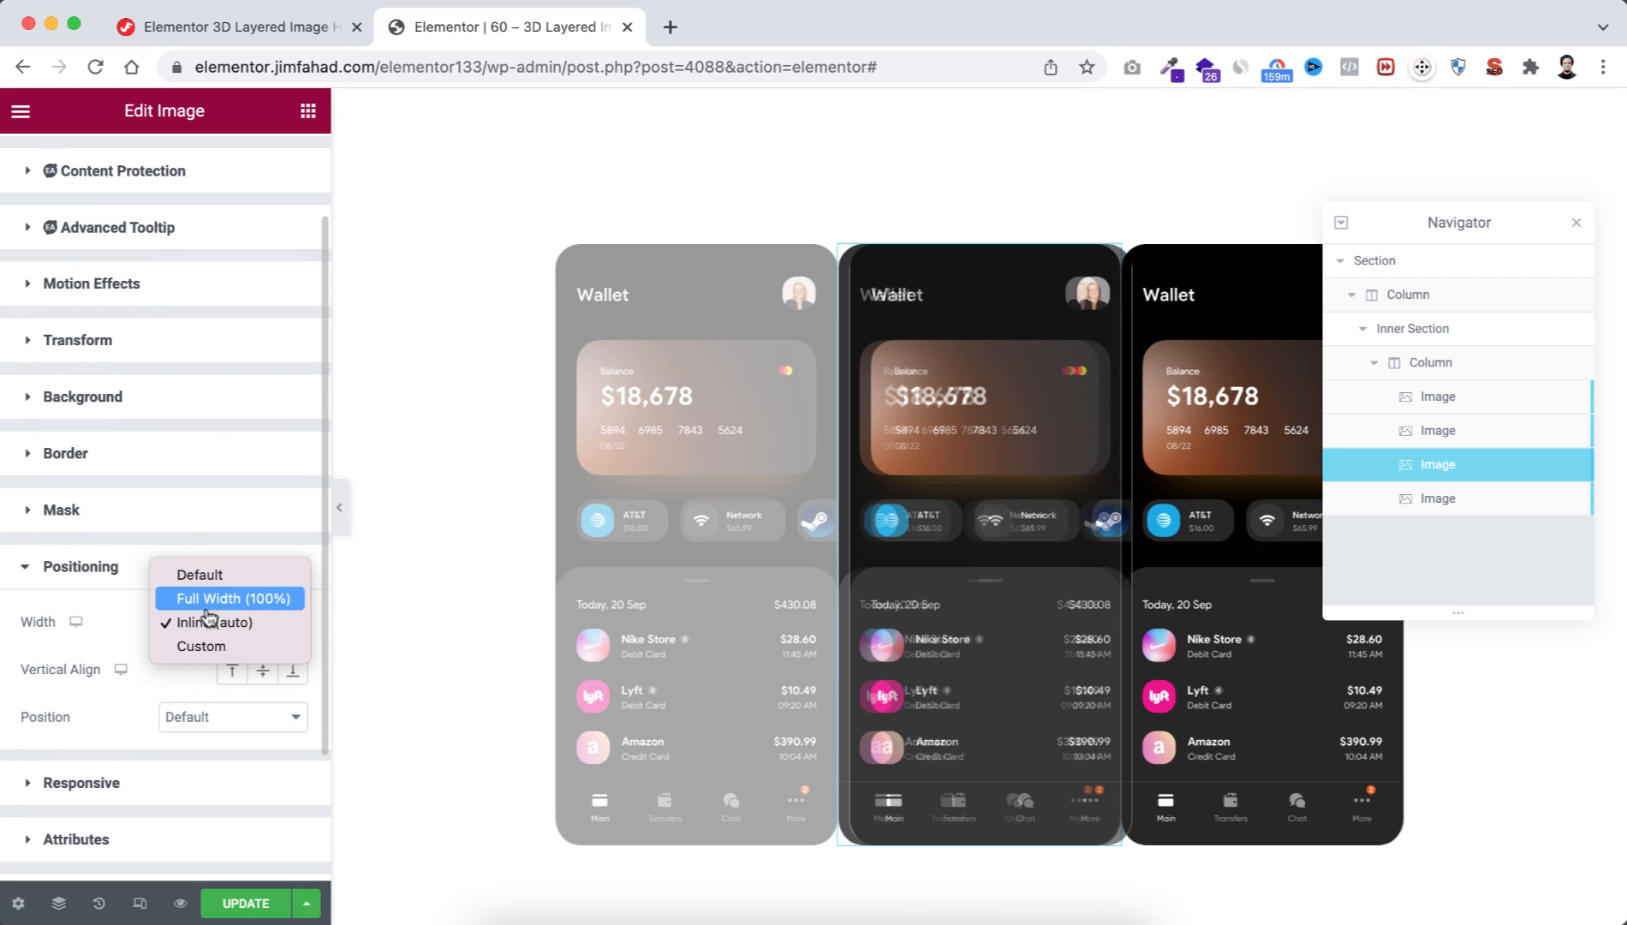
{"action": "left_click", "coordinate": [203, 576]}
{"action": "left_click", "coordinate": [201, 668]}
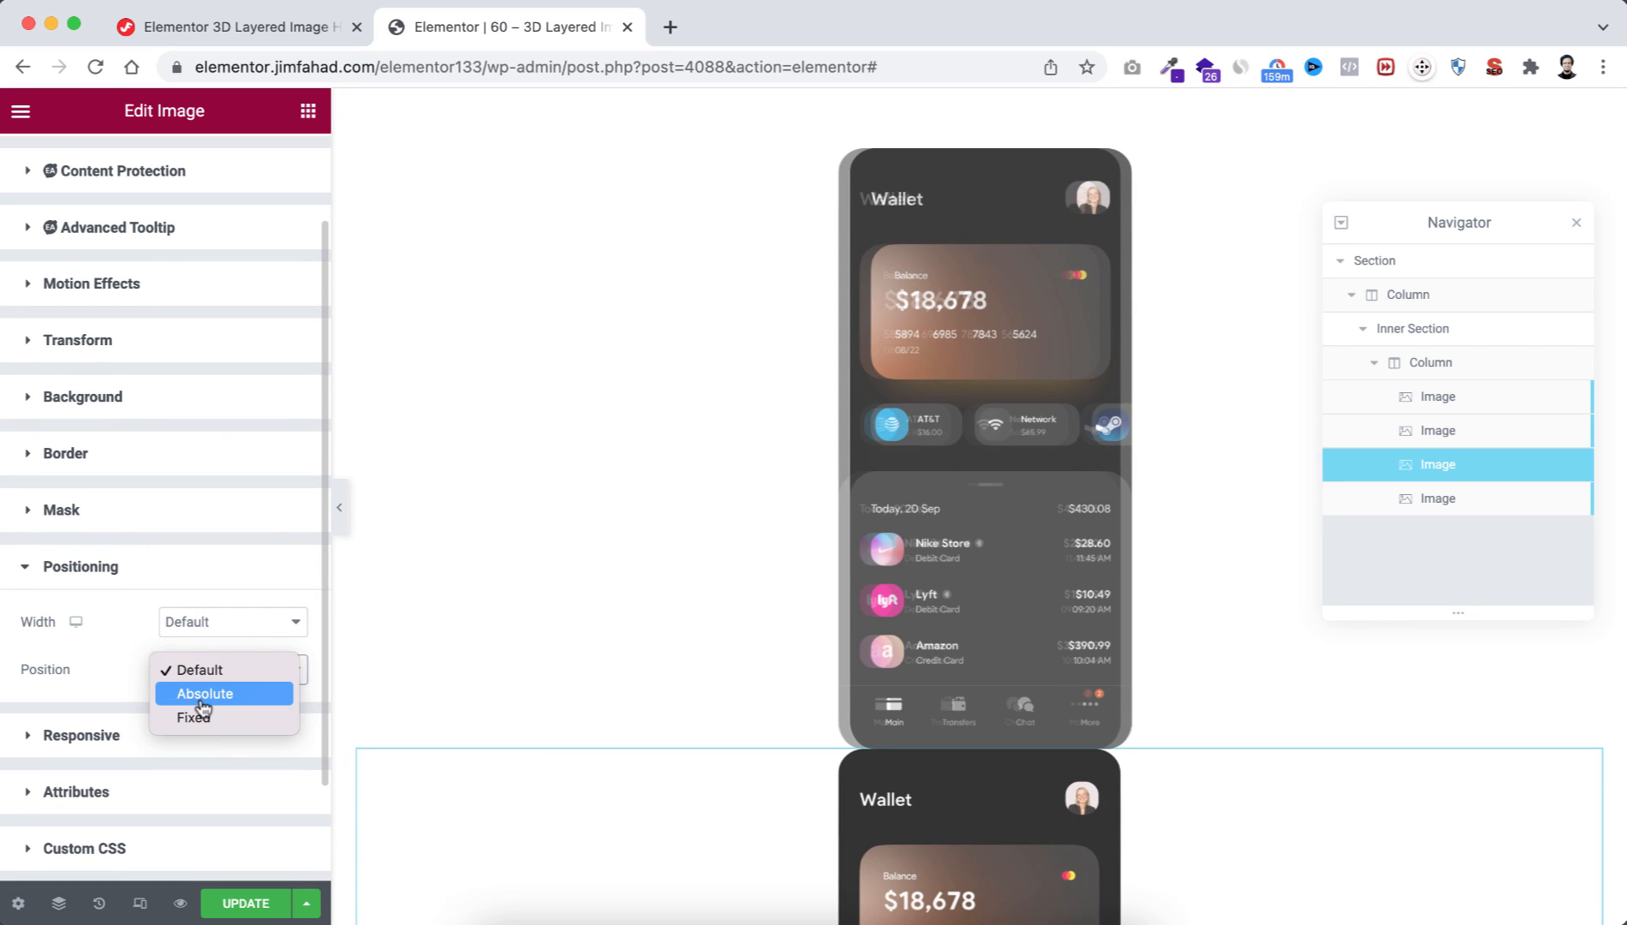
{"action": "left_click", "coordinate": [203, 696]}
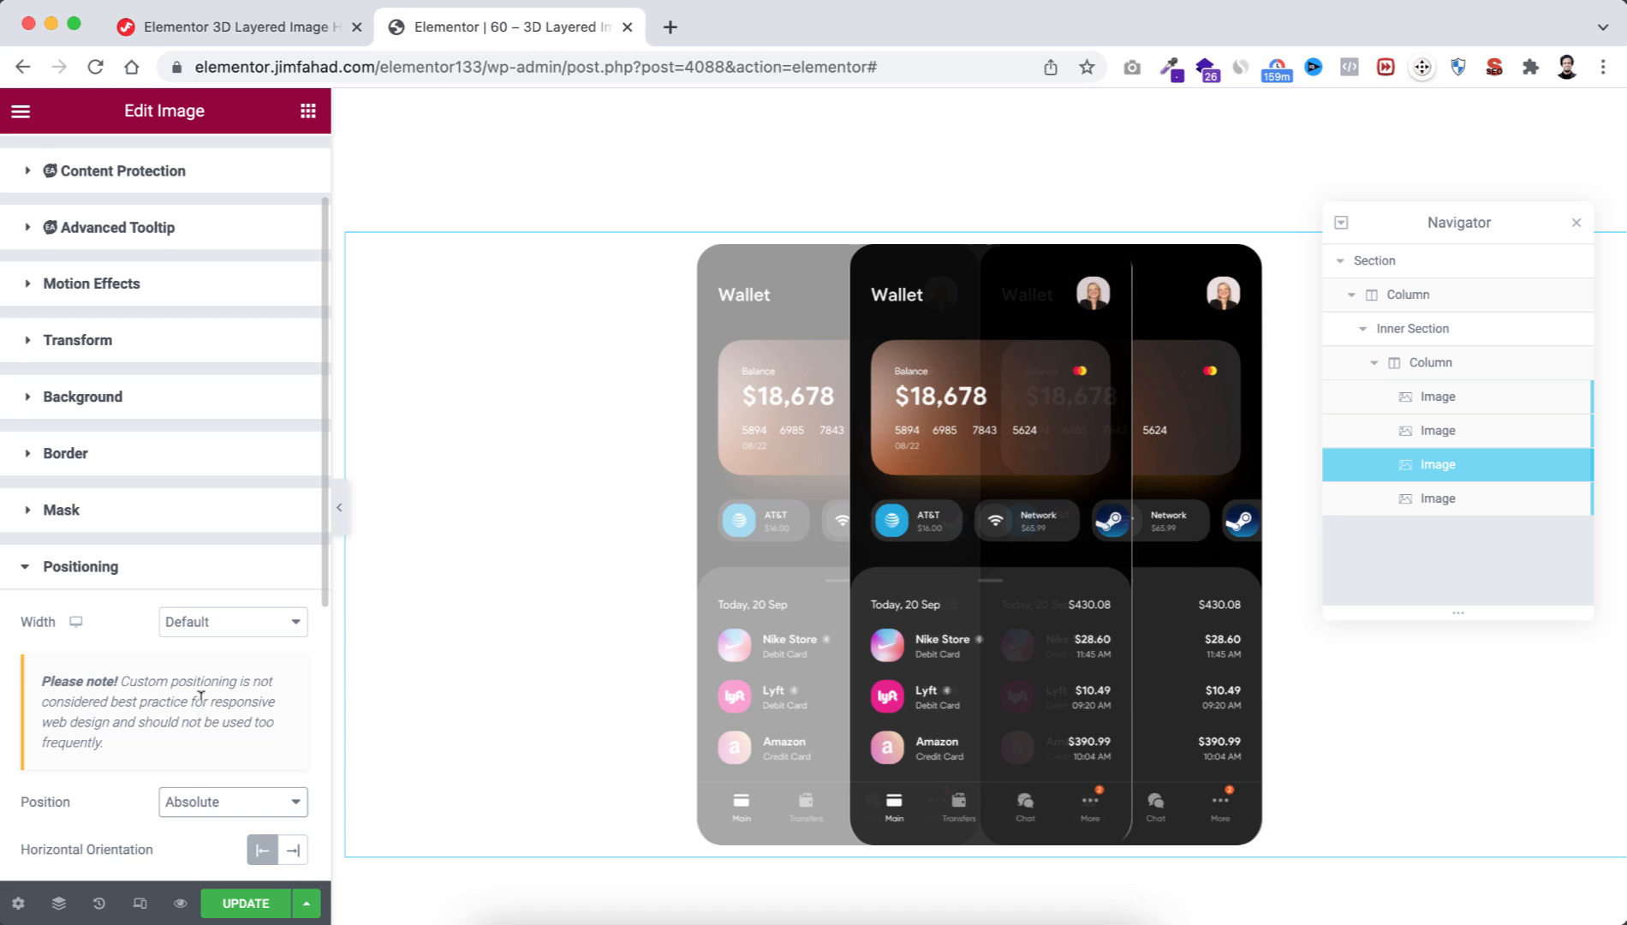
Step: Set the fourth image's positioning width to Default and its position to Absolute
{"action": "left_click", "coordinate": [1442, 503]}
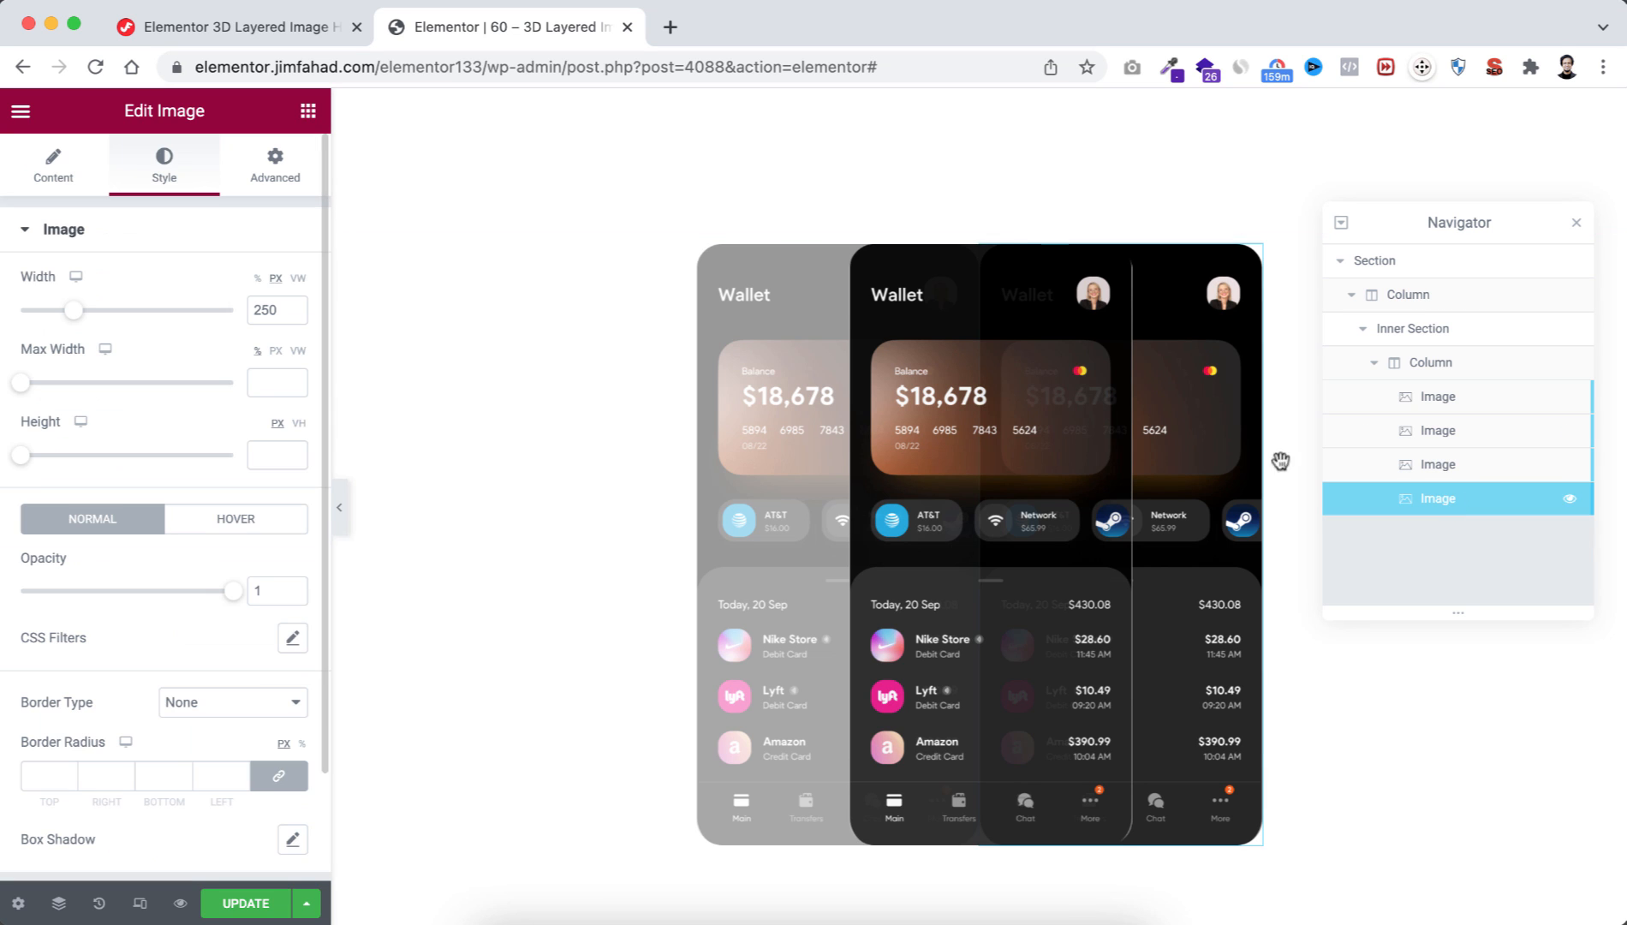
{"action": "left_click", "coordinate": [274, 164]}
{"action": "scroll", "coordinate": [257, 548], "scroll_direction": "down", "scroll_amount": 5}
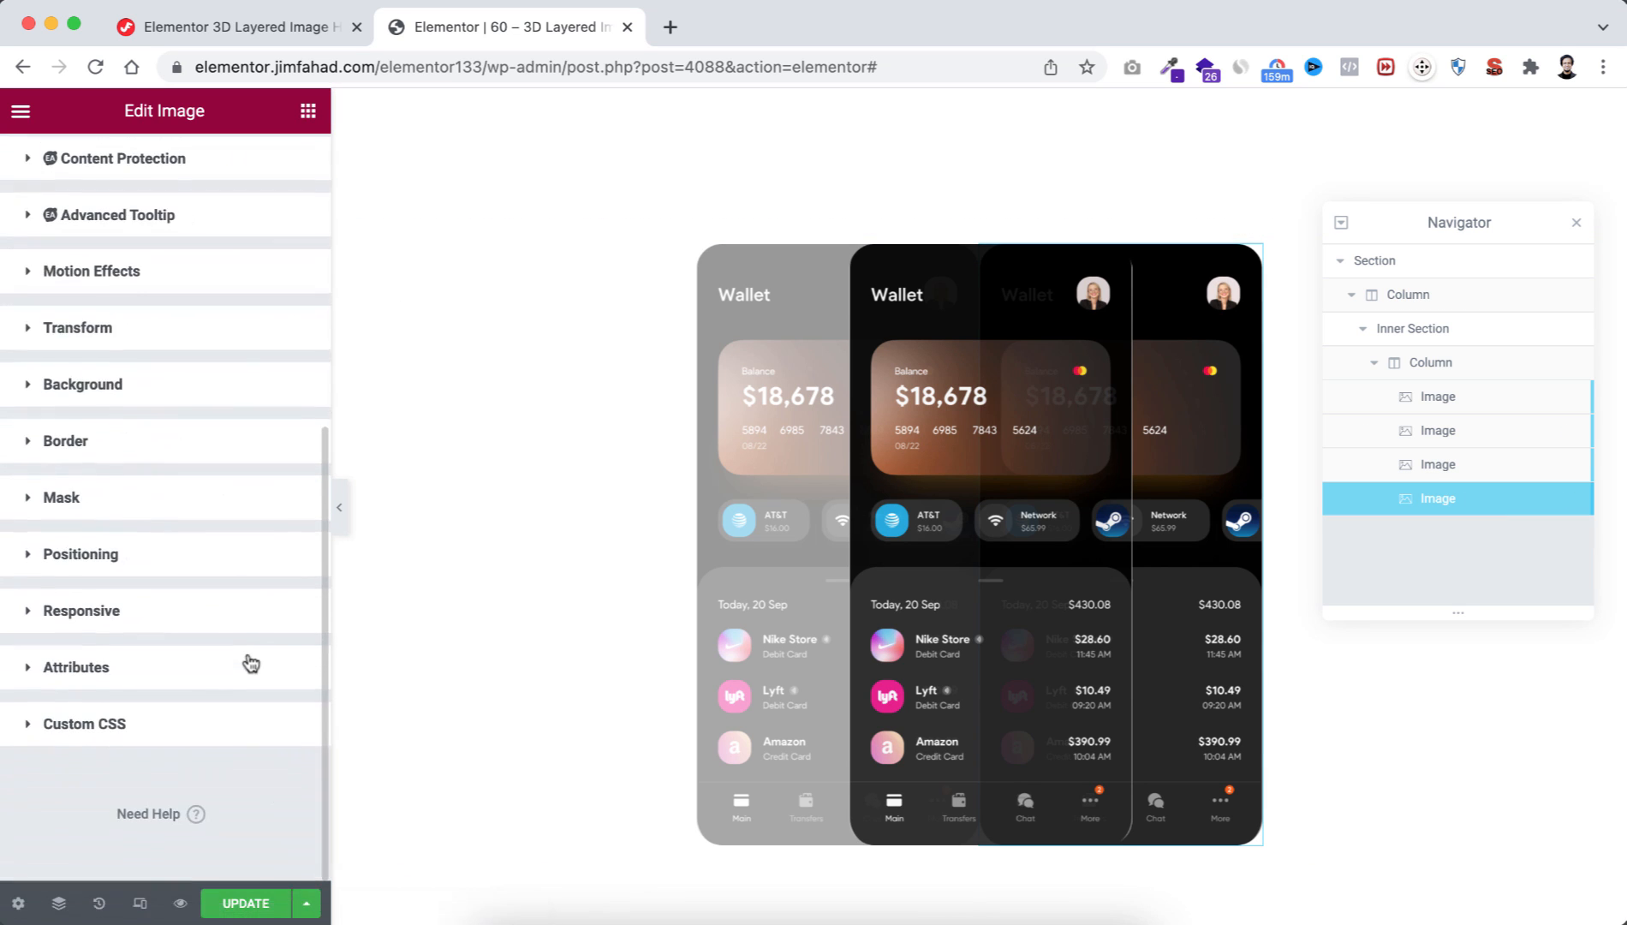
{"action": "left_click", "coordinate": [144, 567]}
{"action": "scroll", "coordinate": [141, 684], "scroll_direction": "down", "scroll_amount": 3}
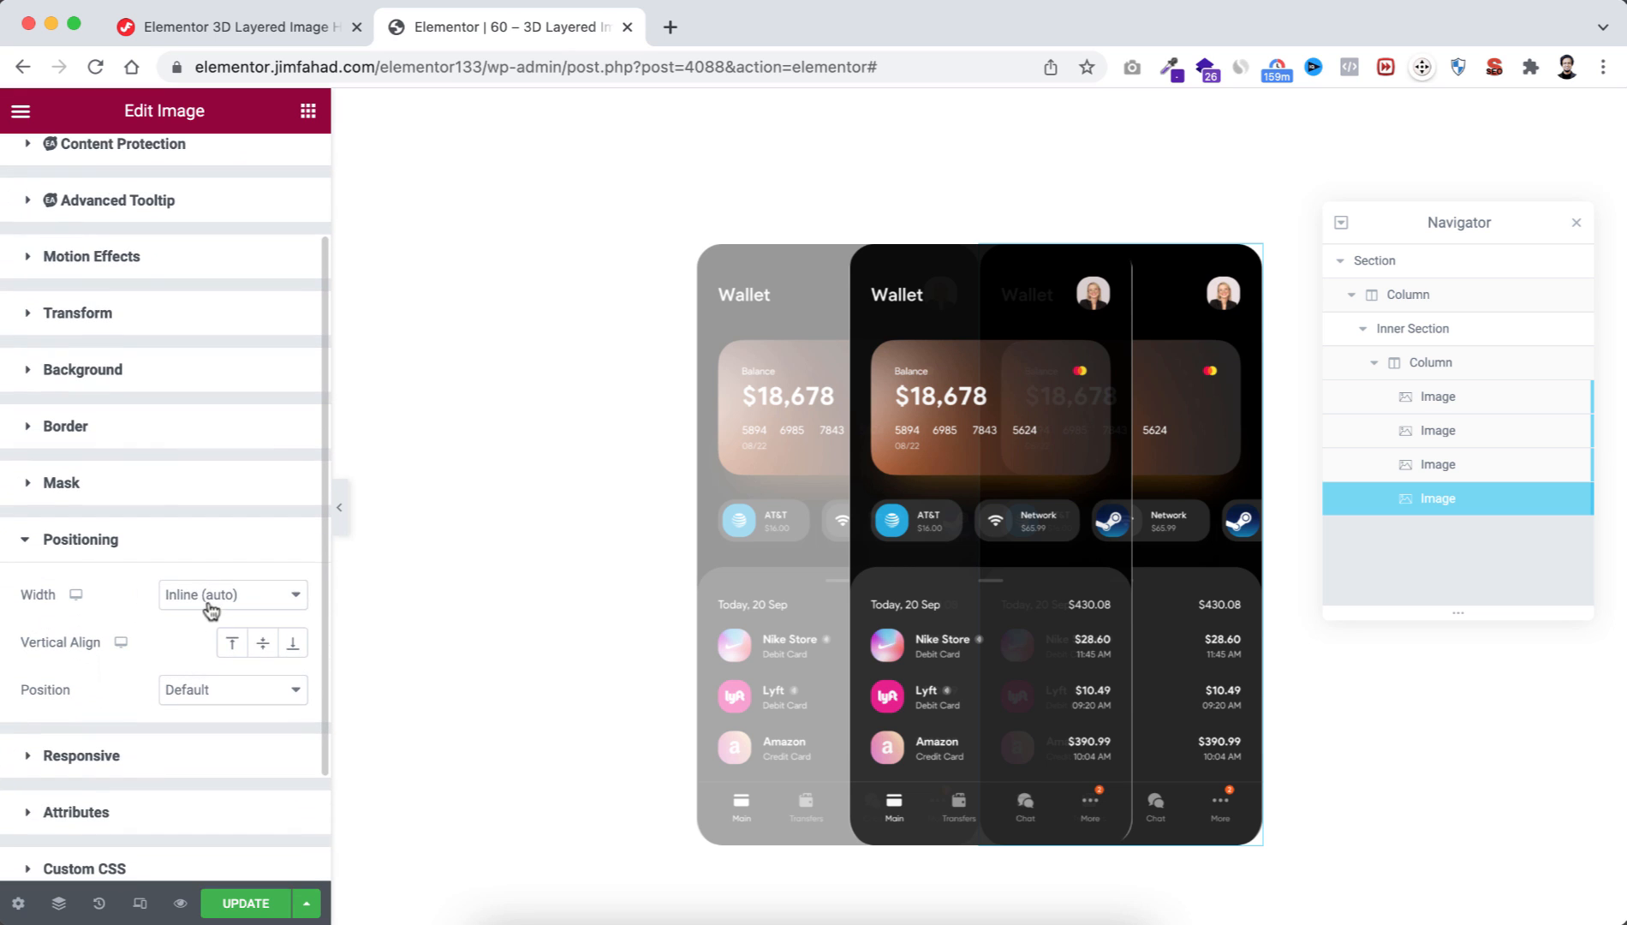
{"action": "left_click", "coordinate": [214, 594]}
{"action": "left_click", "coordinate": [214, 549]}
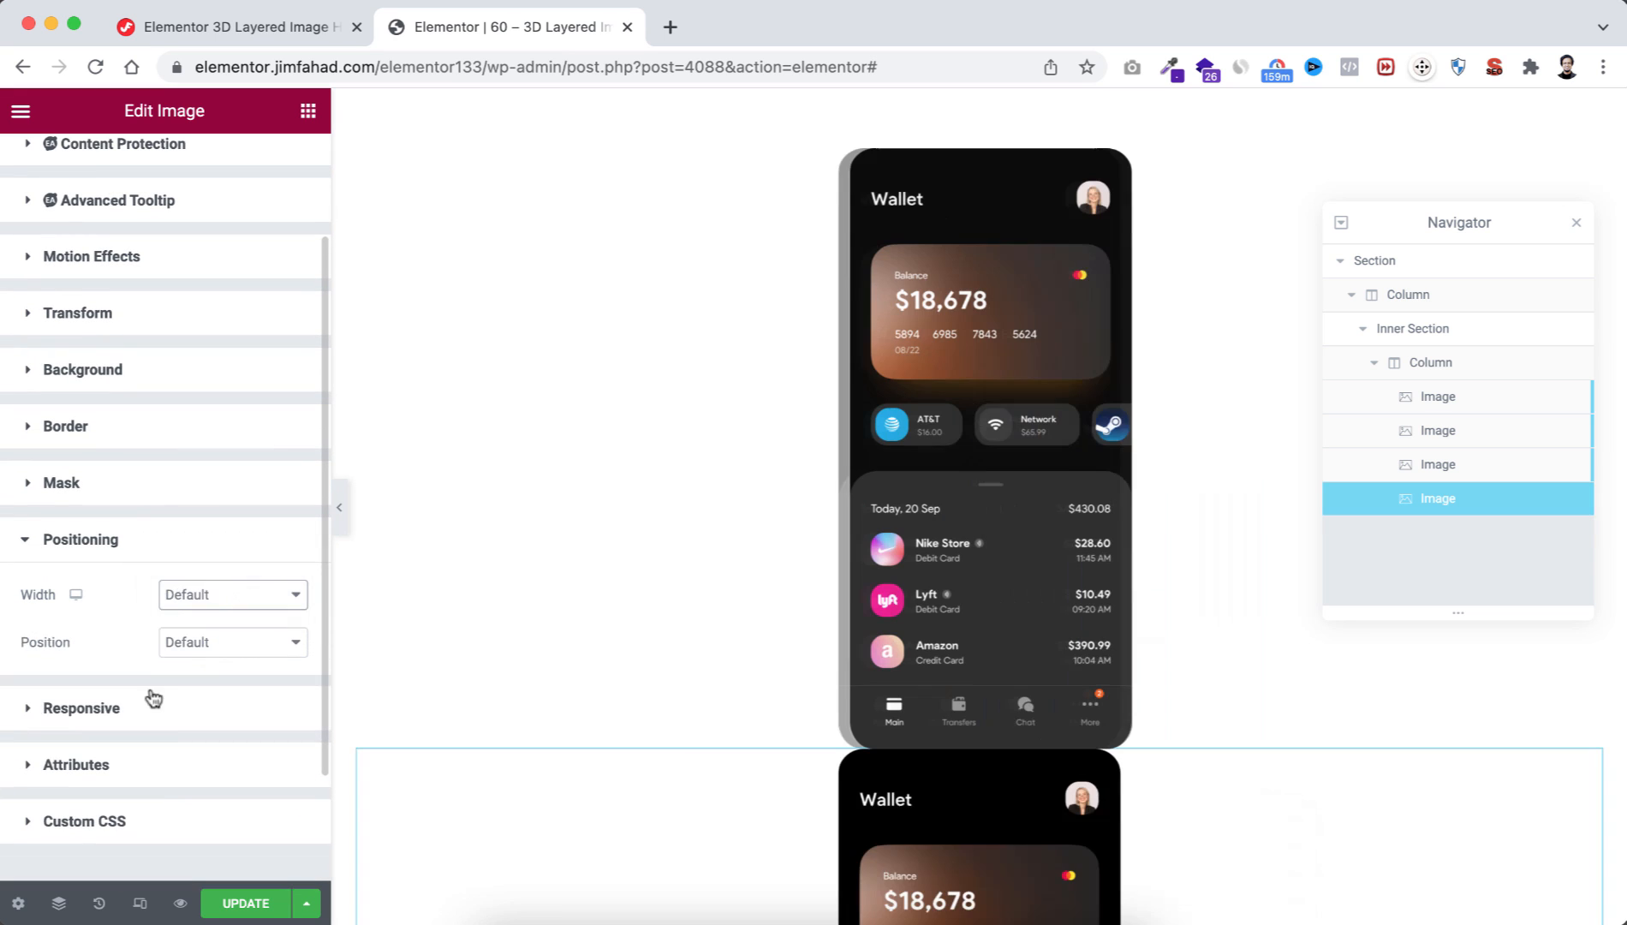
{"action": "left_click", "coordinate": [211, 647]}
{"action": "left_click", "coordinate": [209, 672]}
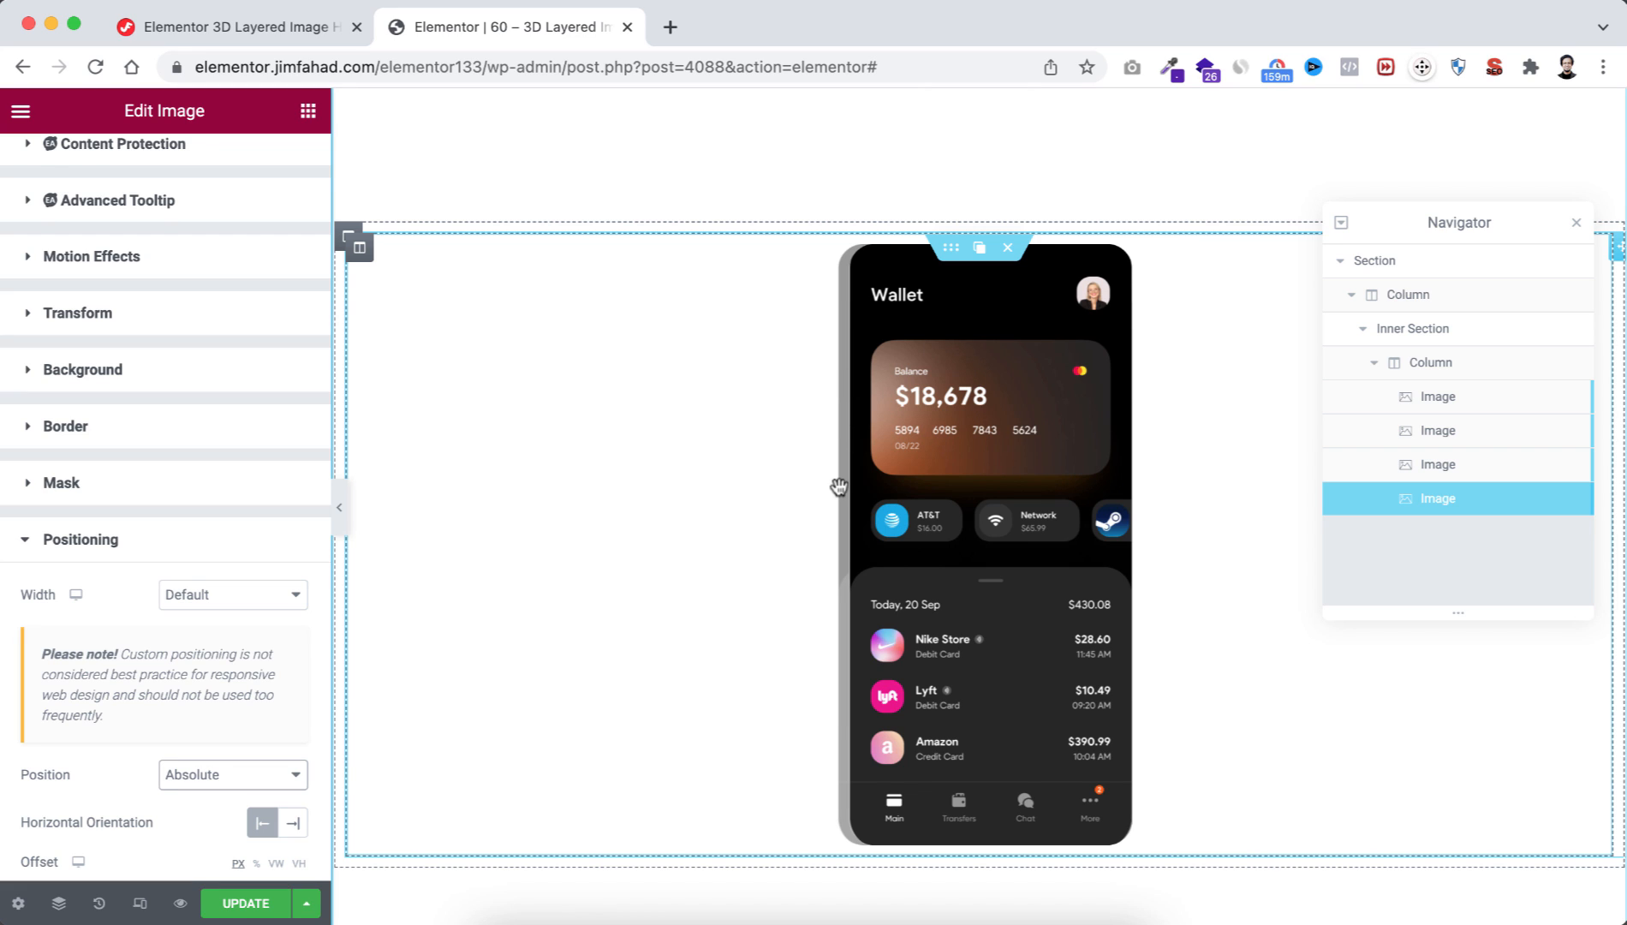
Step: Set the inner column's padding to 0 px on all sides
{"action": "left_click", "coordinate": [363, 257]}
{"action": "left_click", "coordinate": [271, 178]}
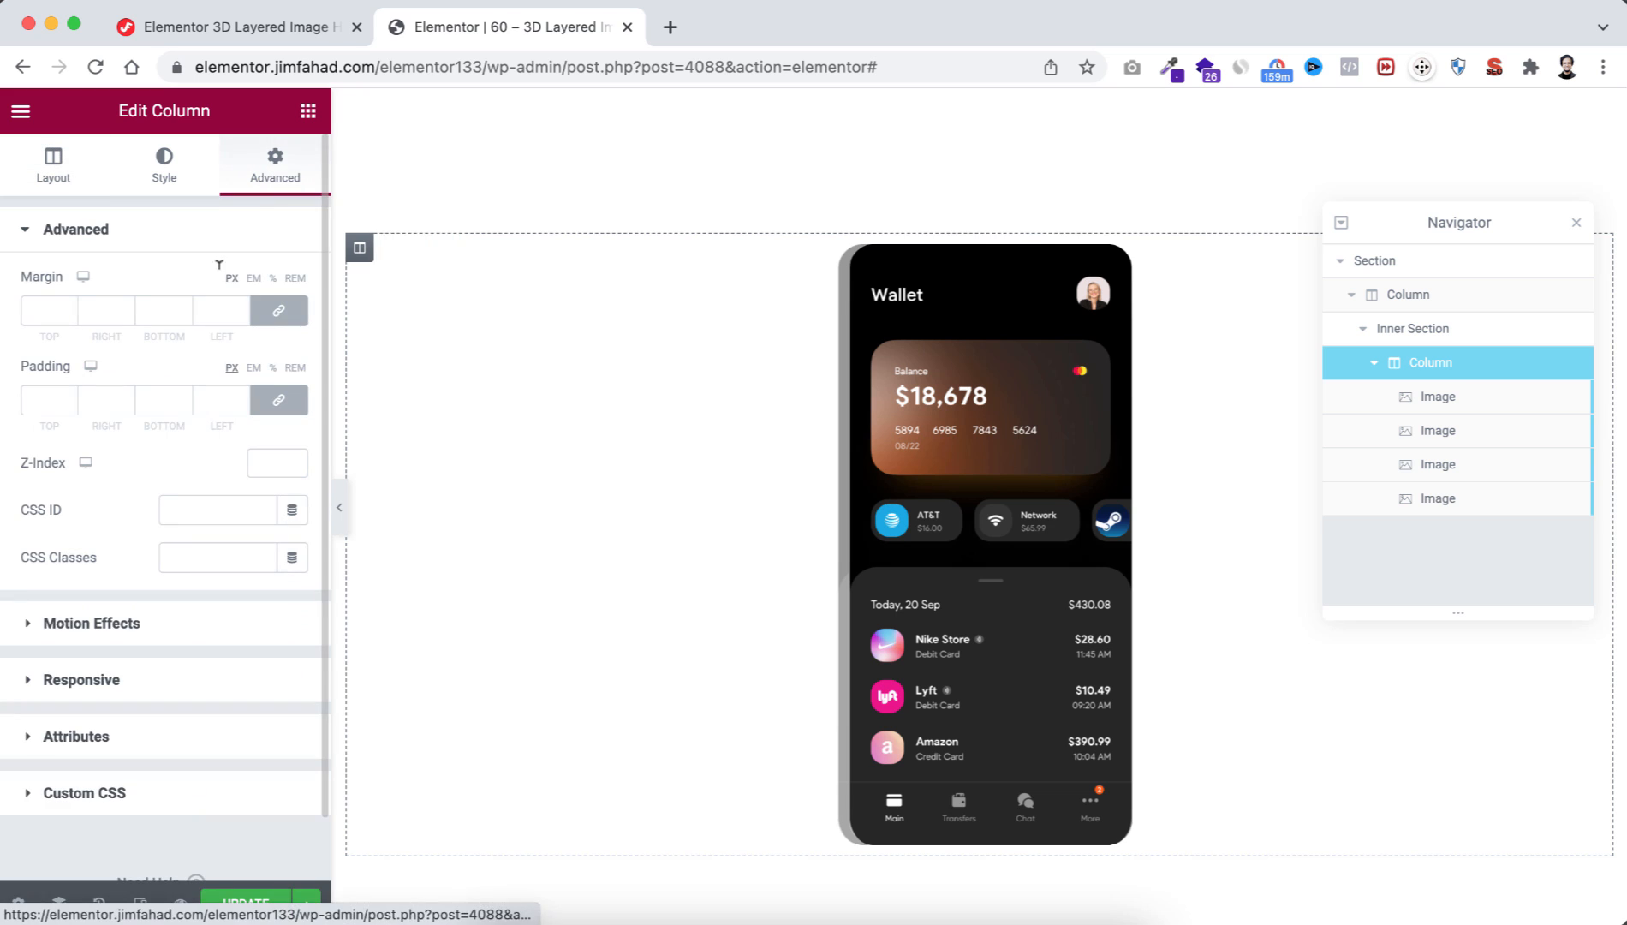
{"action": "left_click", "coordinate": [48, 396]}
{"action": "type", "text": "0"}
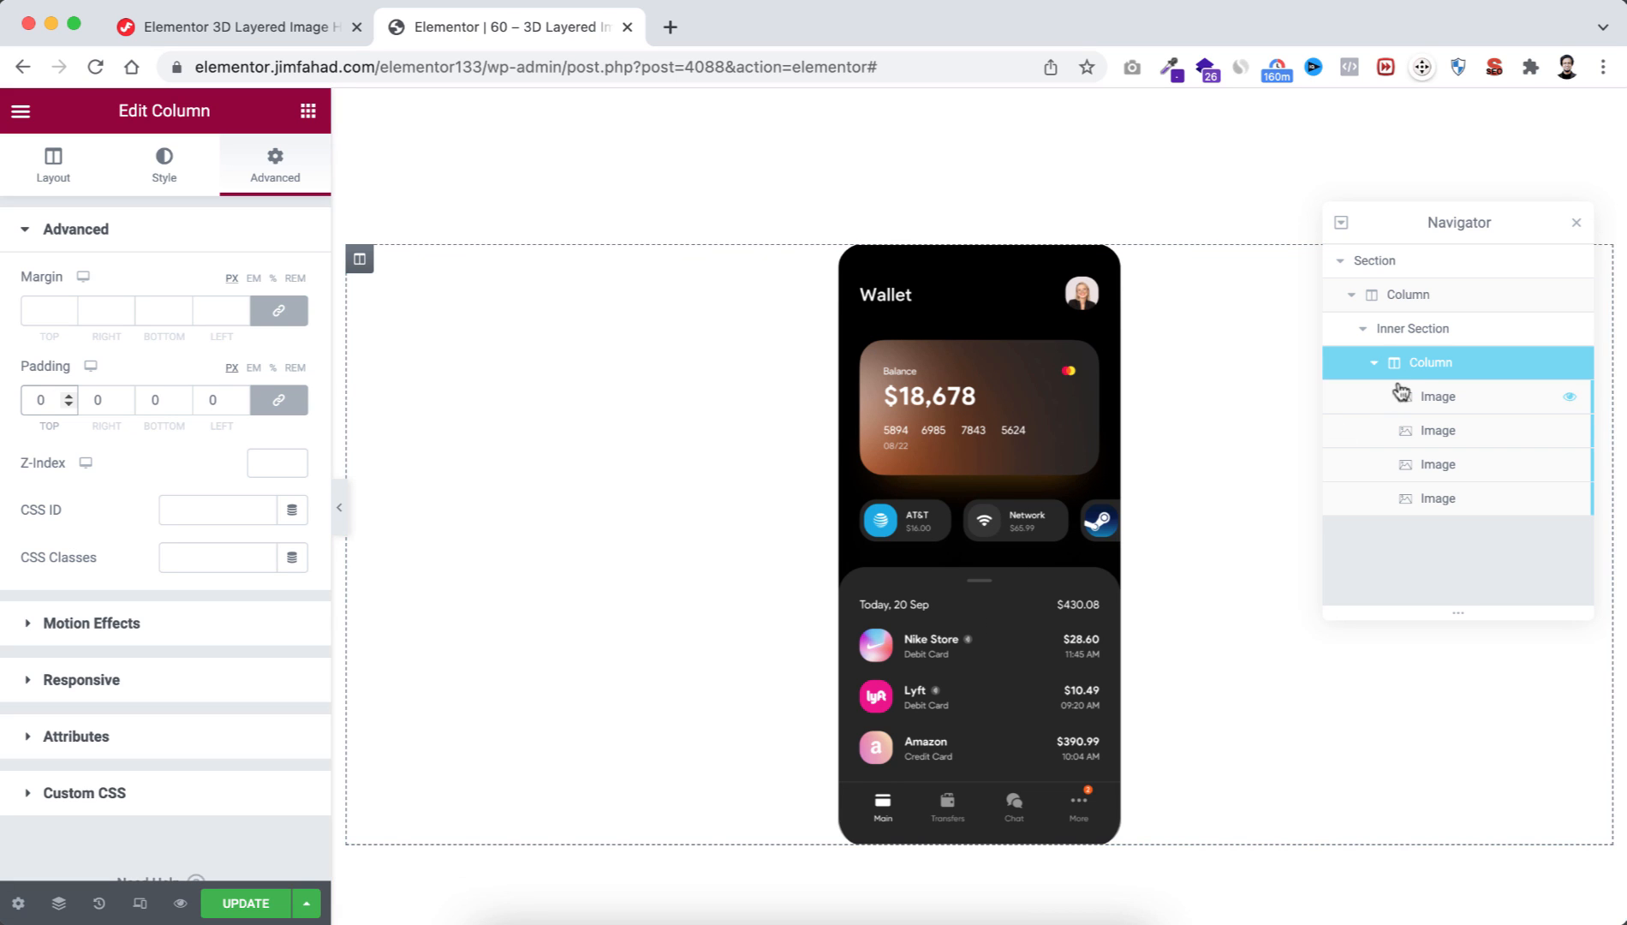
Step: Set the fourth image's border radius to 20 px on all corners
{"action": "left_click", "coordinate": [1437, 503]}
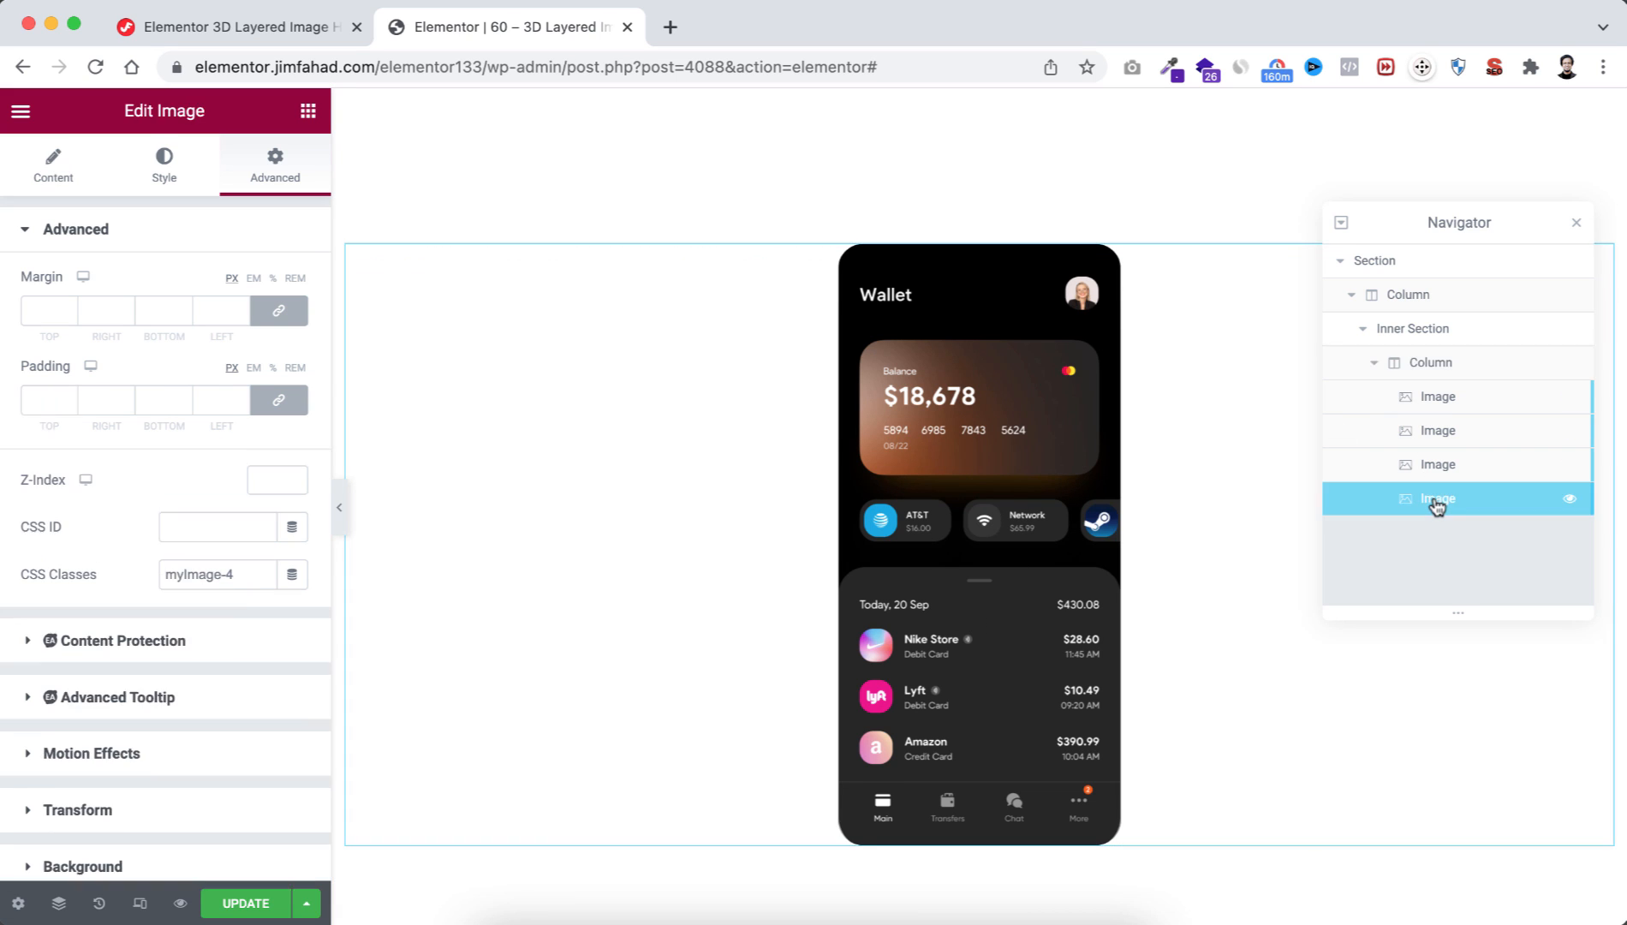
{"action": "left_click", "coordinate": [164, 170]}
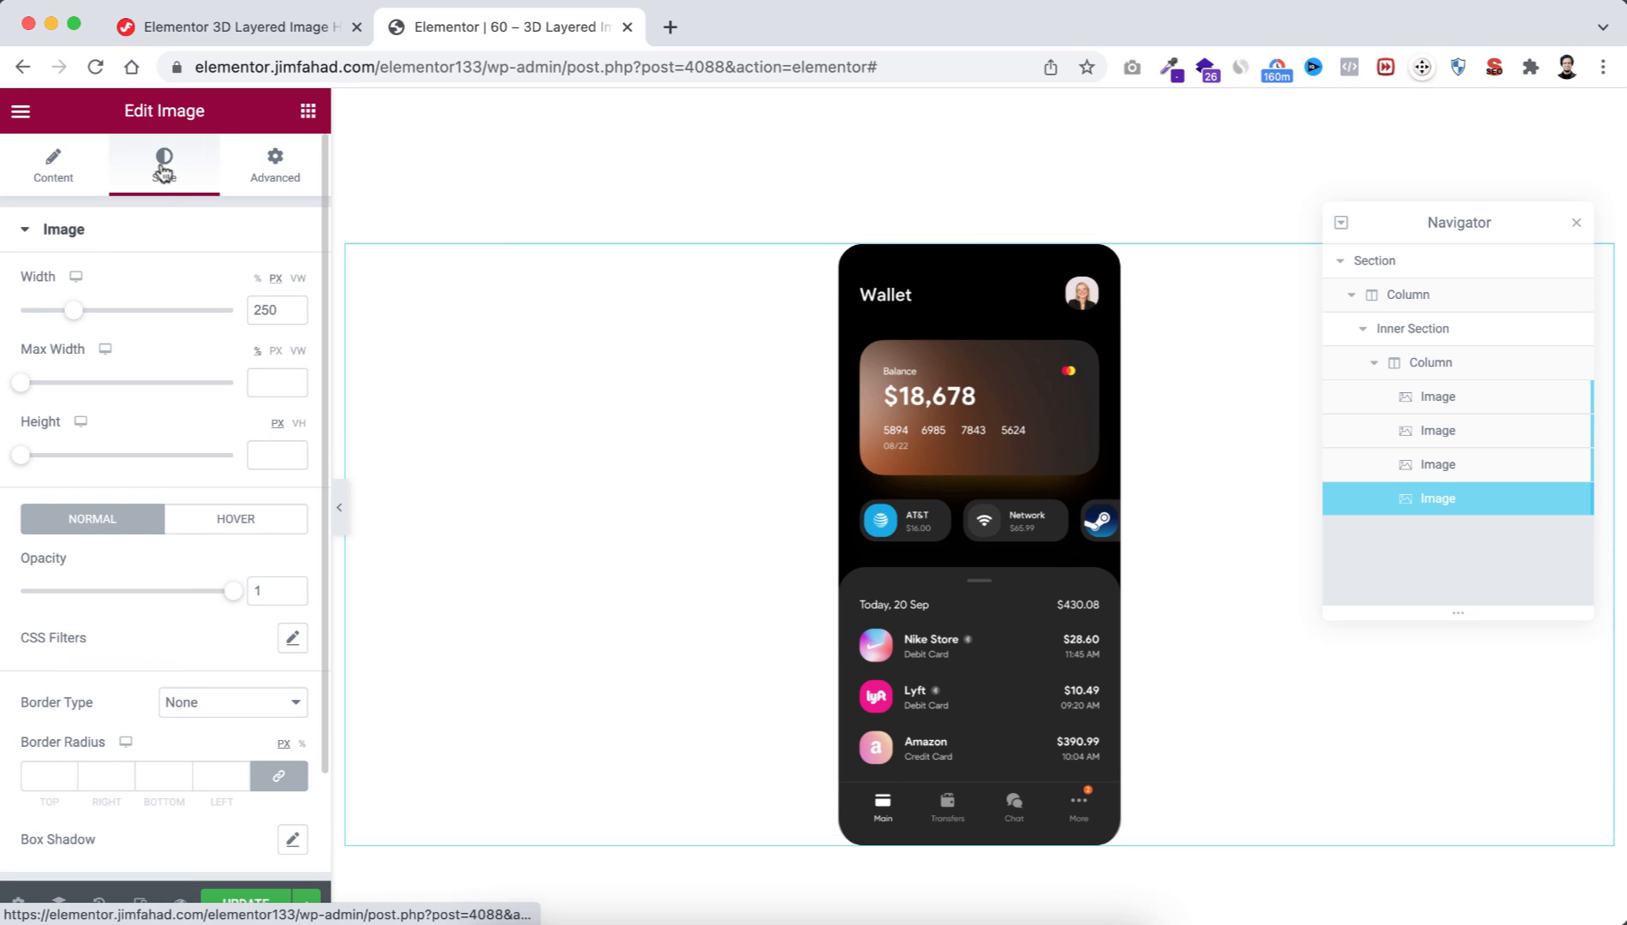
{"action": "scroll", "coordinate": [52, 617], "scroll_direction": "down", "scroll_amount": 3}
{"action": "left_click", "coordinate": [34, 649]}
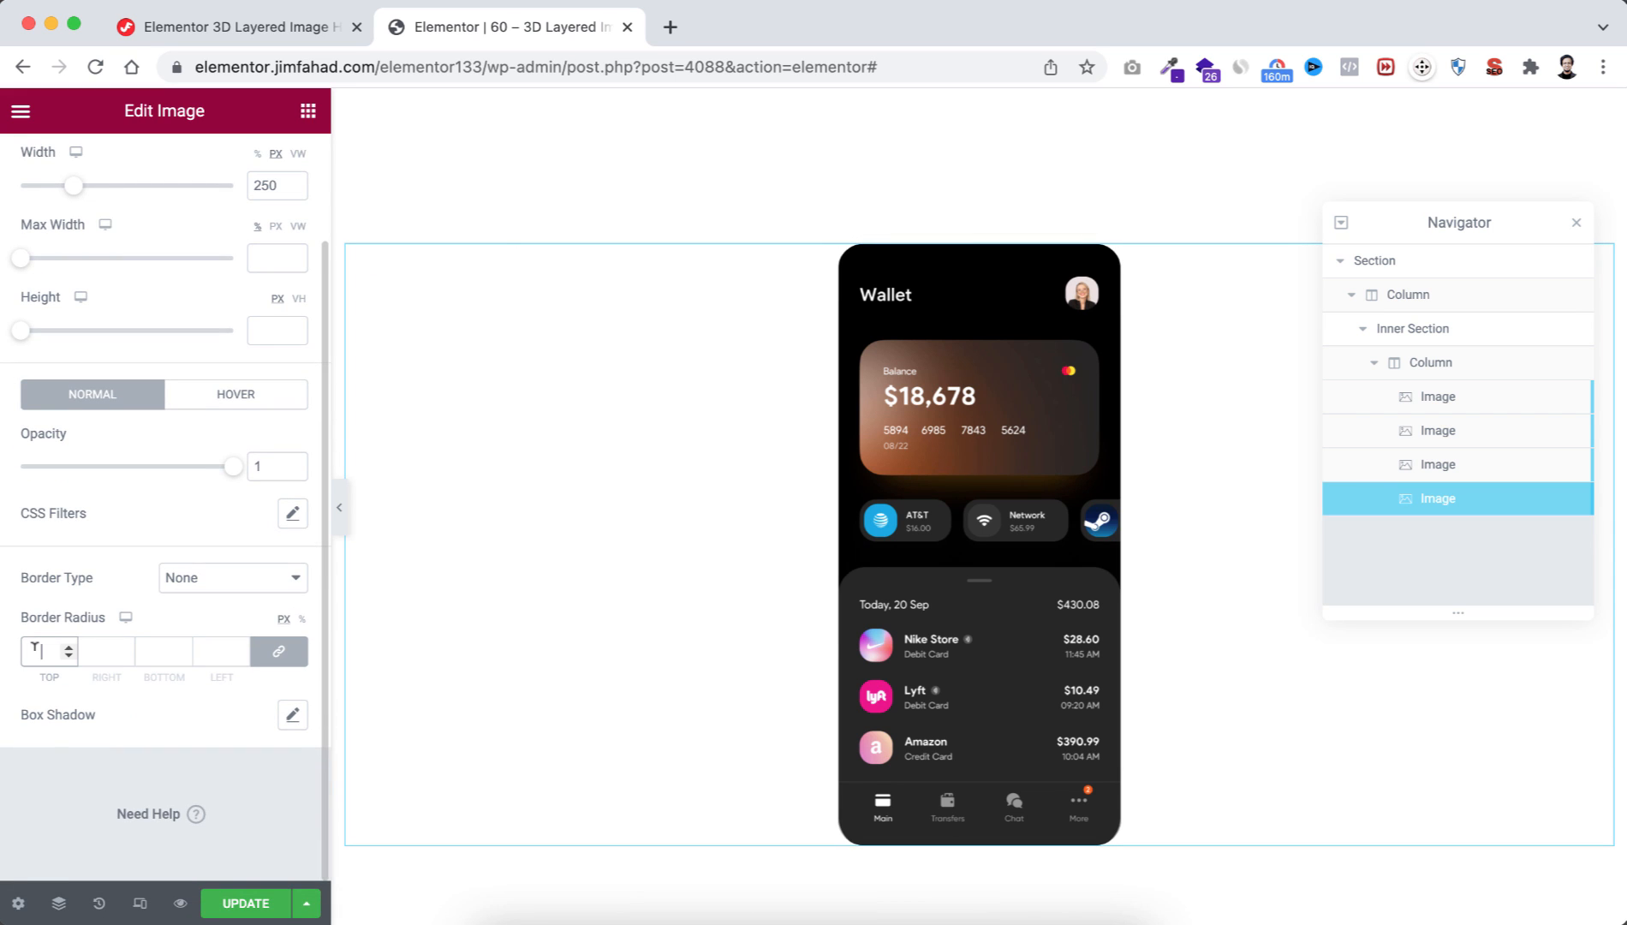
{"action": "type", "text": "20"}
Step: Add a box shadow to the fourth image with a blur of 40 and a spread of -5
{"action": "left_click", "coordinate": [292, 716]}
{"action": "scroll", "coordinate": [214, 826], "scroll_direction": "down", "scroll_amount": 2}
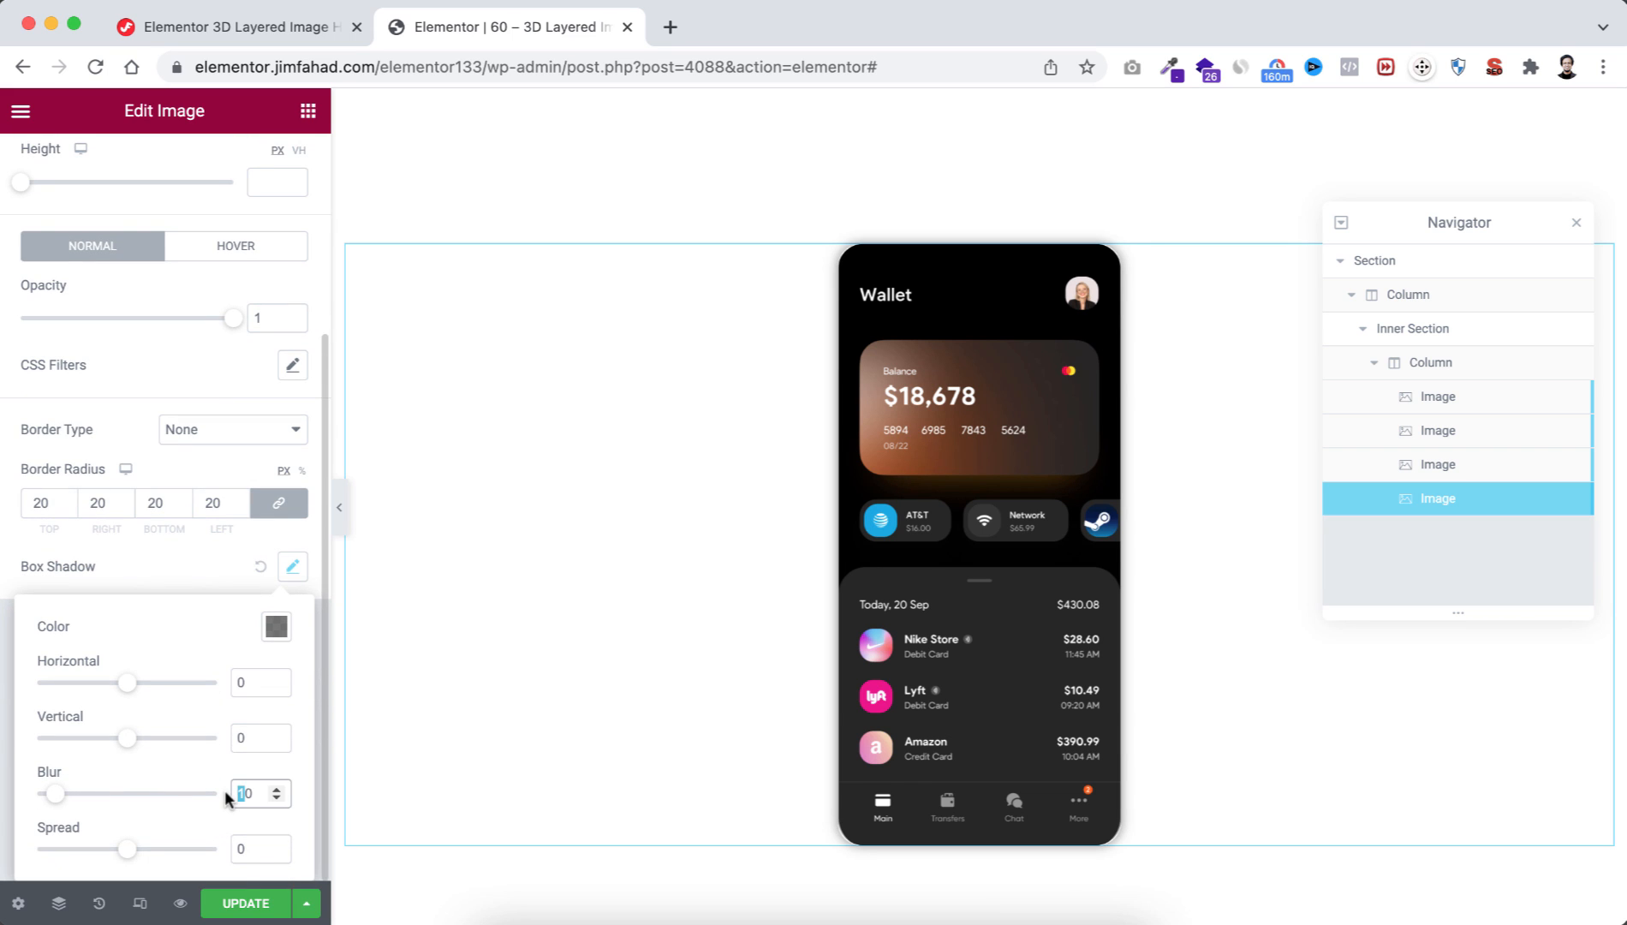
{"action": "type", "text": "4"}
{"action": "left_click", "coordinate": [255, 846]}
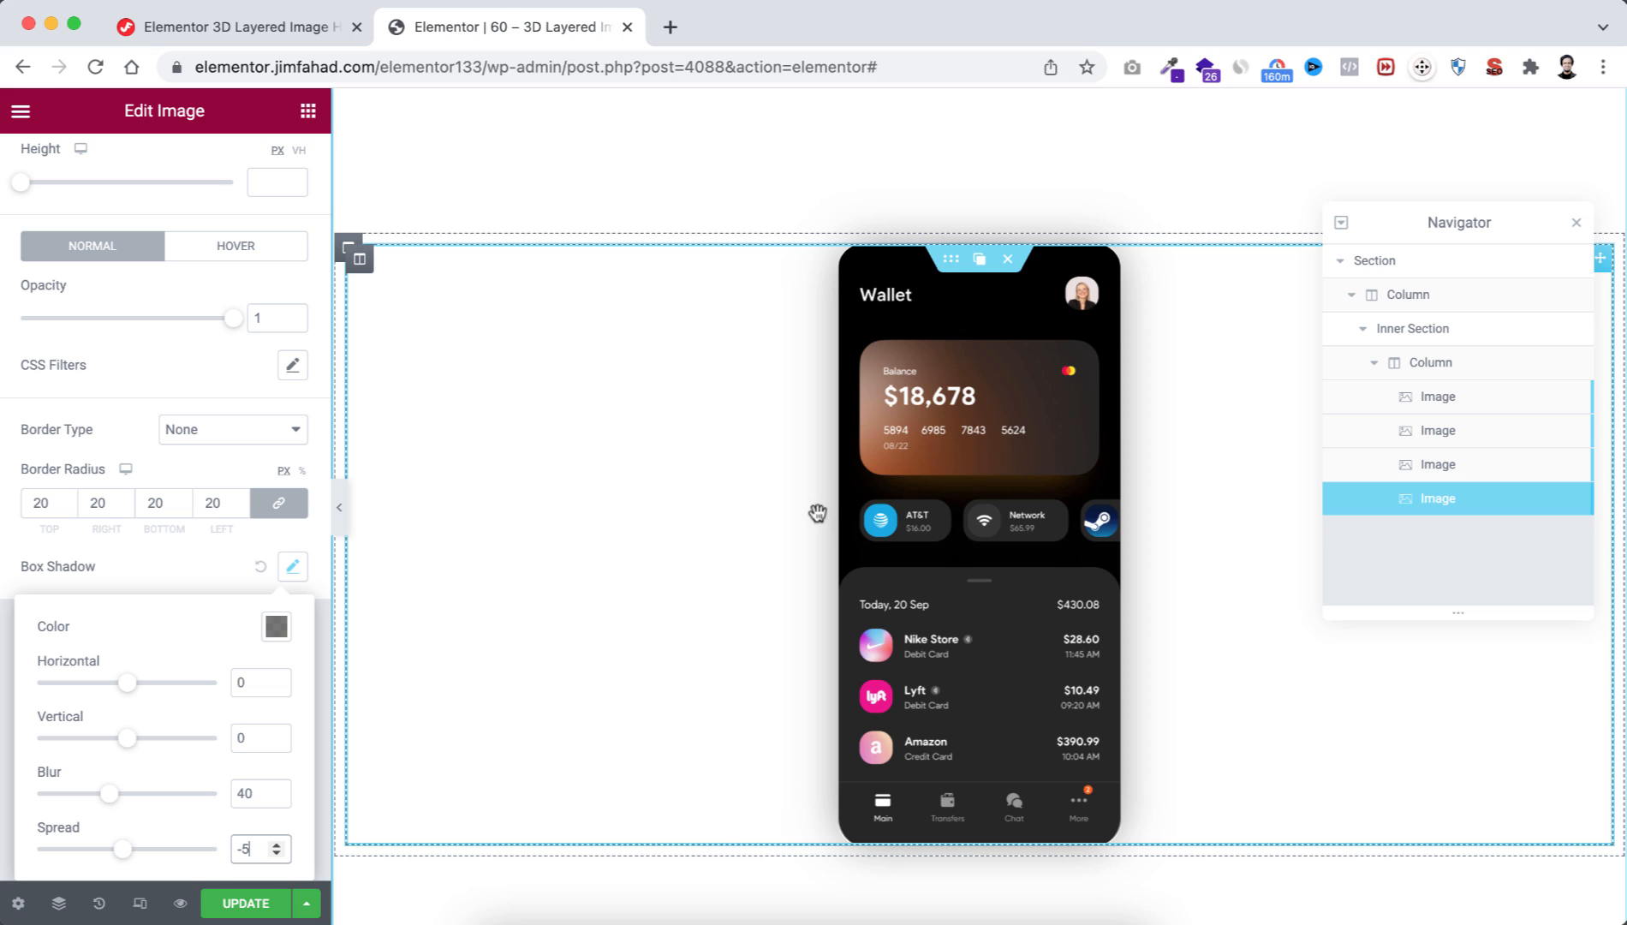
Step: Open the Custom CSS editor of the inner section that holds the stacked images
{"action": "left_click", "coordinate": [950, 259]}
{"action": "left_click", "coordinate": [275, 162]}
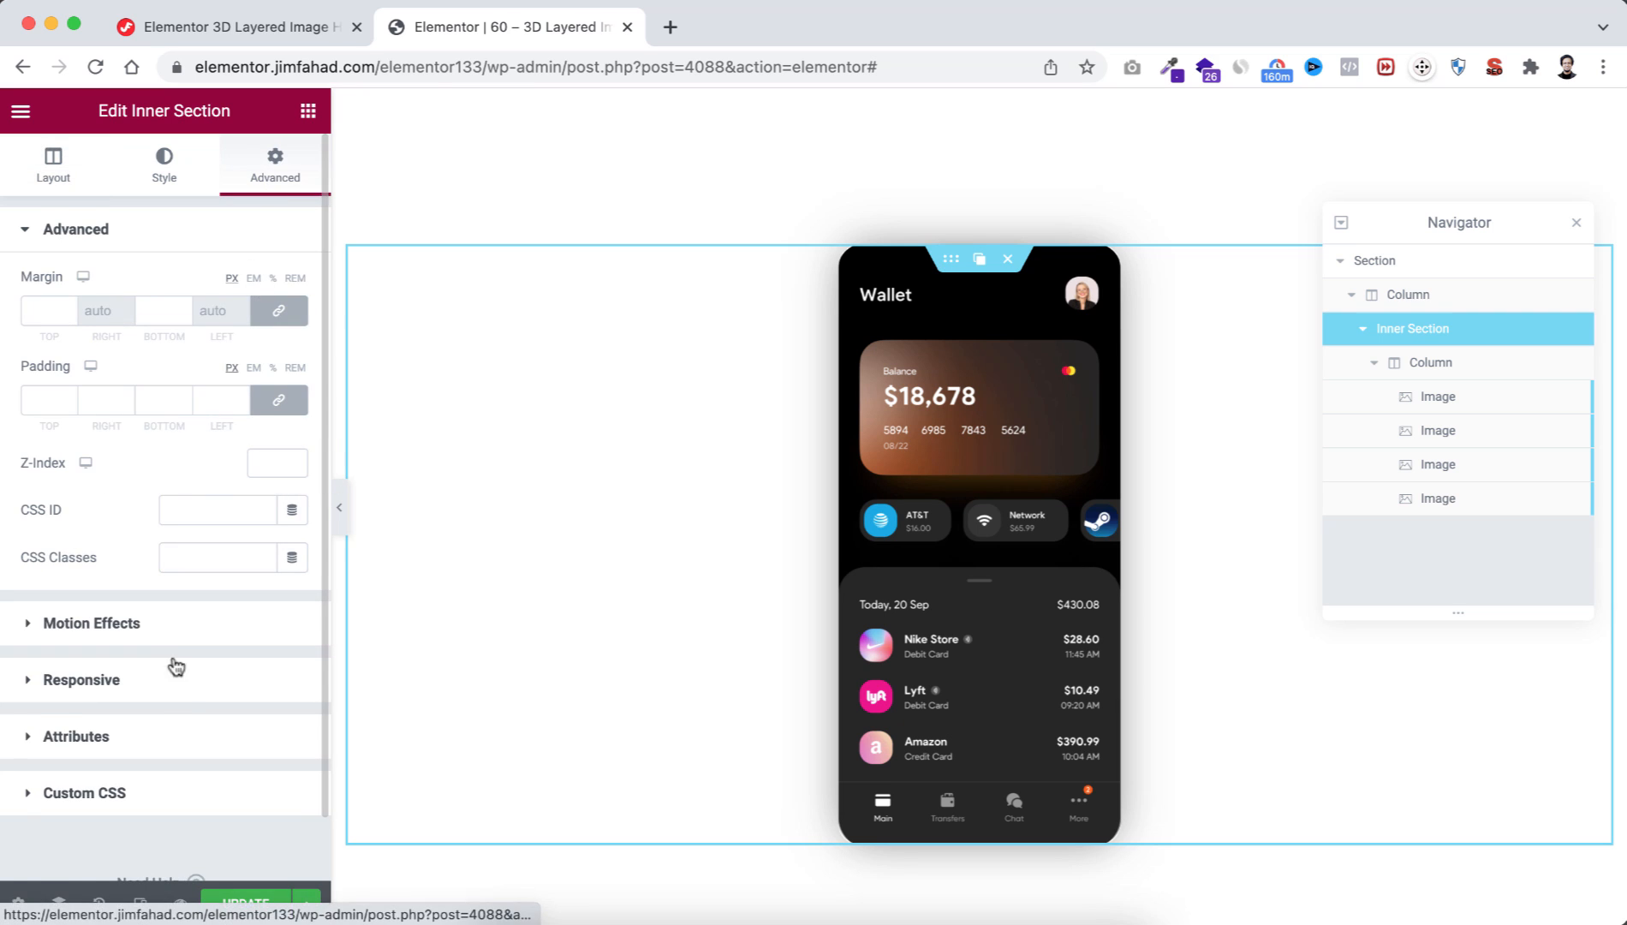
{"action": "scroll", "coordinate": [174, 710], "scroll_direction": "down", "scroll_amount": 2}
{"action": "left_click", "coordinate": [154, 733]}
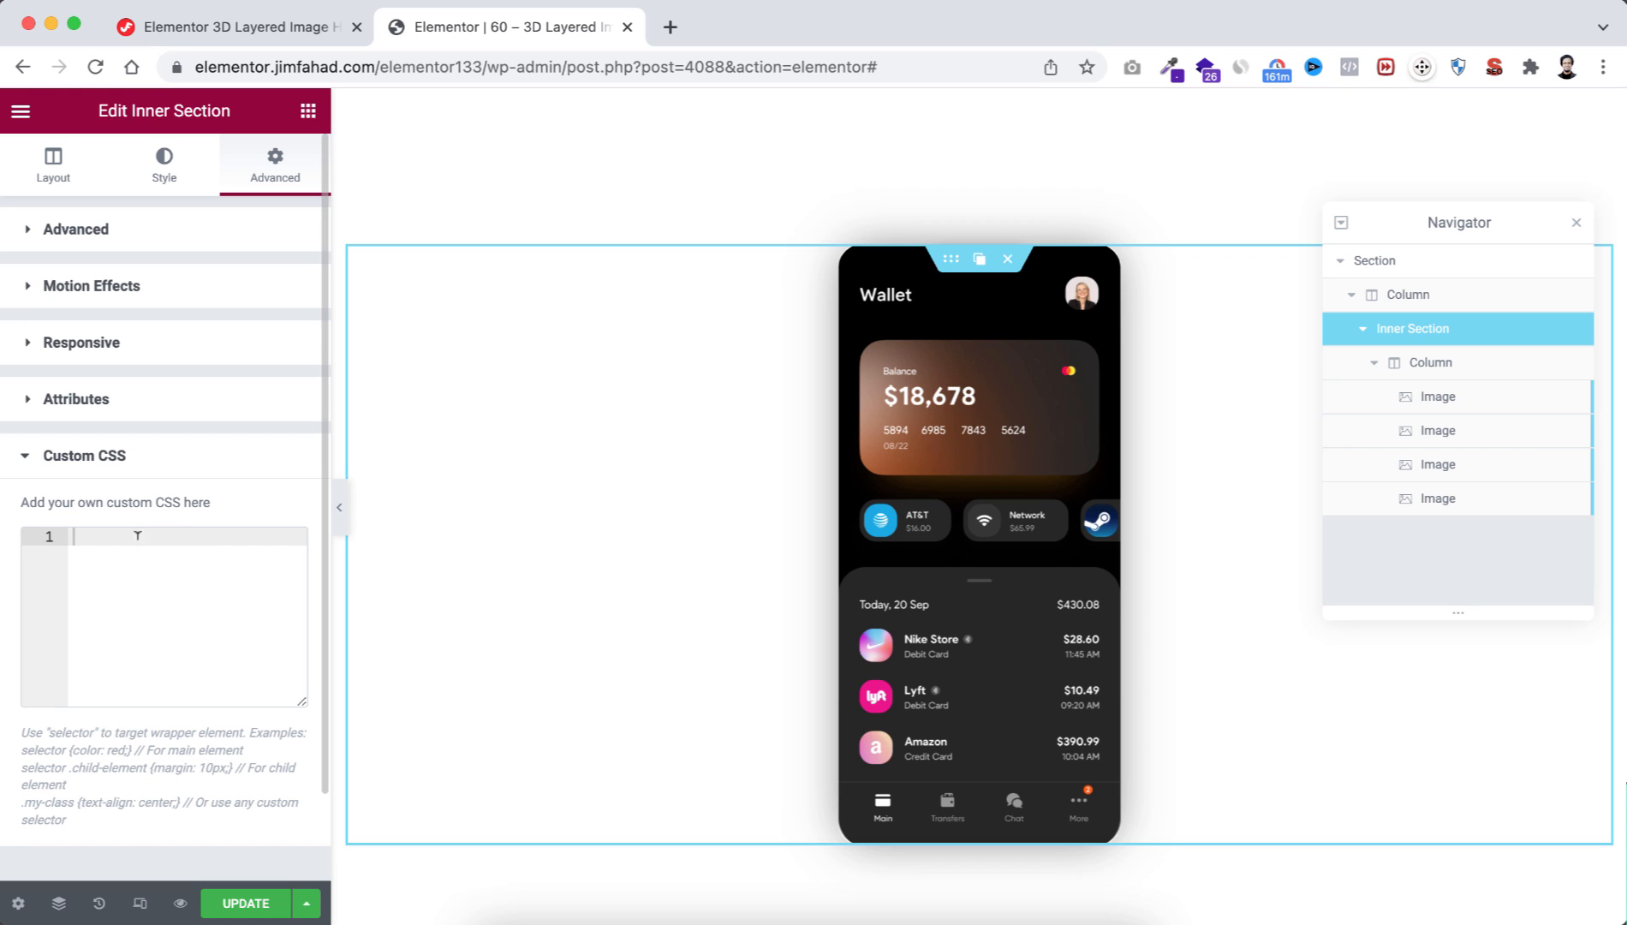
Step: Switch to the tutorial page and copy the full 3D Layered Hover Effect CSS code
{"action": "left_click", "coordinate": [253, 28]}
{"action": "scroll", "coordinate": [171, 529], "scroll_direction": "down", "scroll_amount": 2}
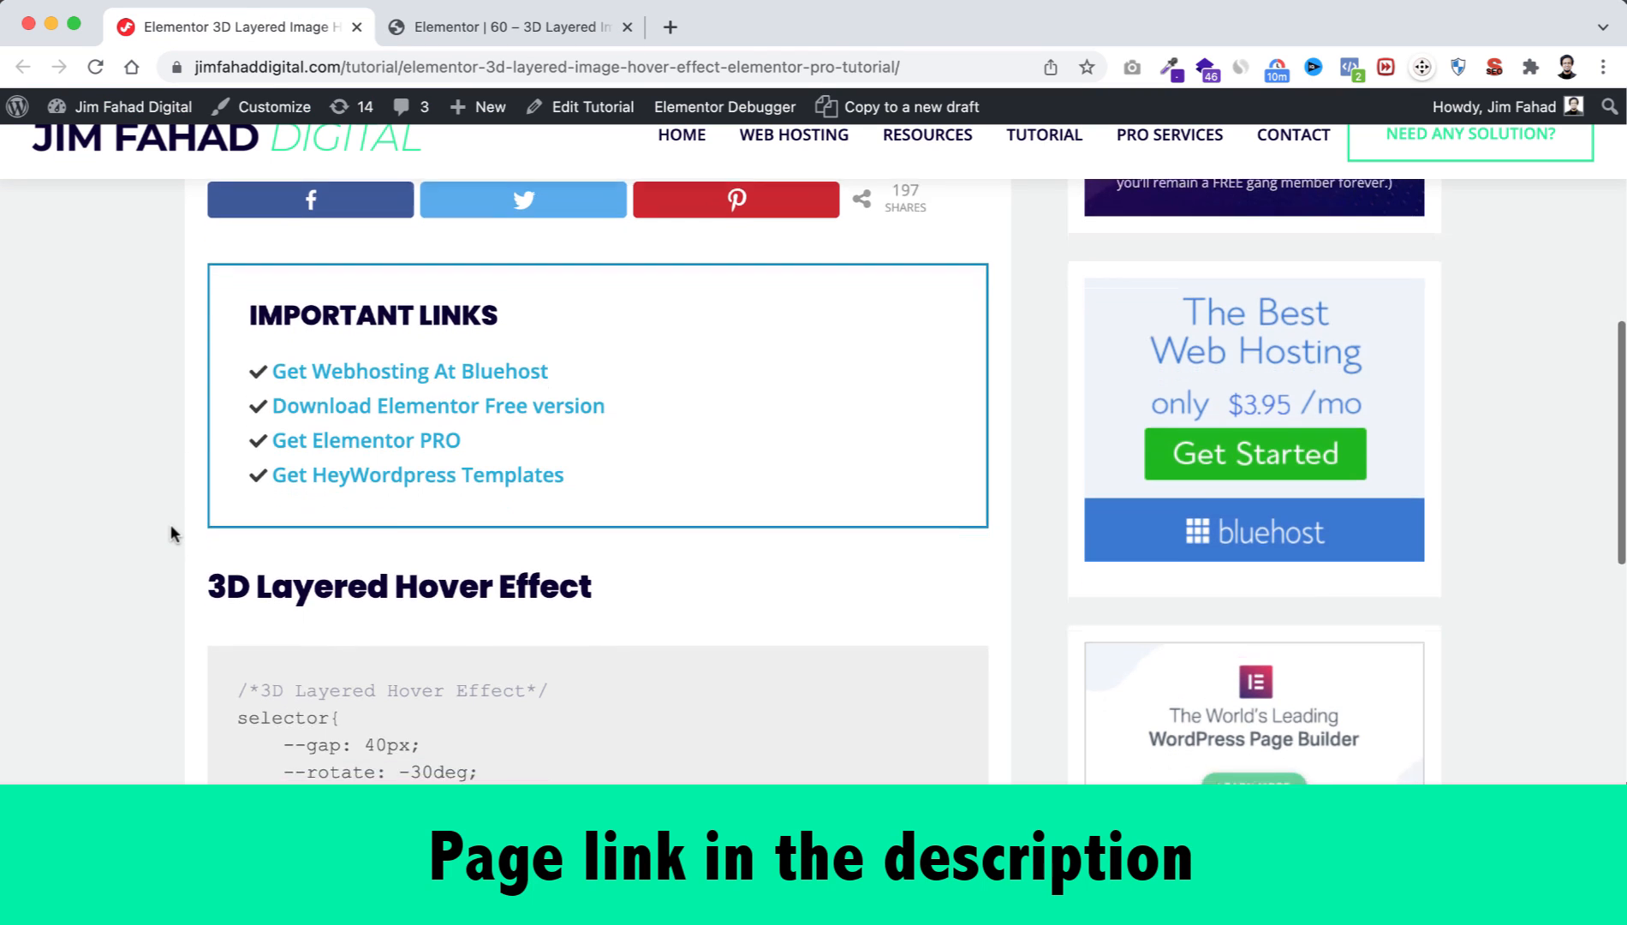
{"action": "scroll", "coordinate": [171, 531], "scroll_direction": "down", "scroll_amount": 5}
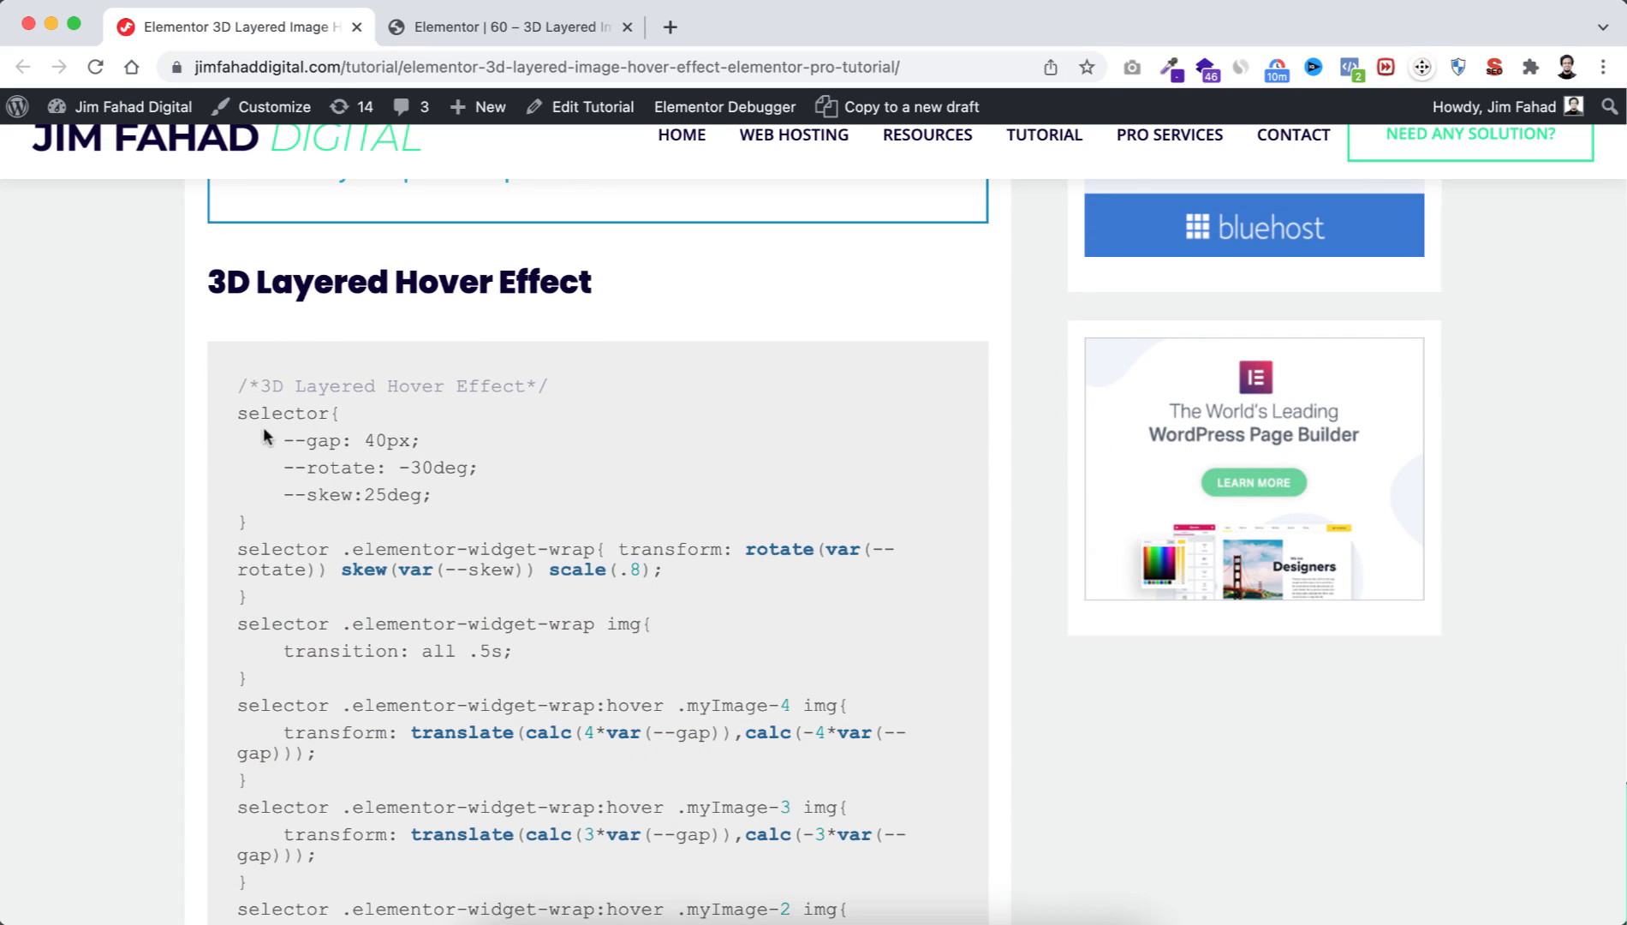
{"action": "left_click_drag", "start_coordinate": [237, 370], "coordinate": [322, 878]}
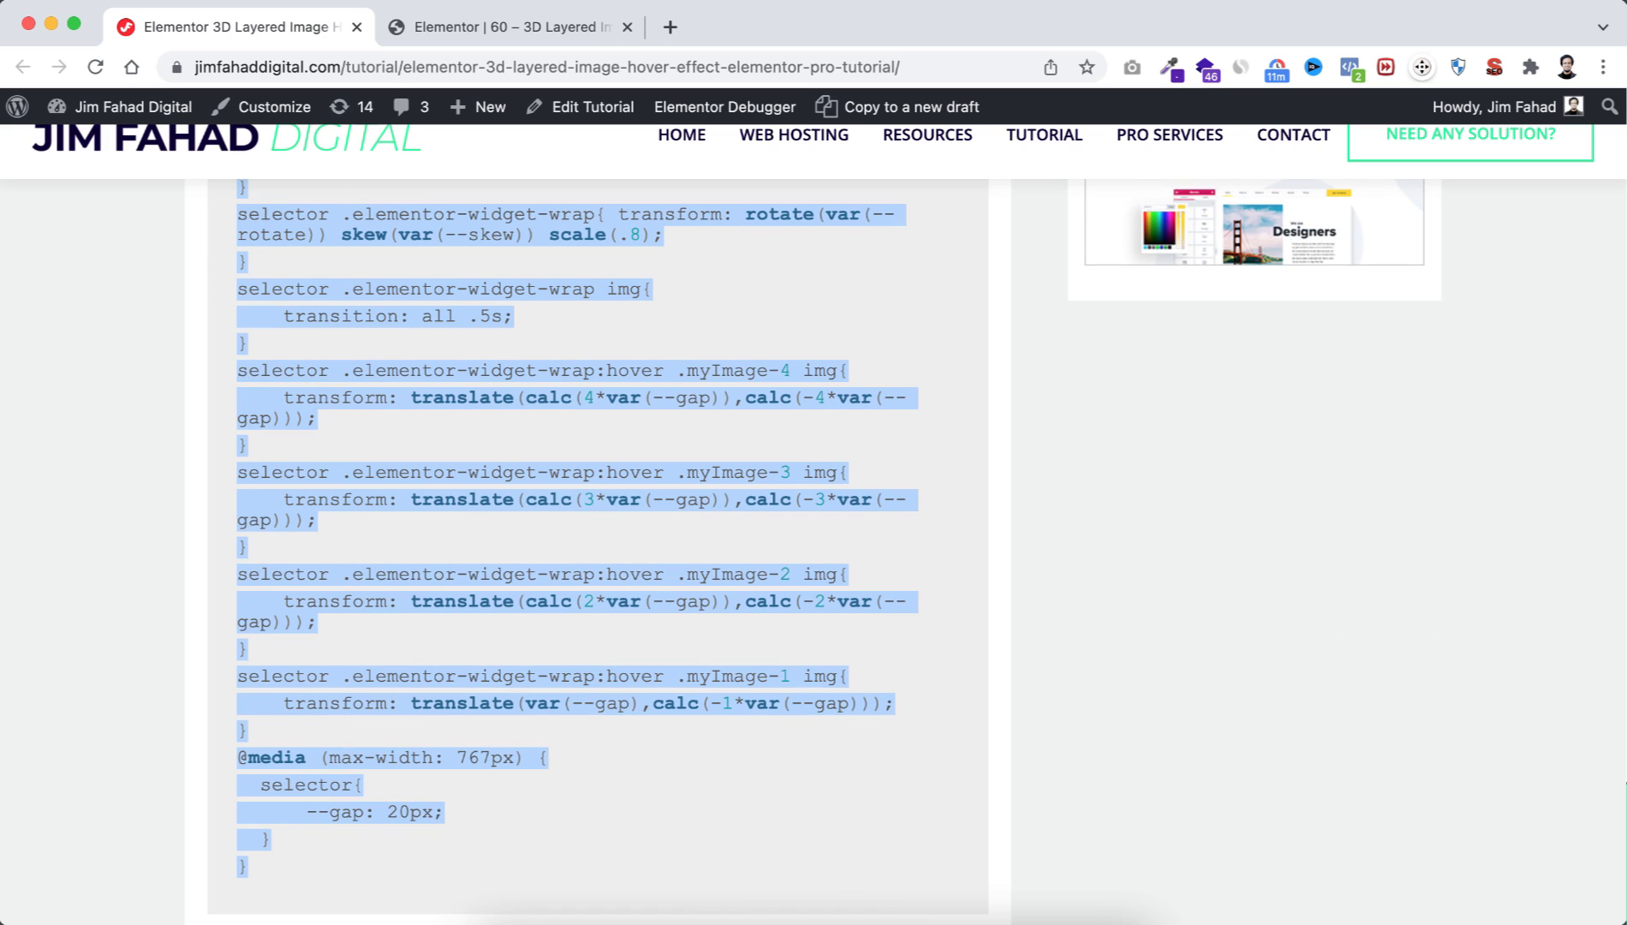
Step: Return to the Elementor editor and paste the copied hover effect code into the inner section's custom CSS
{"action": "left_click", "coordinate": [455, 28]}
{"action": "left_click", "coordinate": [143, 546]}
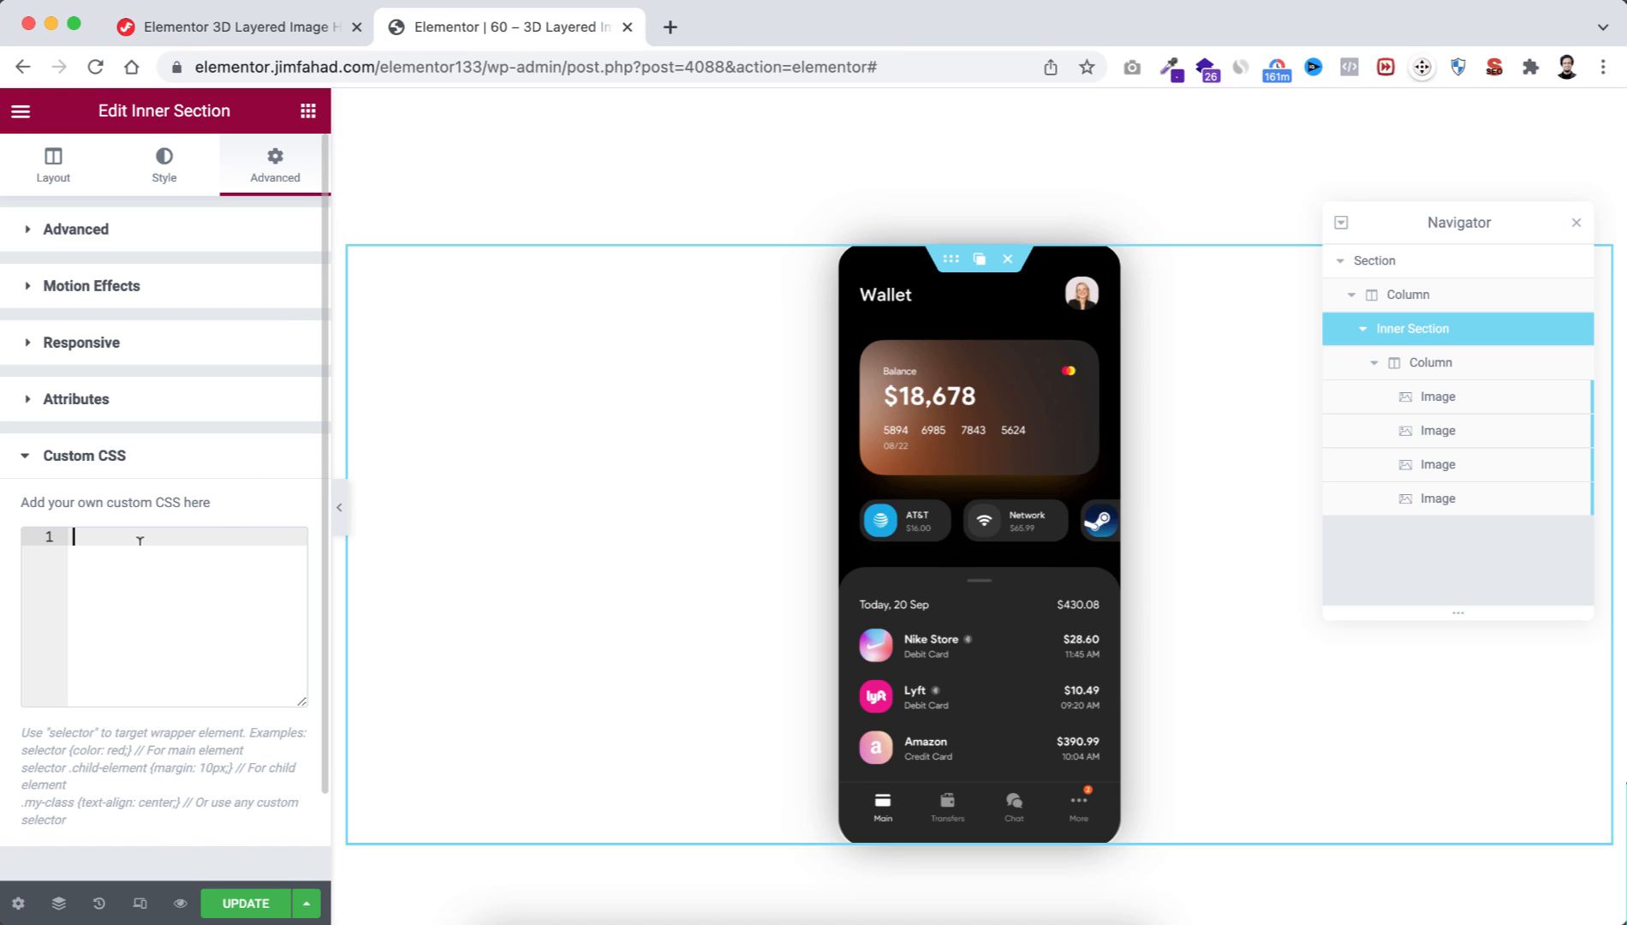
{"action": "key", "text": "super+v"}
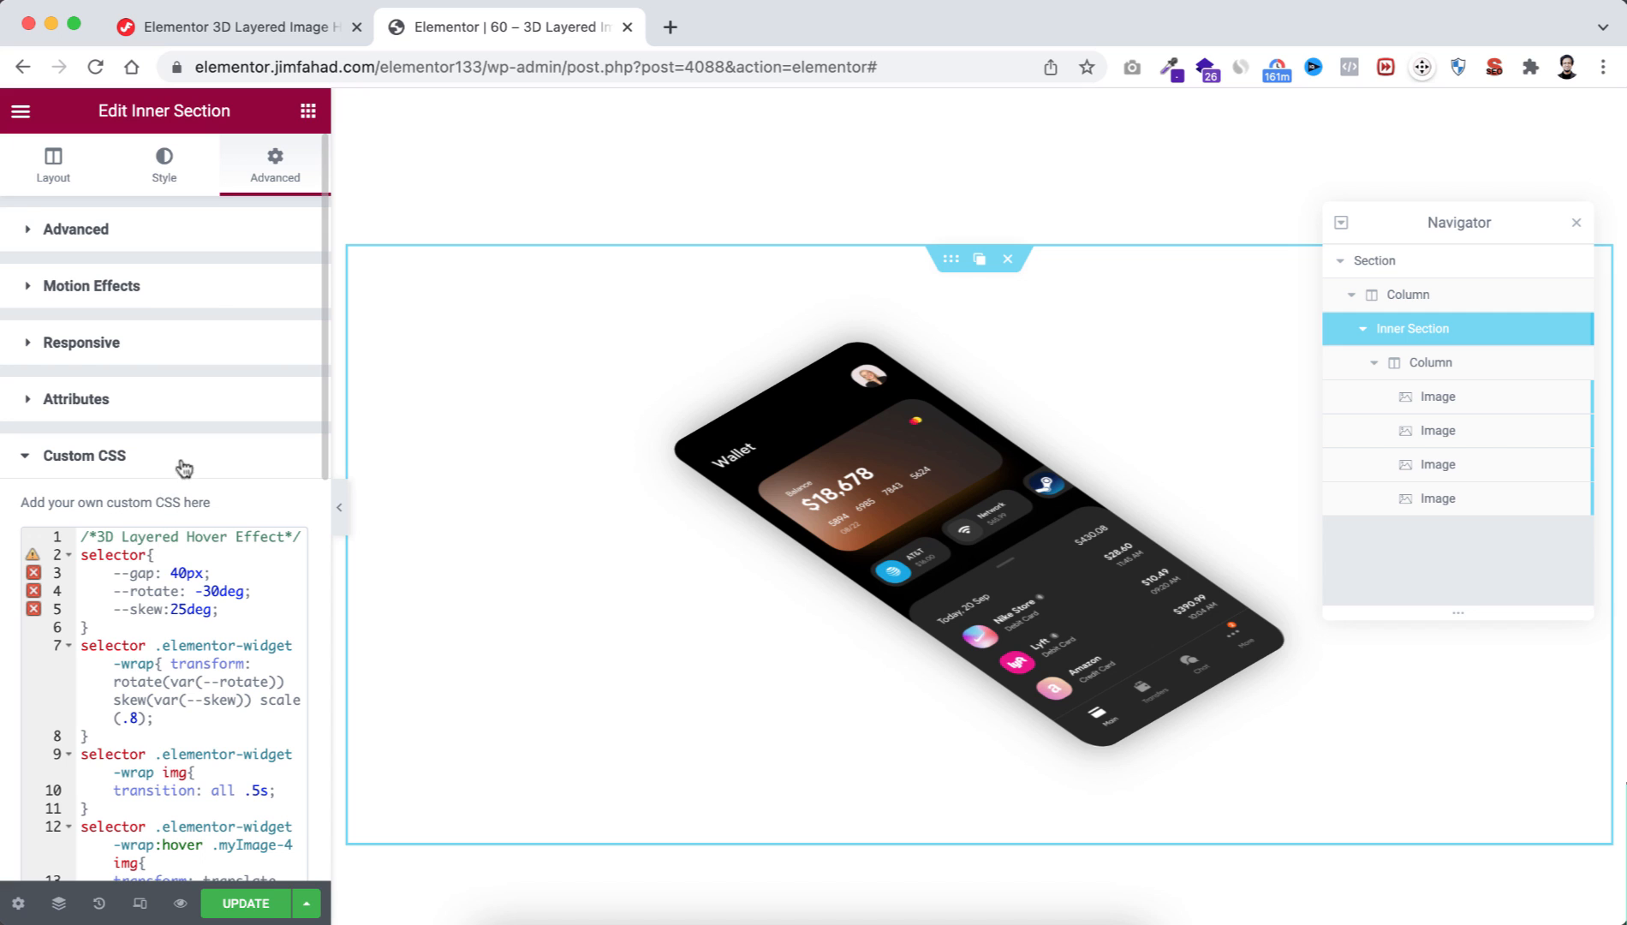
Step: Preview the layered hover effect with the editor panel collapsed and review the pasted CSS code
{"action": "left_click", "coordinate": [339, 500]}
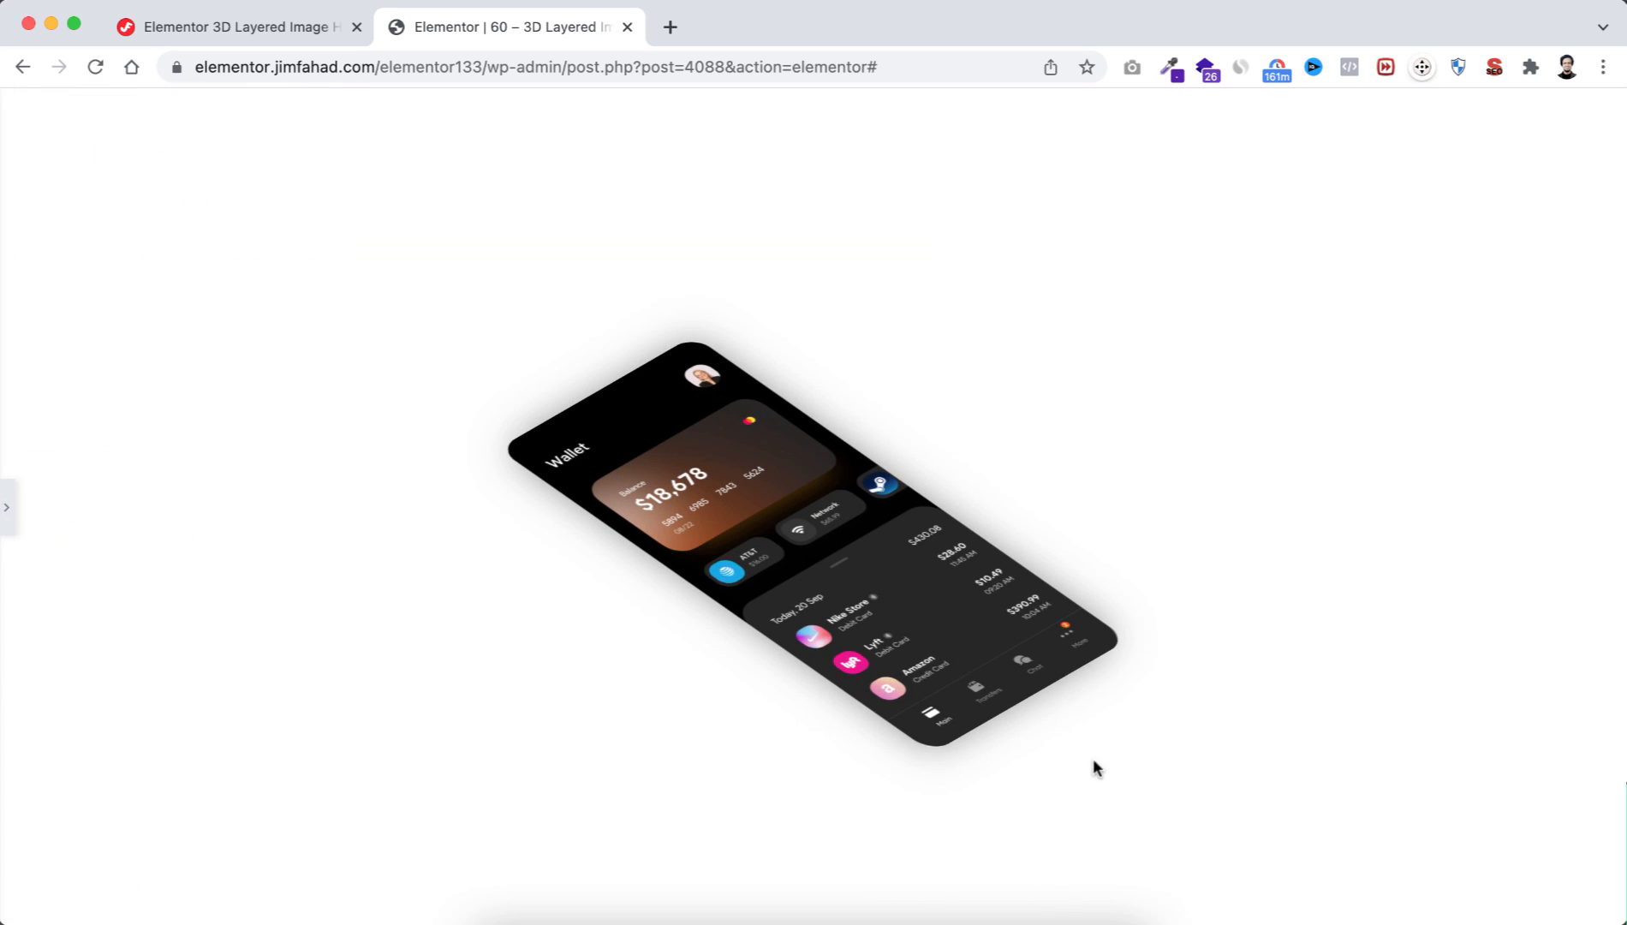
{"action": "mouse_move", "coordinate": [834, 504]}
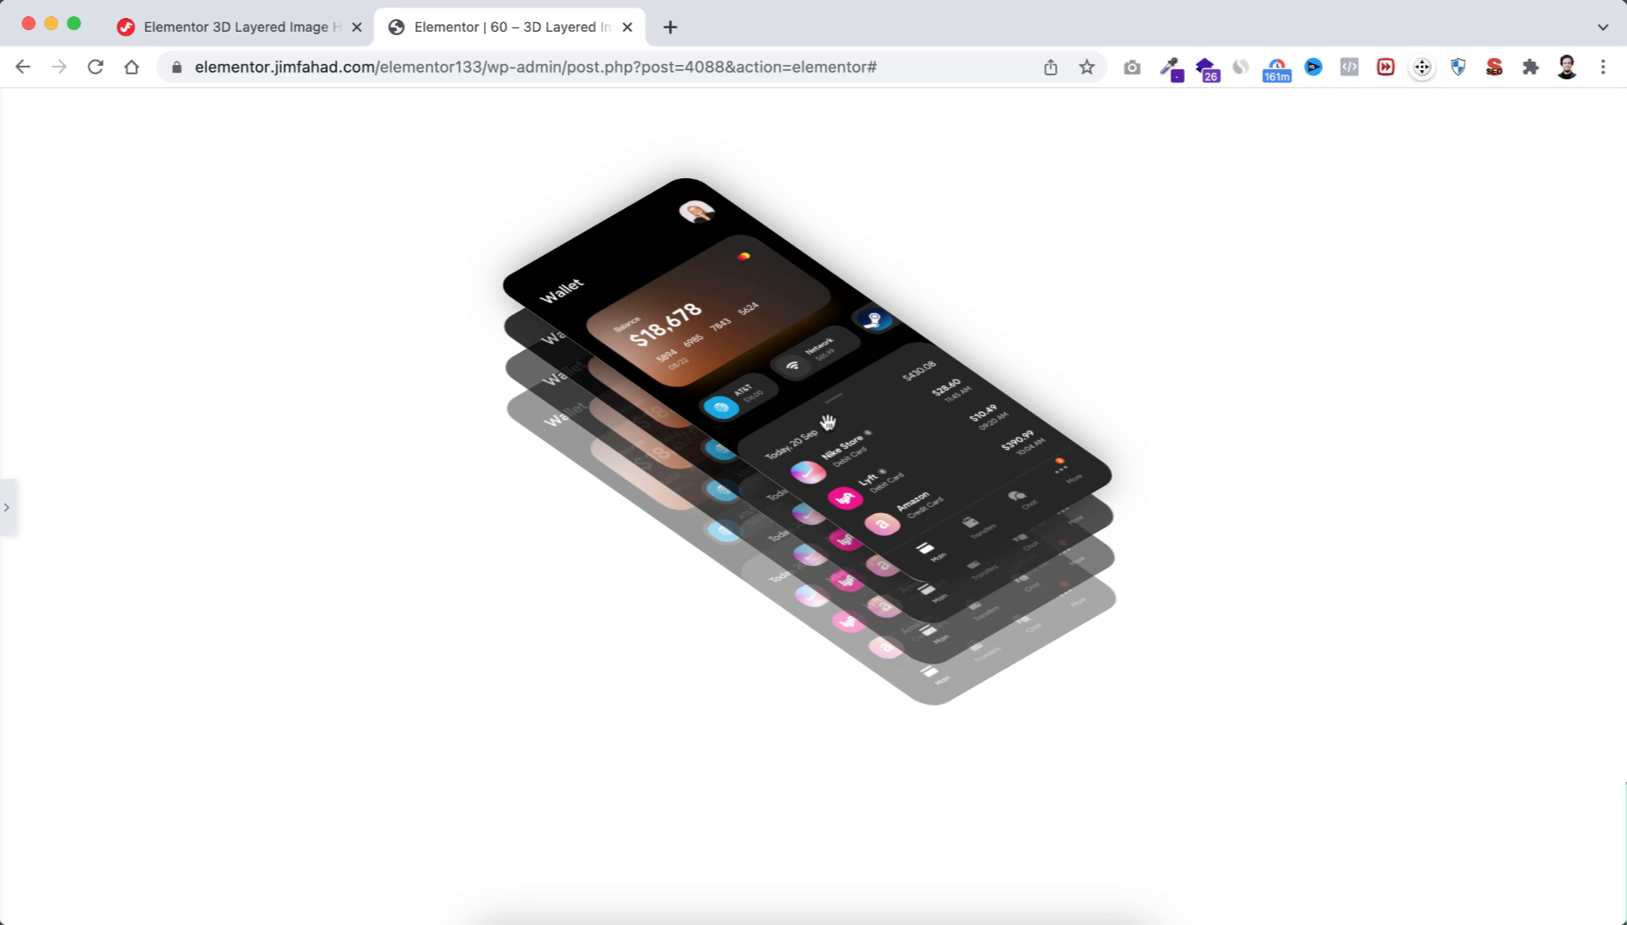
{"action": "left_click", "coordinate": [10, 511]}
{"action": "scroll", "coordinate": [170, 589], "scroll_direction": "down", "scroll_amount": 5}
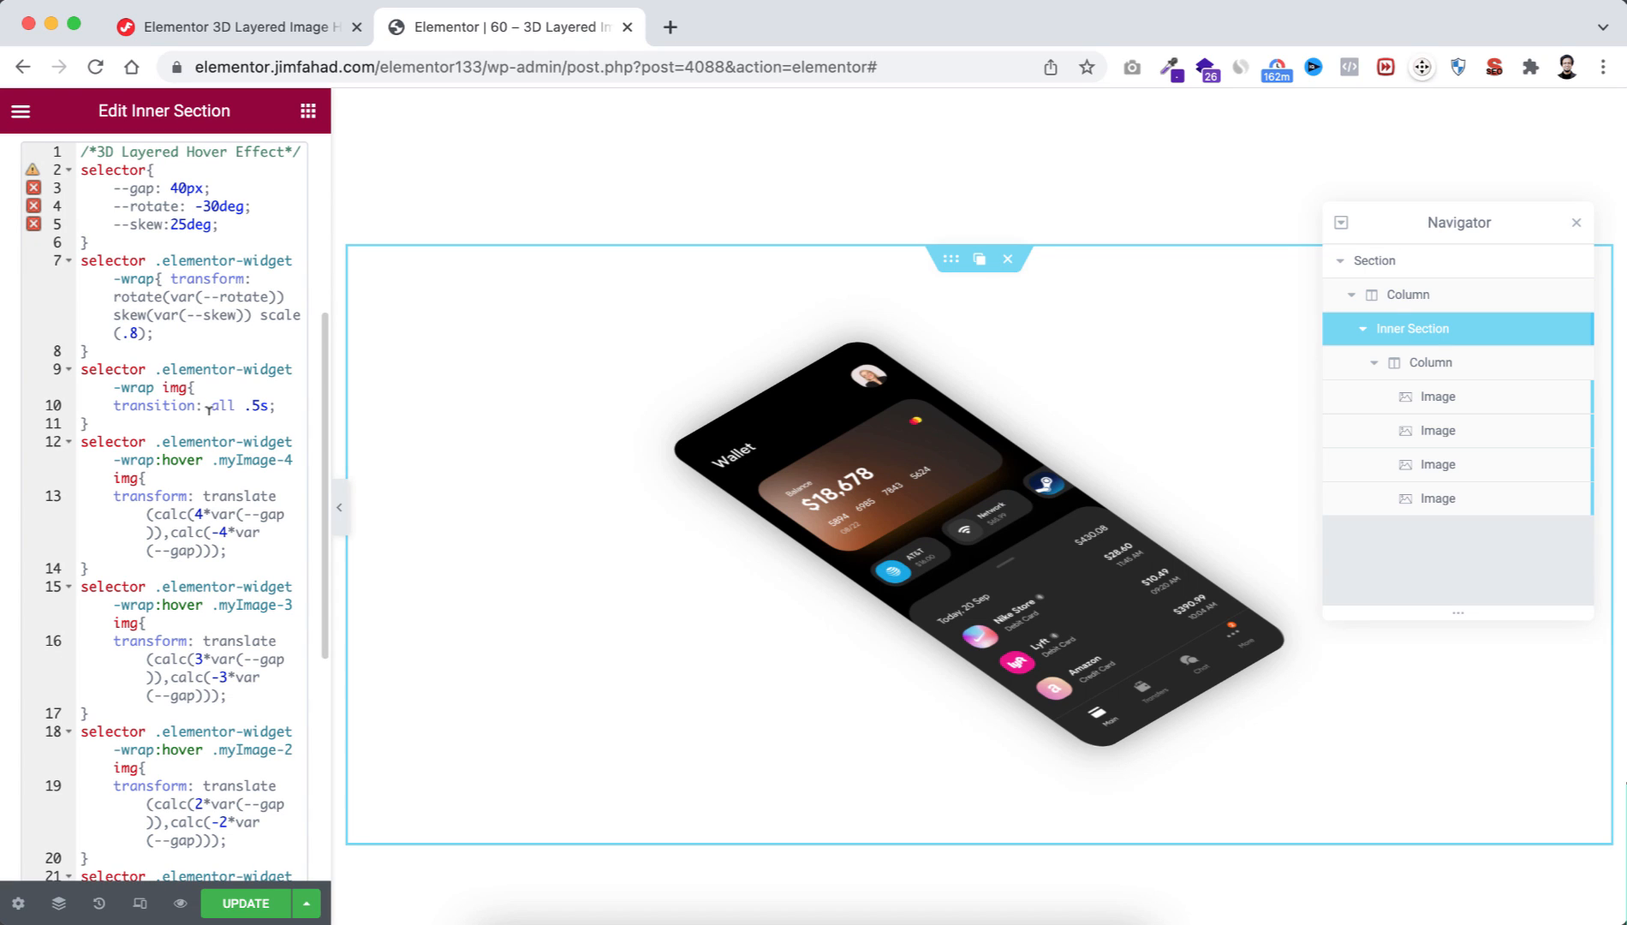
{"action": "scroll", "coordinate": [206, 518], "scroll_direction": "up", "scroll_amount": 5}
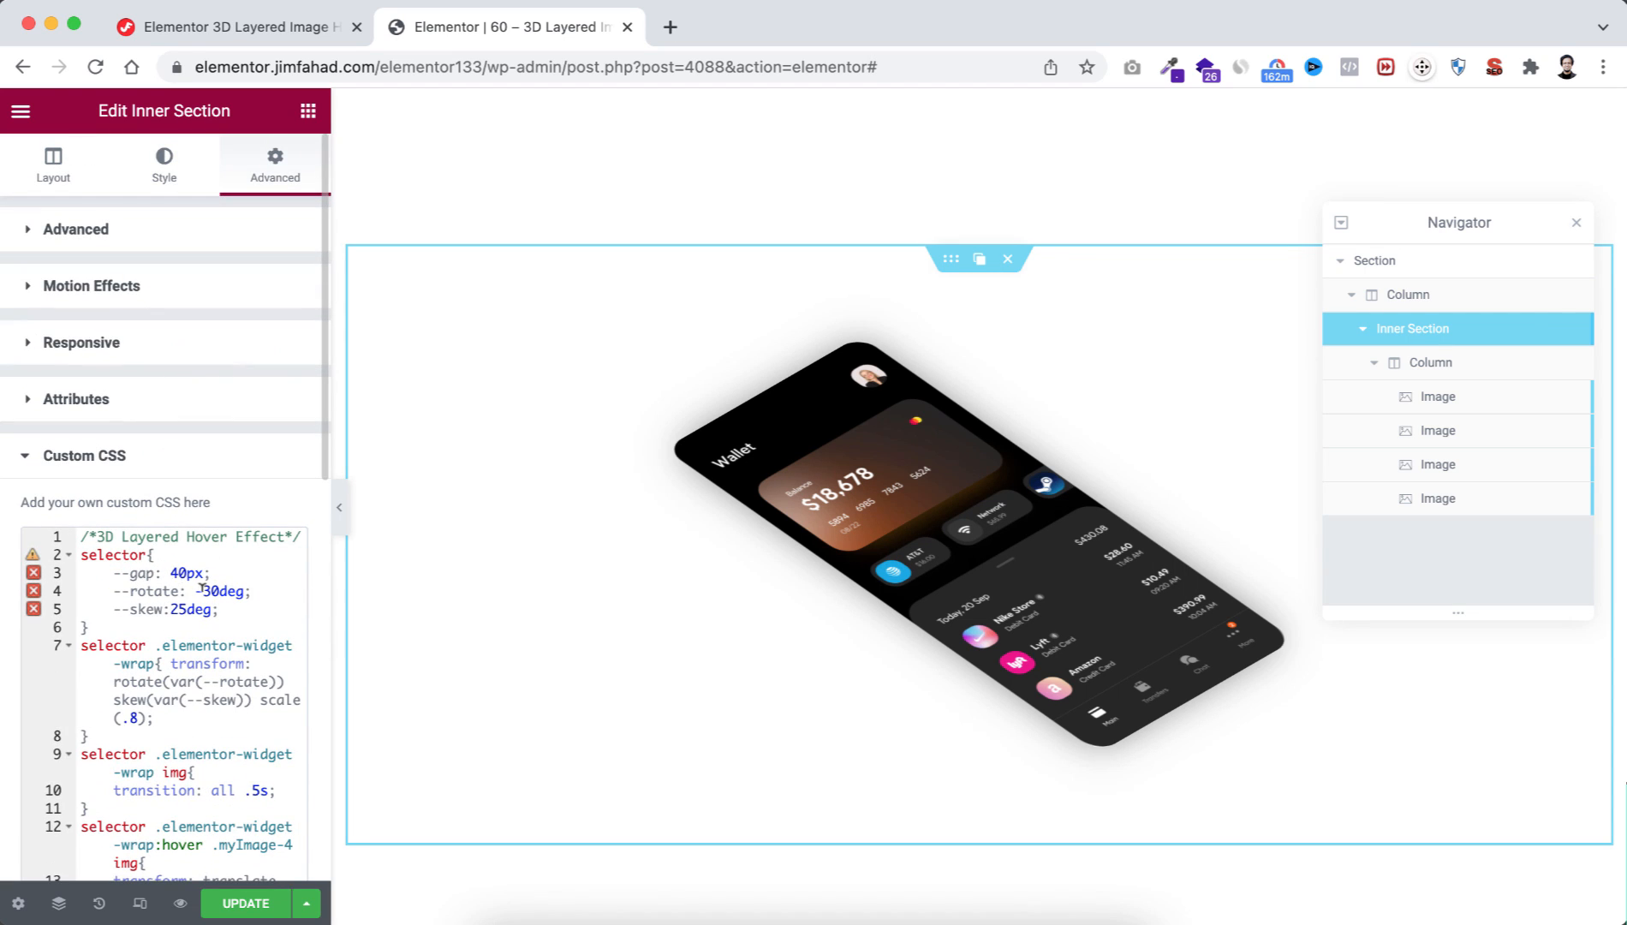
Step: Close the Navigator, try a --gap value of 60px in the custom CSS and restore it to 40px
{"action": "left_click", "coordinate": [1577, 223]}
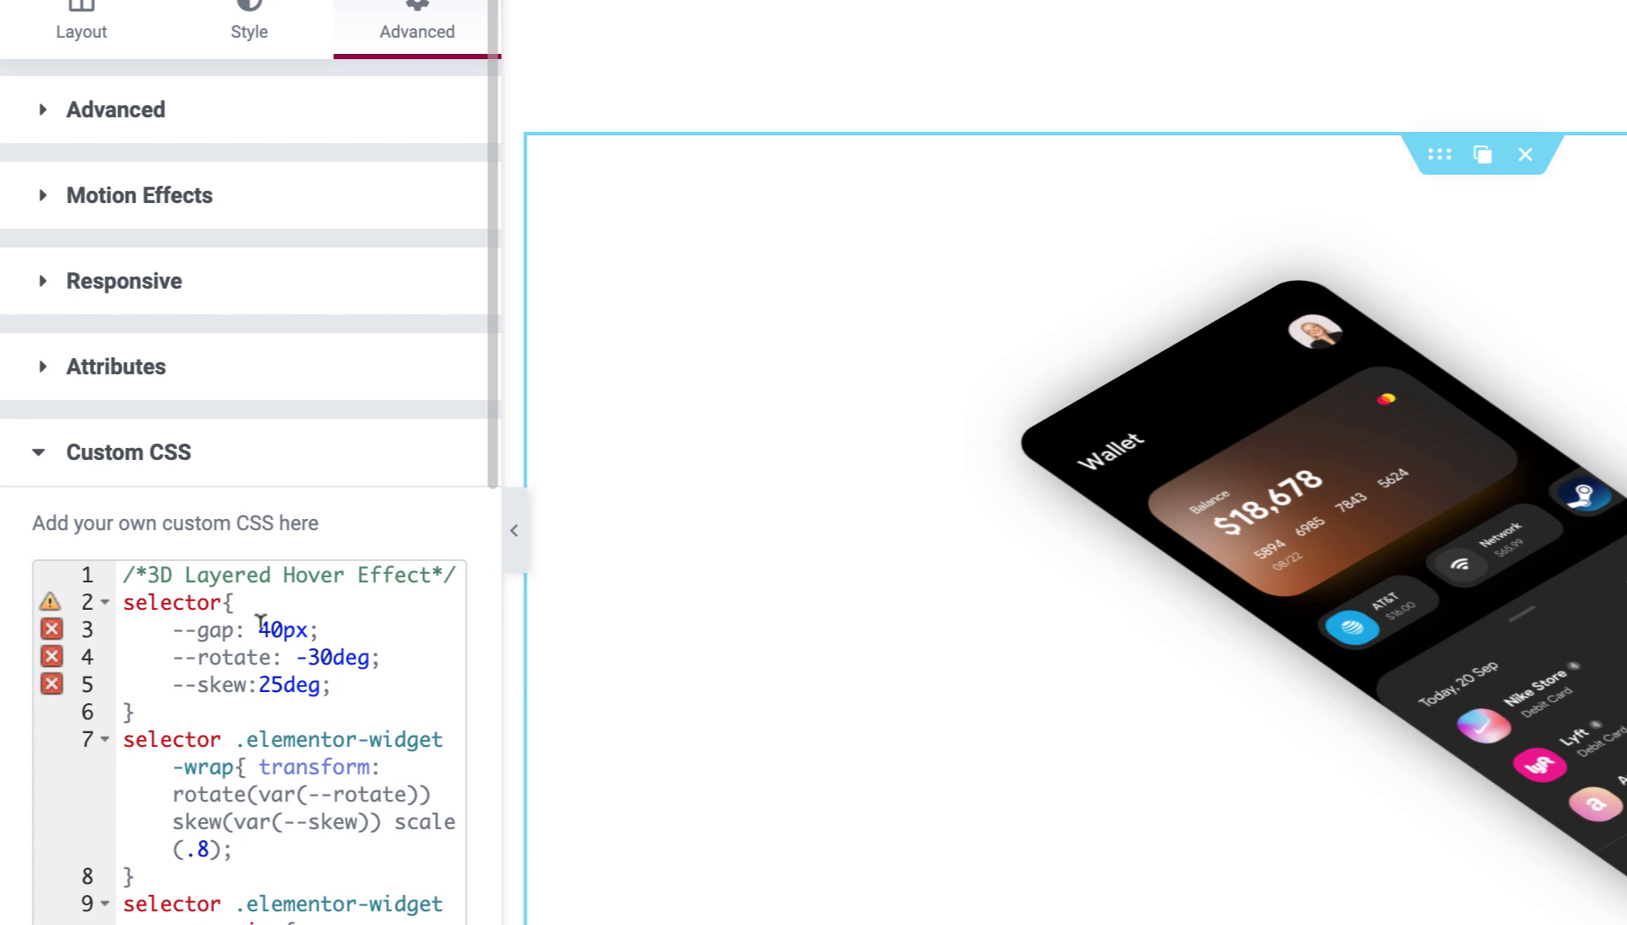
{"action": "left_click_drag", "start_coordinate": [261, 627], "coordinate": [269, 627]}
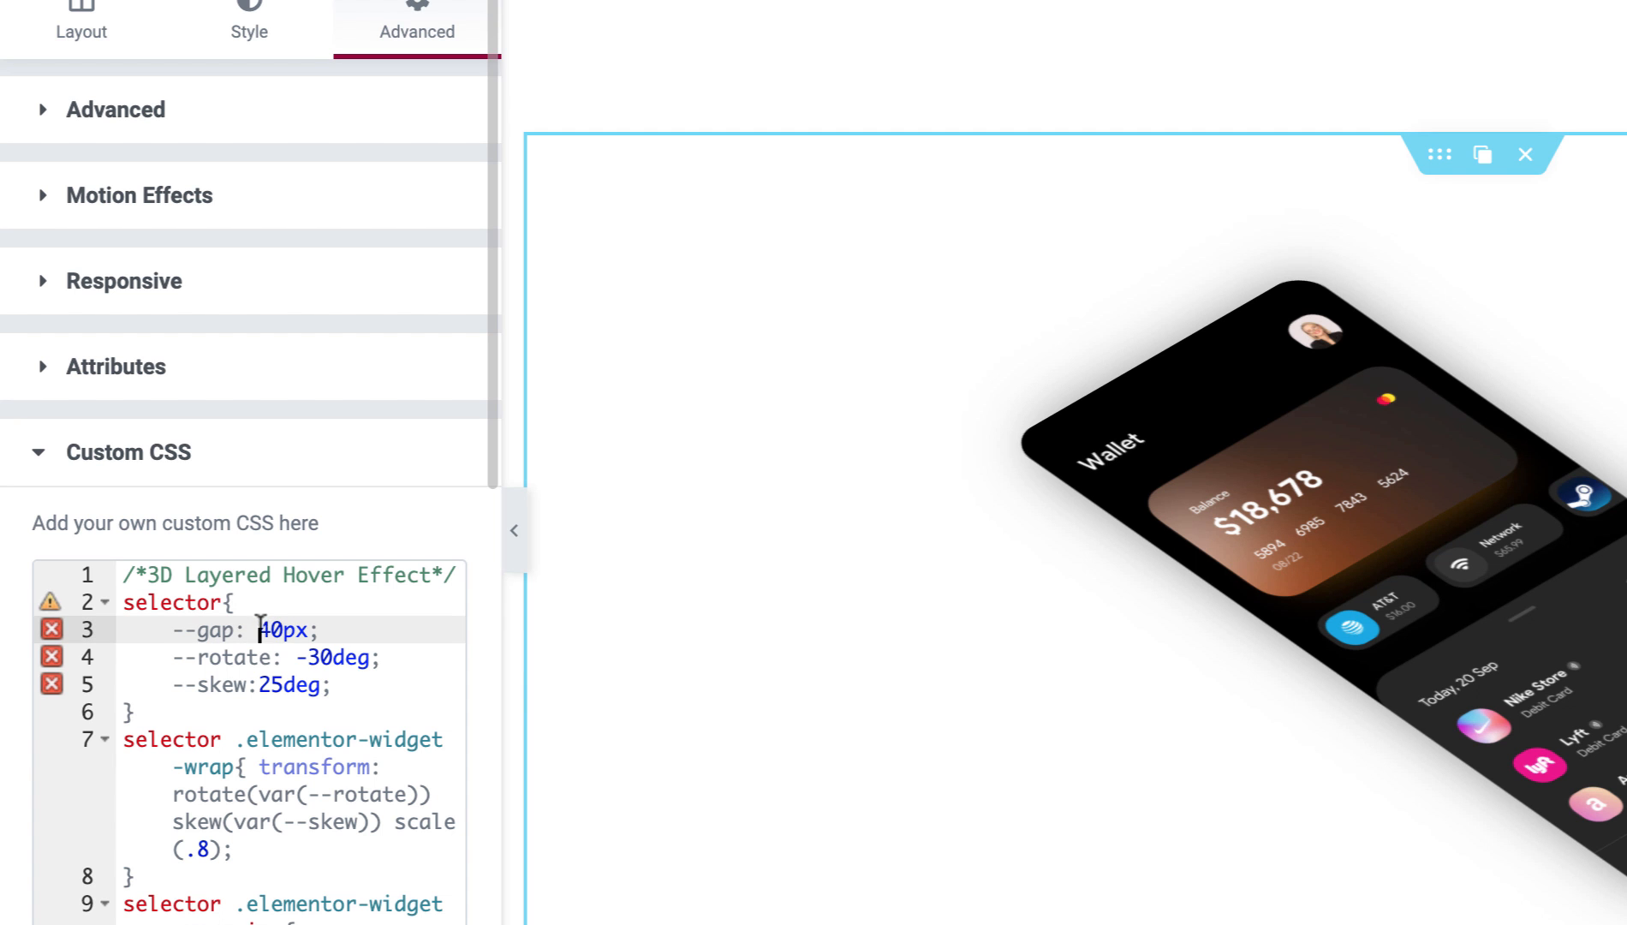
{"action": "type", "text": "6"}
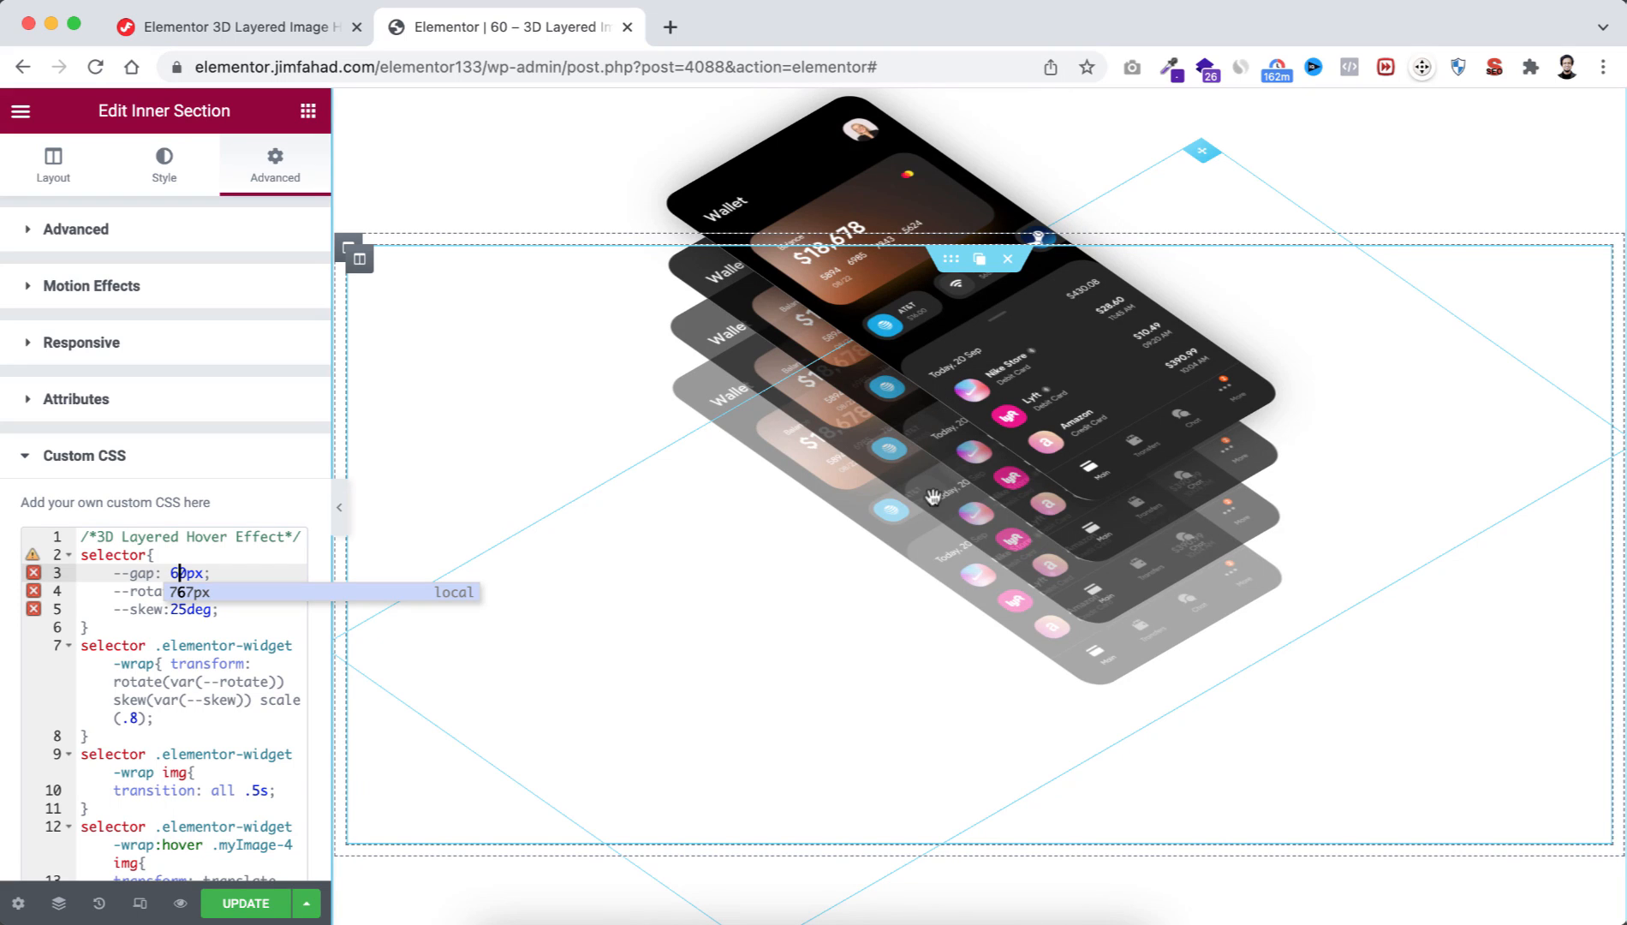
{"action": "left_click", "coordinate": [171, 572]}
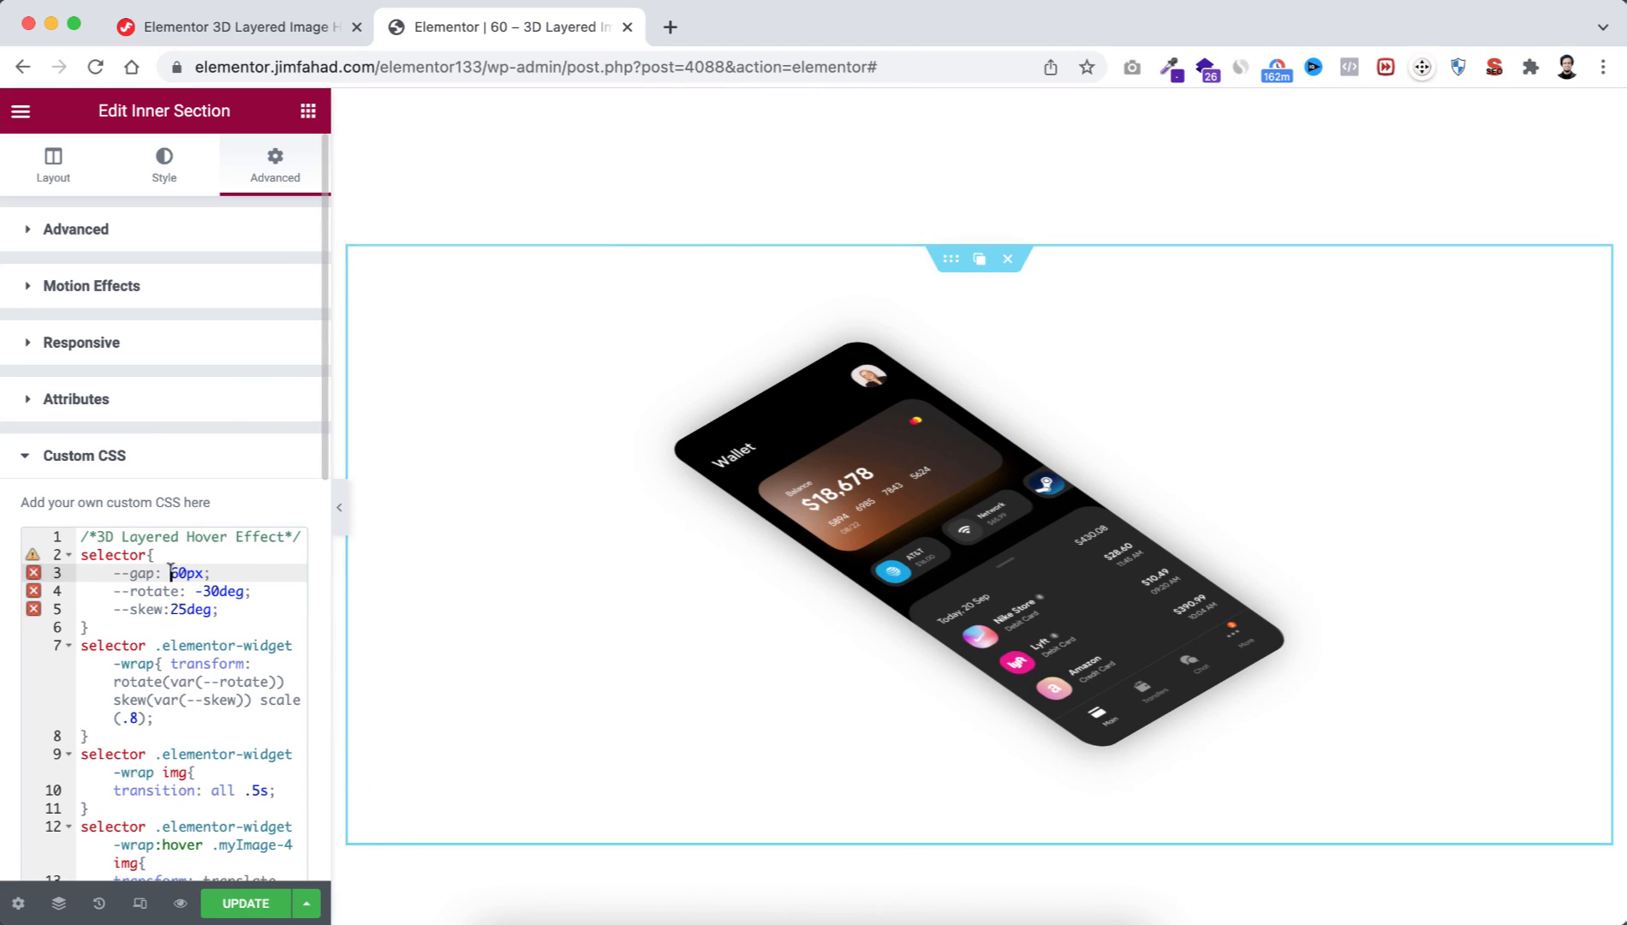
{"action": "type", "text": "4"}
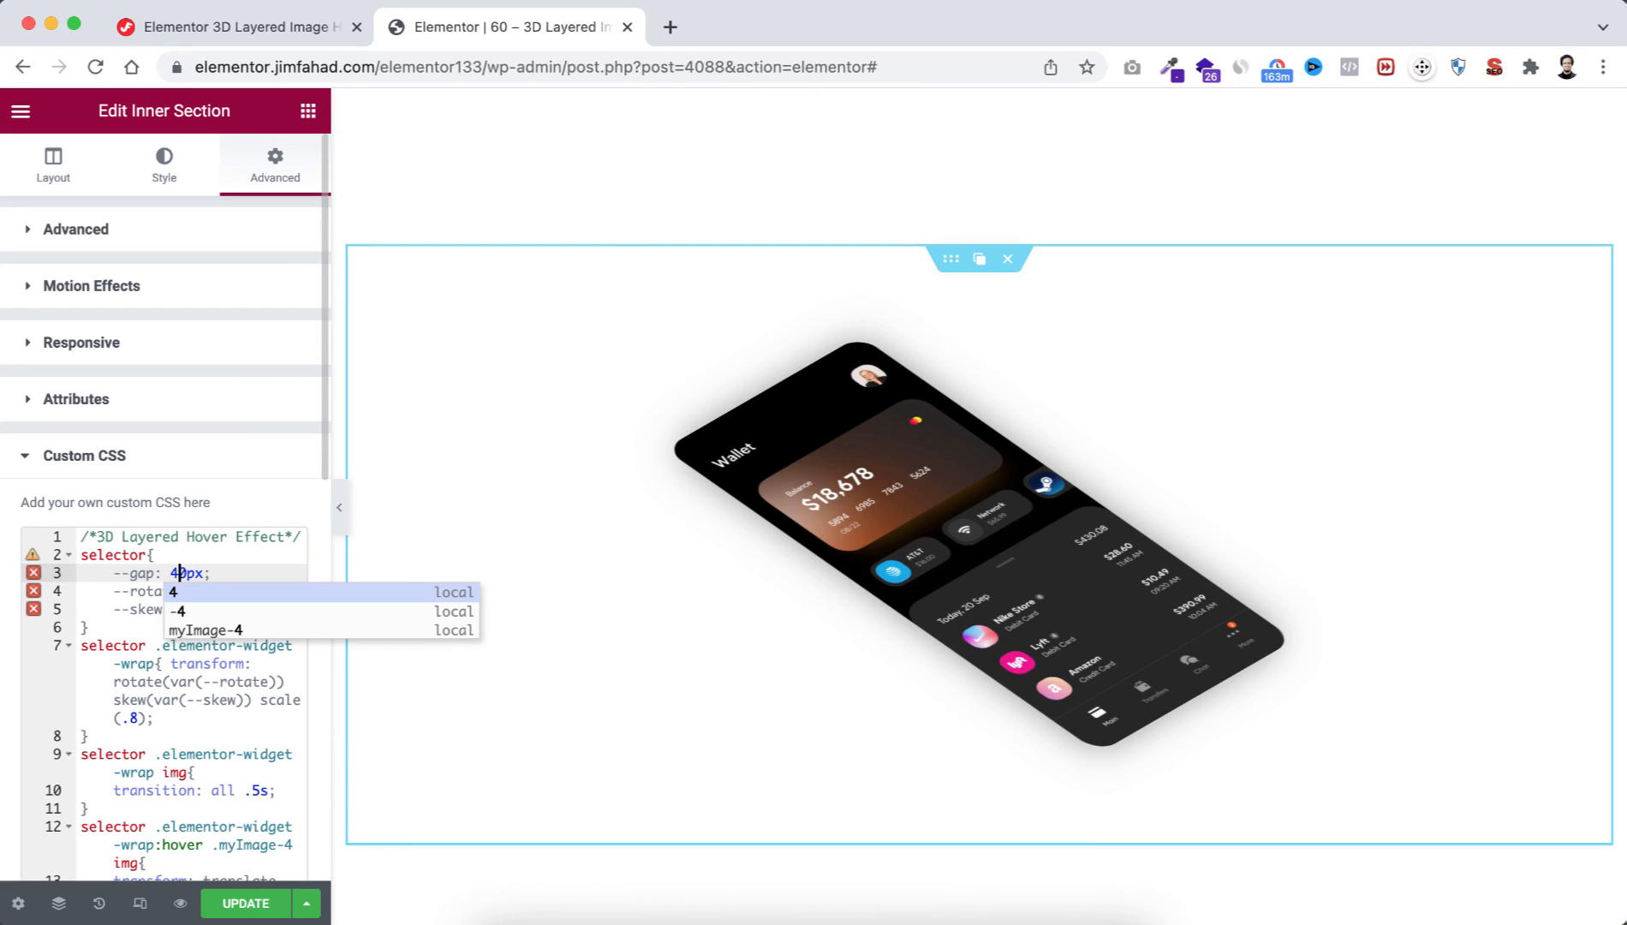
Step: Try a --rotate value of -10deg in the custom CSS and restore it to -30deg
{"action": "left_click", "coordinate": [148, 590]}
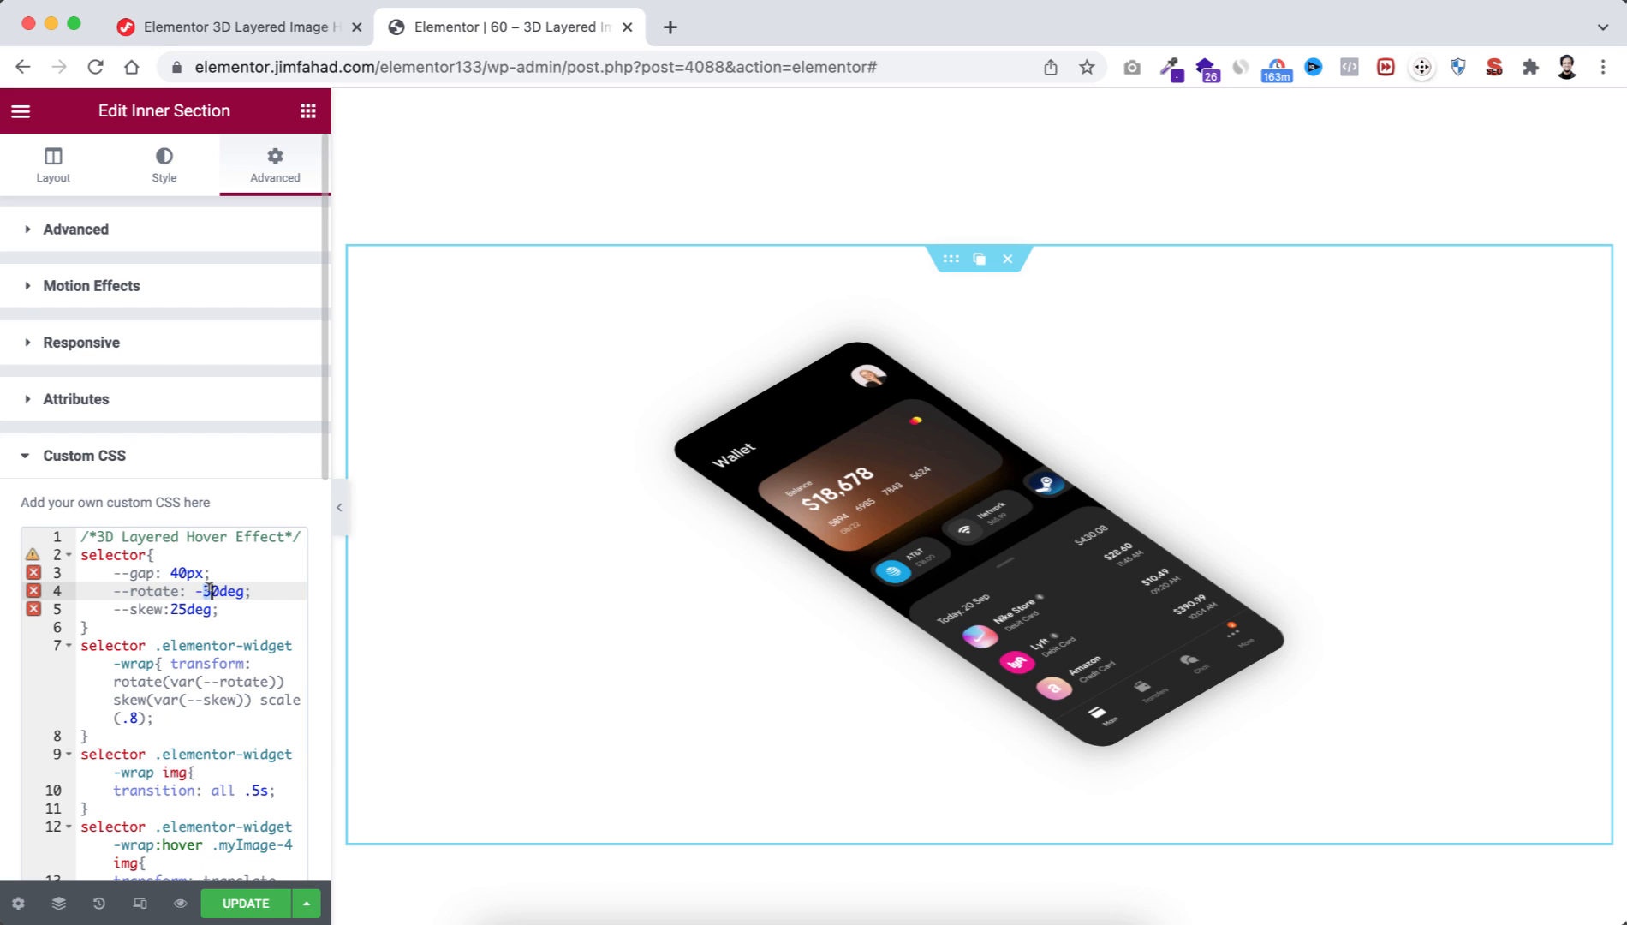
{"action": "type", "text": "1"}
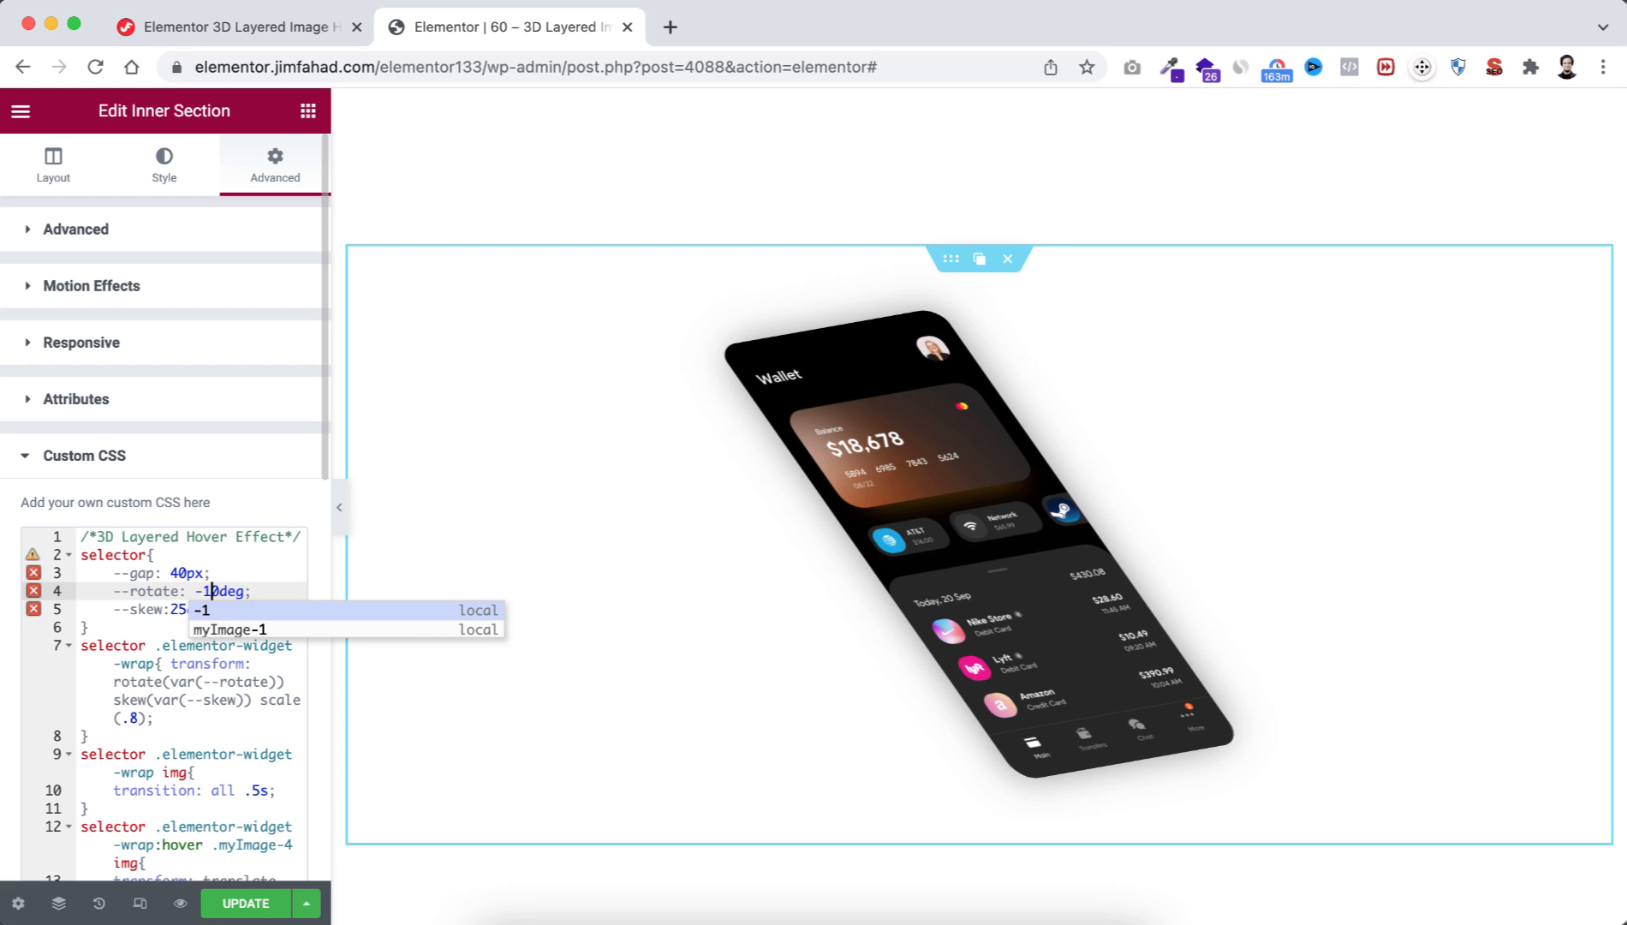
{"action": "key", "text": "BackSpace"}
{"action": "type", "text": "3"}
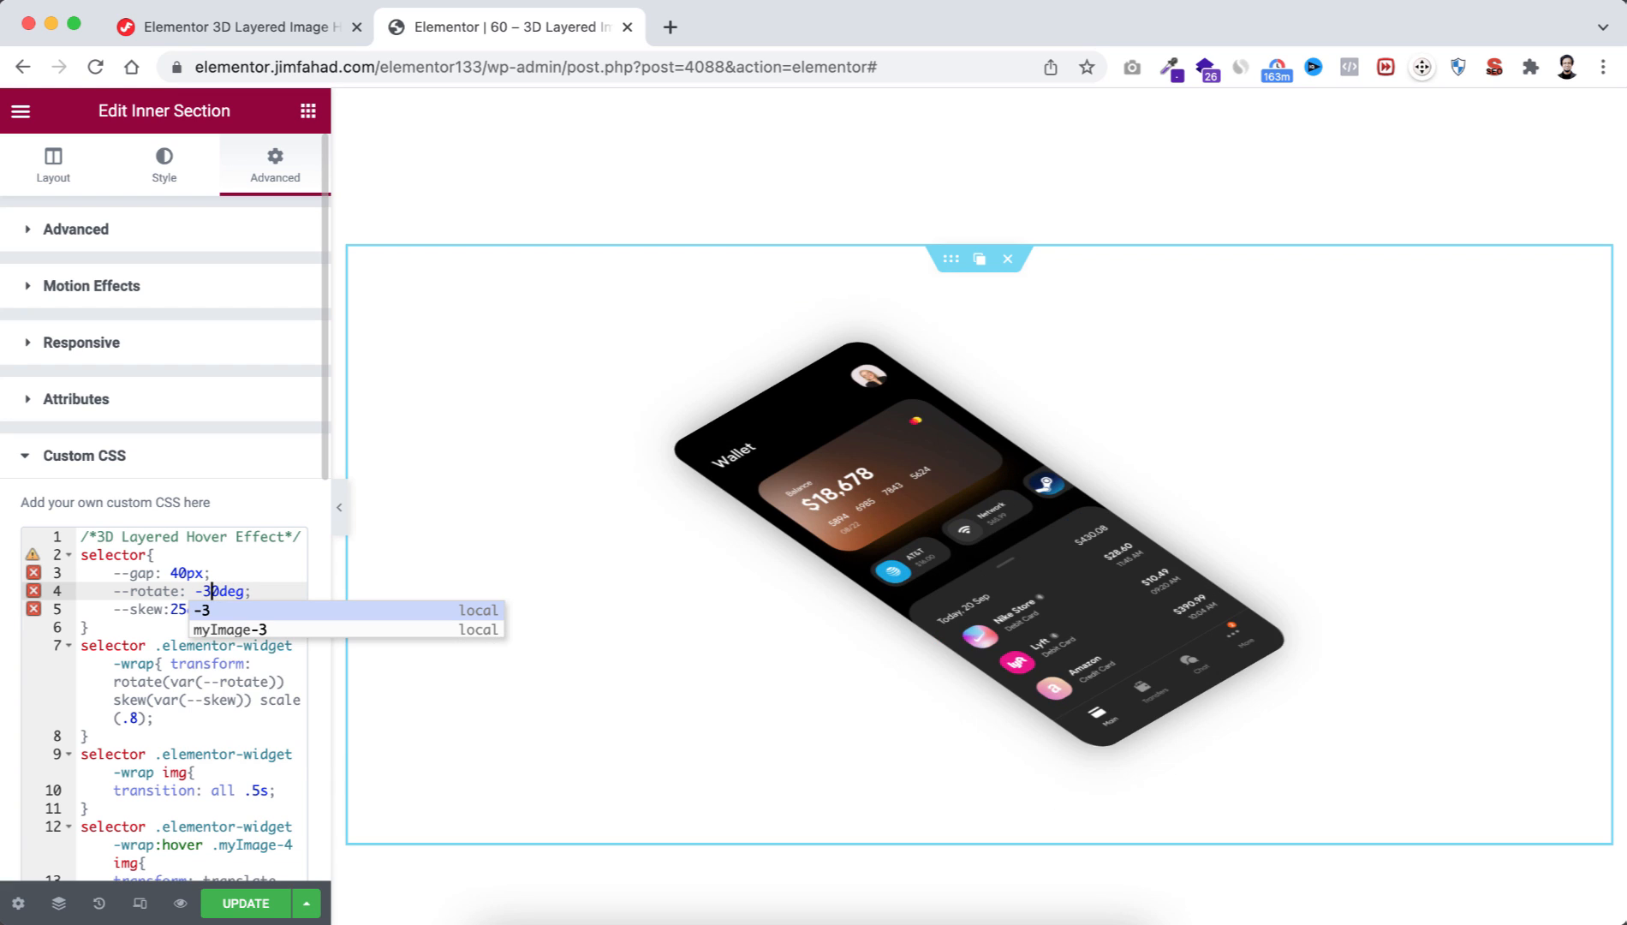
Step: Try a --skew value of 5deg in the custom CSS and restore it to 25deg
{"action": "left_click", "coordinate": [164, 609]}
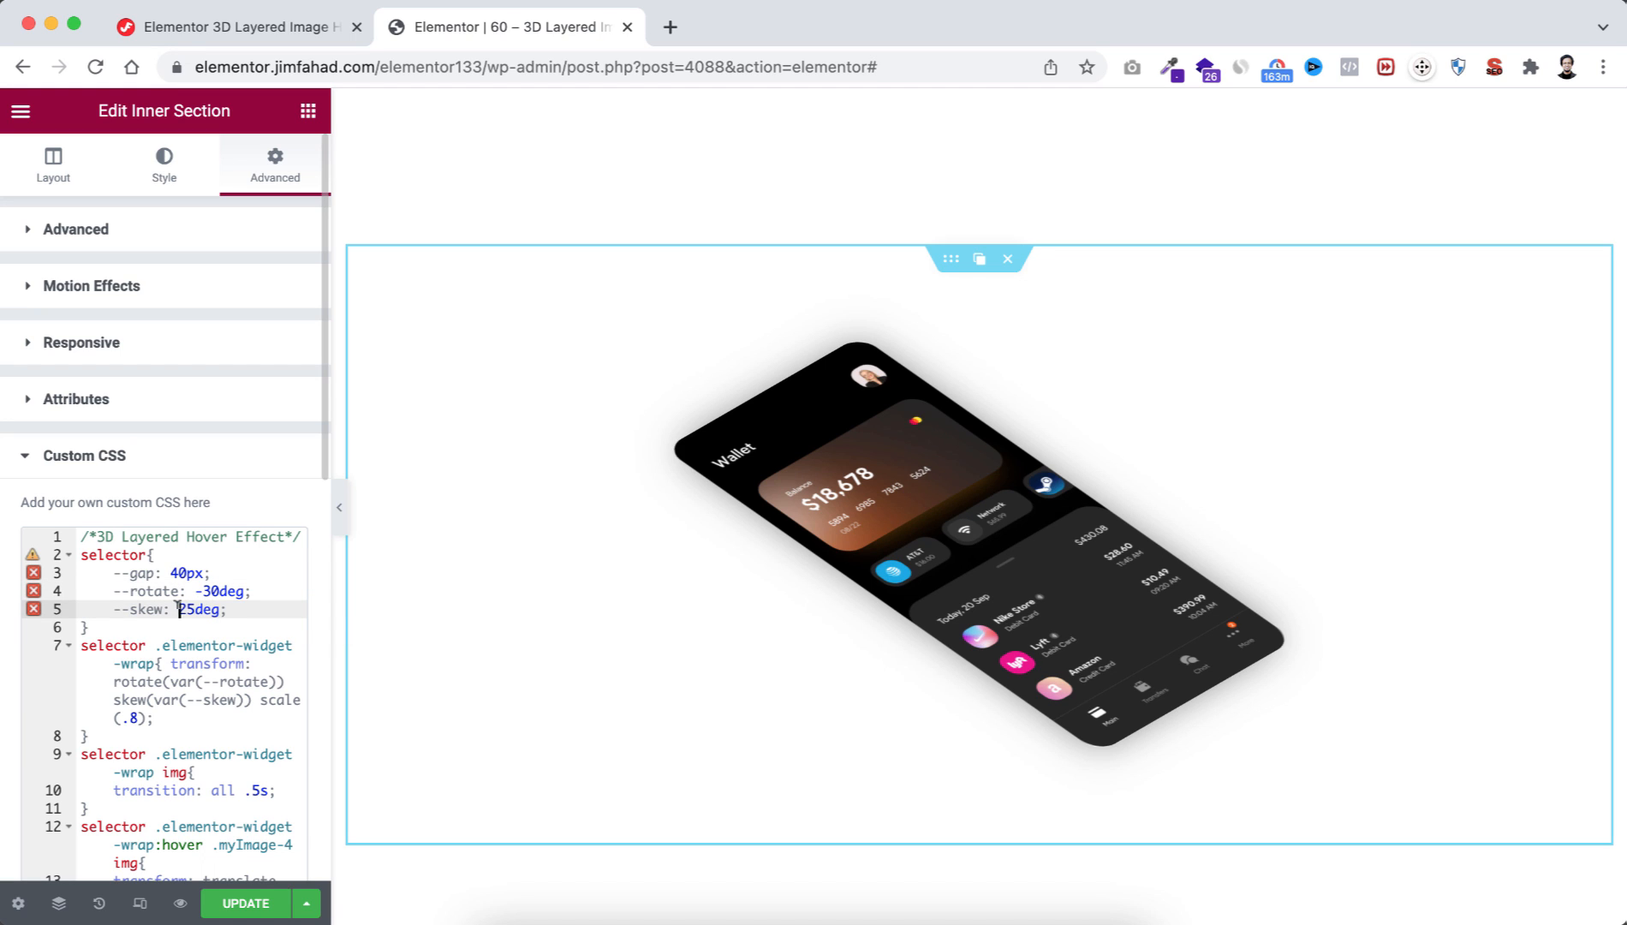
{"action": "key", "text": "BackSpace"}
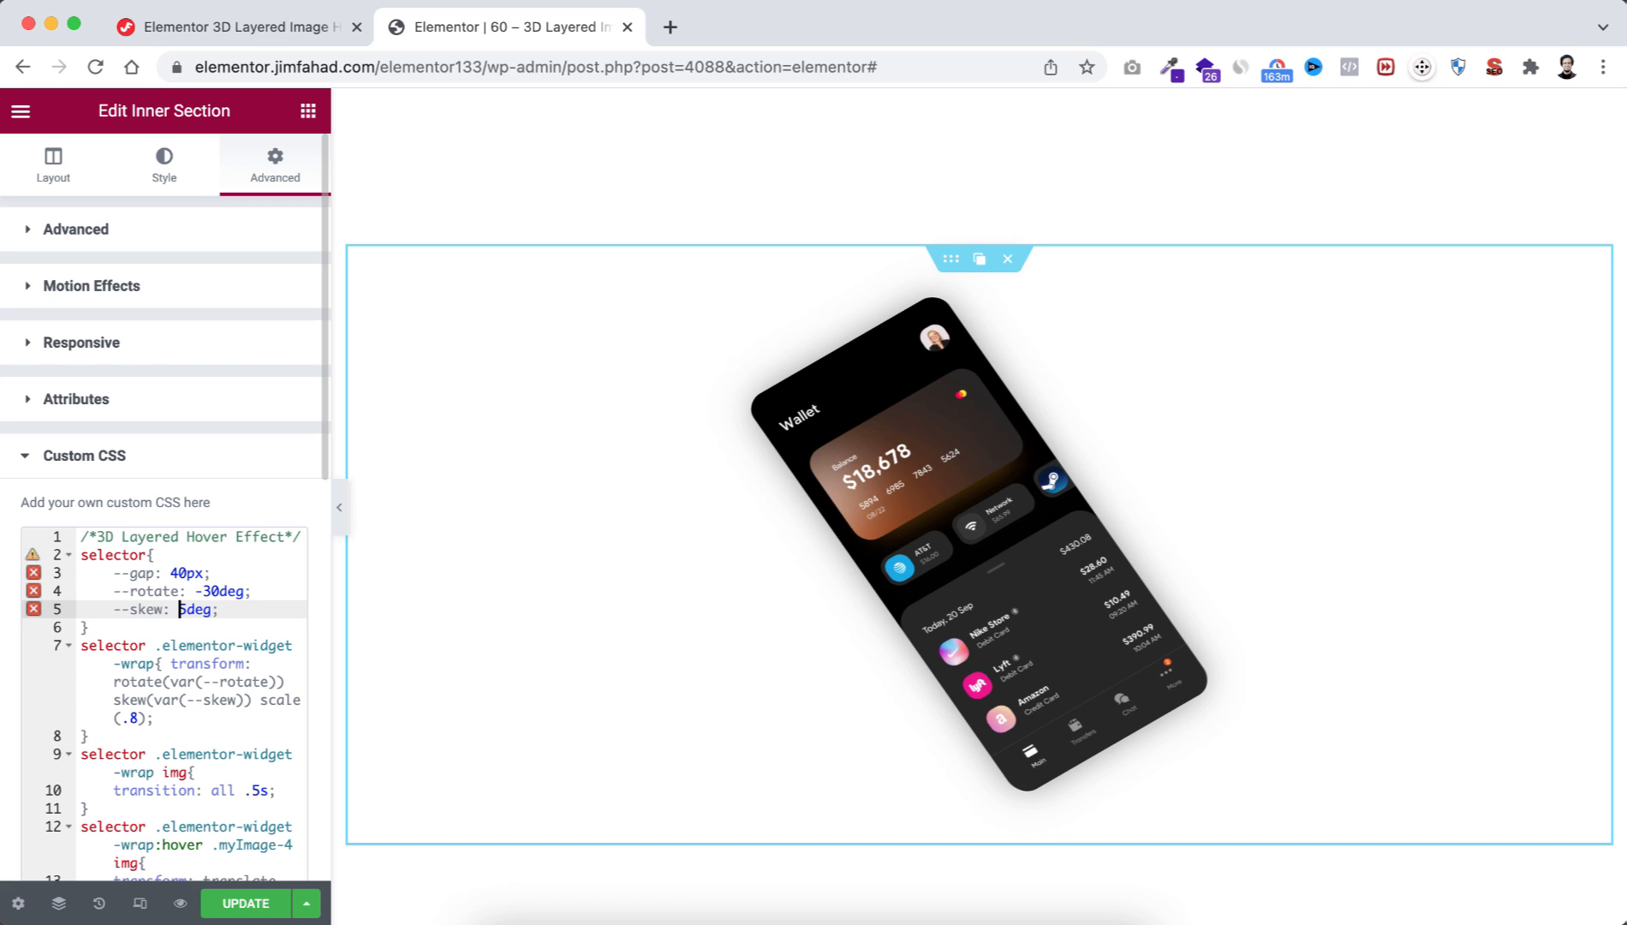
{"action": "type", "text": "2"}
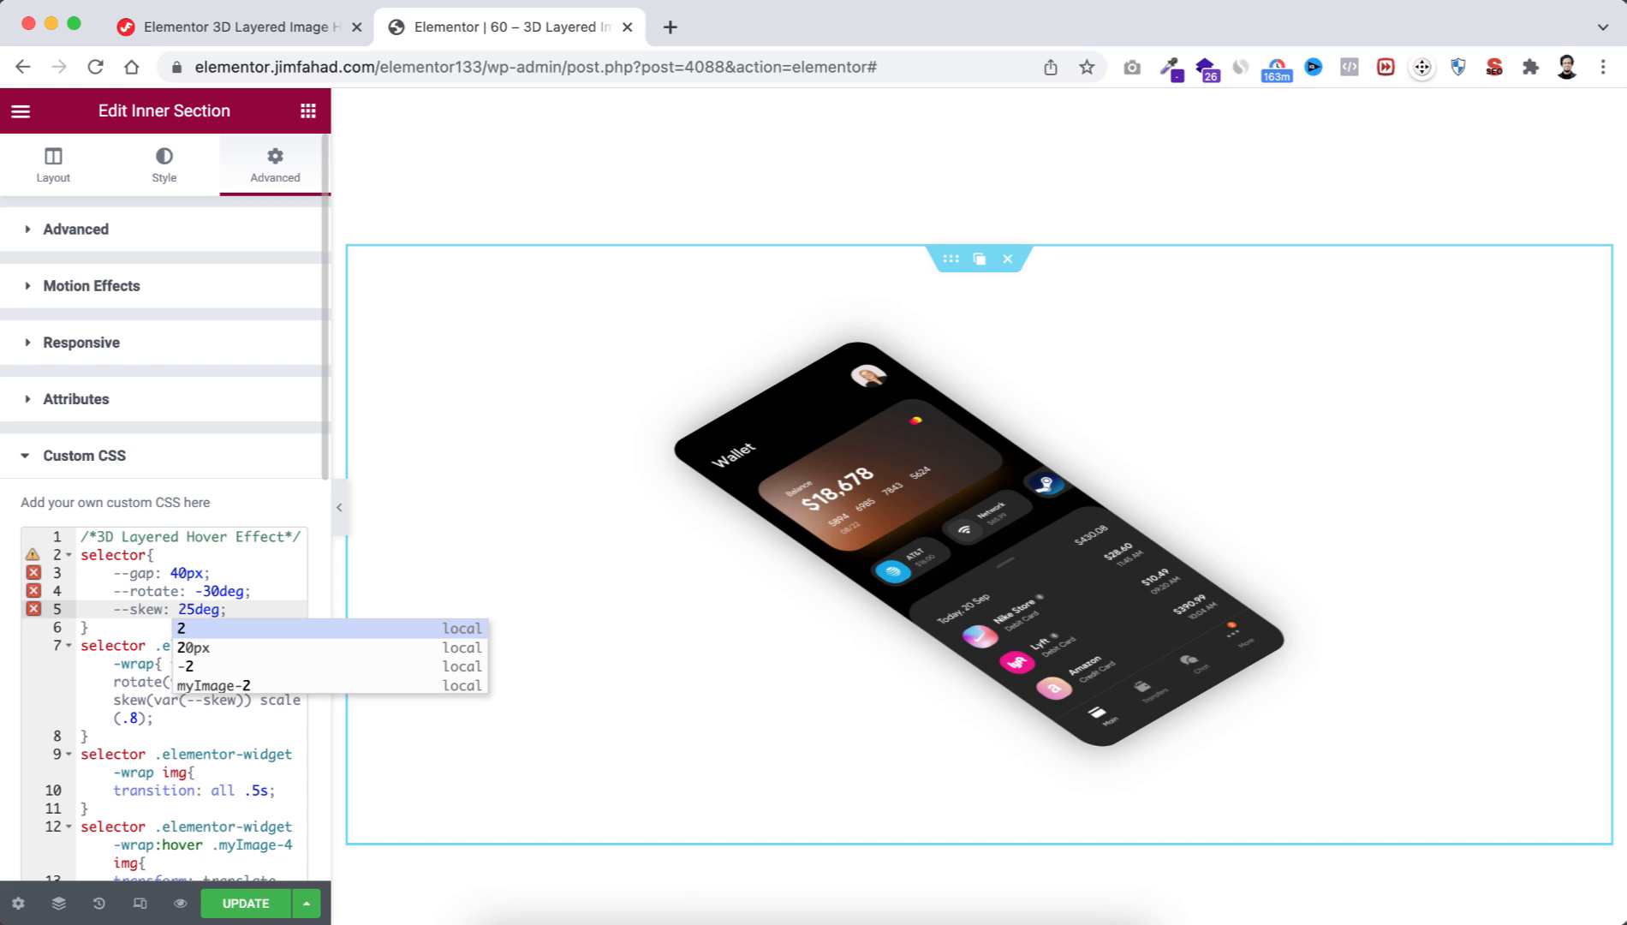
{"action": "left_click", "coordinate": [222, 607]}
Step: Reopen the Navigator from the top phone image on the canvas
{"action": "mouse_move", "coordinate": [810, 752]}
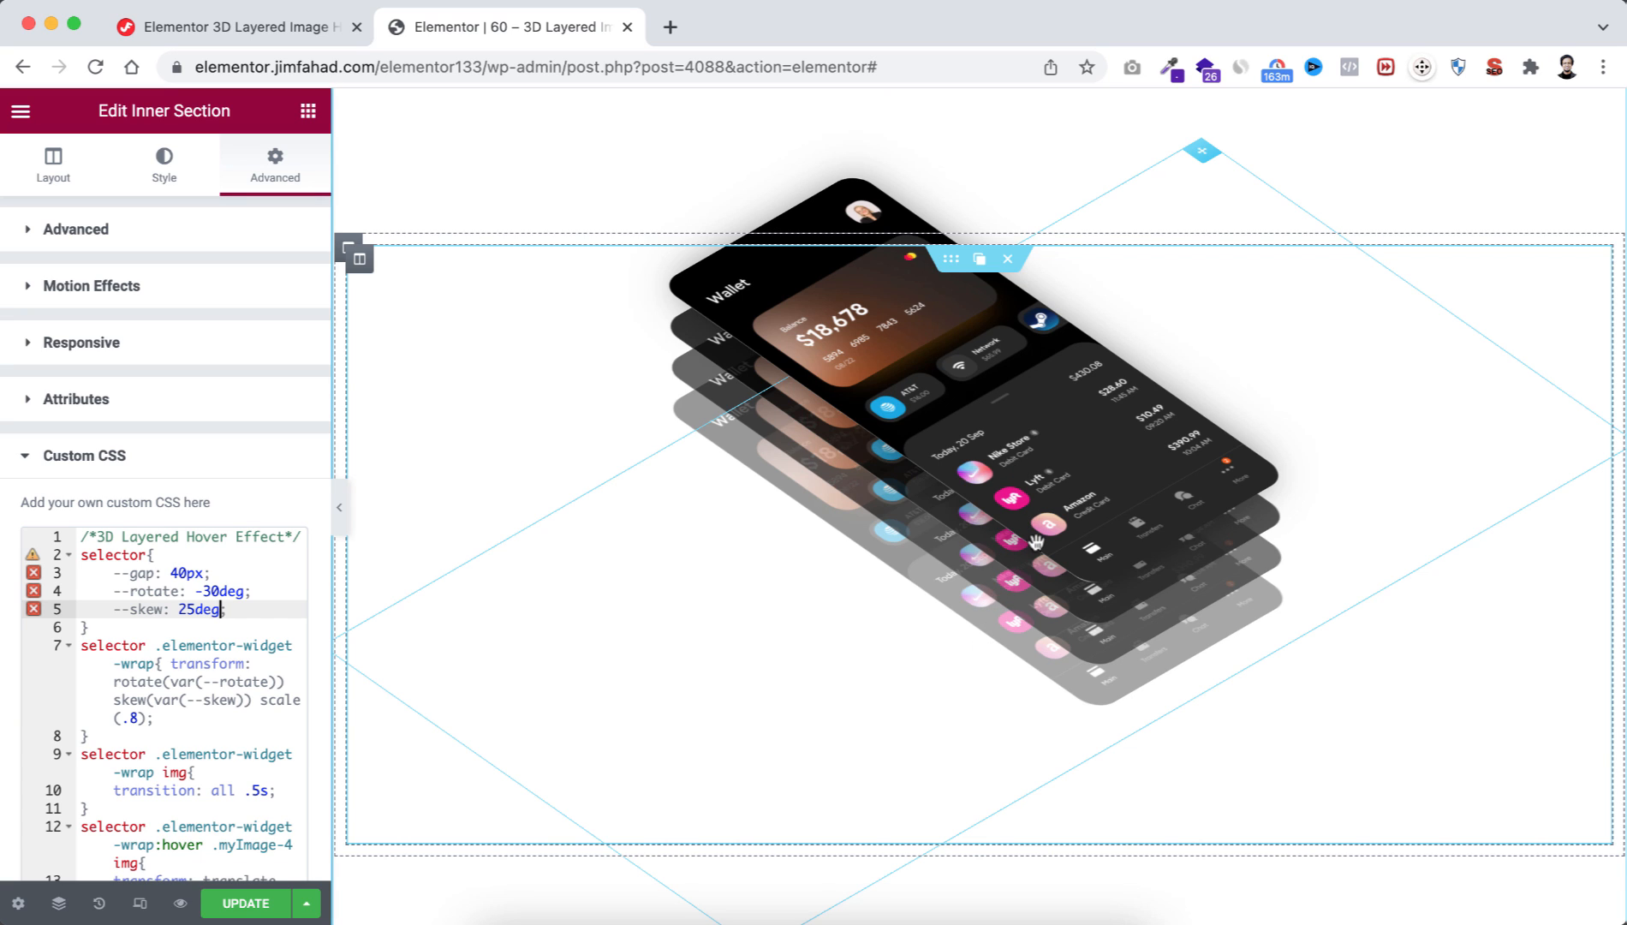
{"action": "right_click", "coordinate": [1120, 401]}
{"action": "left_click", "coordinate": [1162, 726]}
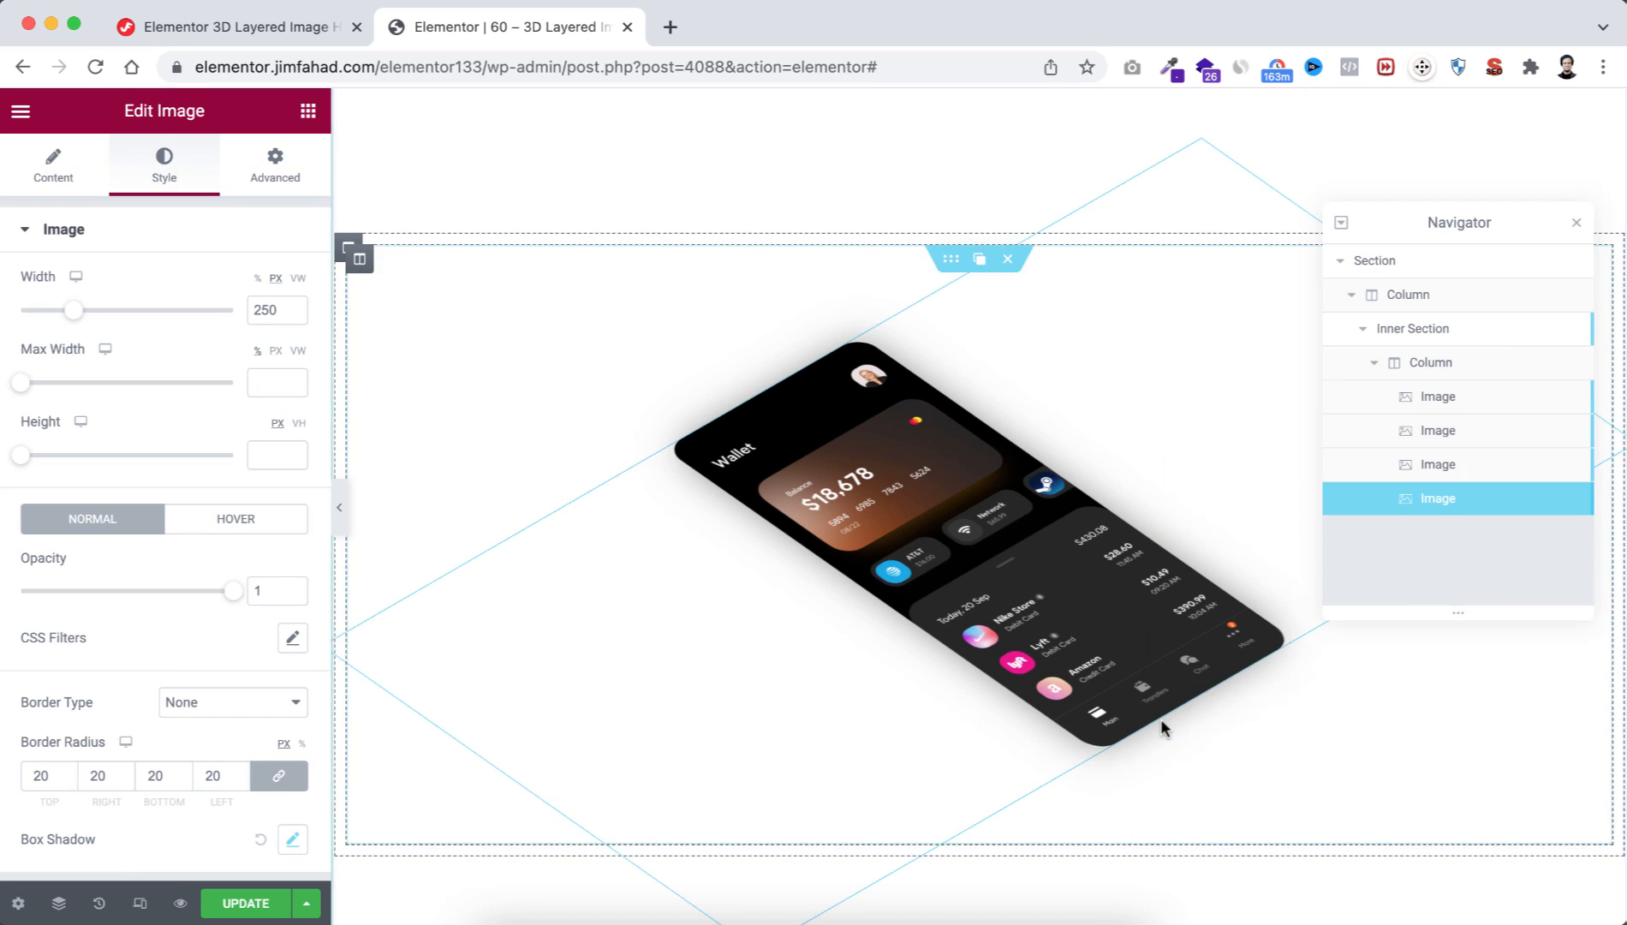
Step: Give the first stacked image (myImage-1) a classic background colour of #00000014
{"action": "left_click", "coordinate": [1453, 399]}
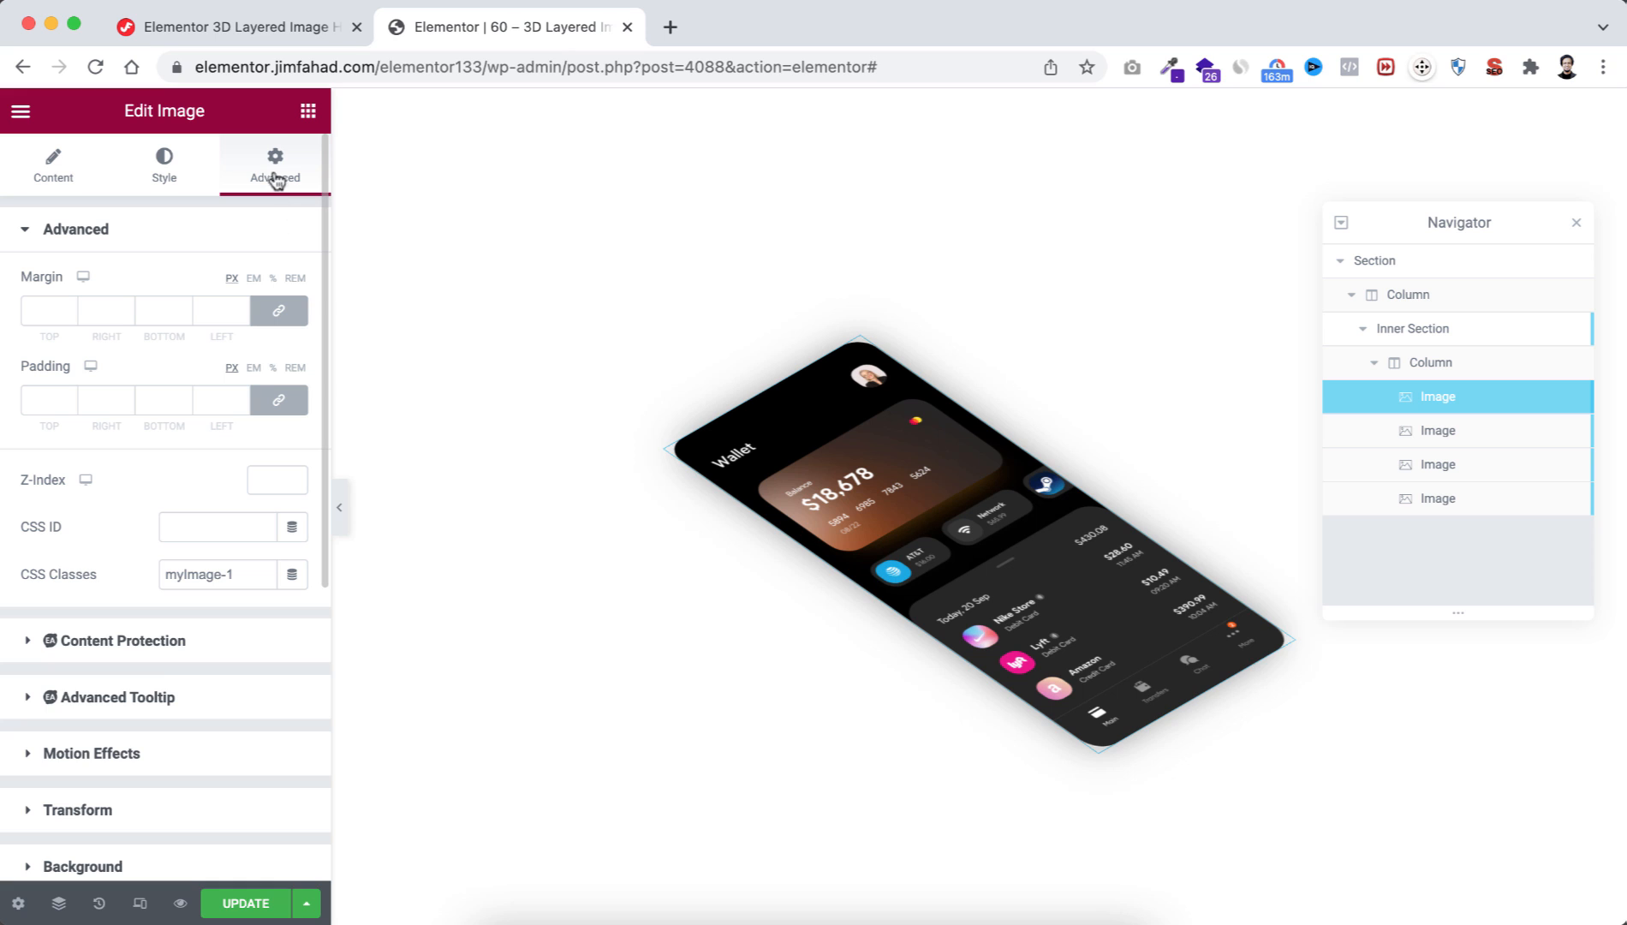
{"action": "scroll", "coordinate": [151, 747], "scroll_direction": "down", "scroll_amount": 4}
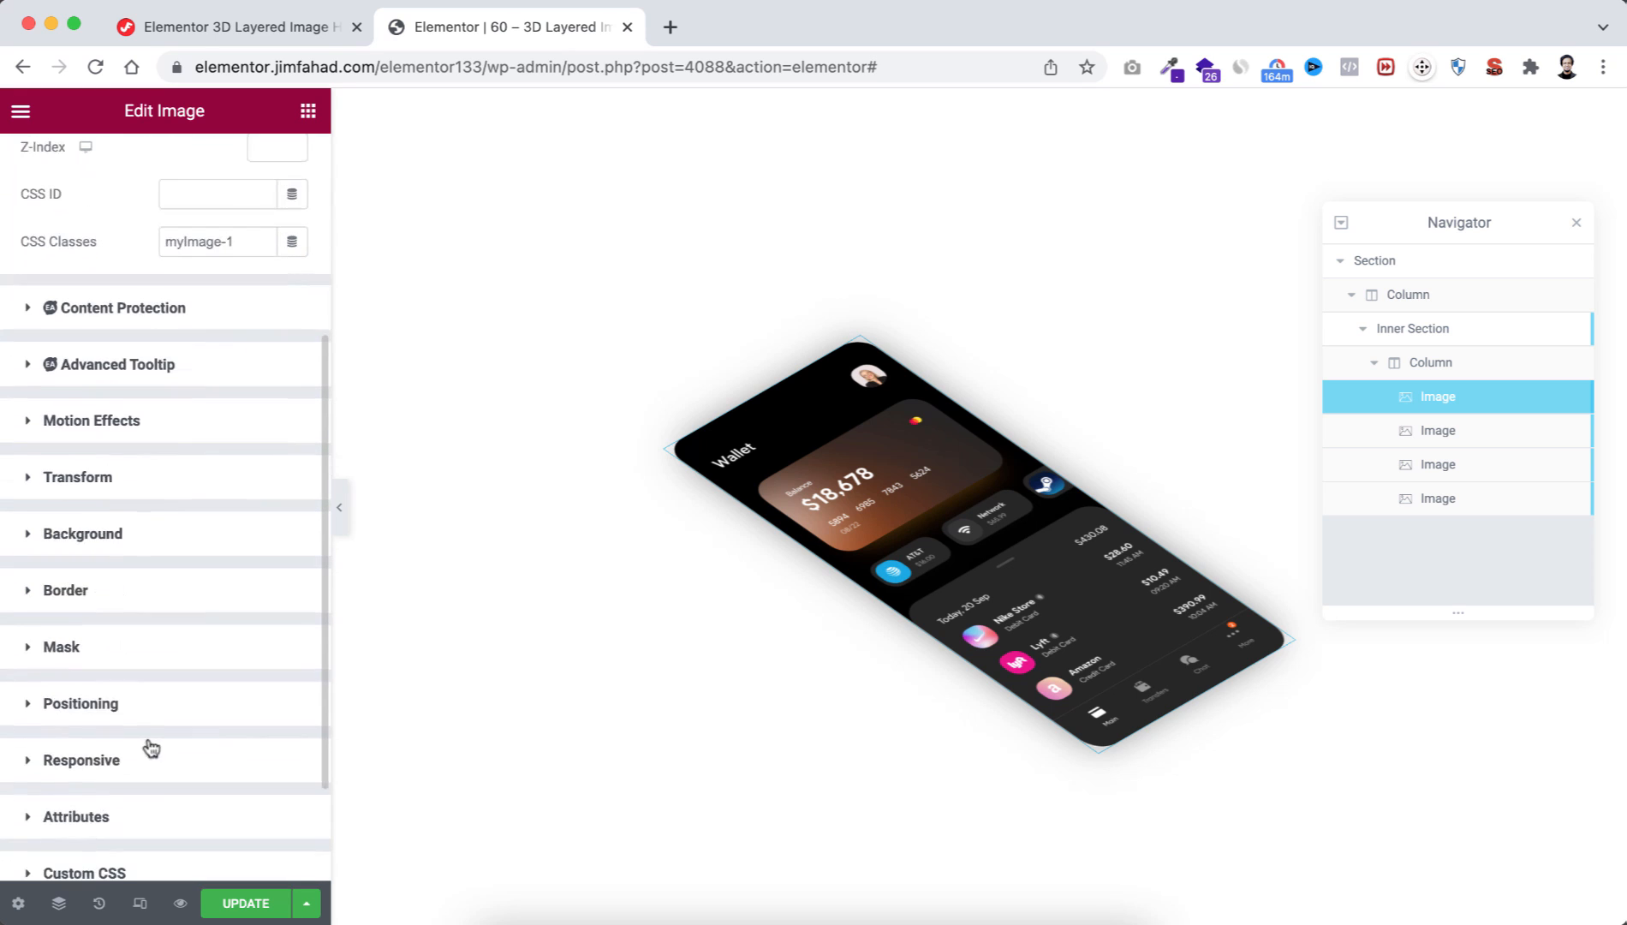
{"action": "left_click", "coordinate": [160, 537]}
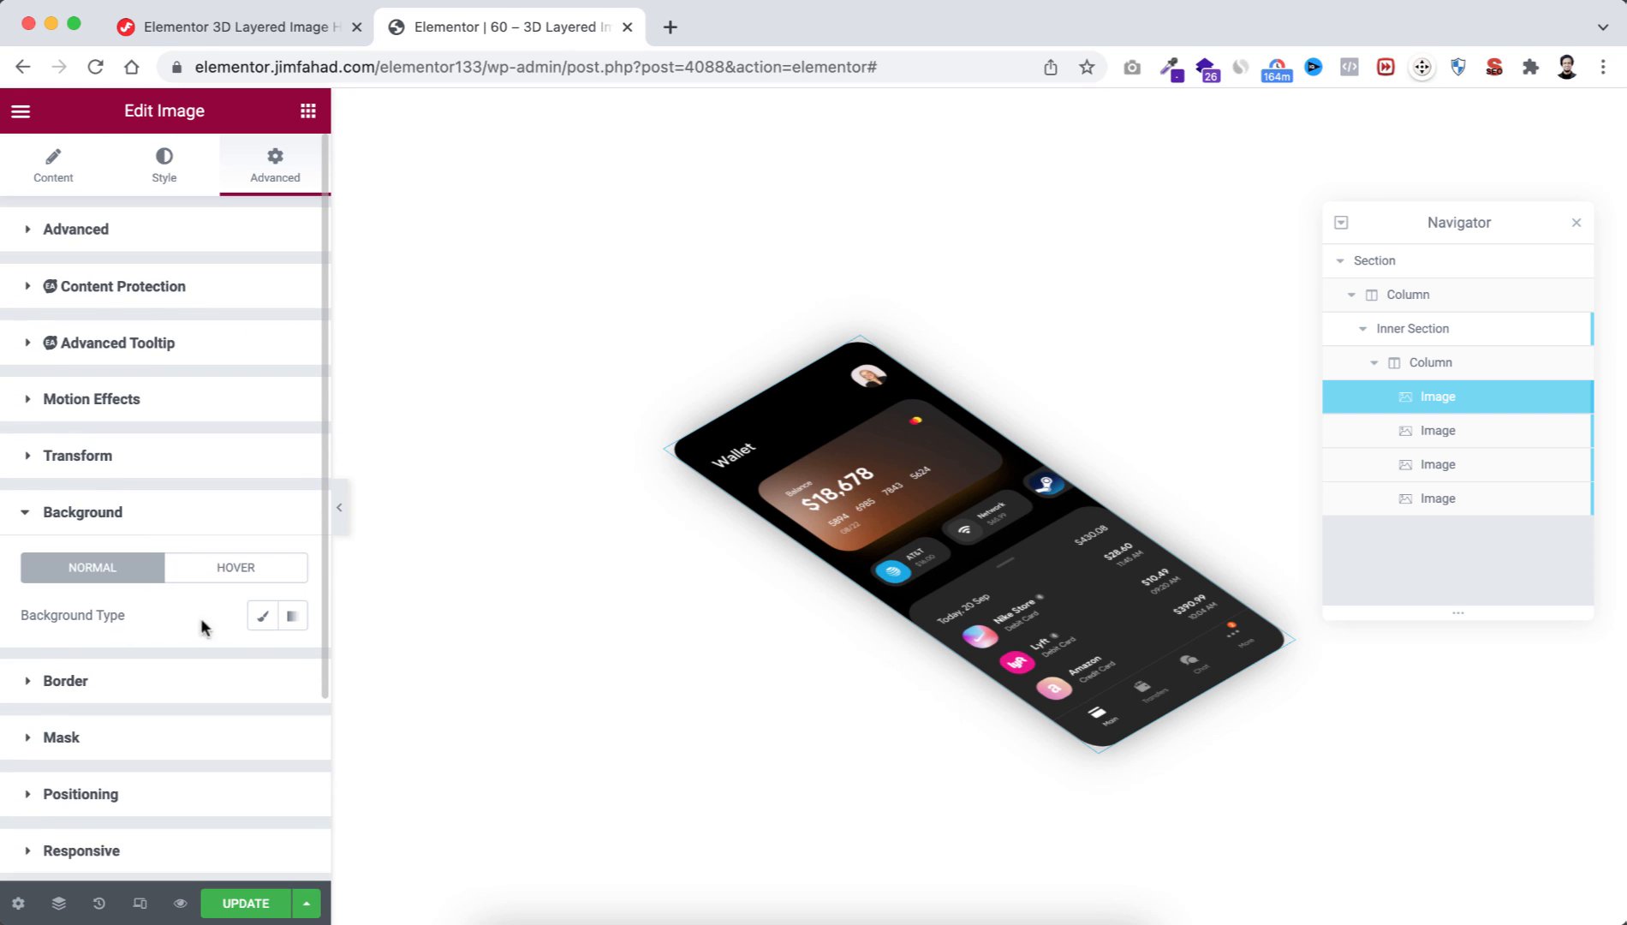
{"action": "left_click", "coordinate": [261, 618]}
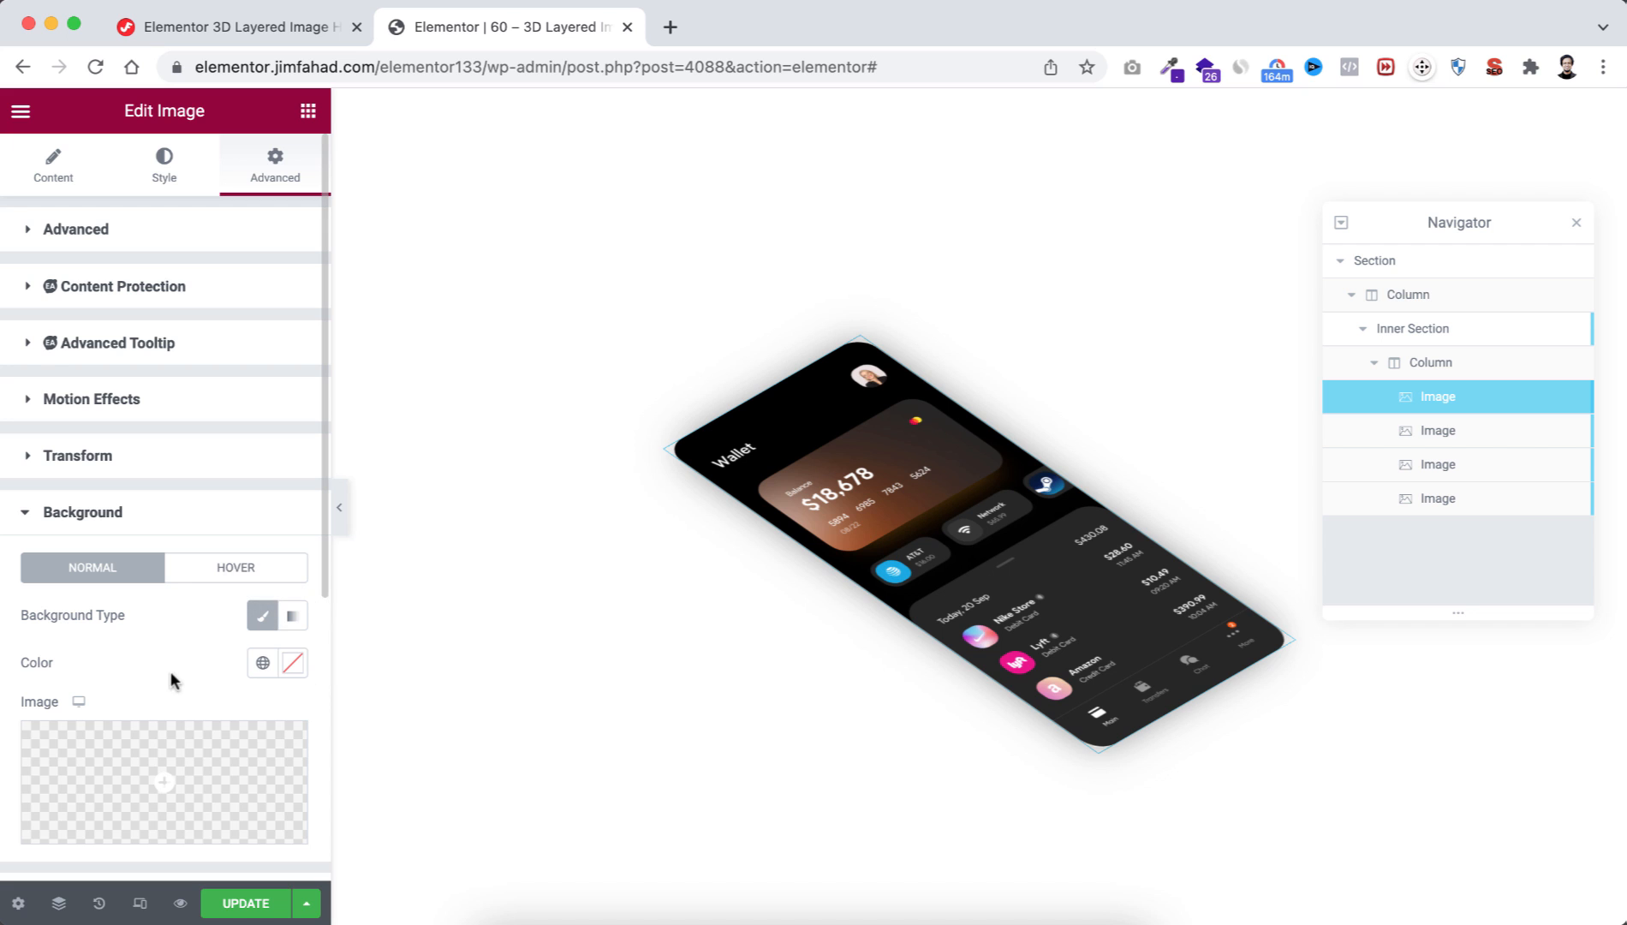
{"action": "scroll", "coordinate": [174, 668], "scroll_direction": "down", "scroll_amount": 1}
{"action": "left_click", "coordinate": [292, 573]}
{"action": "left_click_drag", "start_coordinate": [284, 416], "coordinate": [281, 485]}
{"action": "mouse_move", "coordinate": [963, 412]}
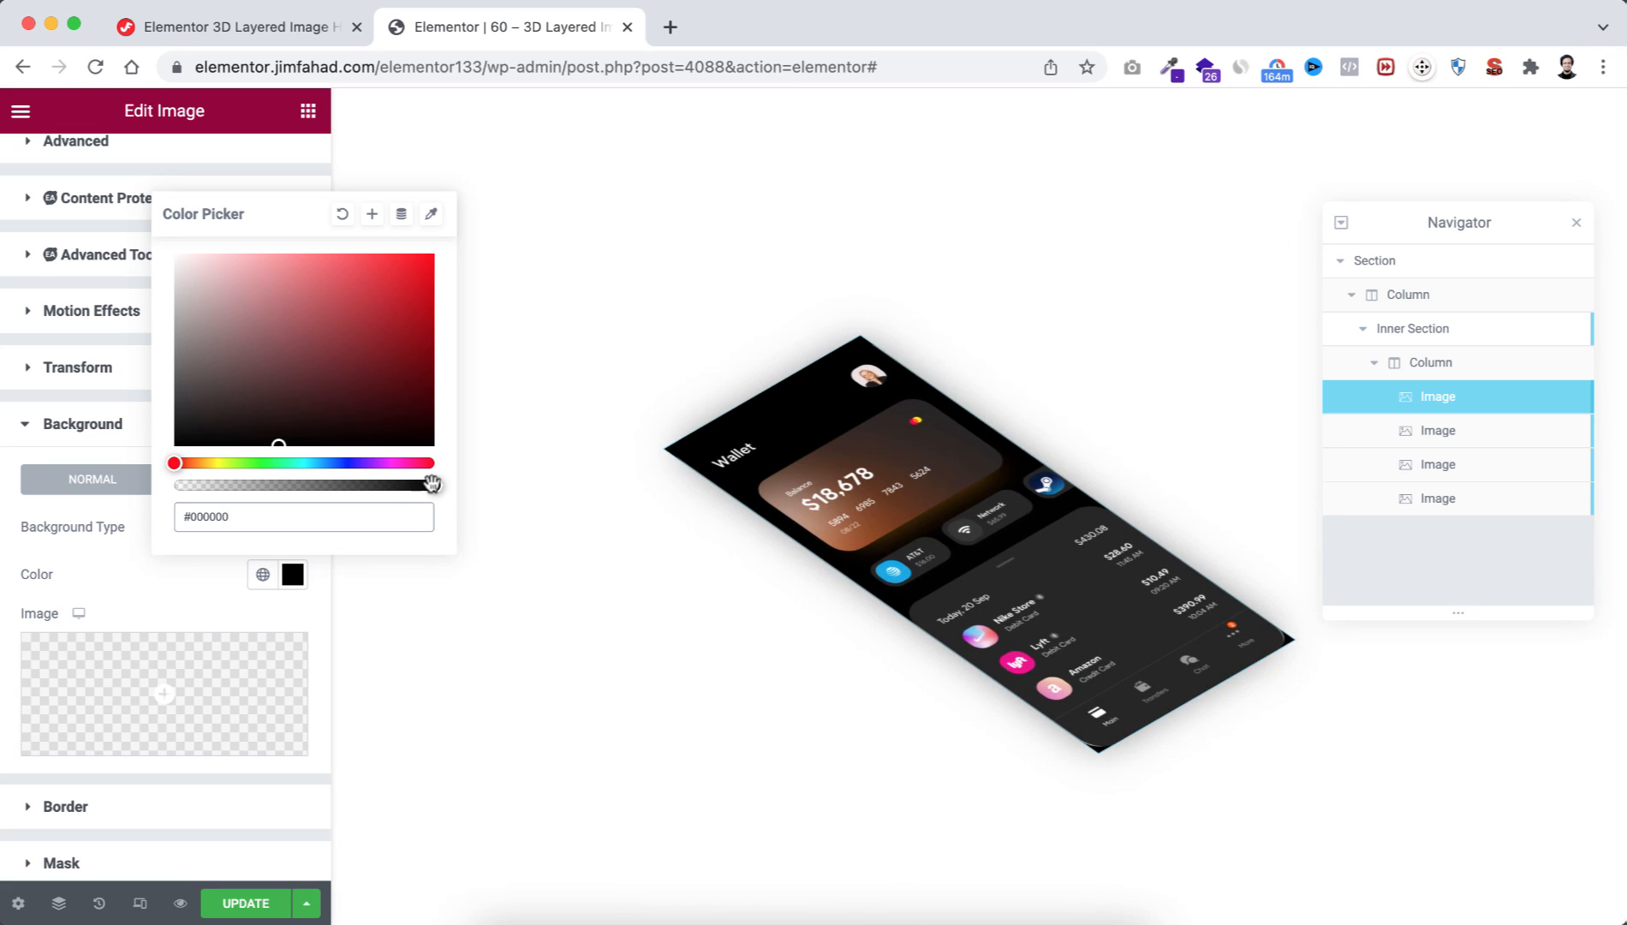
{"action": "left_click_drag", "start_coordinate": [433, 483], "coordinate": [196, 485]}
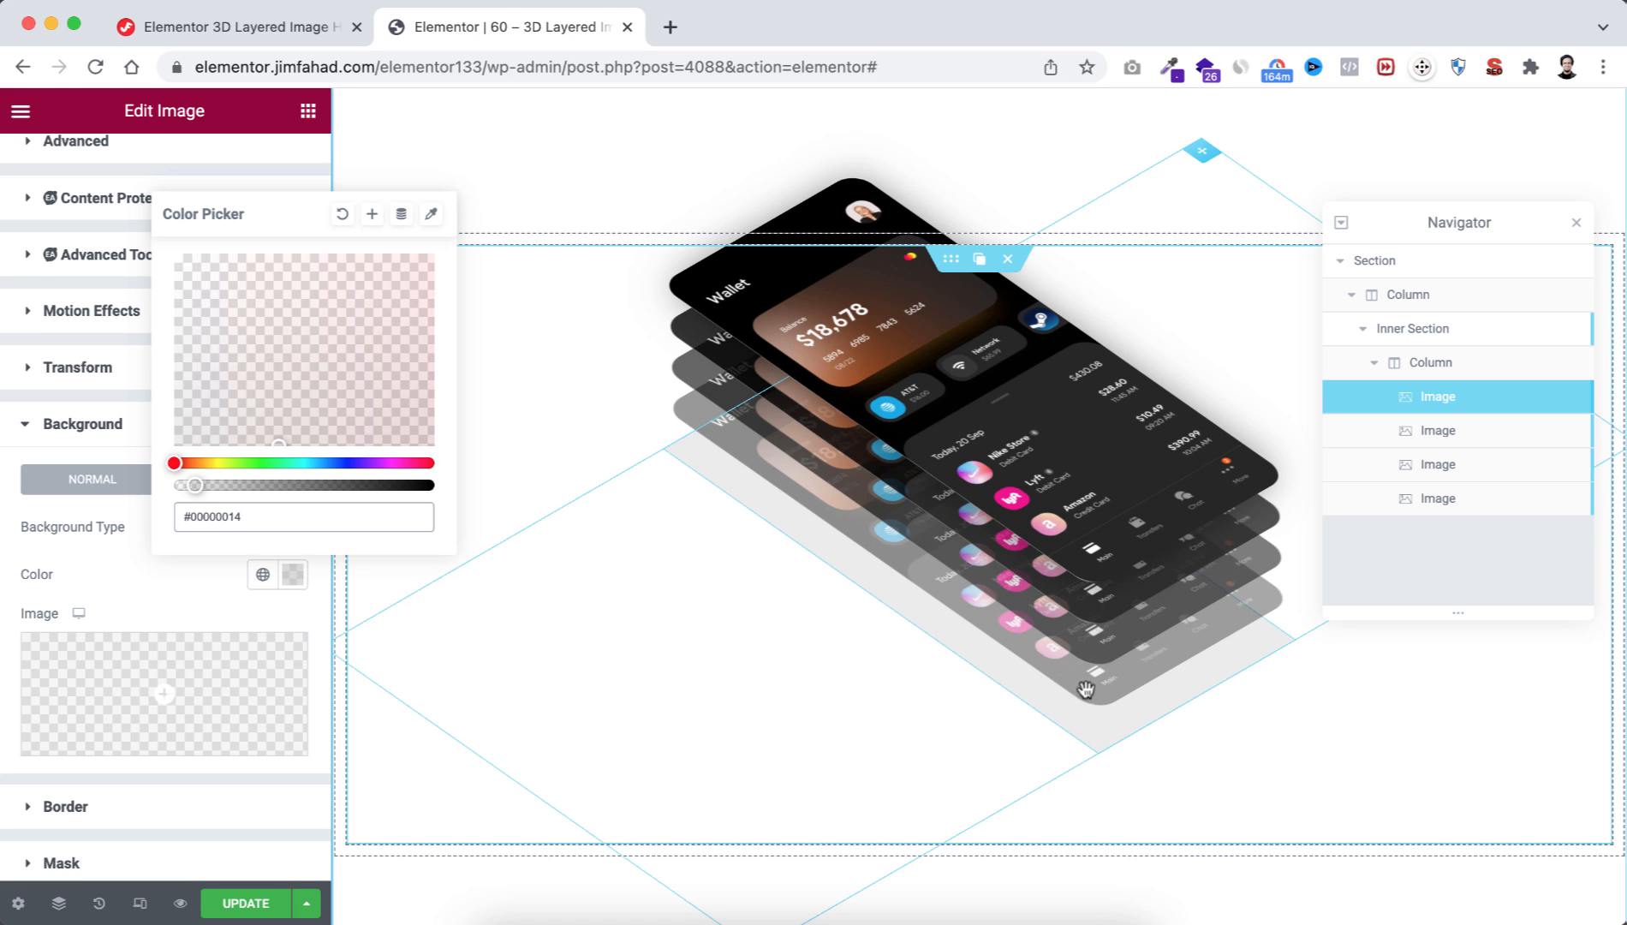
Step: Set the myImage-1 widget's border radius to 16 px on all corners and preview the canvas without the editing panel
{"action": "left_click", "coordinate": [154, 586]}
{"action": "scroll", "coordinate": [154, 591], "scroll_direction": "down", "scroll_amount": 3}
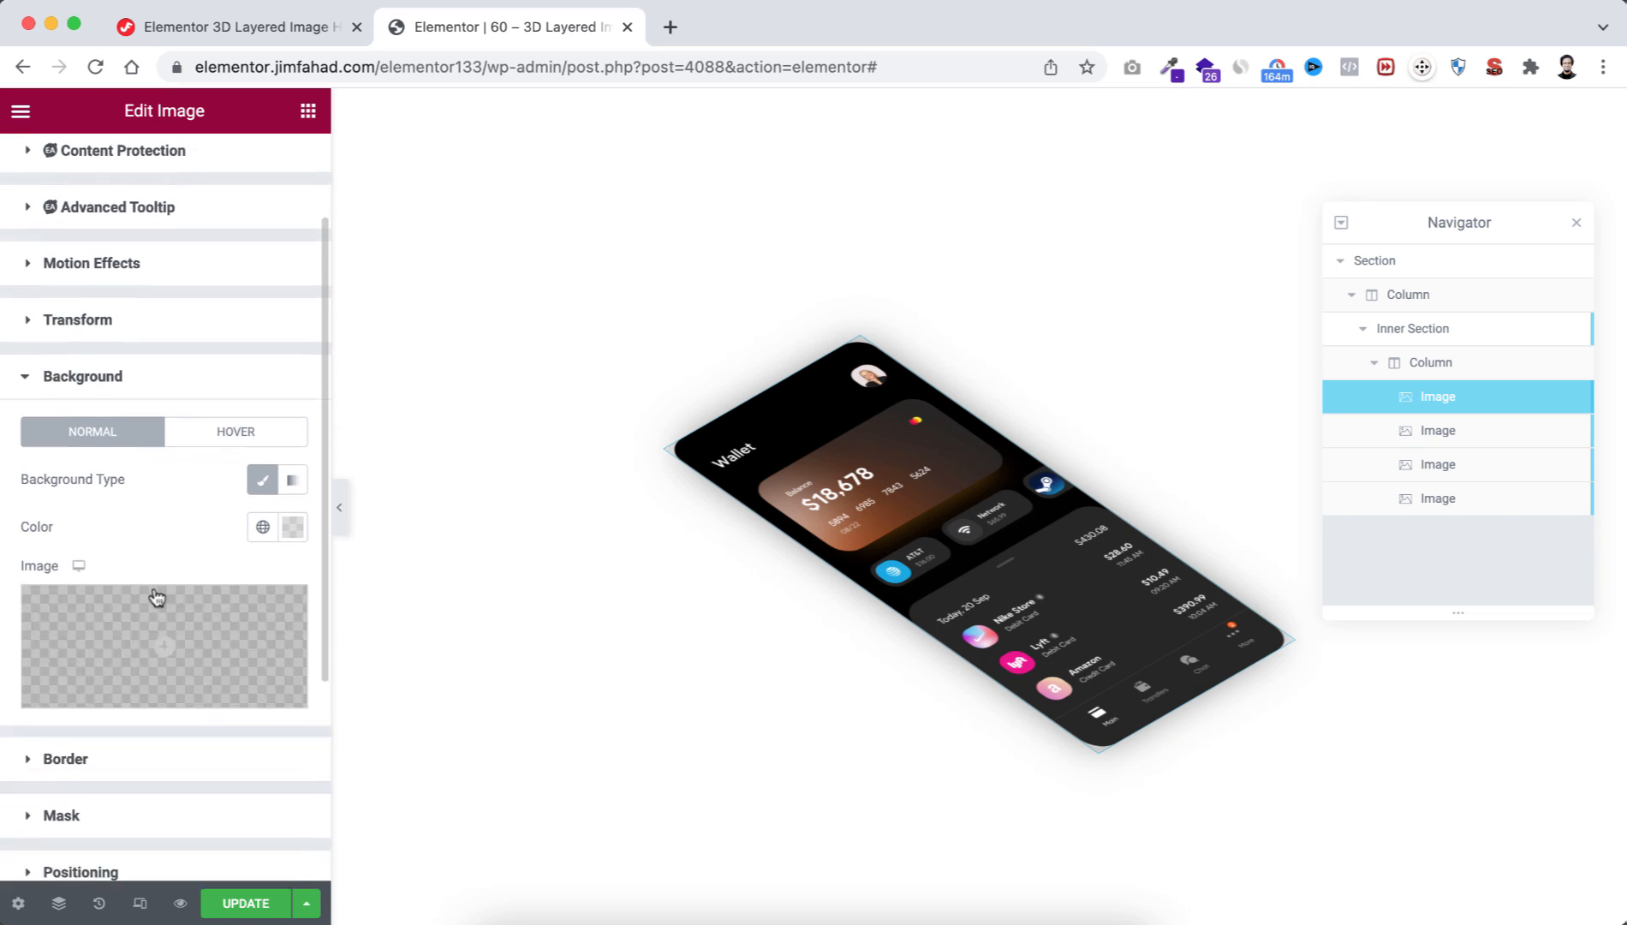
{"action": "left_click", "coordinate": [99, 561]}
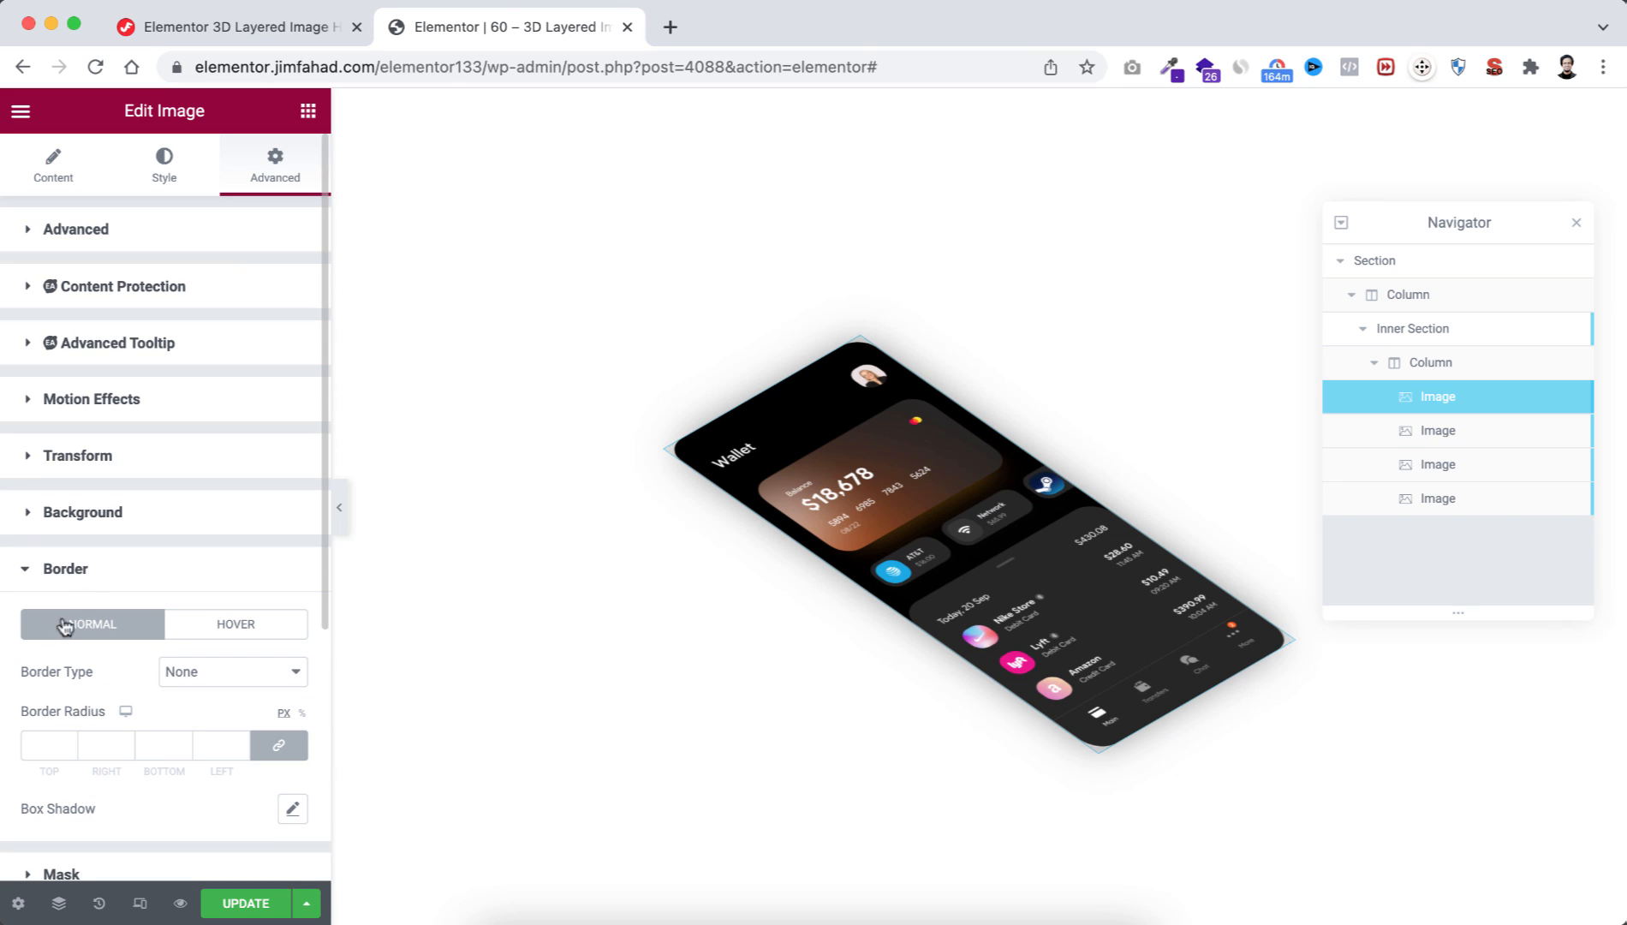
{"action": "type", "text": "16"}
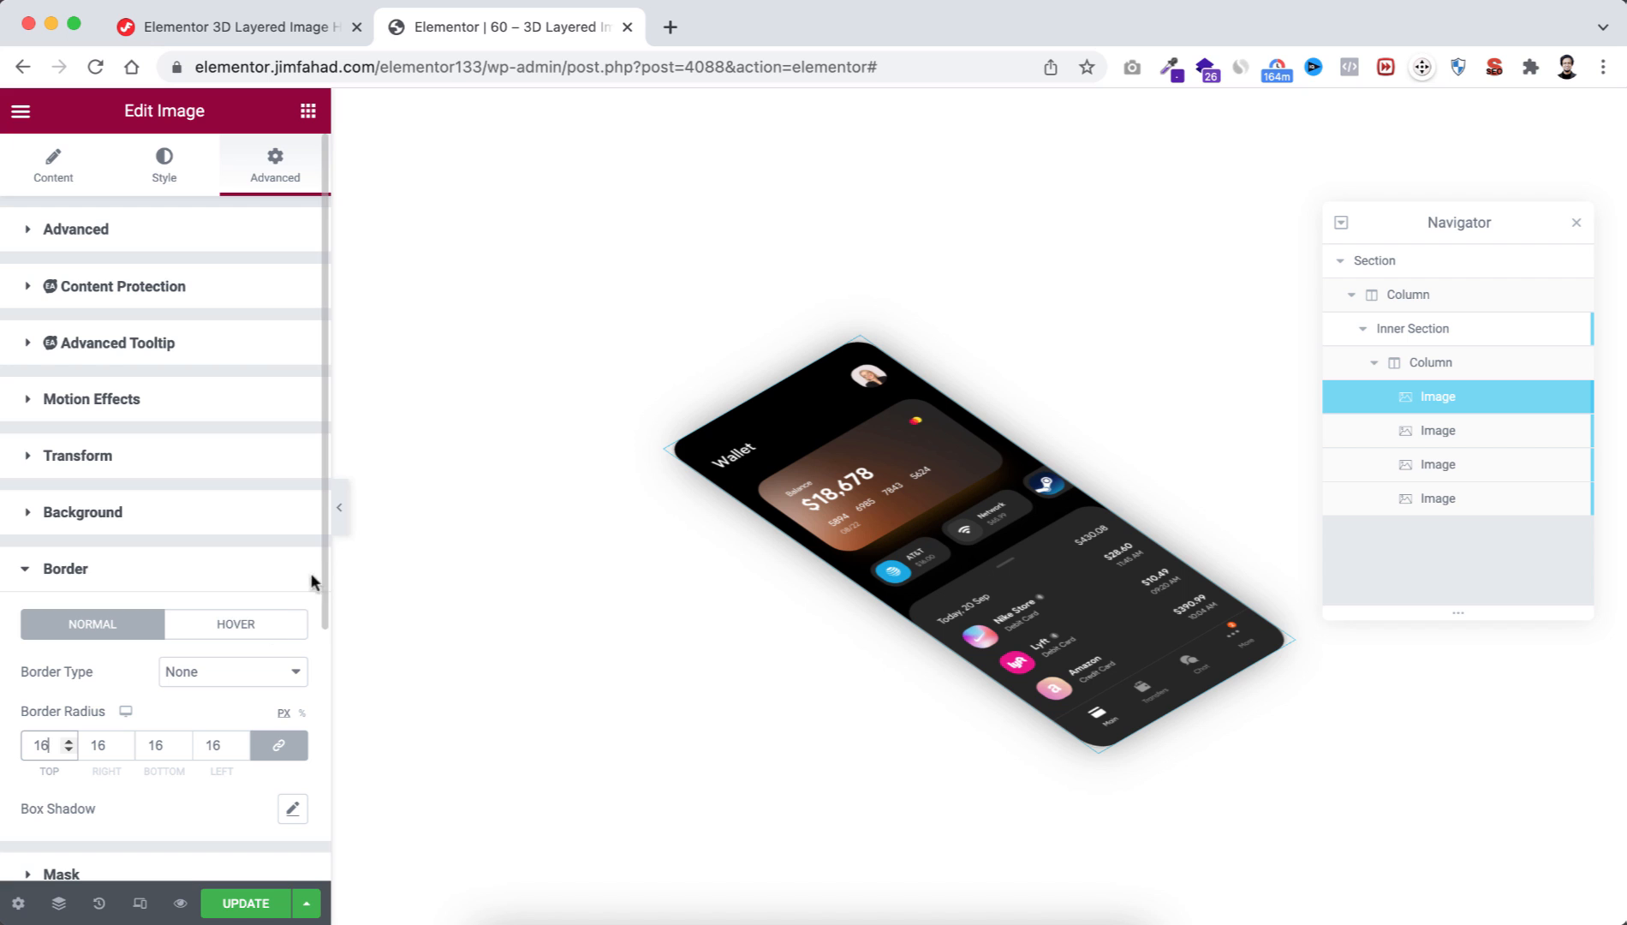
{"action": "left_click", "coordinate": [339, 508]}
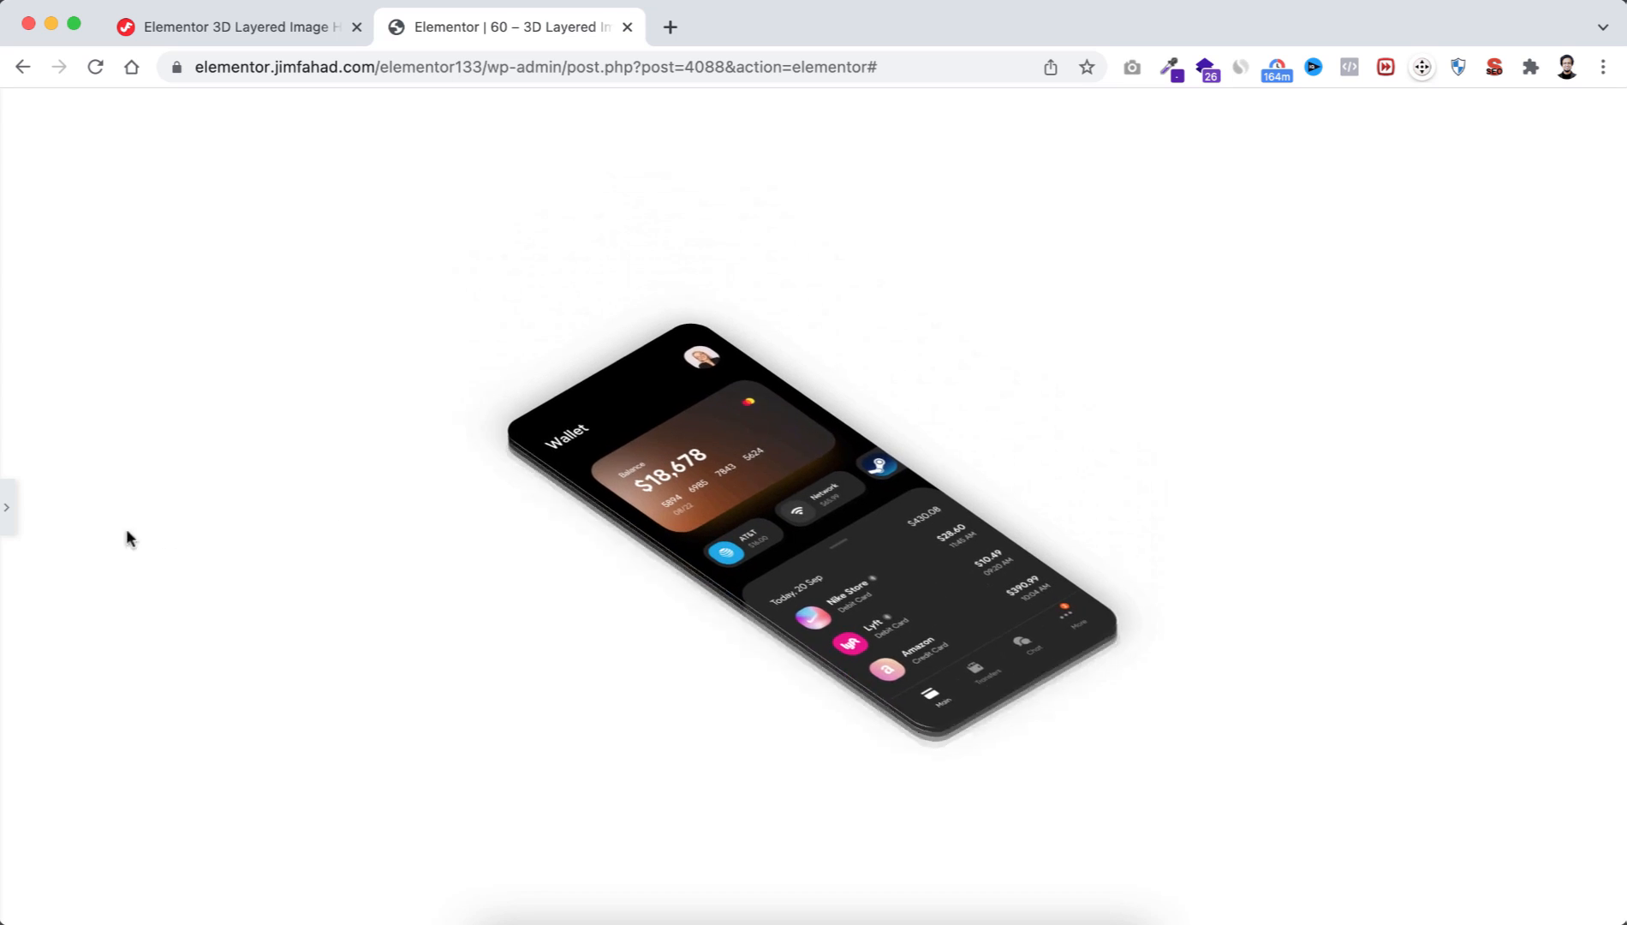
{"action": "left_click", "coordinate": [8, 514]}
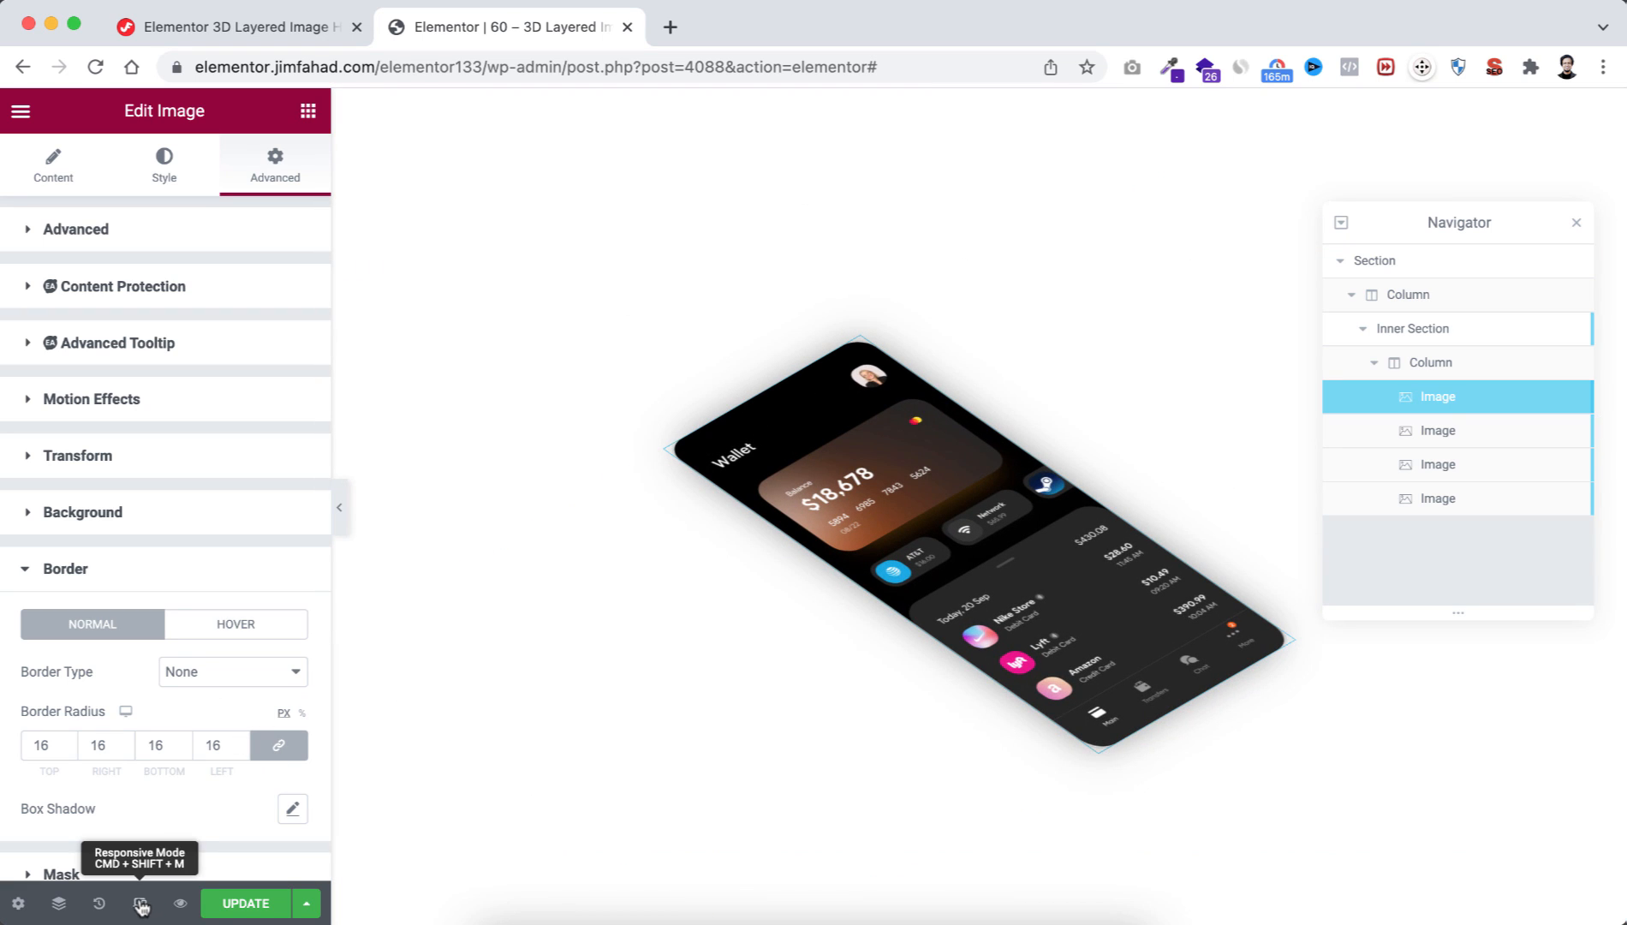
Step: Check the layout in tablet view, switch to mobile view and set the first image's mobile width to 160 px
{"action": "left_click", "coordinate": [141, 905]}
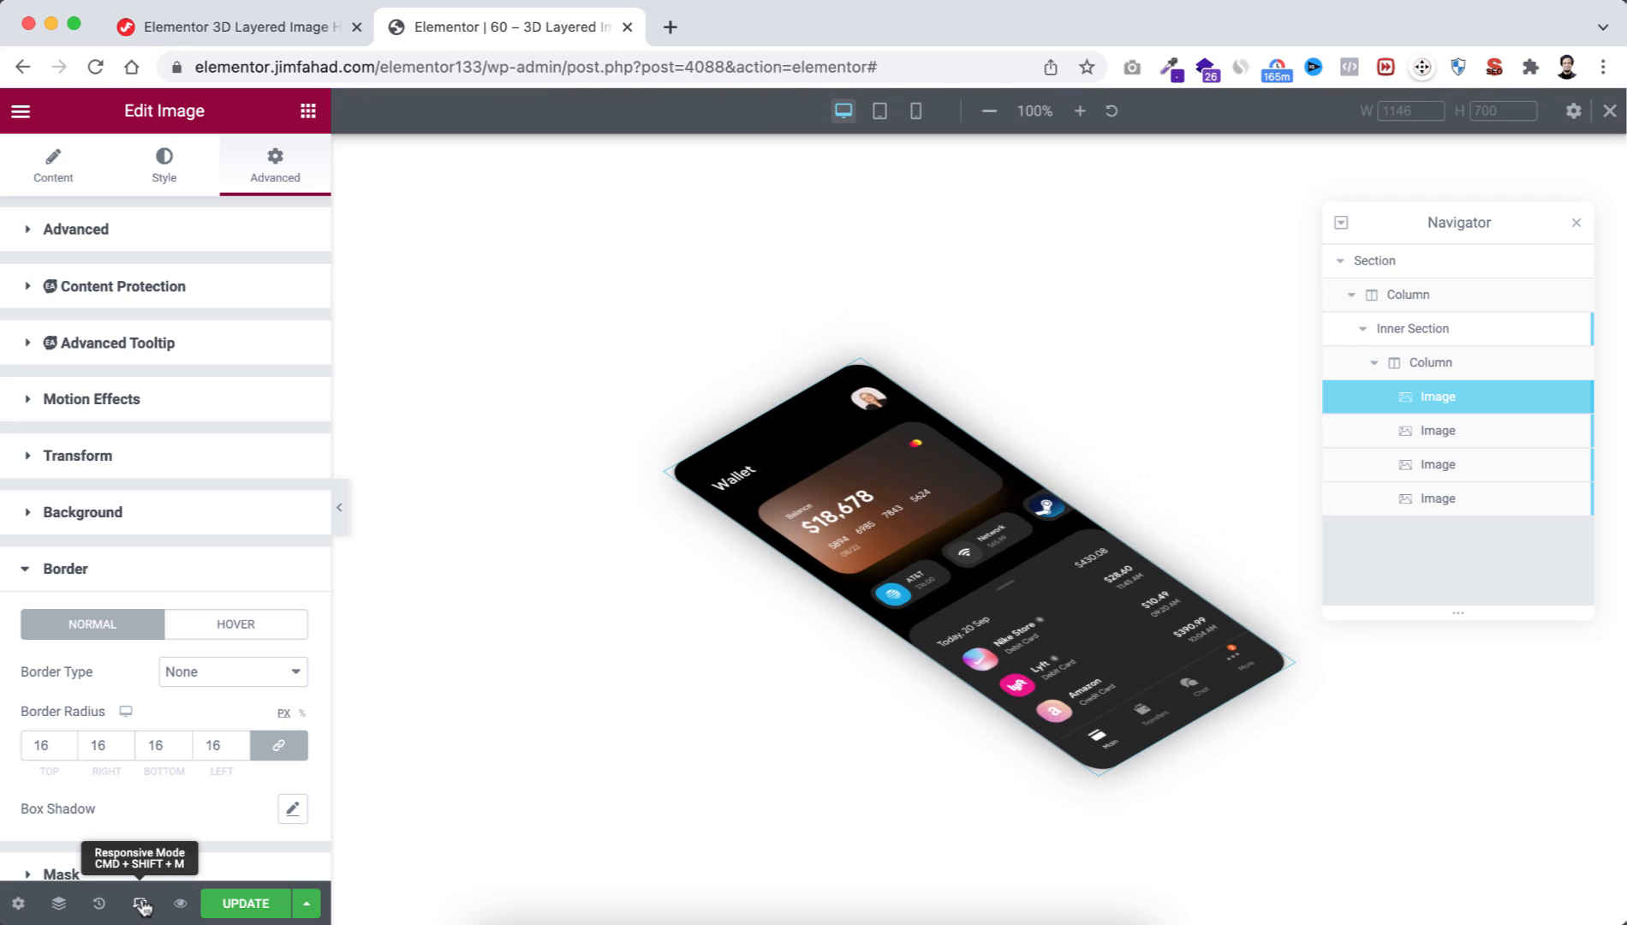
{"action": "left_click", "coordinate": [881, 113]}
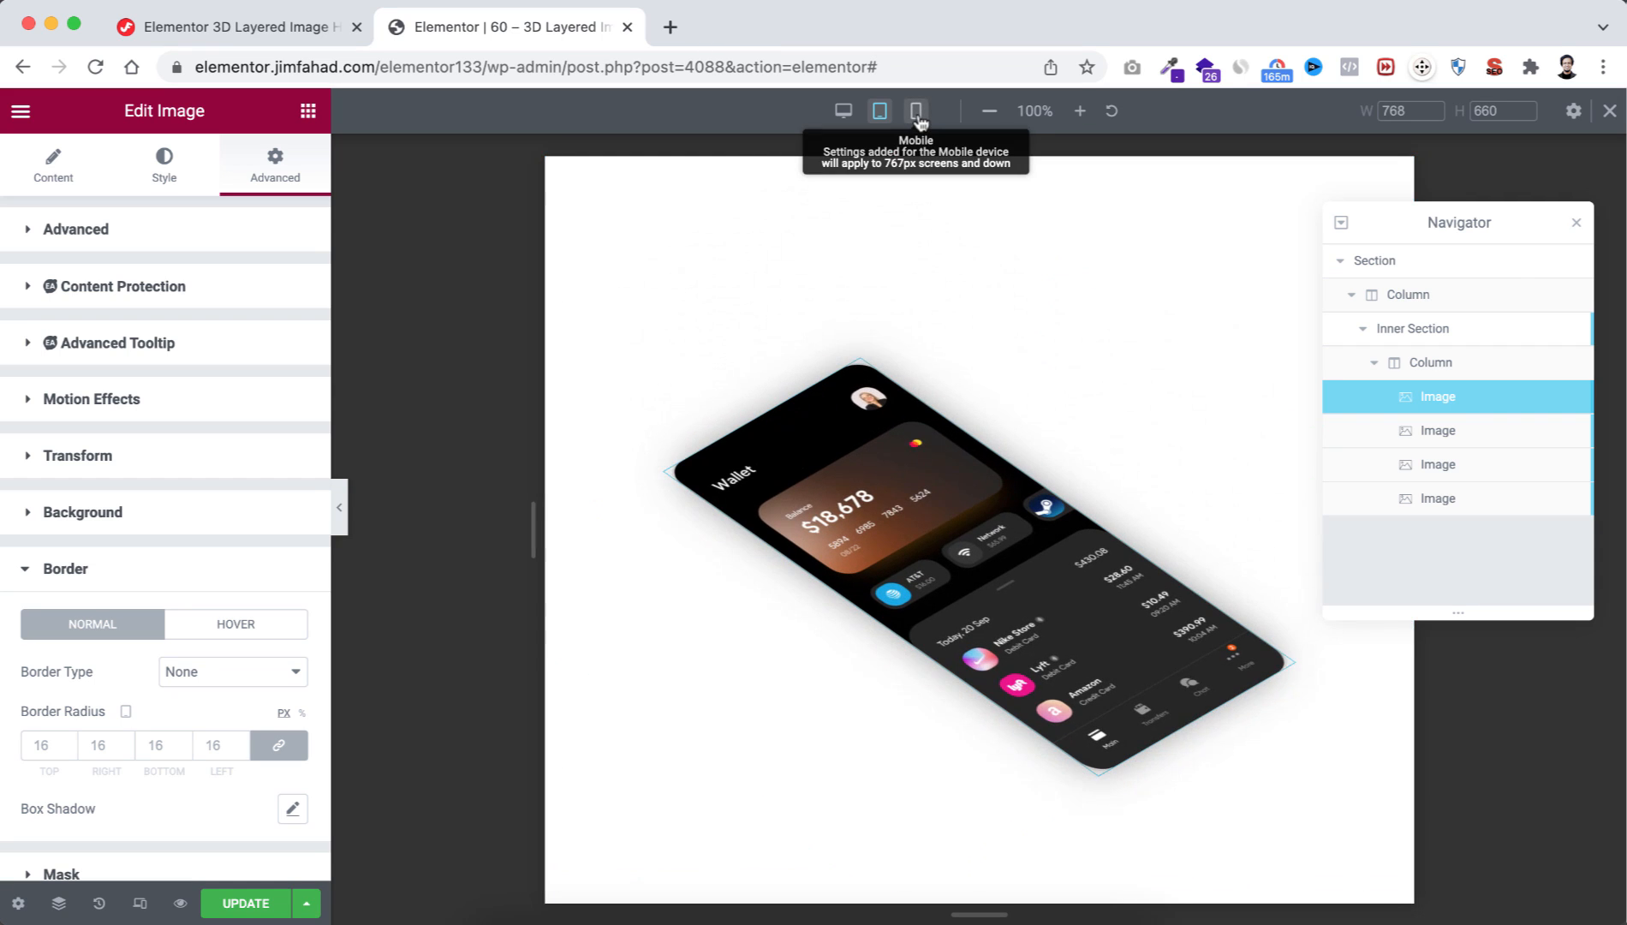
{"action": "left_click", "coordinate": [916, 112]}
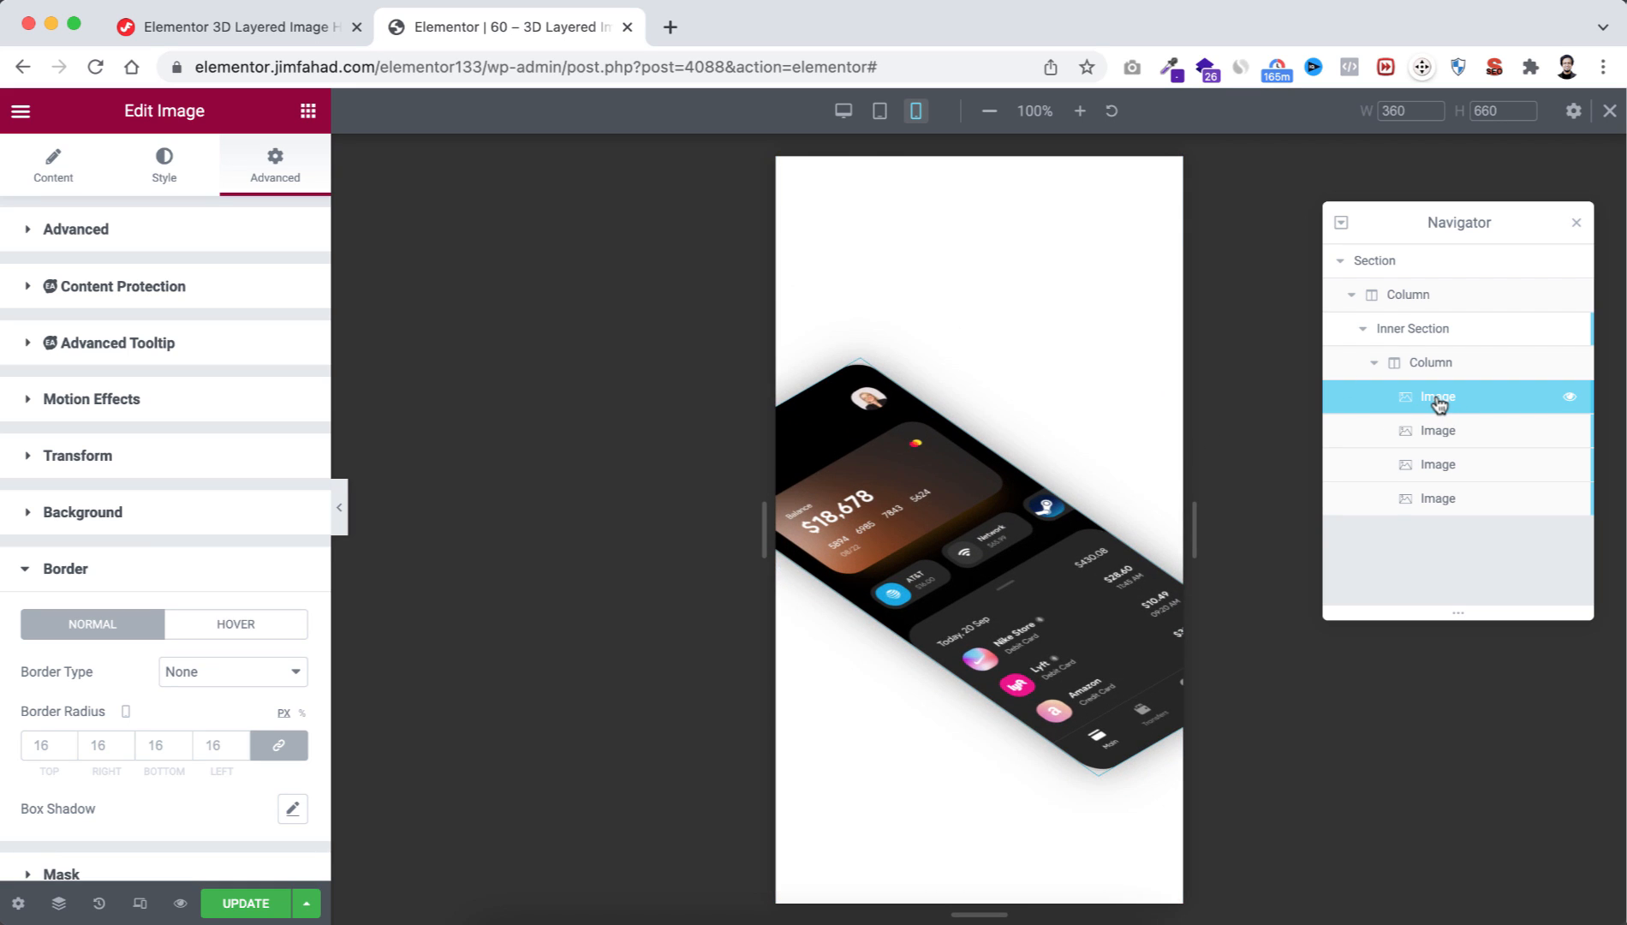
{"action": "left_click", "coordinate": [170, 174]}
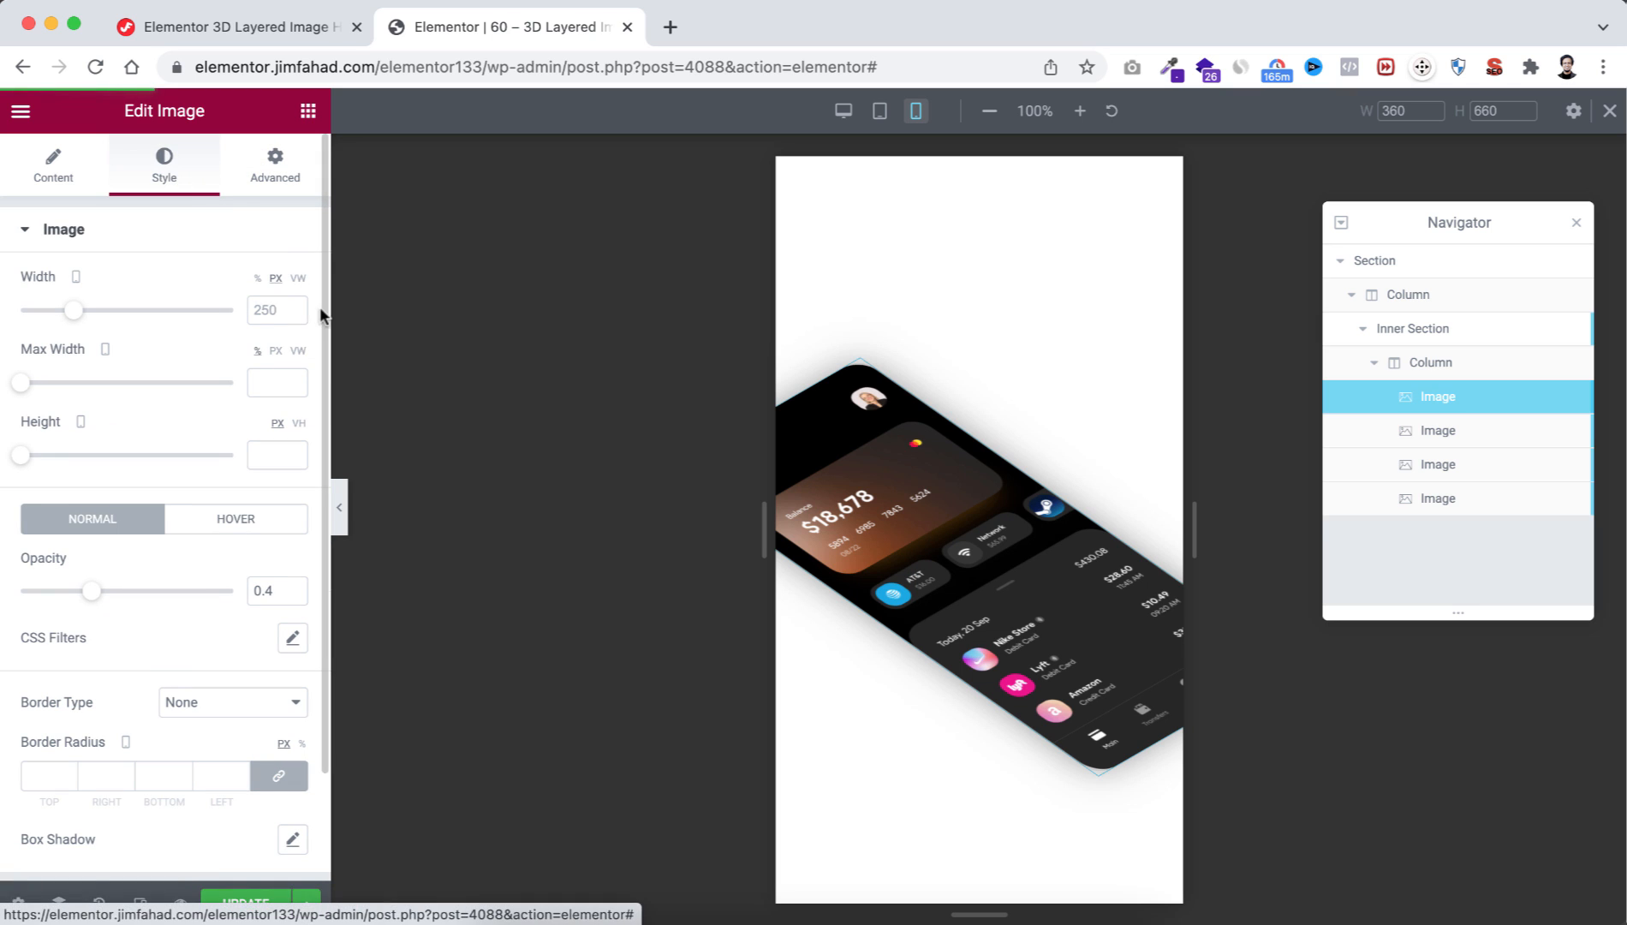
{"action": "double_click", "coordinate": [268, 308]}
{"action": "type", "text": "160"}
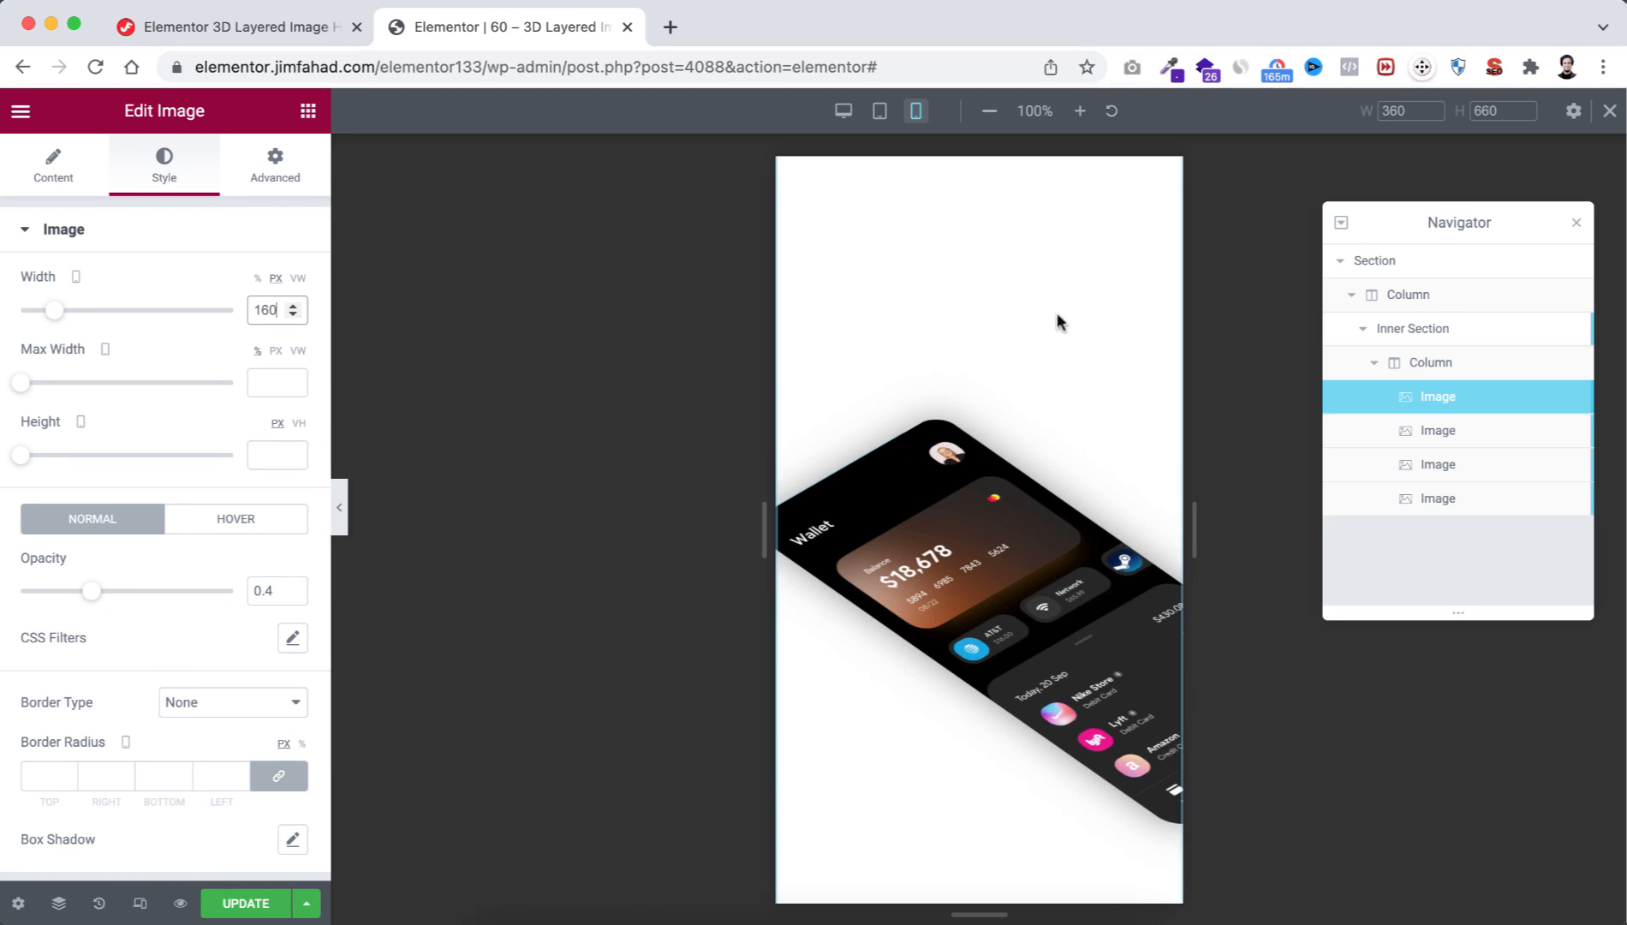
Step: Set the mobile width of the second and third images to 160 px
{"action": "left_click", "coordinate": [1396, 431]}
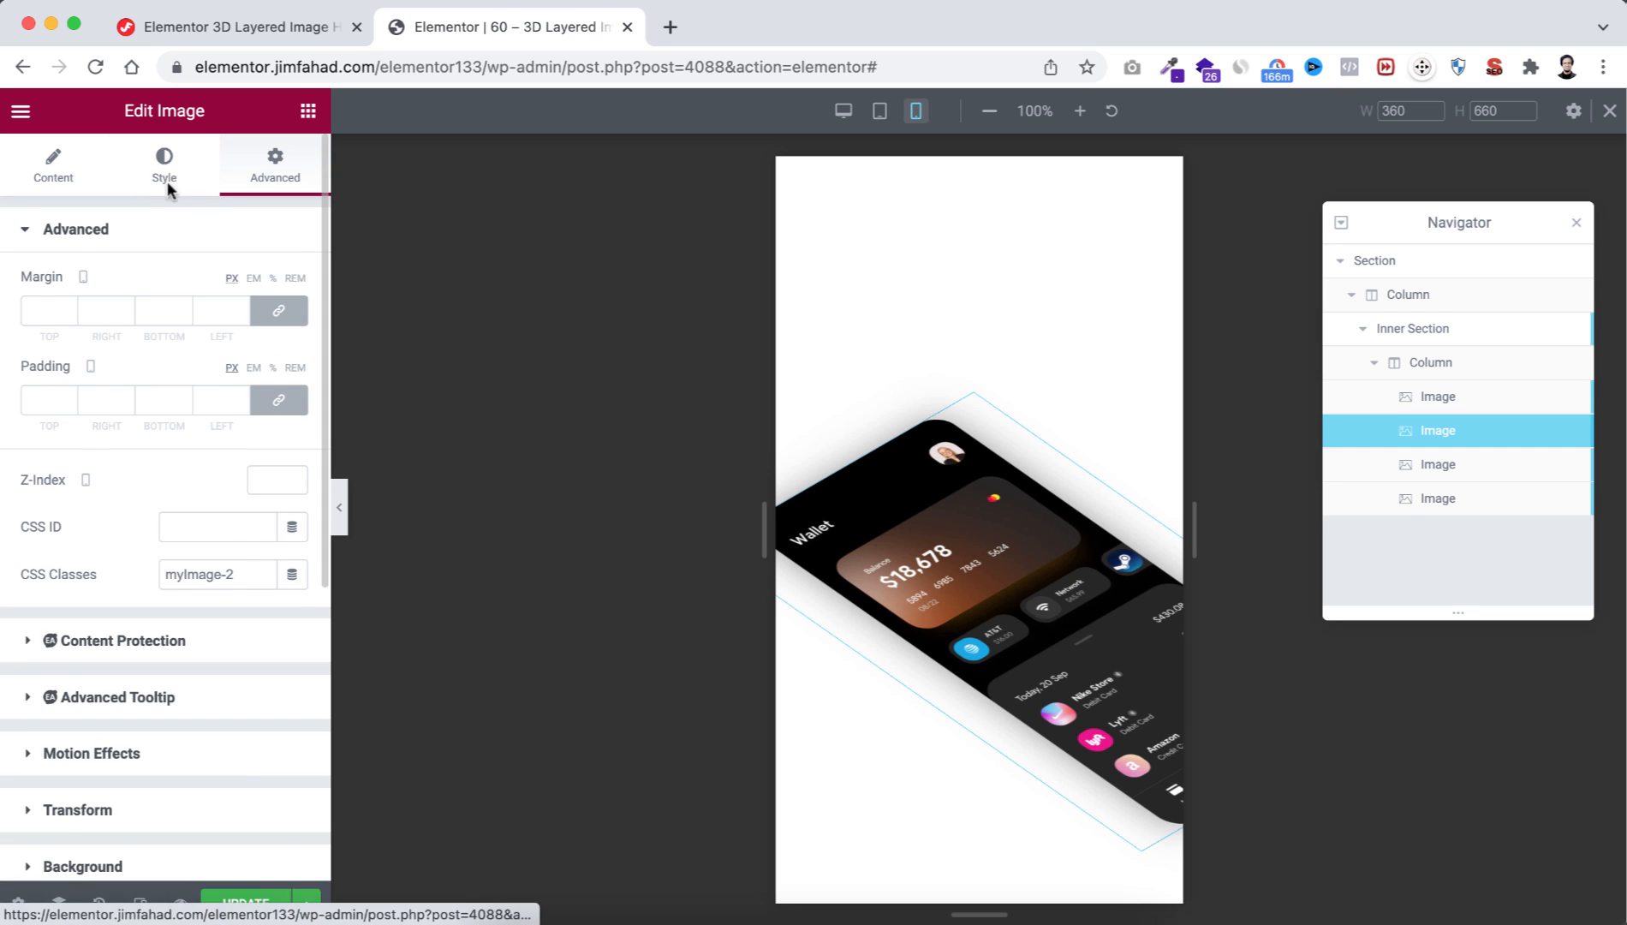
{"action": "left_click", "coordinate": [164, 167]}
{"action": "type", "text": "160"}
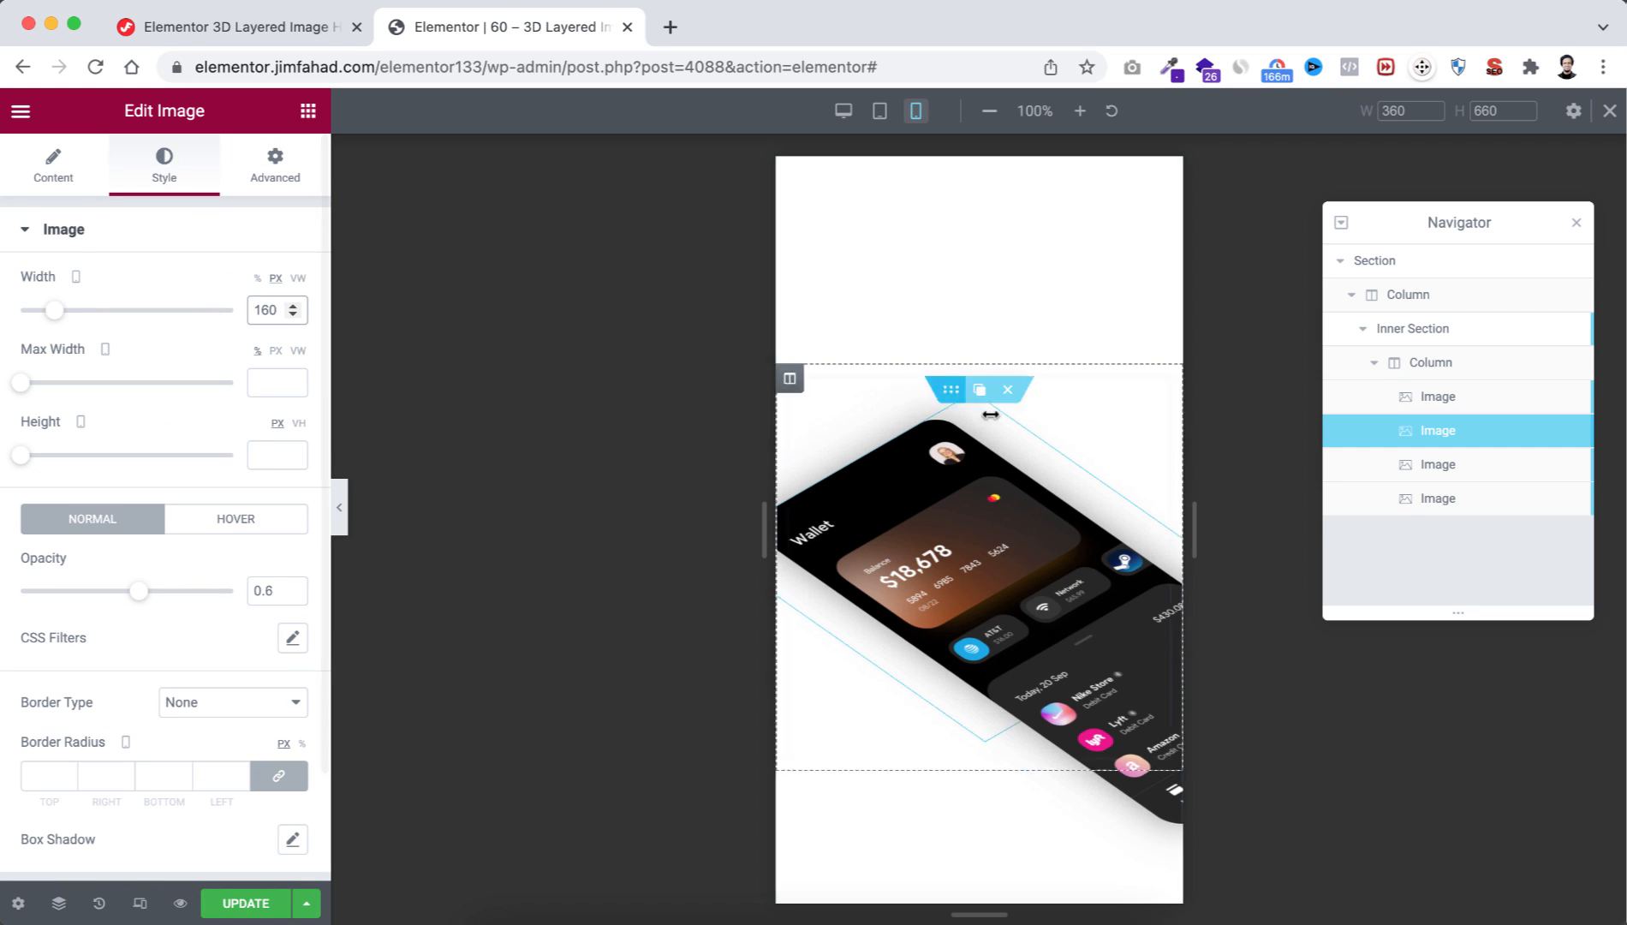
{"action": "left_click", "coordinate": [1425, 466]}
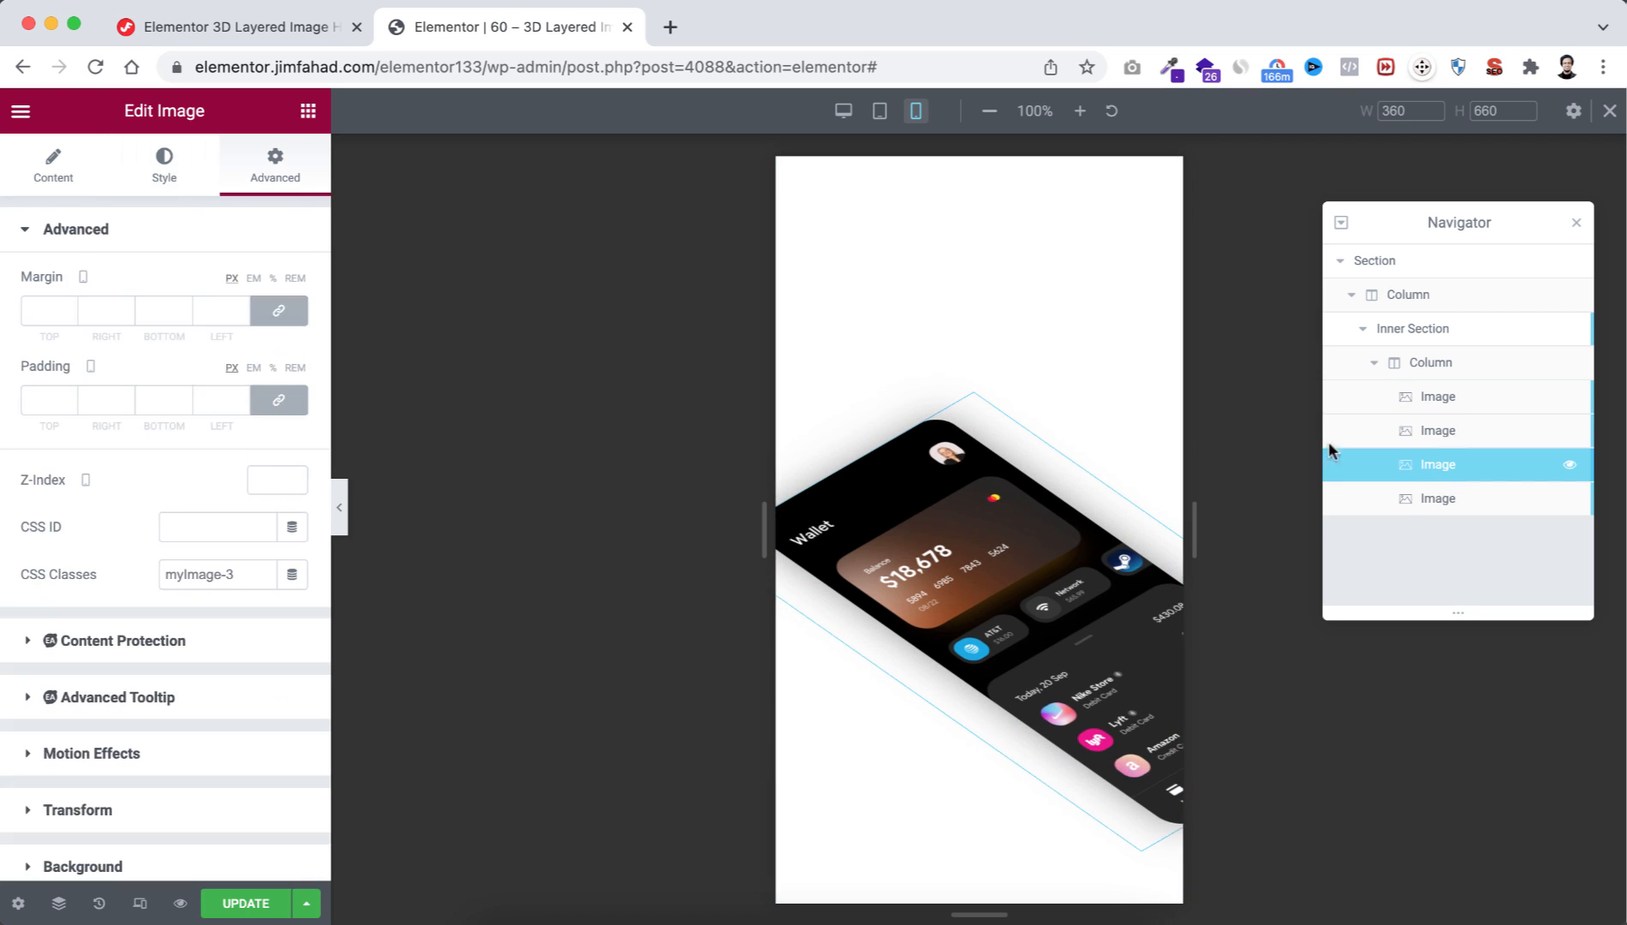
{"action": "left_click", "coordinate": [164, 165]}
{"action": "left_click", "coordinate": [257, 310]}
{"action": "type", "text": "160"}
Step: Set the fourth image's mobile width to 160 px and leave responsive mode
{"action": "left_click", "coordinate": [1427, 498]}
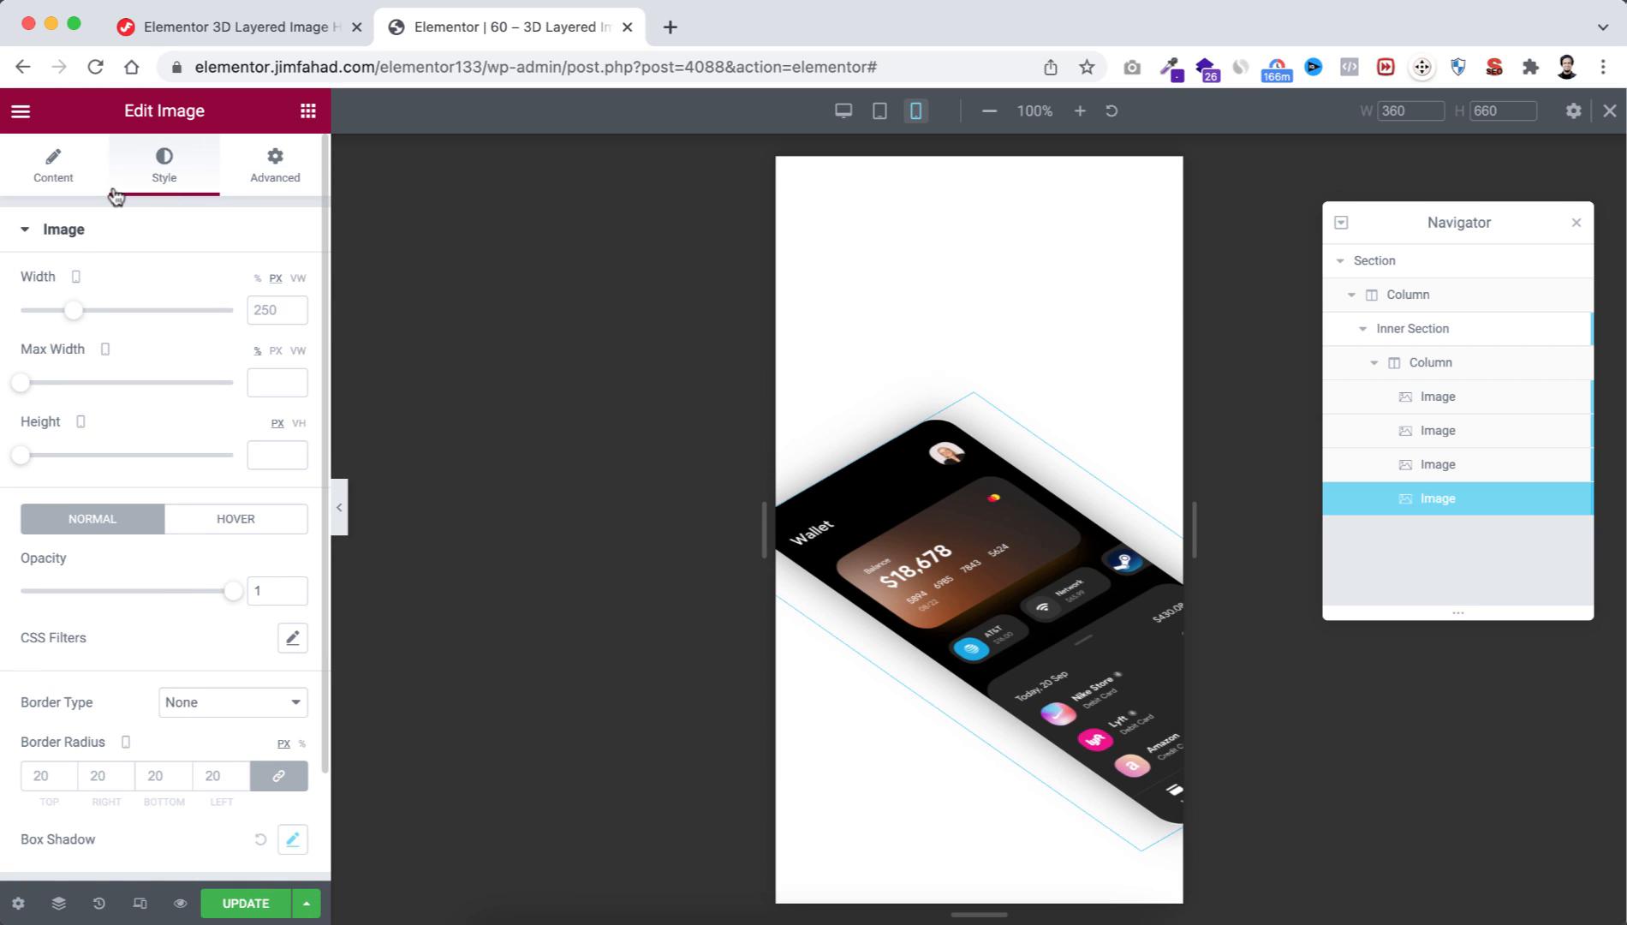
{"action": "double_click", "coordinate": [272, 309]}
{"action": "type", "text": "160"}
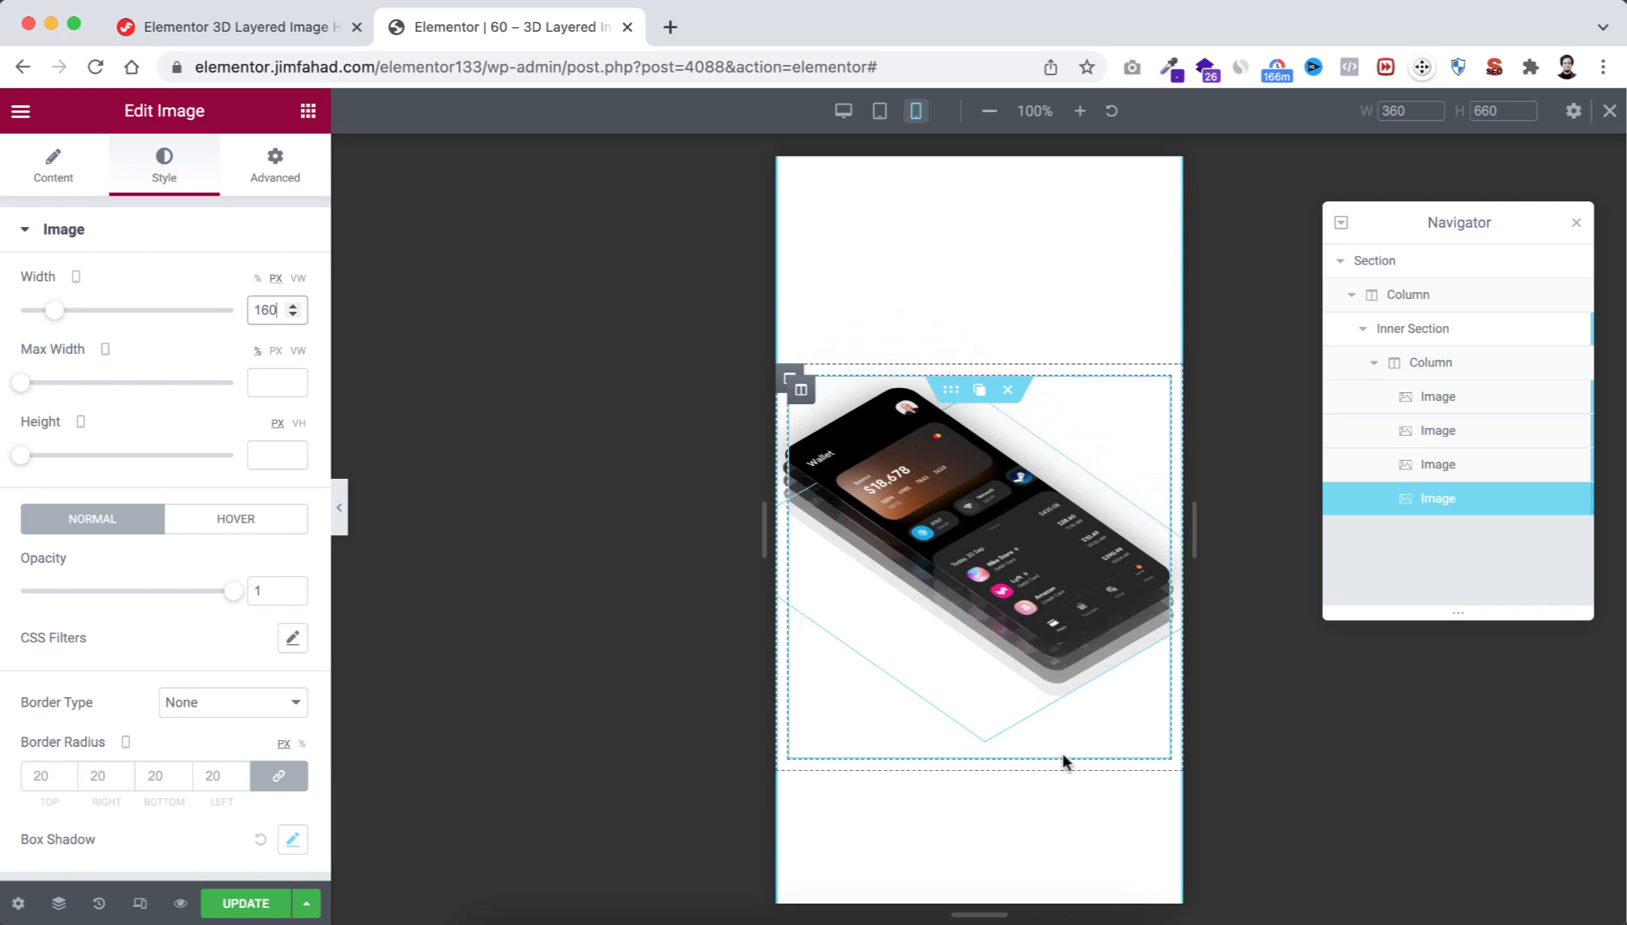
{"action": "left_click", "coordinate": [1609, 112]}
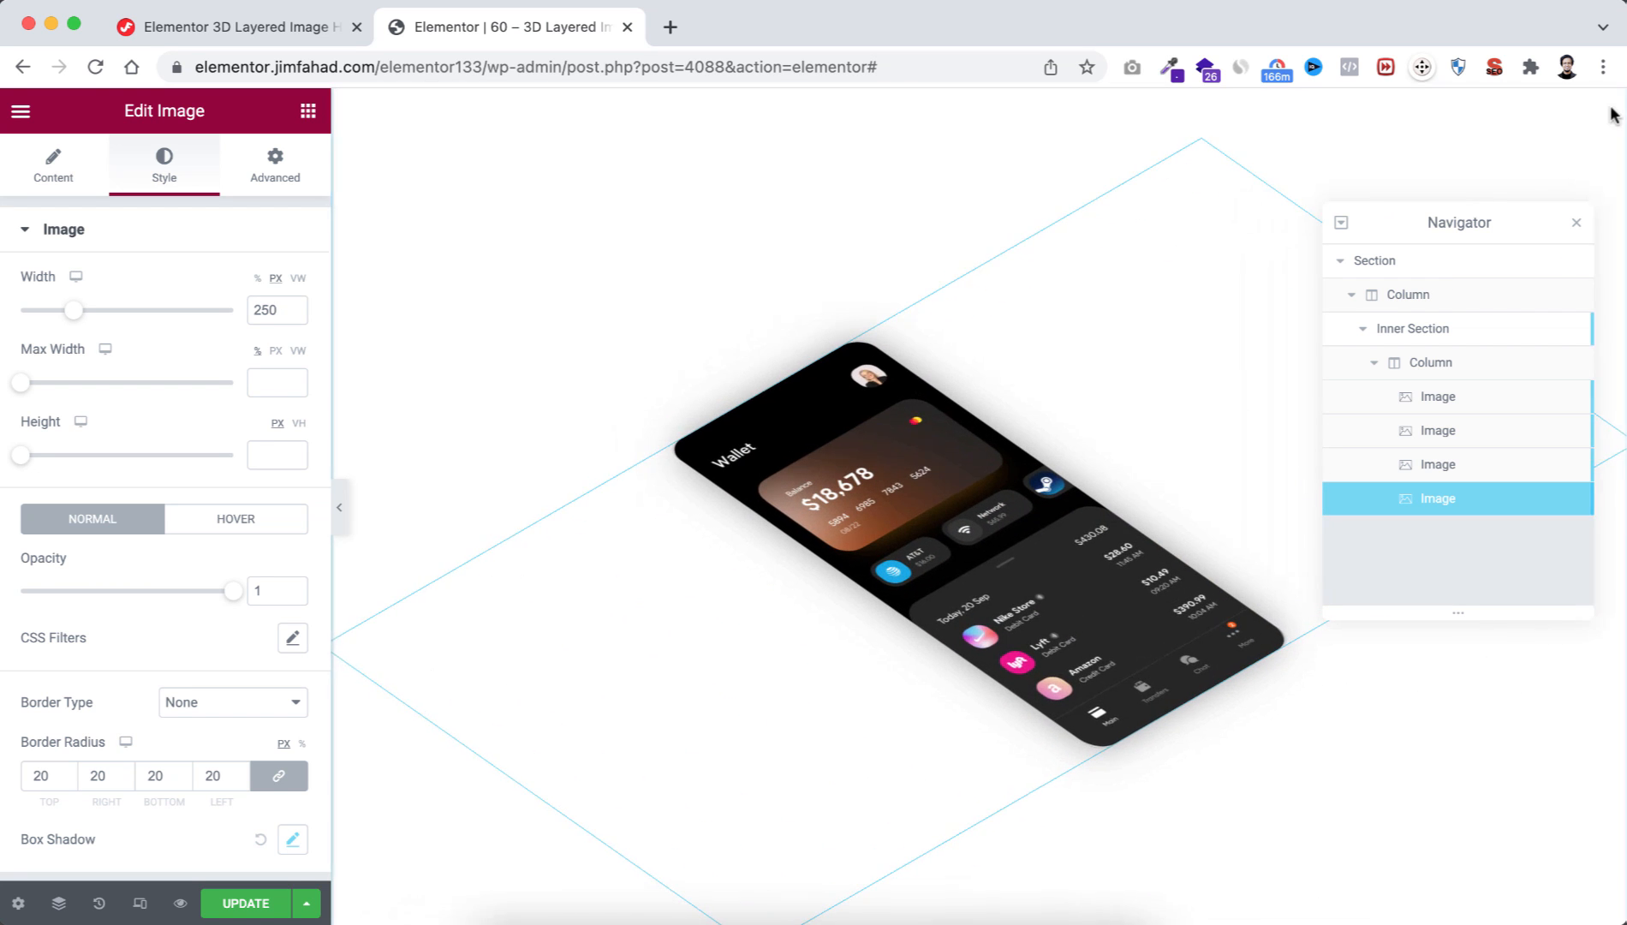
Step: Close the Navigator and preview the layered hover effect on the desktop canvas
{"action": "left_click", "coordinate": [1577, 225]}
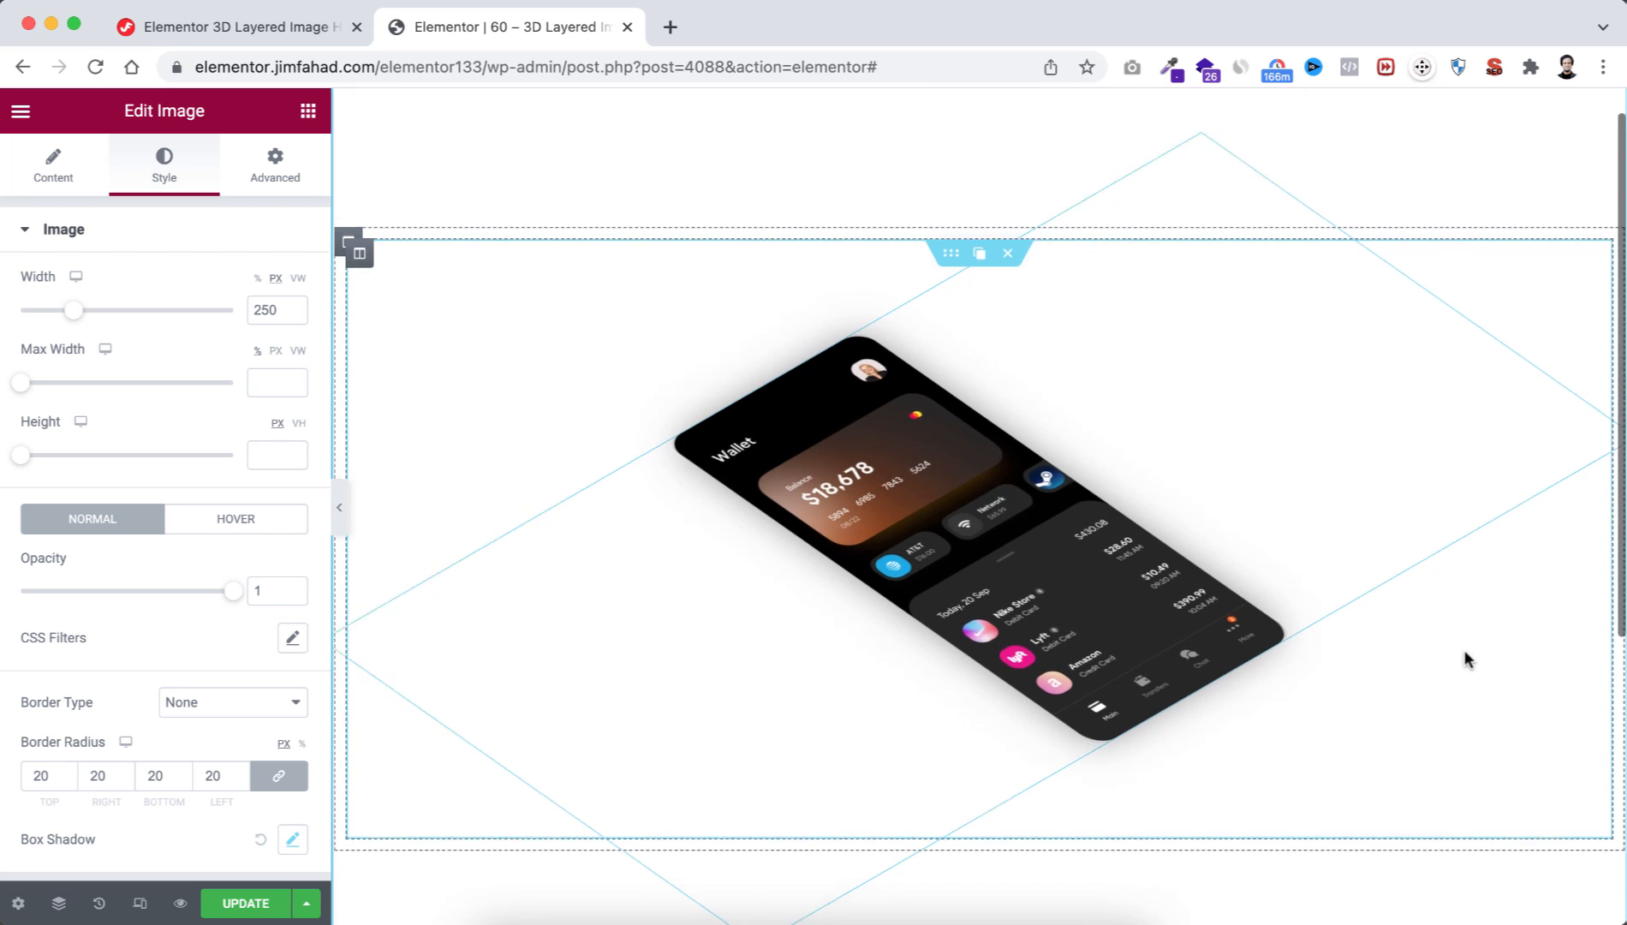
{"action": "scroll", "coordinate": [1463, 650], "scroll_direction": "down", "scroll_amount": 1}
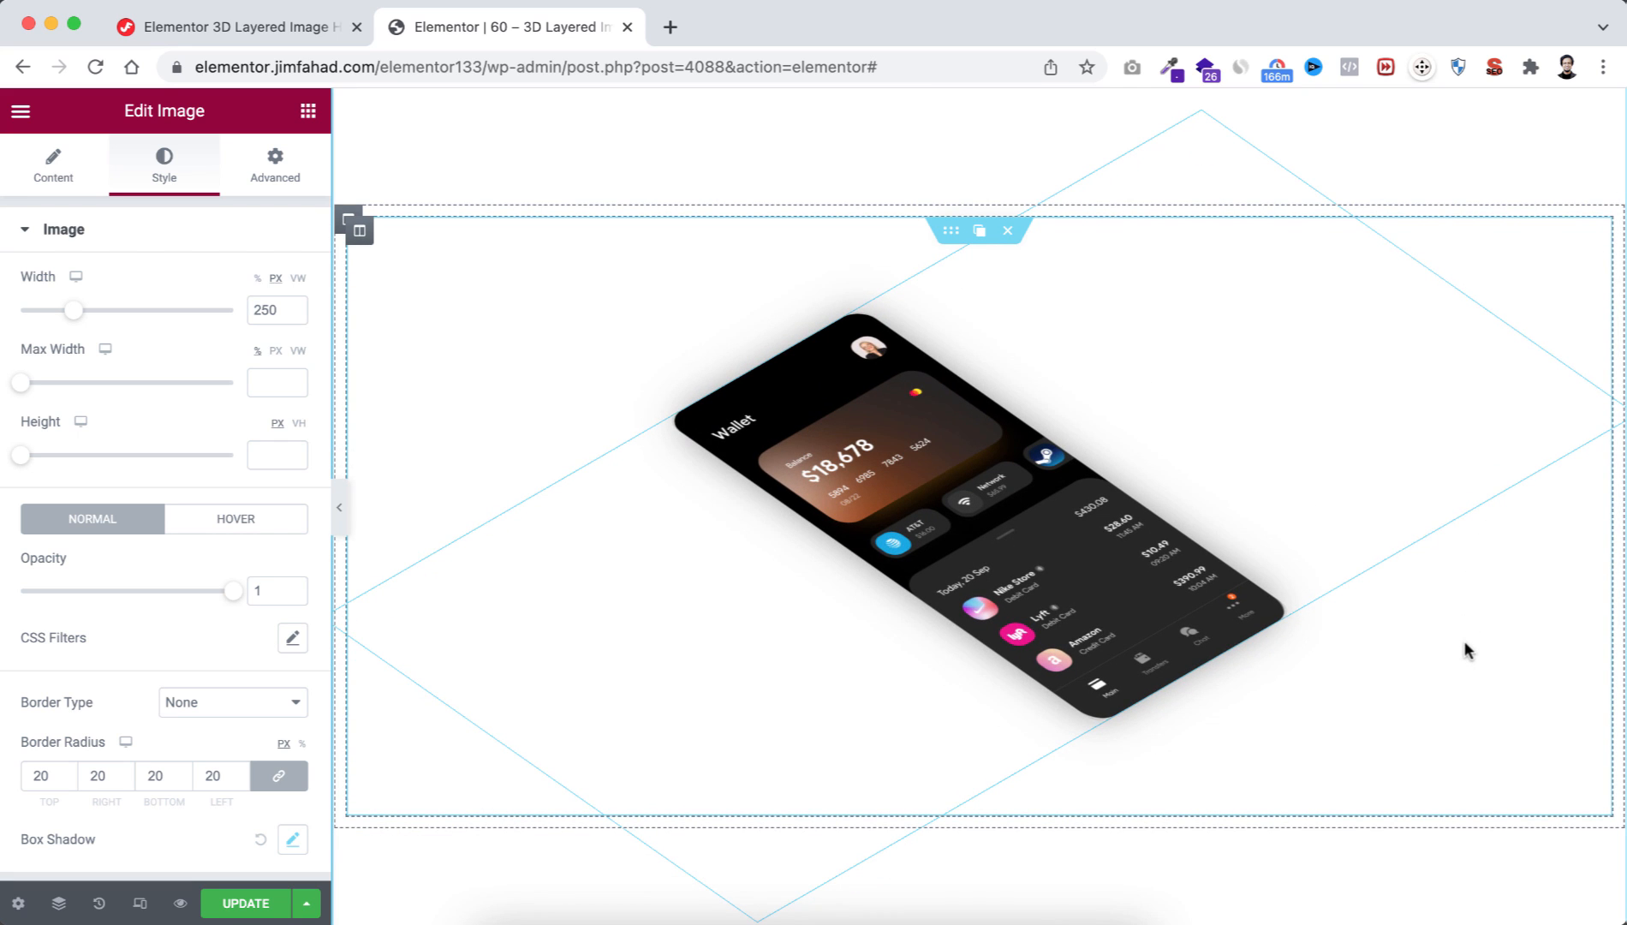
{"action": "mouse_move", "coordinate": [1290, 617]}
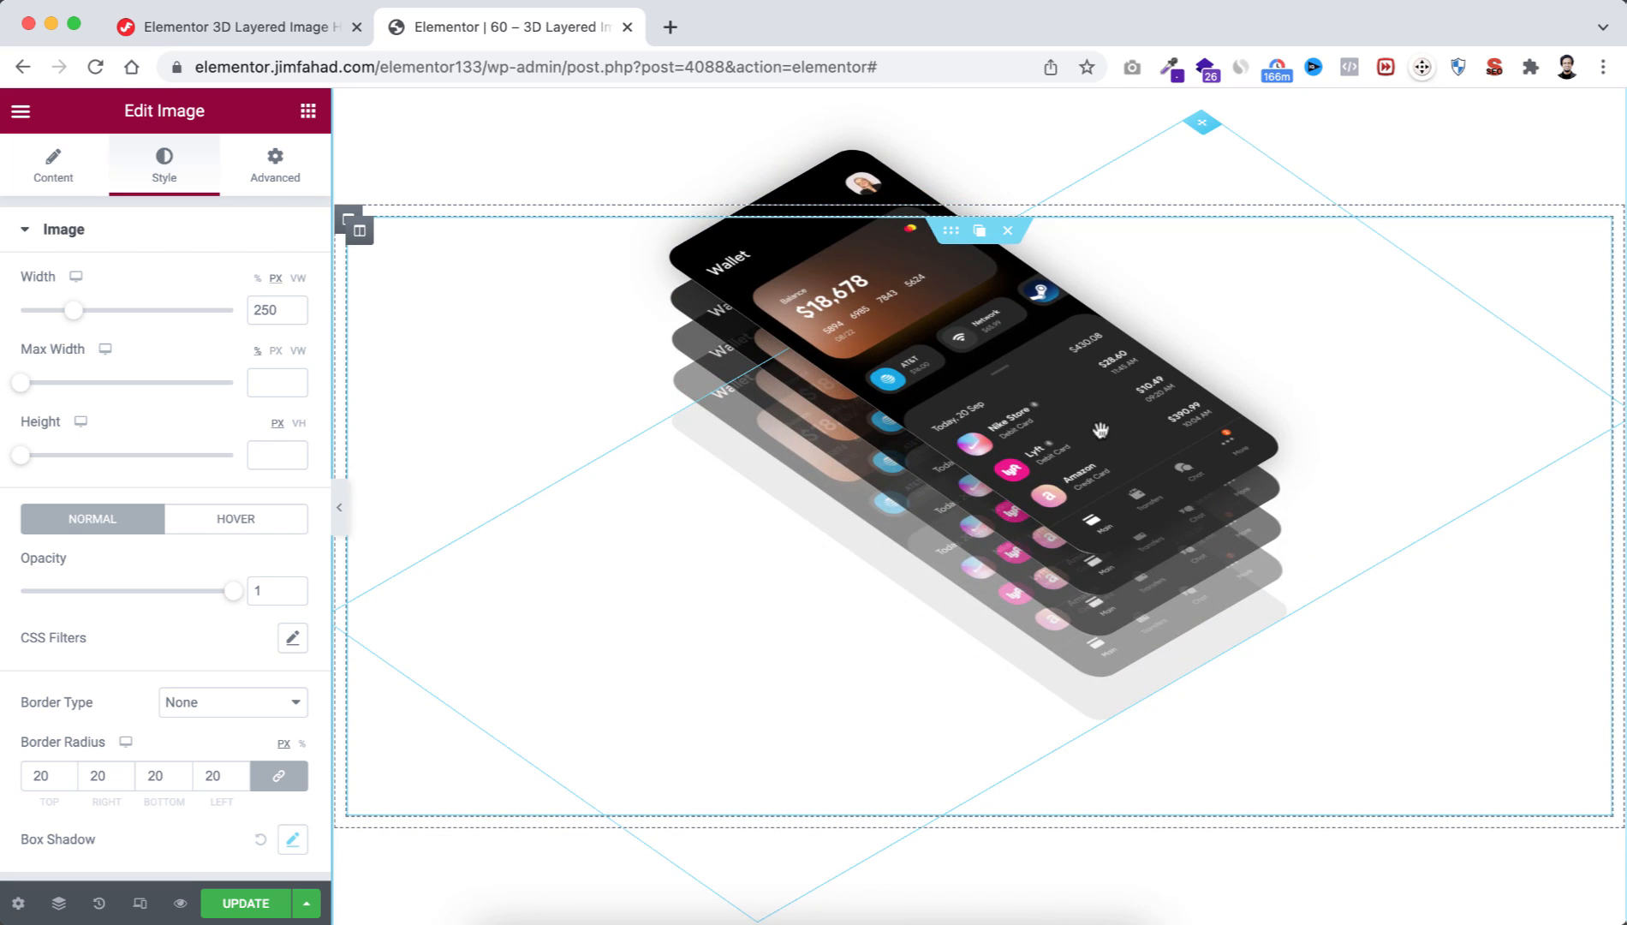
{"action": "mouse_move", "coordinate": [1180, 664]}
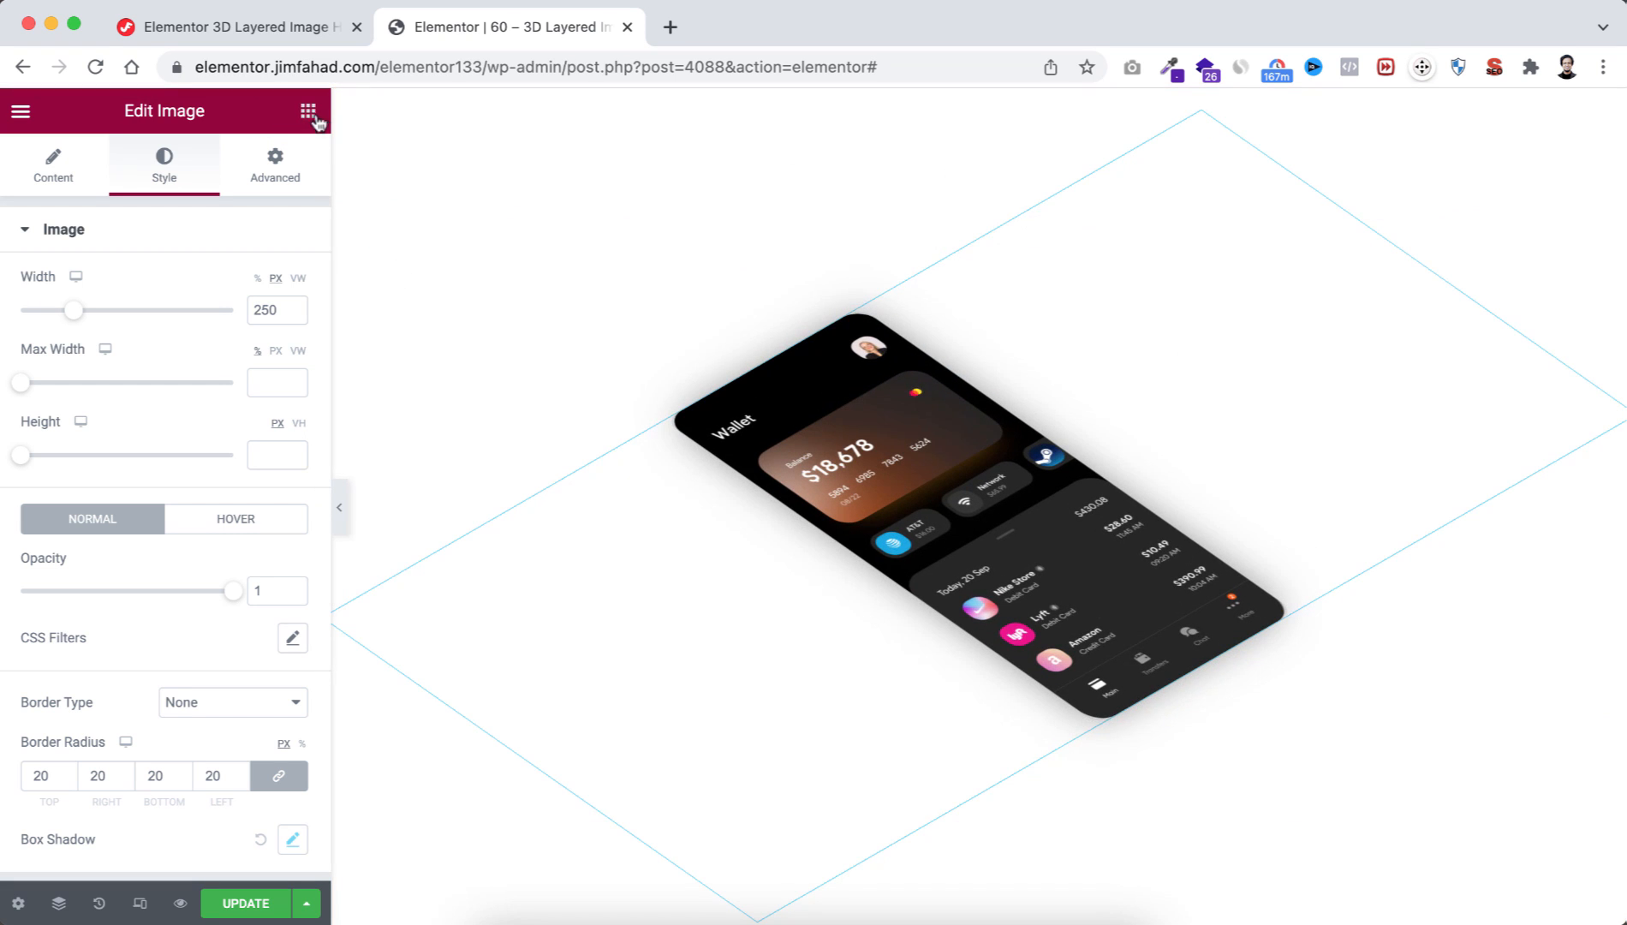
Step: Try a centred heading widget inside the image column, beneath the stacked phone images
{"action": "left_click", "coordinate": [308, 115]}
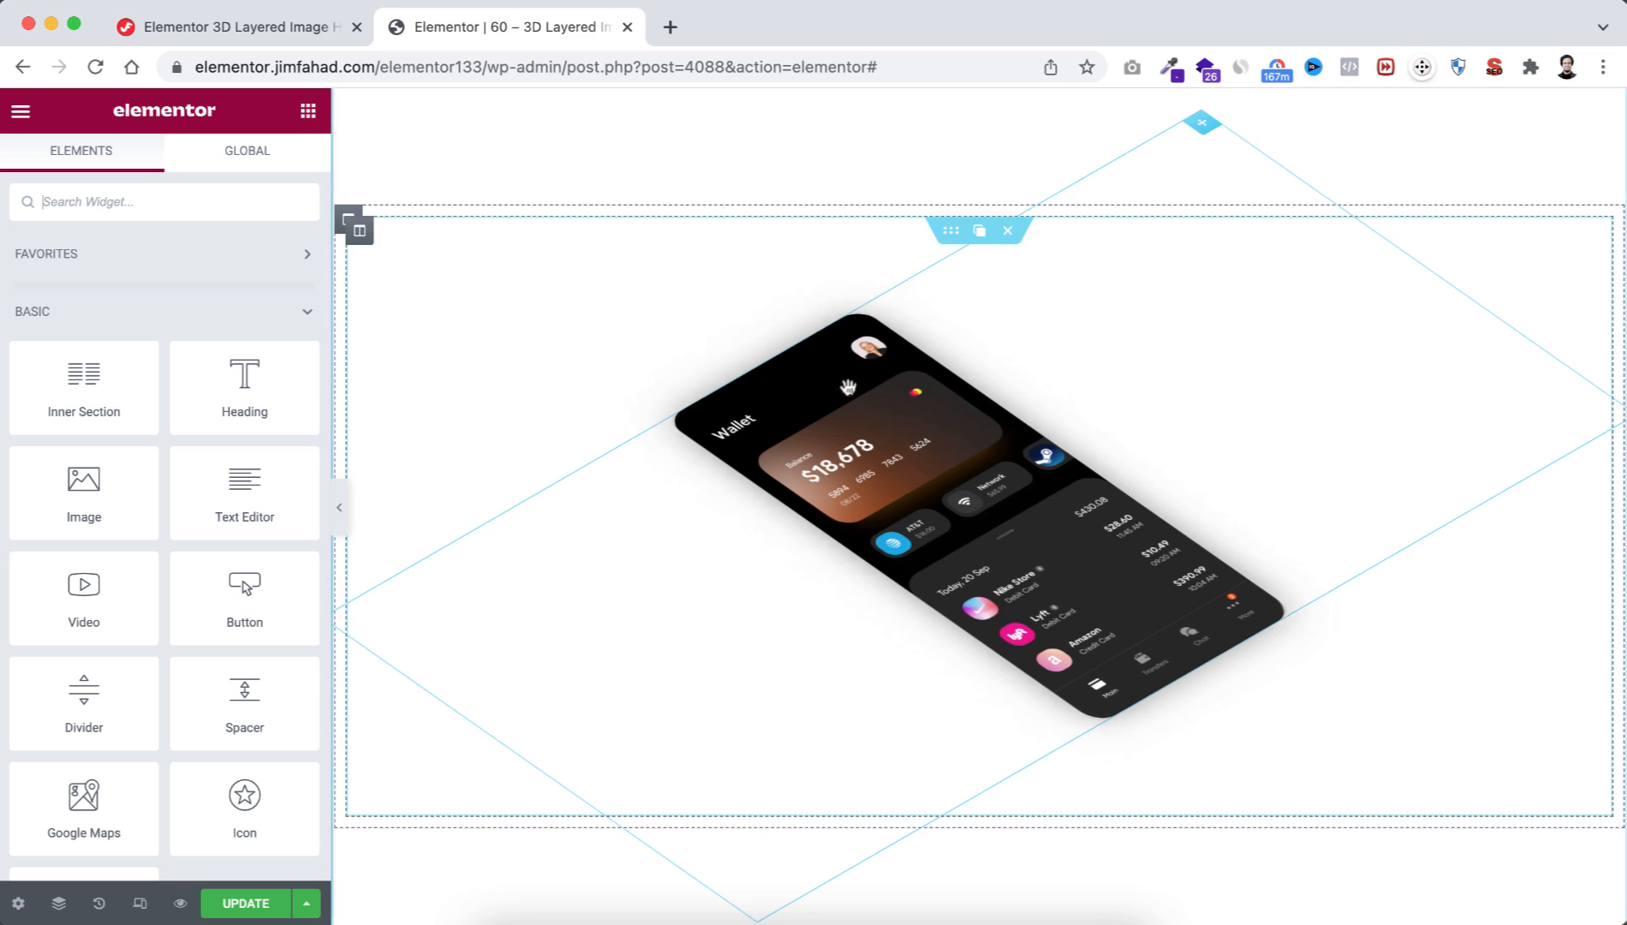
{"action": "left_click", "coordinate": [949, 236]}
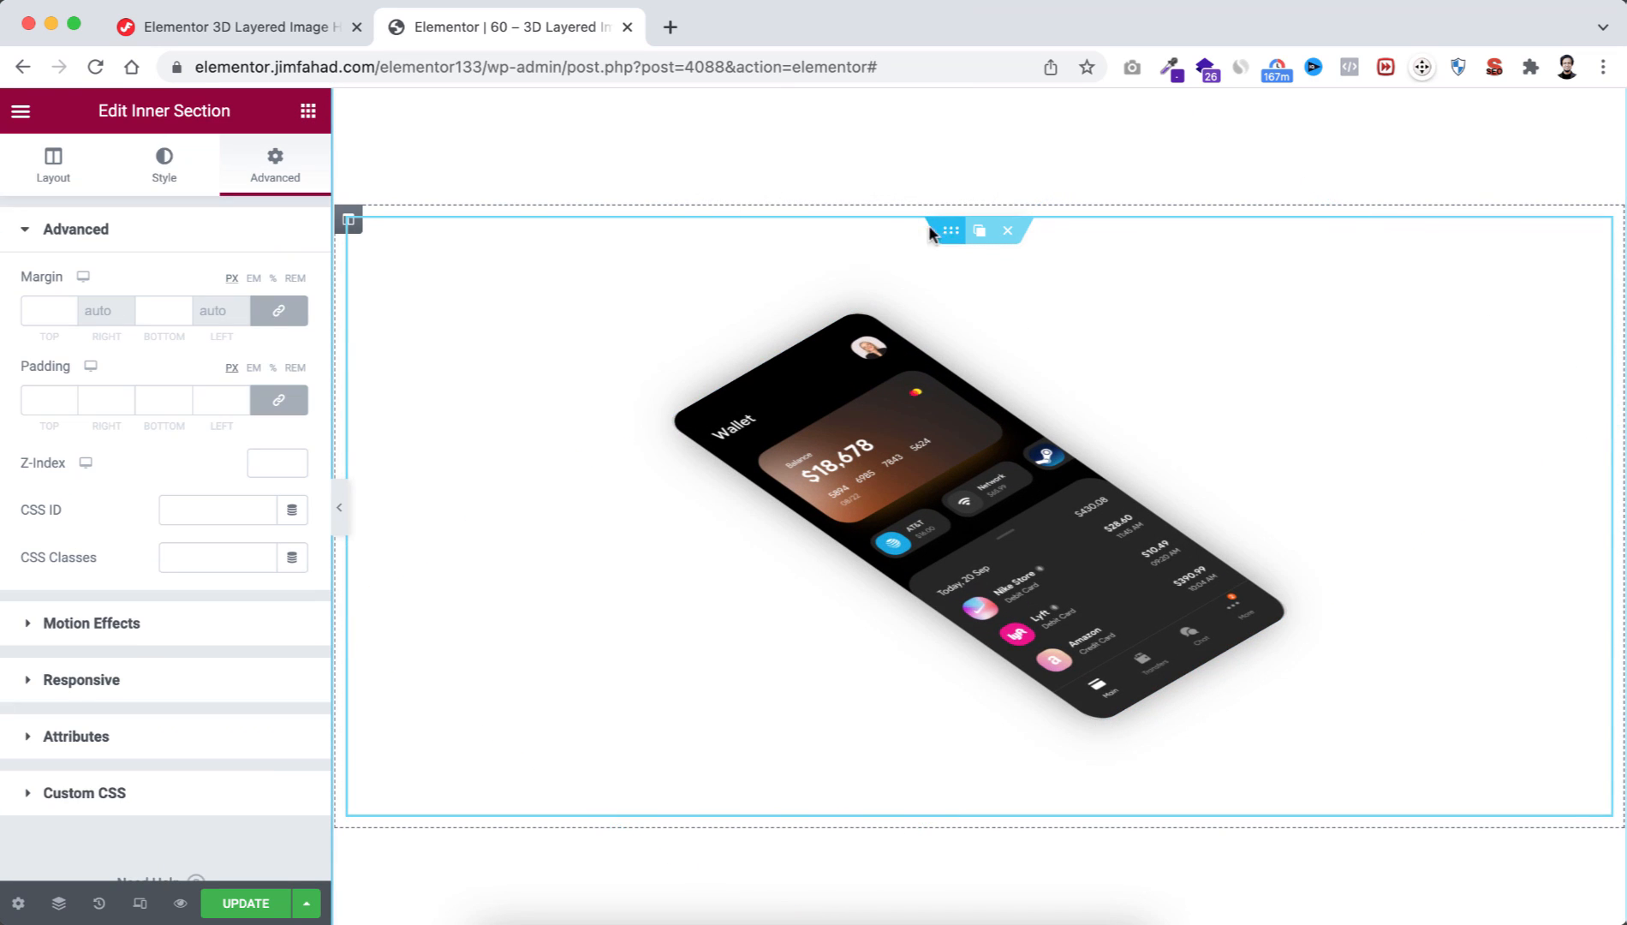
{"action": "left_click", "coordinate": [308, 112]}
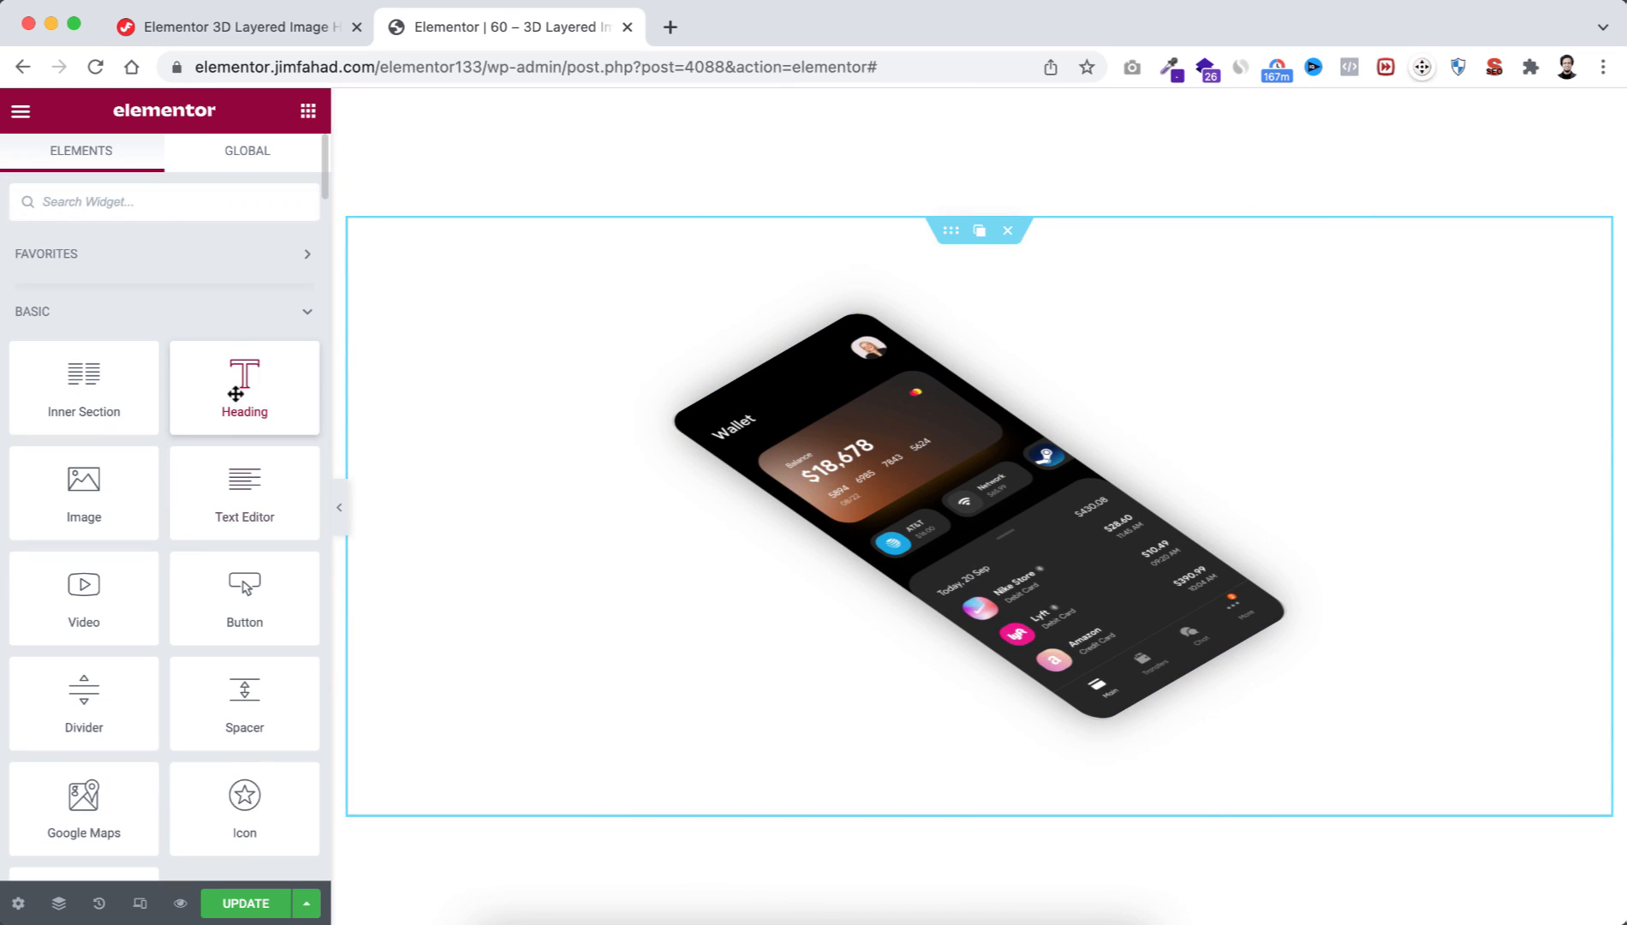
{"action": "left_click_drag", "start_coordinate": [234, 394], "coordinate": [1198, 657]}
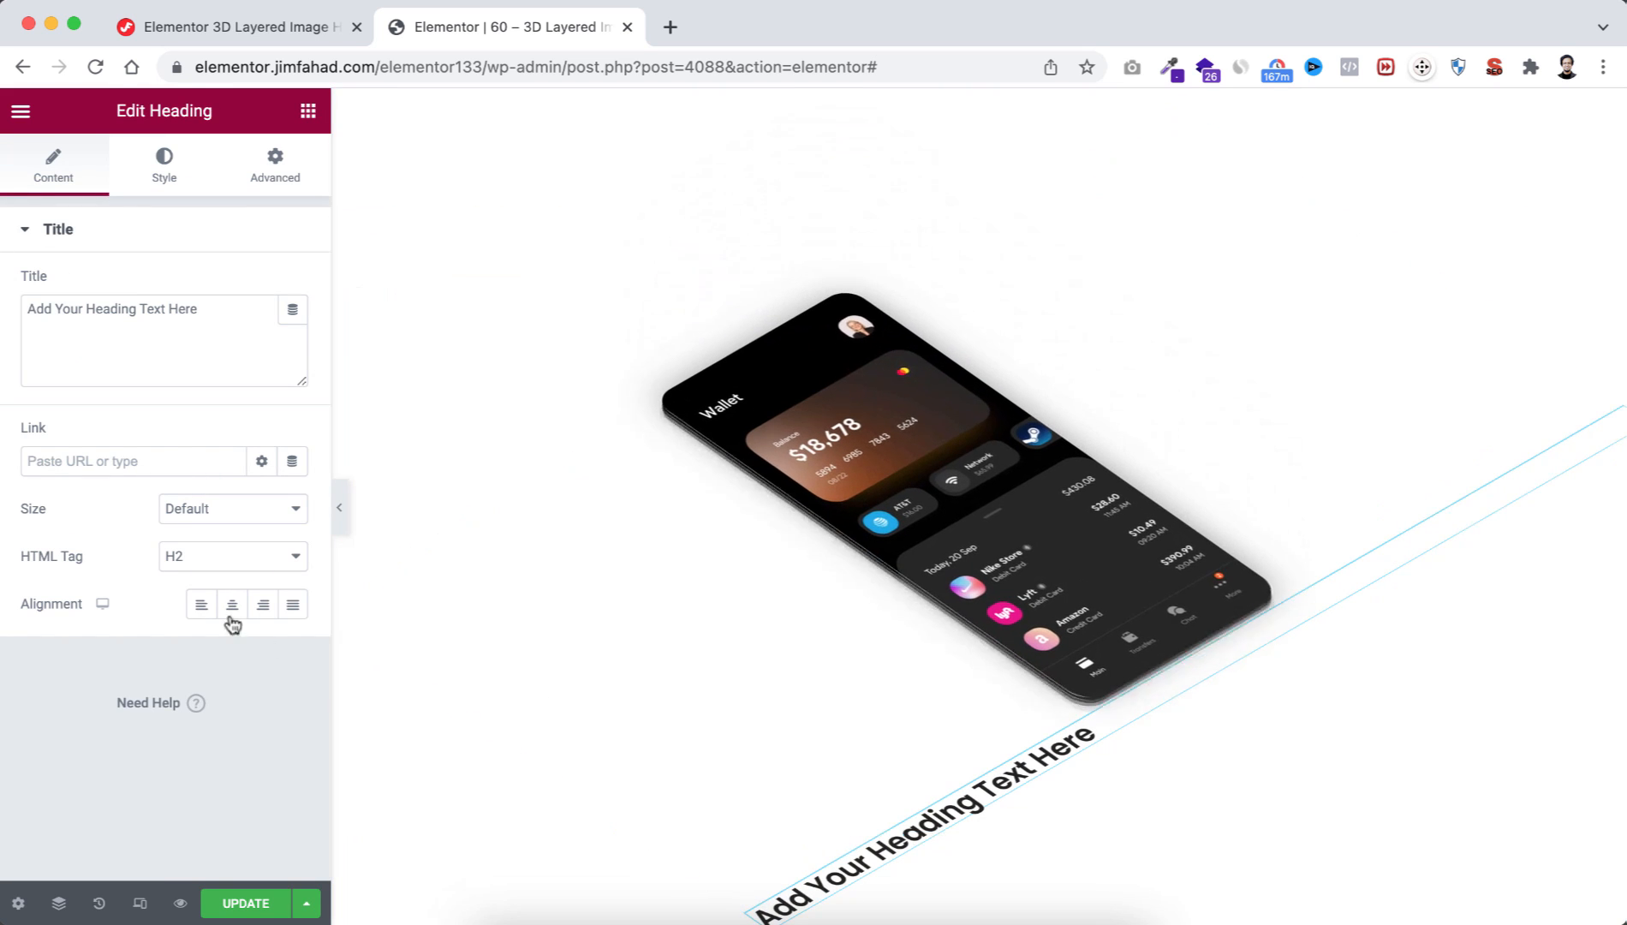
{"action": "left_click", "coordinate": [232, 605]}
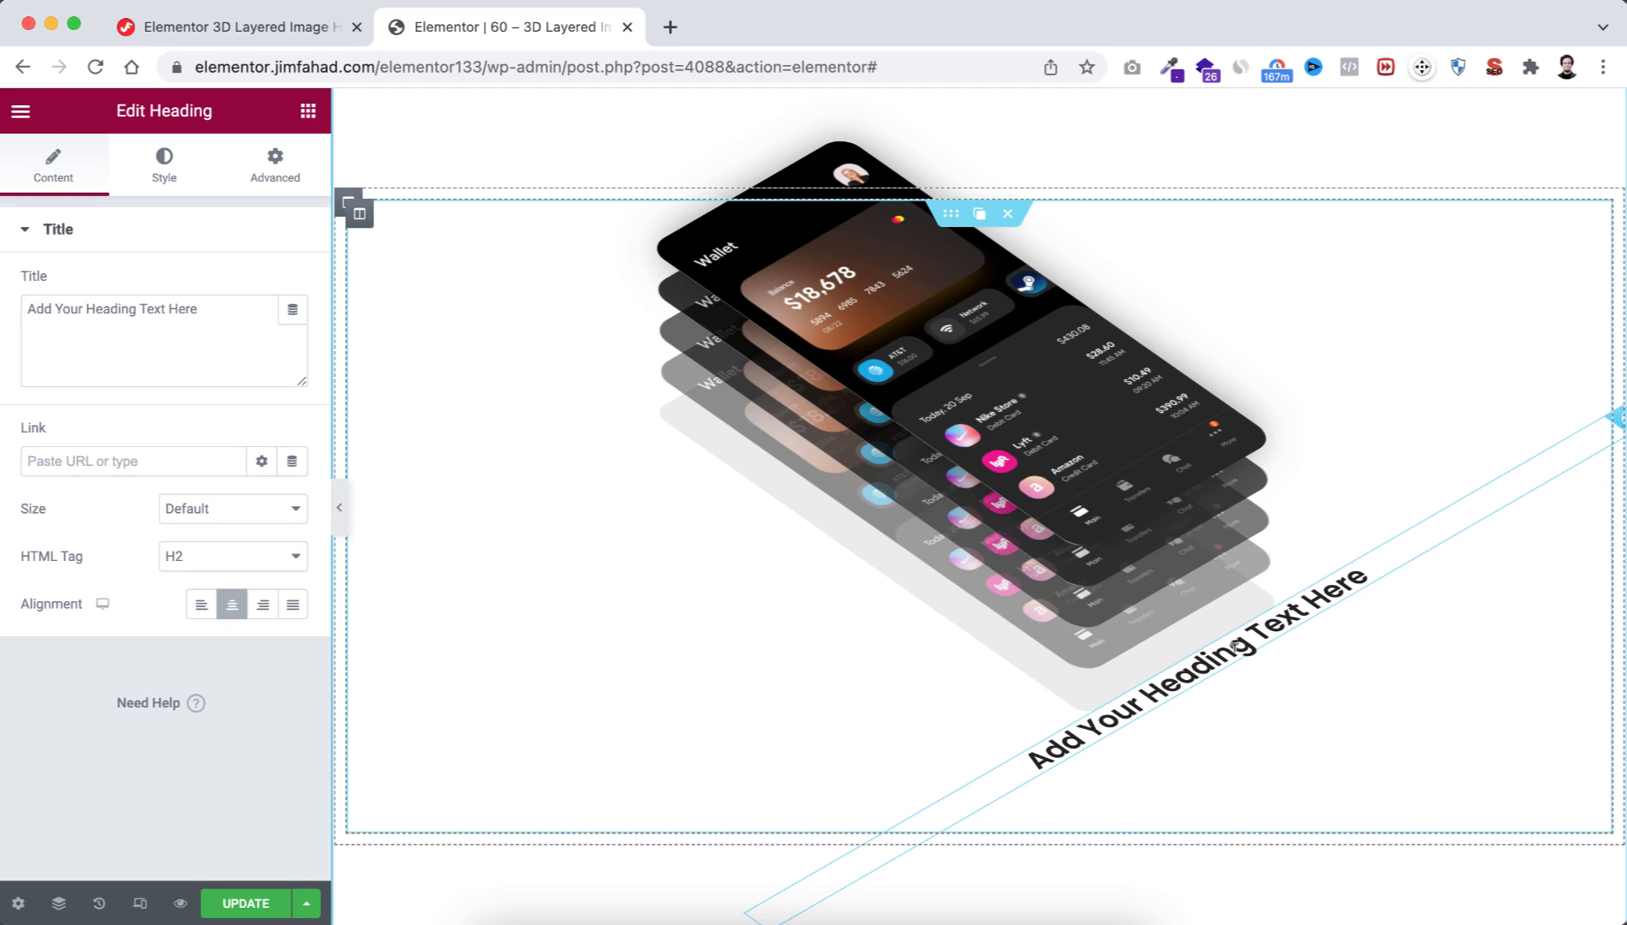
{"action": "scroll", "coordinate": [1244, 648], "scroll_direction": "down", "scroll_amount": 1}
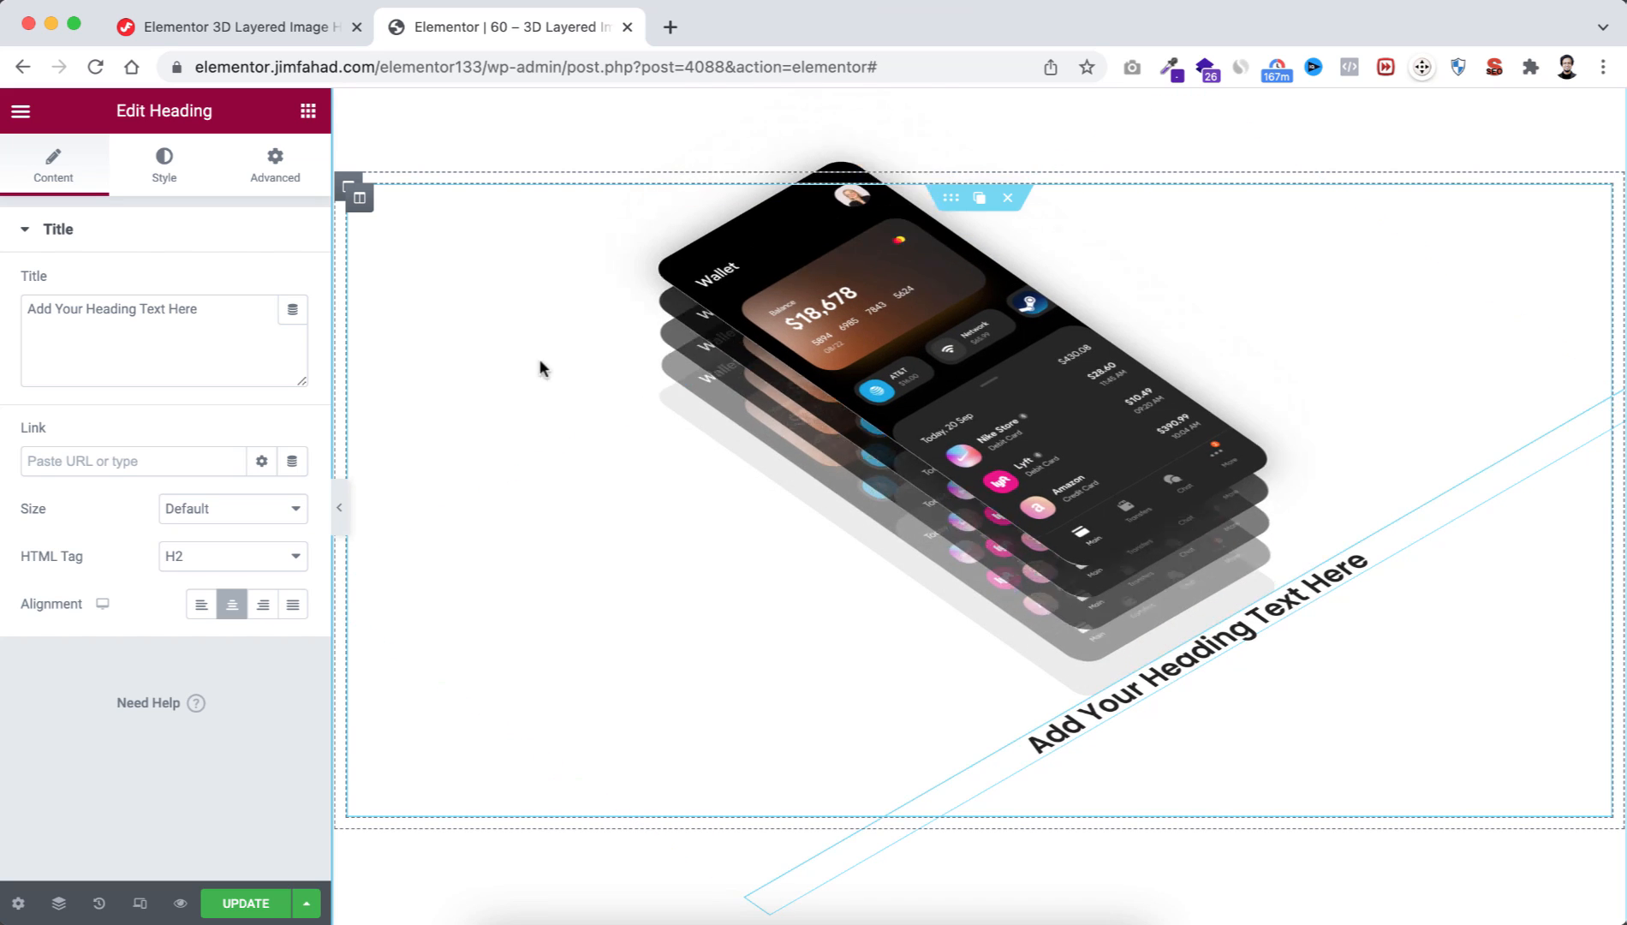
Step: Try a centred heading widget in the outer column below the inner section, and remove the test headings
{"action": "left_click", "coordinate": [308, 112]}
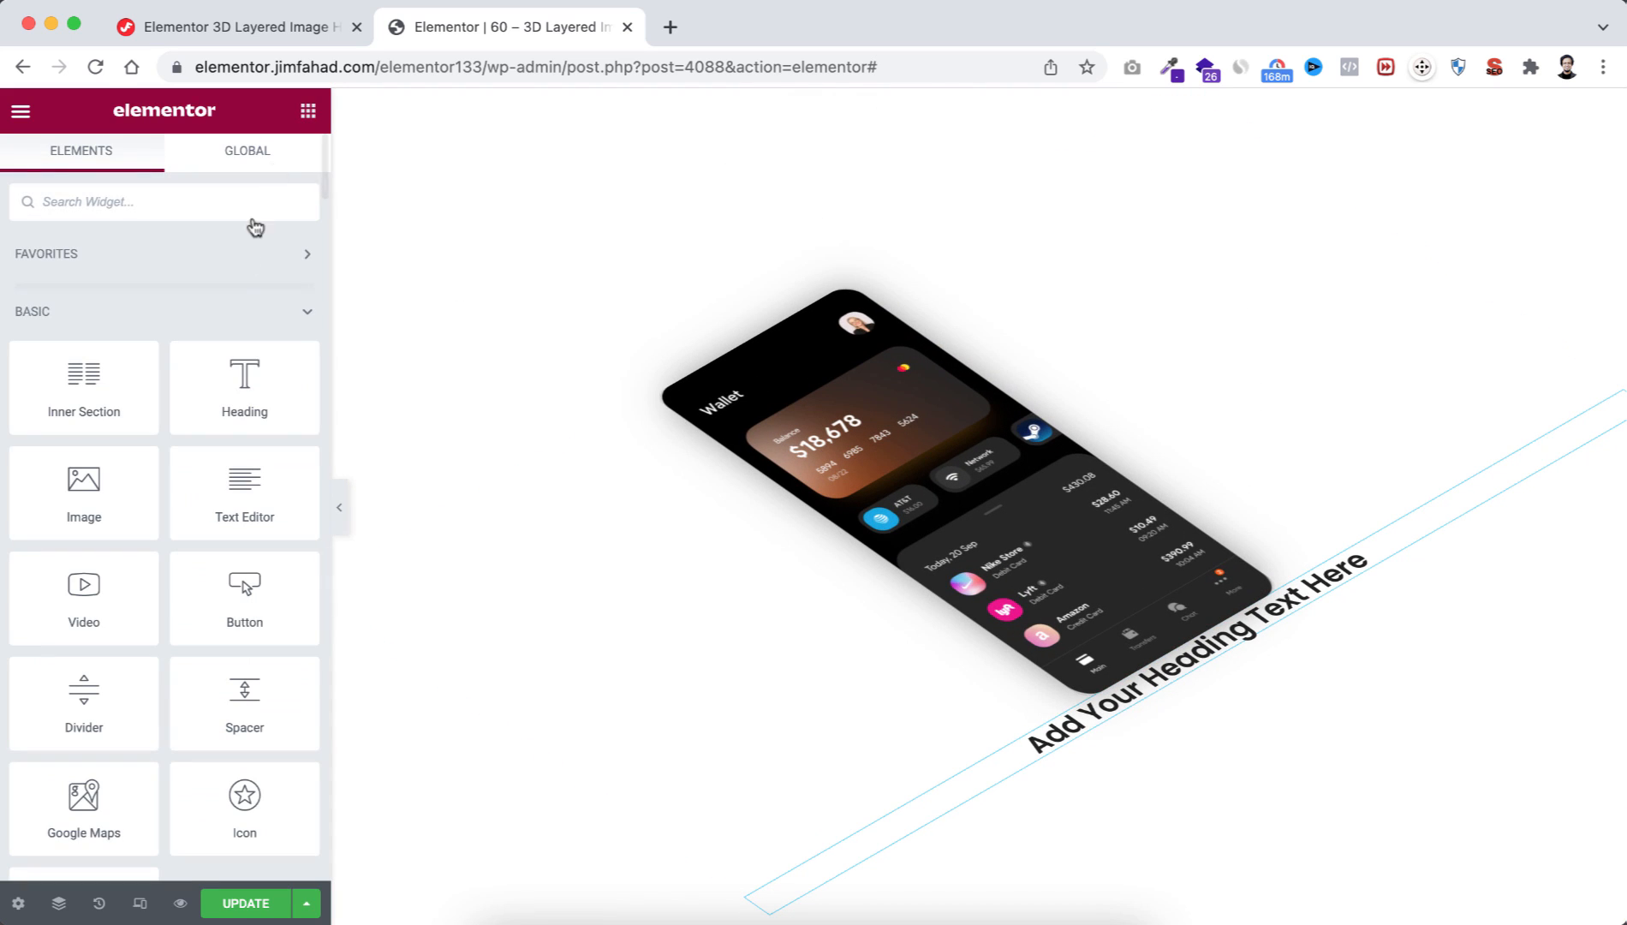
{"action": "left_click_drag", "start_coordinate": [244, 390], "coordinate": [1006, 812]}
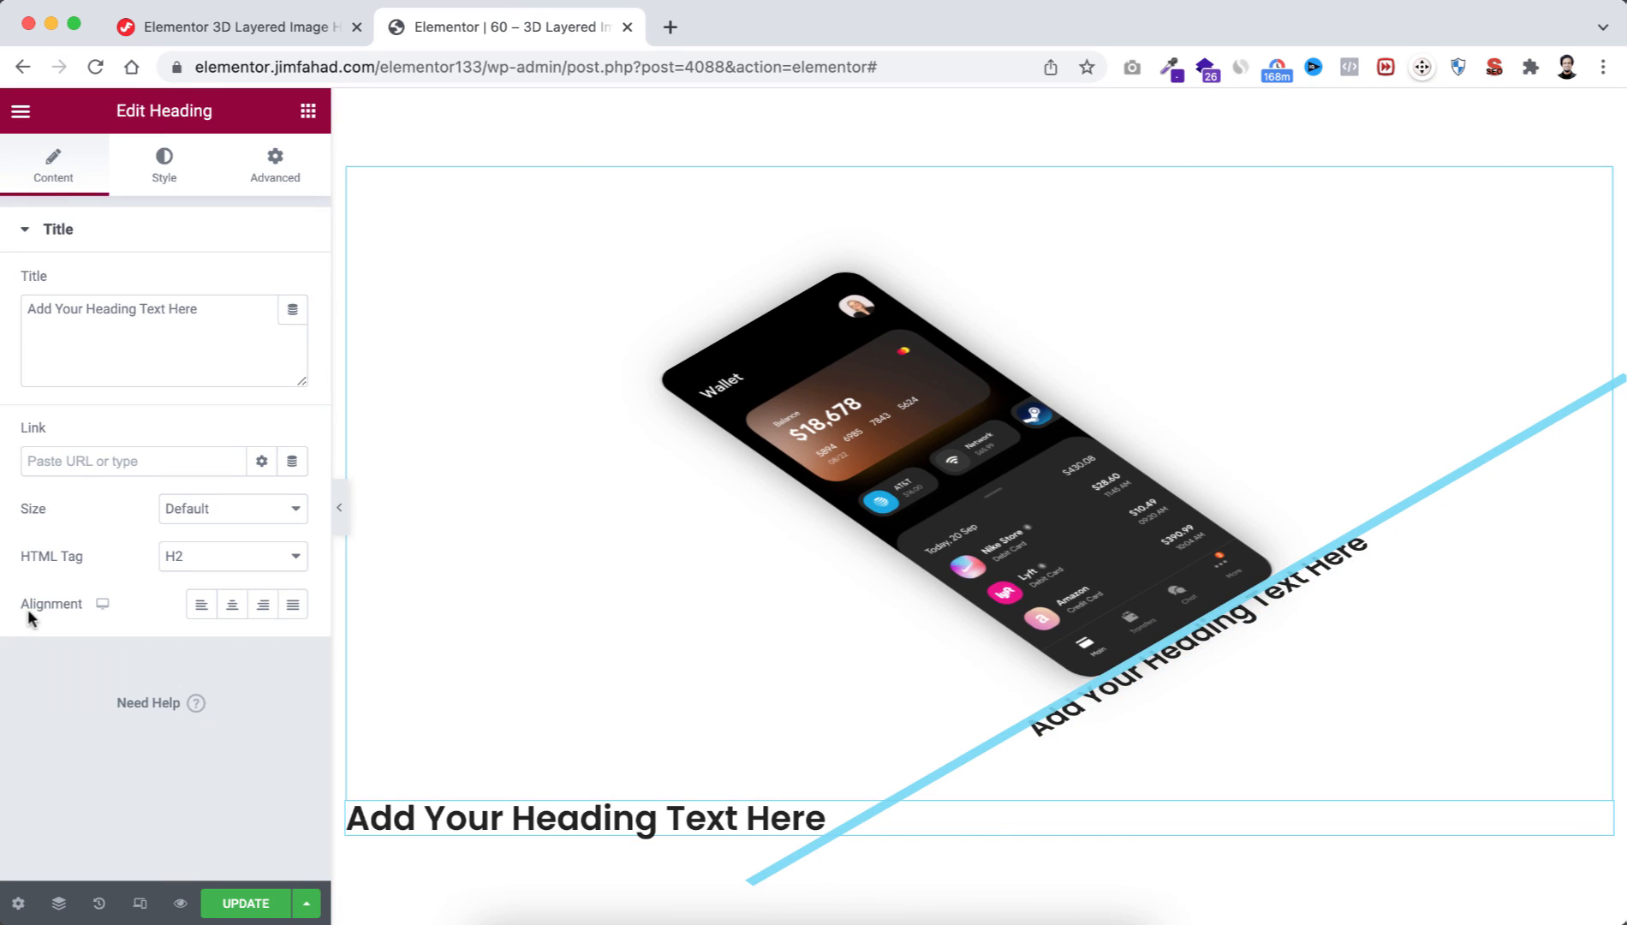
{"action": "left_click", "coordinate": [232, 604]}
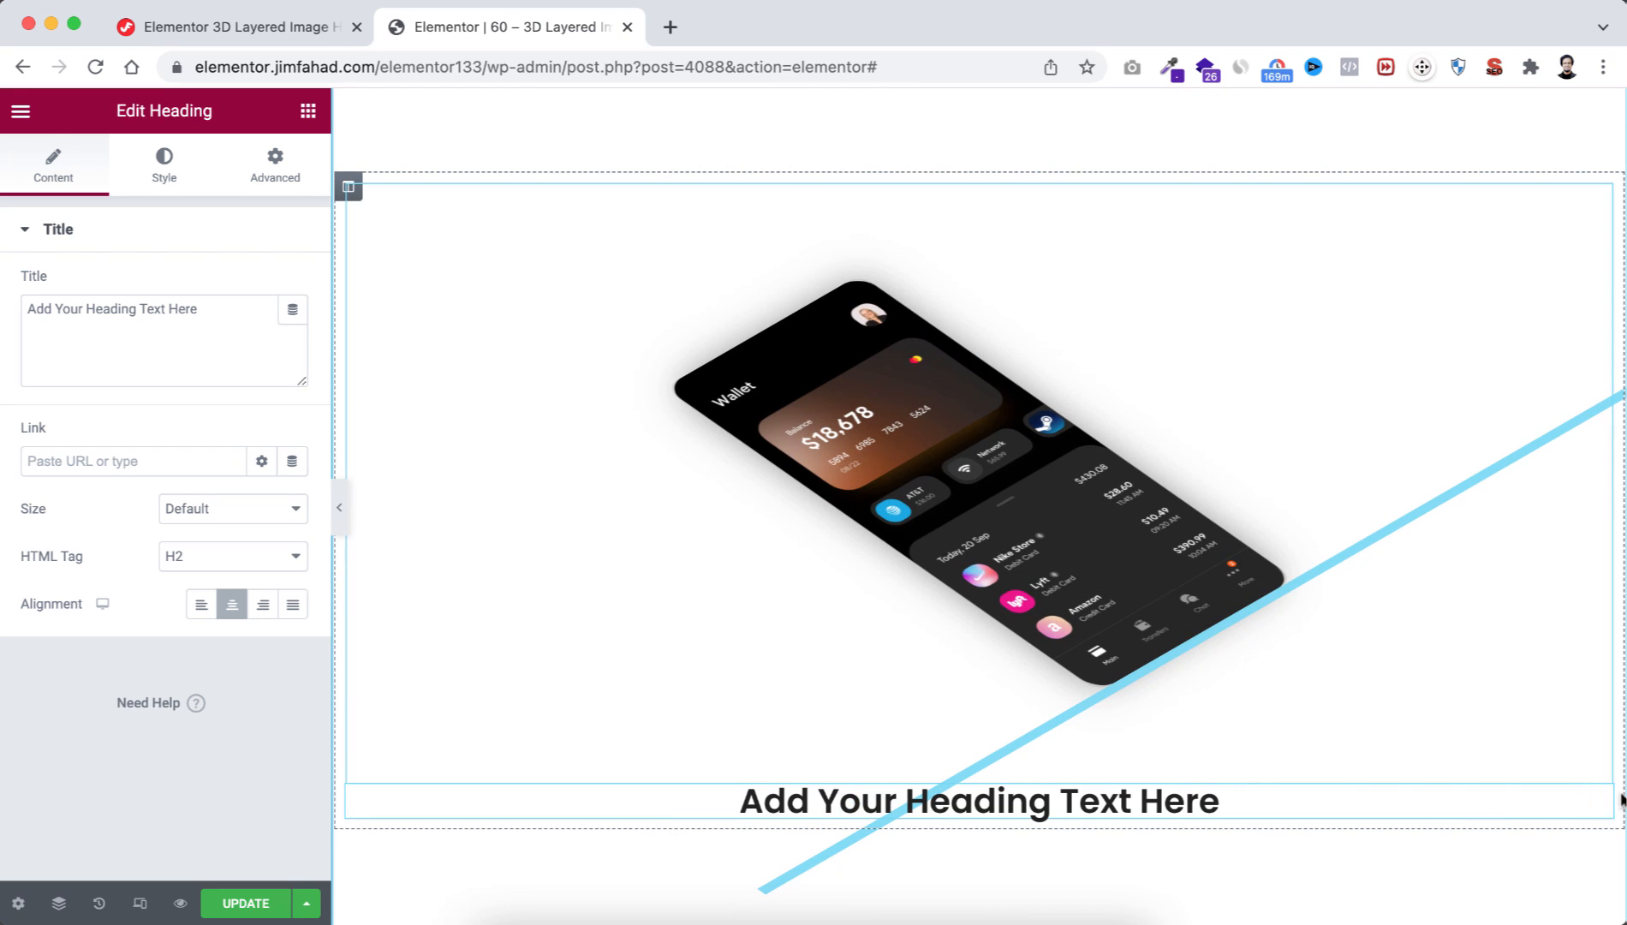
{"action": "left_click", "coordinate": [1548, 800]}
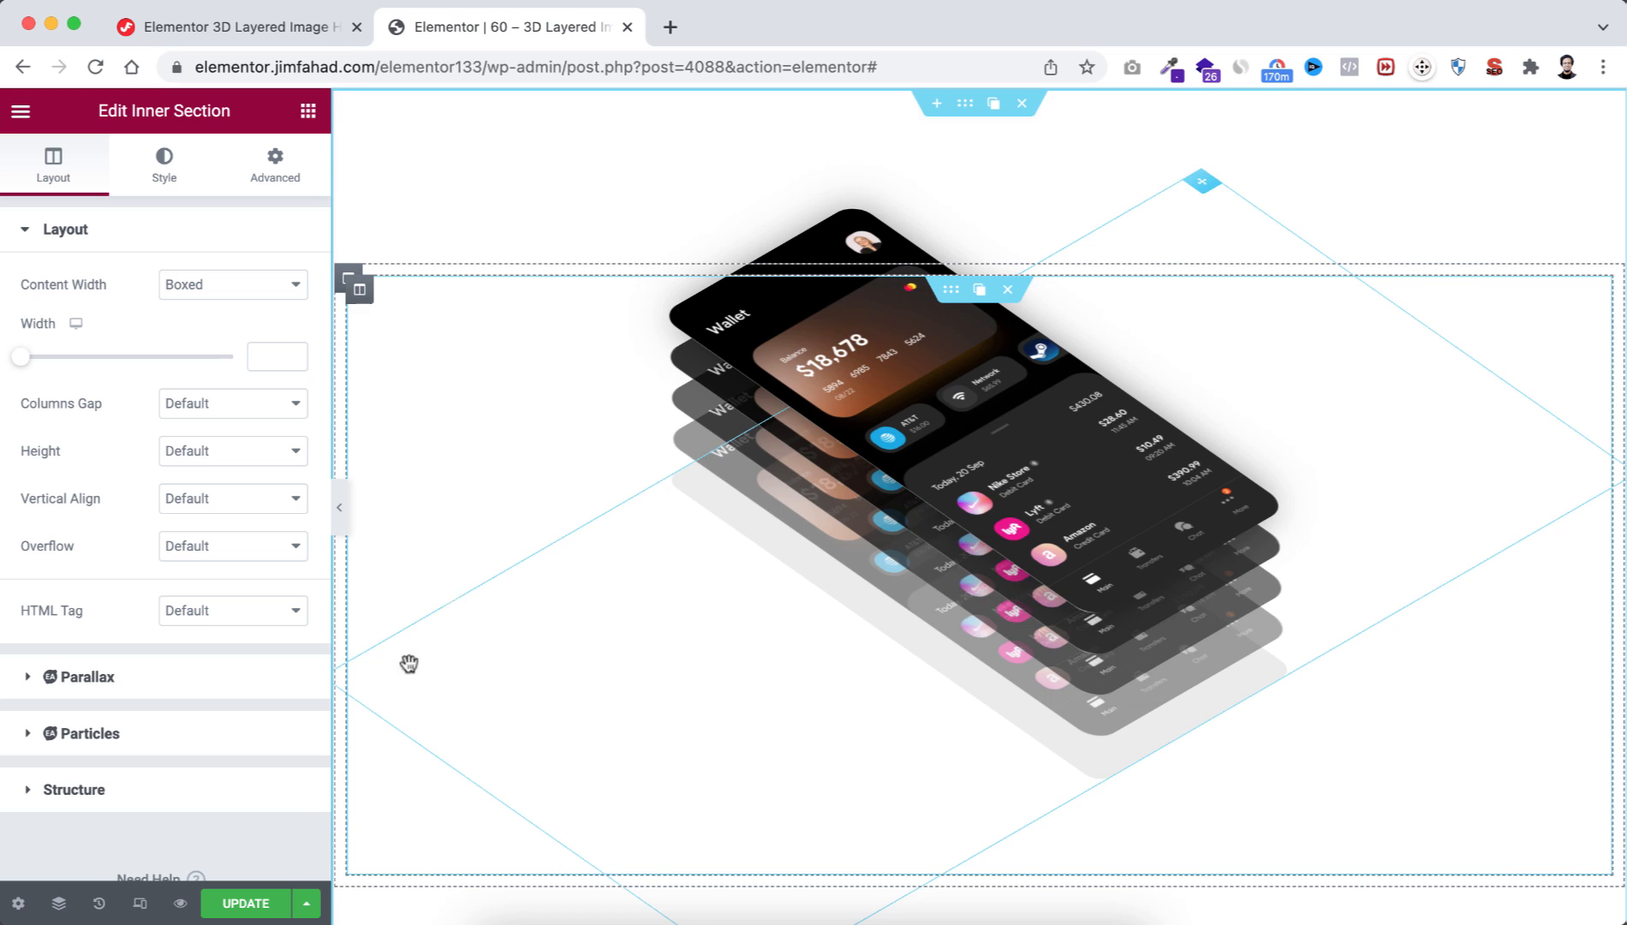
Step: Update the page to save the layered image effect
{"action": "left_click", "coordinate": [242, 903]}
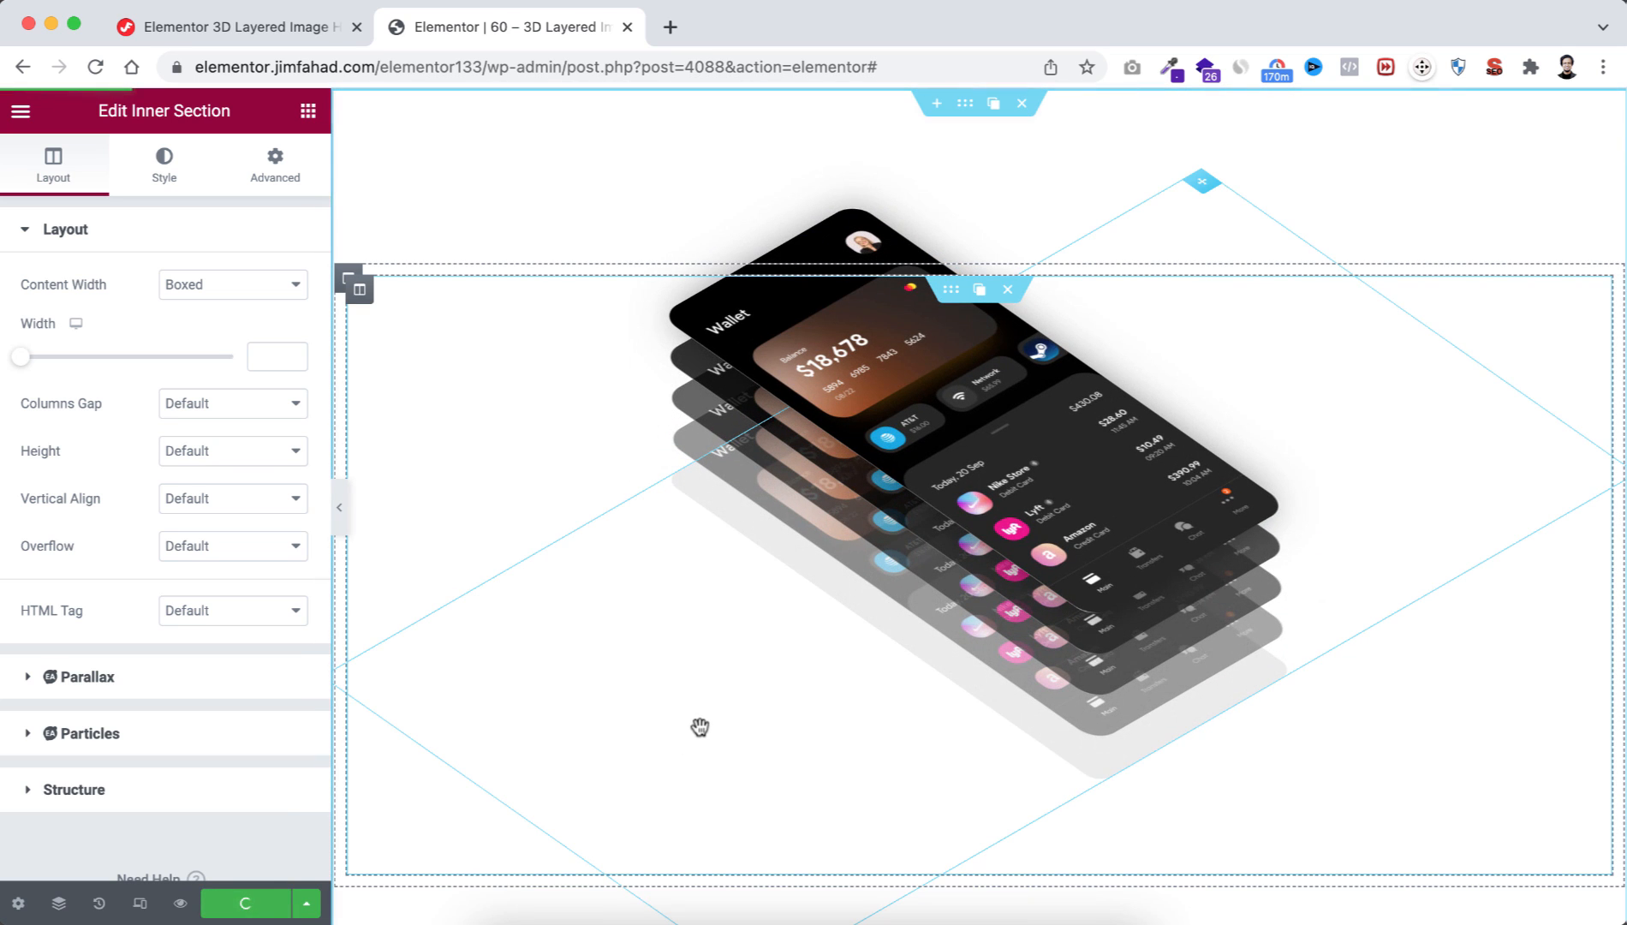